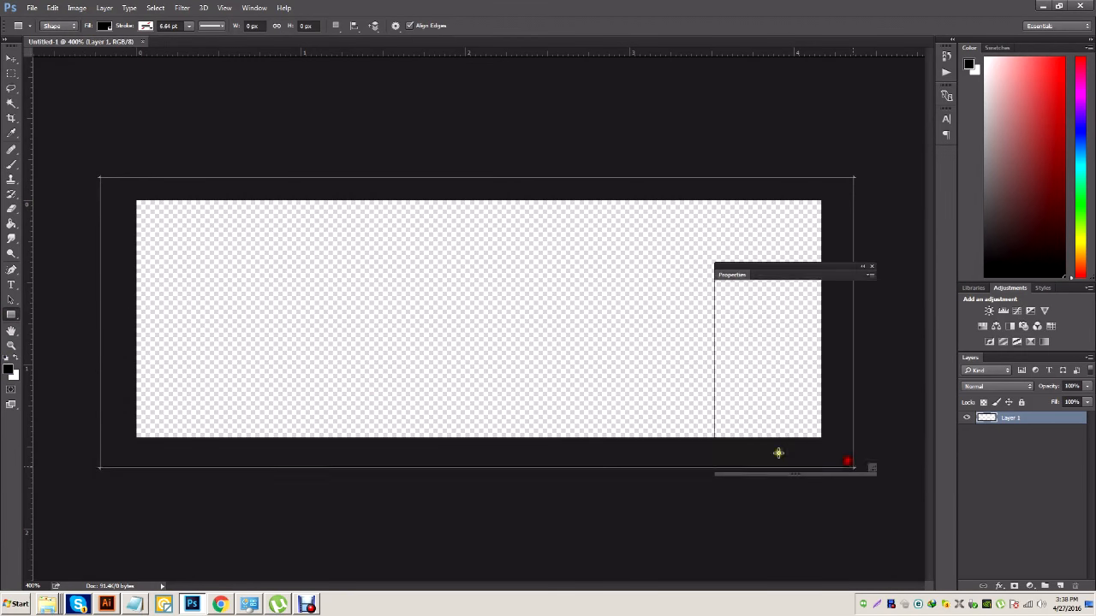
# Set the fill of the rectangle covering the canvas to dark grey #212121, and deselect its layer
pyautogui.click(869, 267)
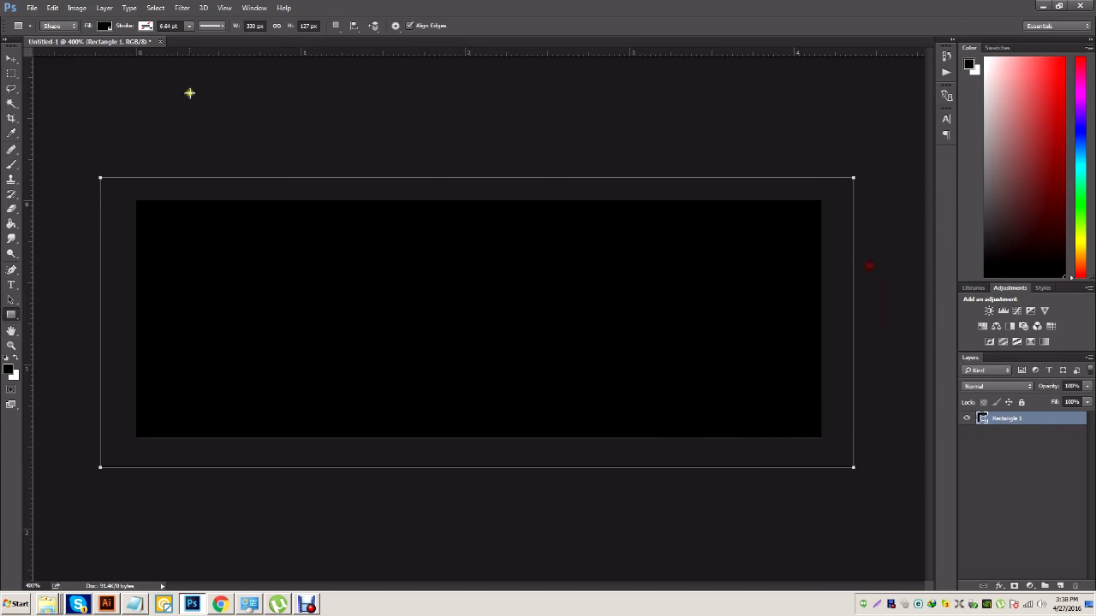
pyautogui.click(103, 27)
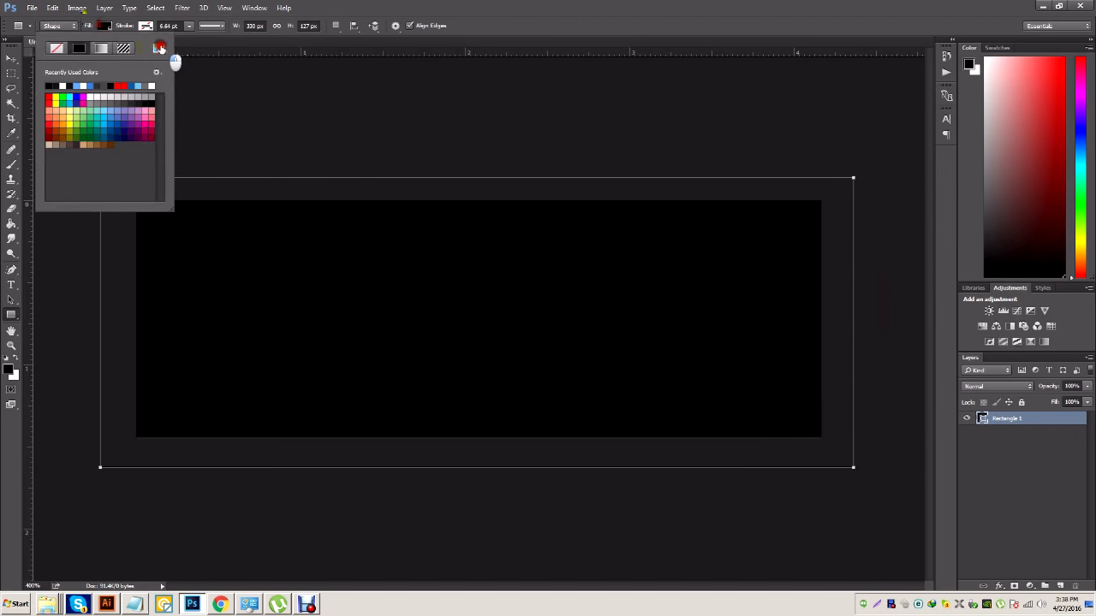
pyautogui.click(160, 48)
pyautogui.moveTo(783, 347); pyautogui.dragTo(752, 344)
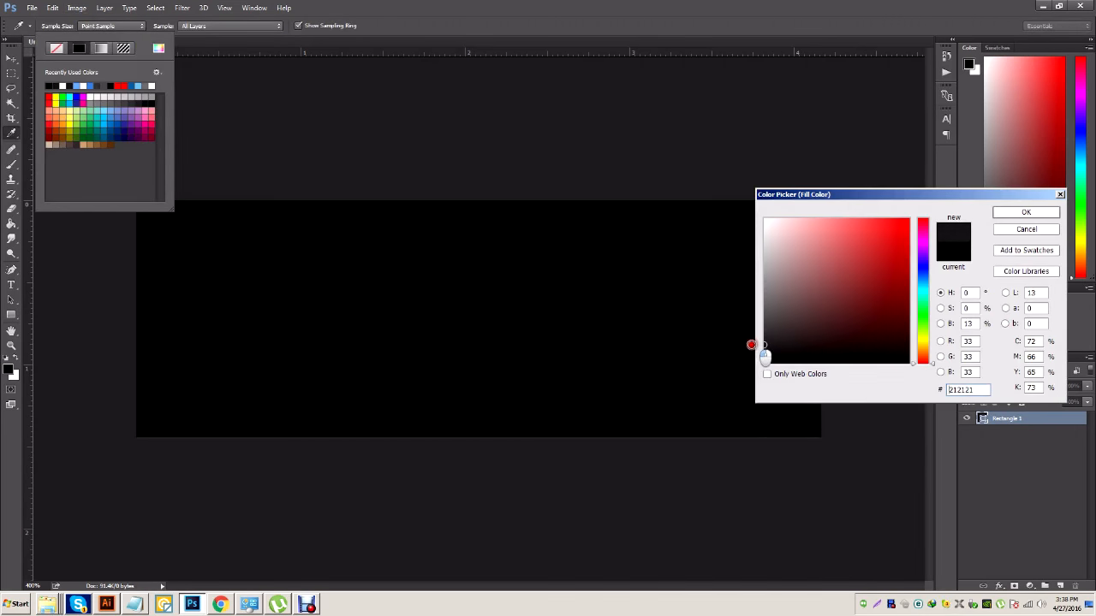
pyautogui.click(1013, 212)
pyautogui.click(1006, 488)
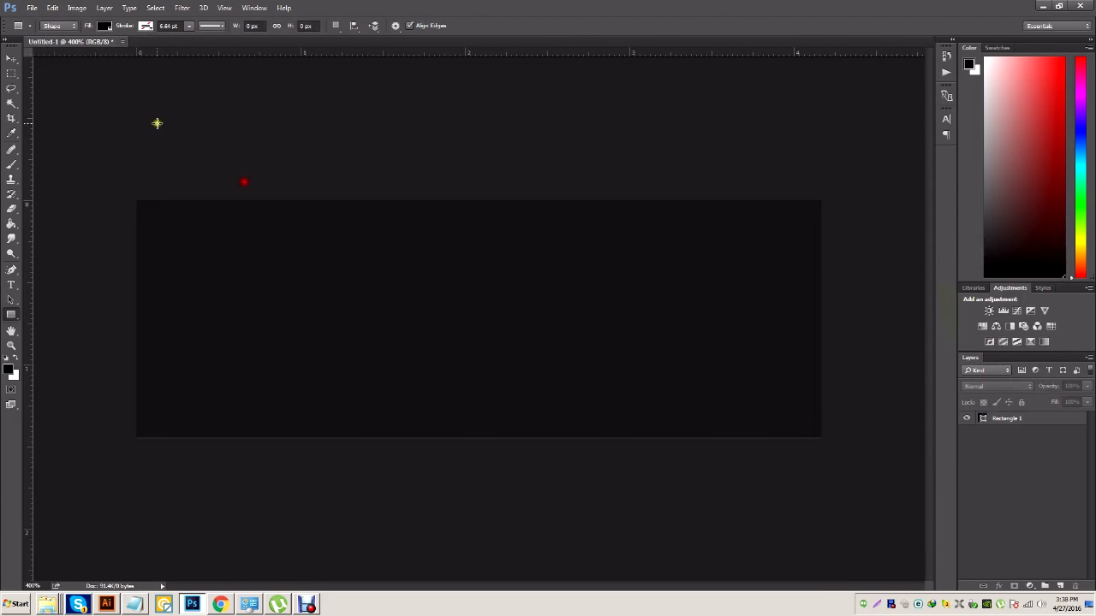
# Create a new empty layer above the rectangle layer
pyautogui.click(105, 7)
pyautogui.click(108, 20)
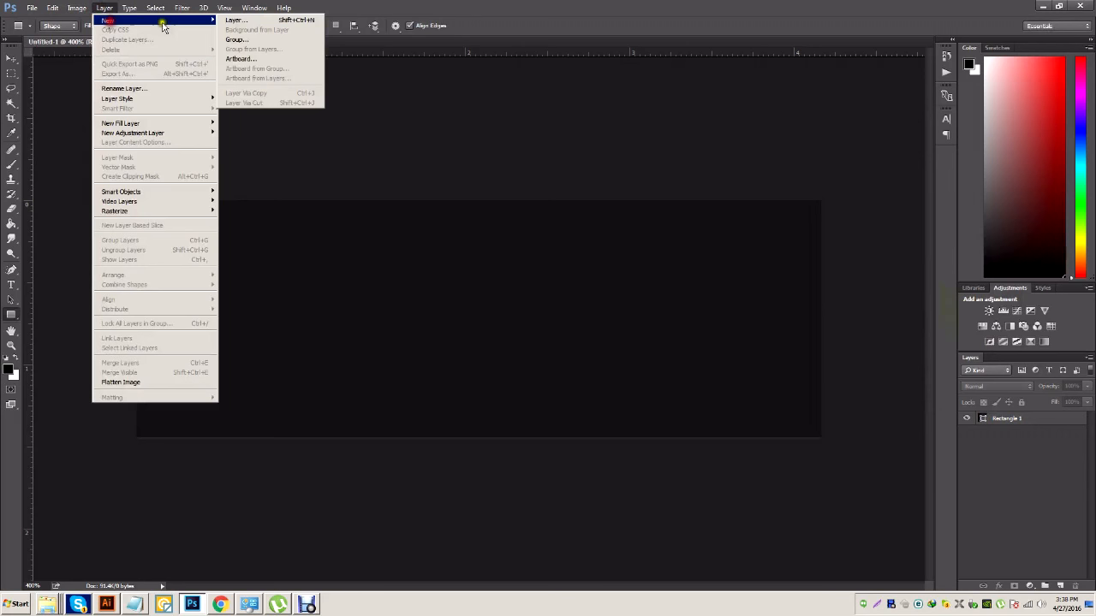
pyautogui.click(247, 23)
pyautogui.click(646, 188)
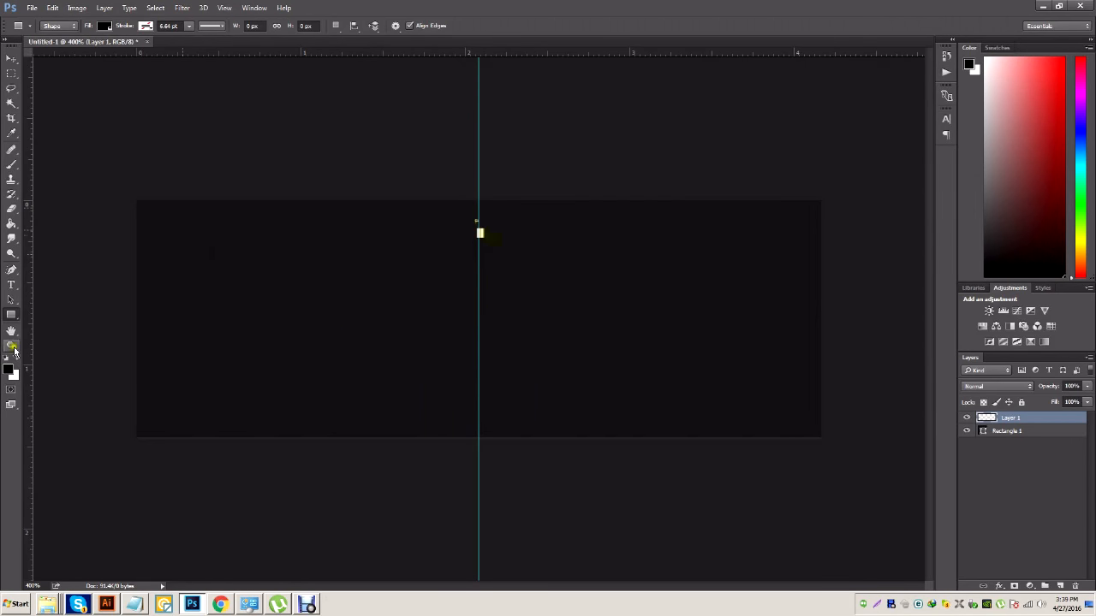
# Set up the Brush tool with white as the foreground colour and a brush size of 1 px
pyautogui.click(12, 165)
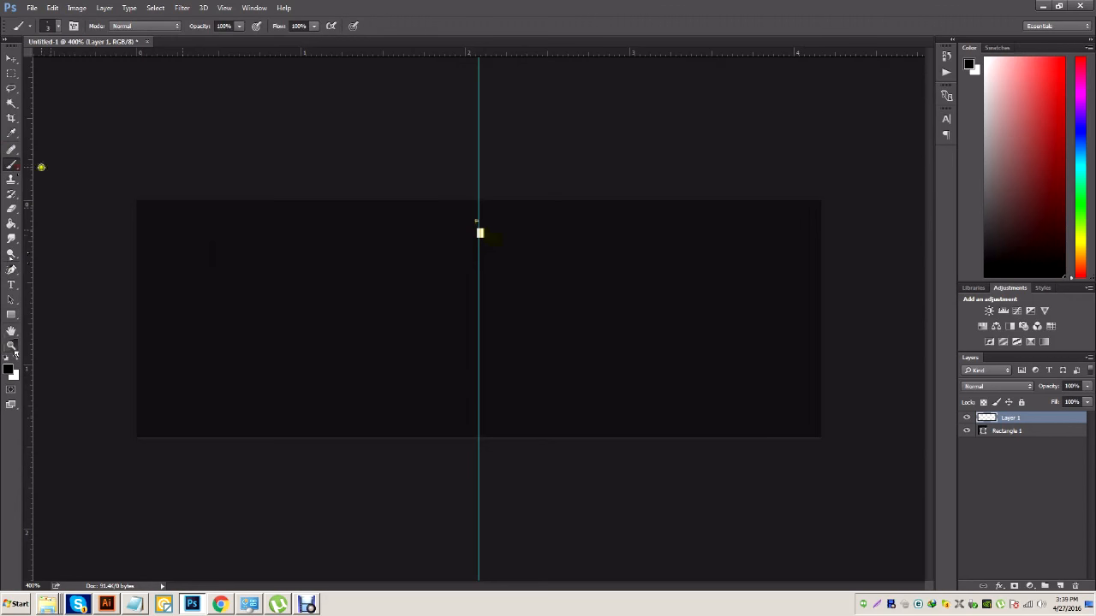
pyautogui.click(8, 370)
pyautogui.moveTo(846, 287); pyautogui.dragTo(679, 126)
pyautogui.click(1039, 212)
pyautogui.scroll(2, 483, 214)
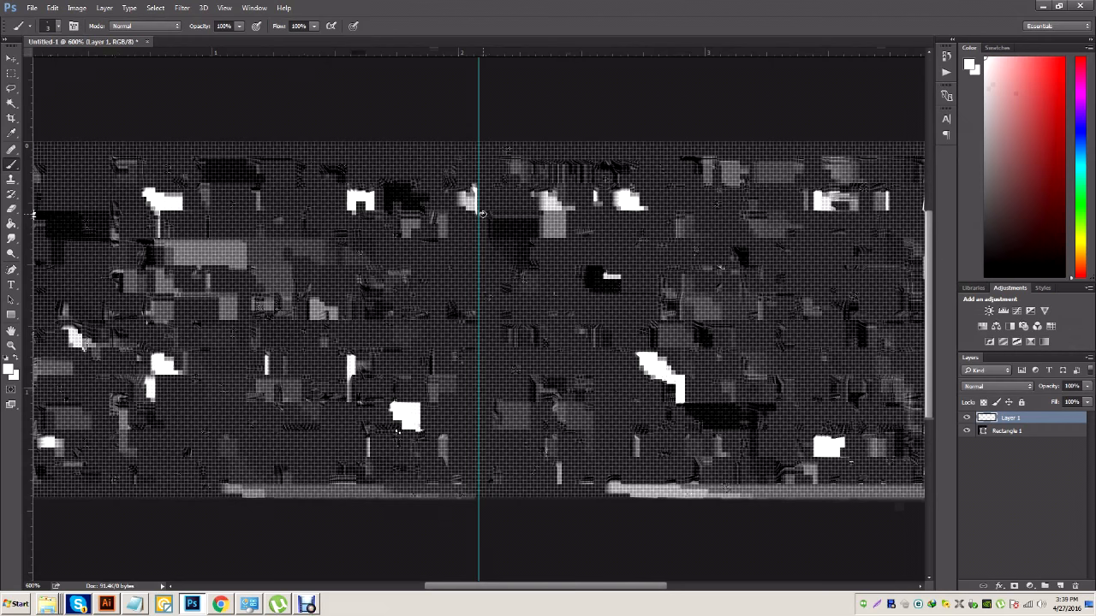
pyautogui.click(55, 27)
pyautogui.moveTo(64, 67); pyautogui.dragTo(62, 67)
pyautogui.click(499, 30)
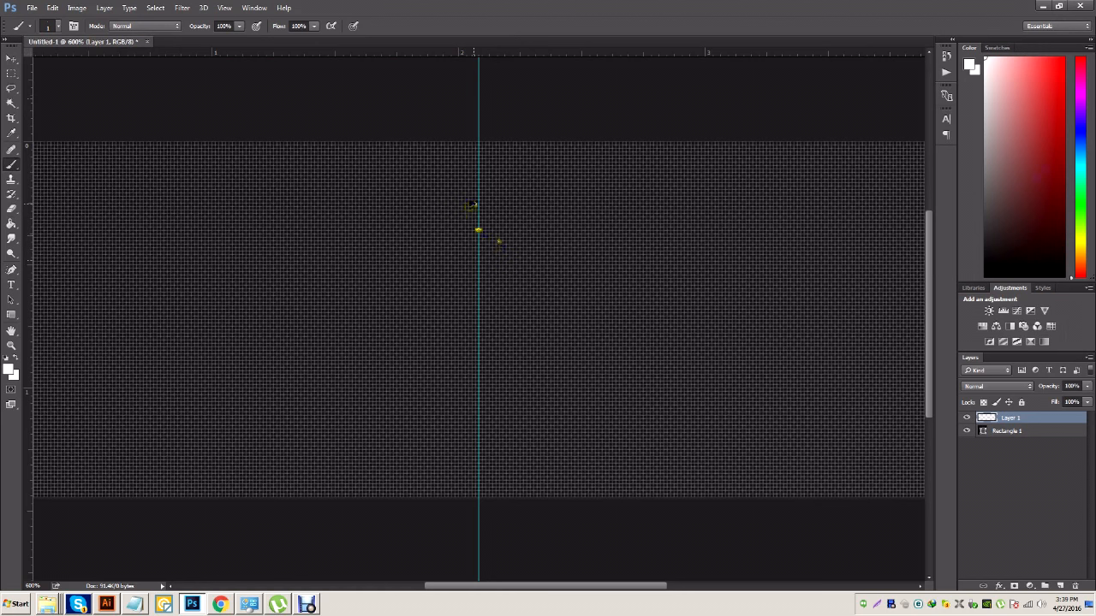
# Paint the outline of a large wavy tribal shape reaching just past the vertical guide, plus a closed crescent below it
pyautogui.moveTo(475, 208)
pyautogui.mouseDown()
pyautogui.moveTo(424, 208)
pyautogui.moveTo(349, 236)
pyautogui.moveTo(253, 202)
pyautogui.moveTo(193, 227)
pyautogui.moveTo(173, 339)
pyautogui.moveTo(176, 308)
pyautogui.moveTo(199, 274)
pyautogui.moveTo(230, 269)
pyautogui.moveTo(285, 308)
pyautogui.moveTo(336, 322)
pyautogui.moveTo(369, 314)
pyautogui.moveTo(358, 348)
pyautogui.moveTo(297, 352)
pyautogui.moveTo(245, 334)
pyautogui.moveTo(248, 411)
pyautogui.moveTo(174, 440)
pyautogui.moveTo(222, 468)
pyautogui.moveTo(283, 457)
pyautogui.moveTo(294, 388)
pyautogui.moveTo(351, 419)
pyautogui.moveTo(410, 383)
pyautogui.moveTo(426, 345)
pyautogui.moveTo(398, 352)
pyautogui.moveTo(433, 266)
pyautogui.moveTo(348, 274)
pyautogui.moveTo(428, 239)
pyautogui.moveTo(451, 246)
pyautogui.moveTo(471, 318)
pyautogui.mouseUp()
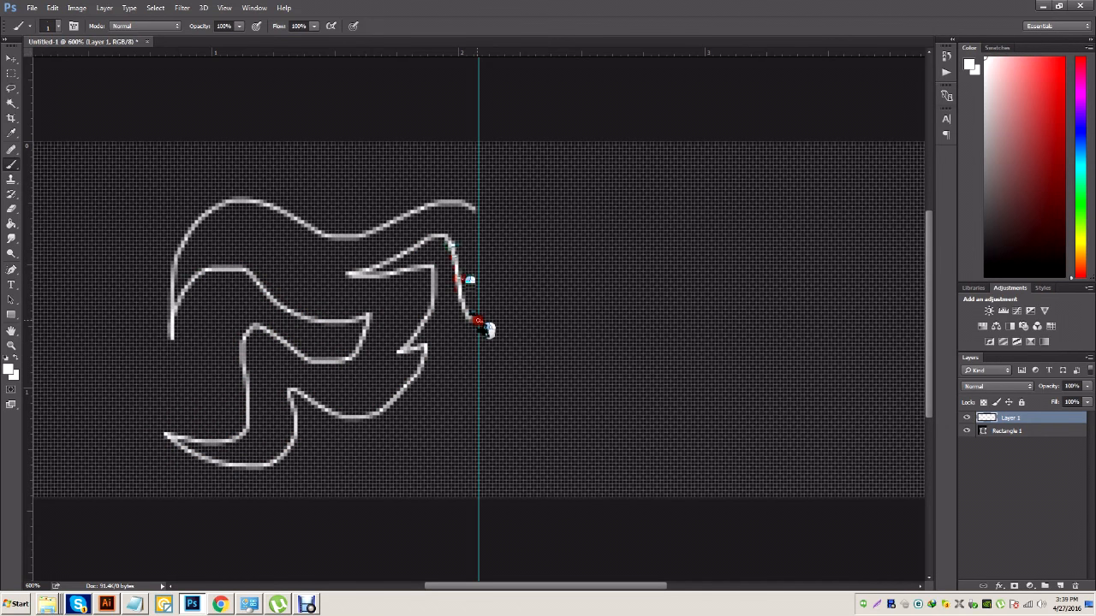
pyautogui.moveTo(470, 208)
pyautogui.mouseDown()
pyautogui.moveTo(500, 240)
pyautogui.moveTo(501, 314)
pyautogui.moveTo(478, 323)
pyautogui.mouseUp()
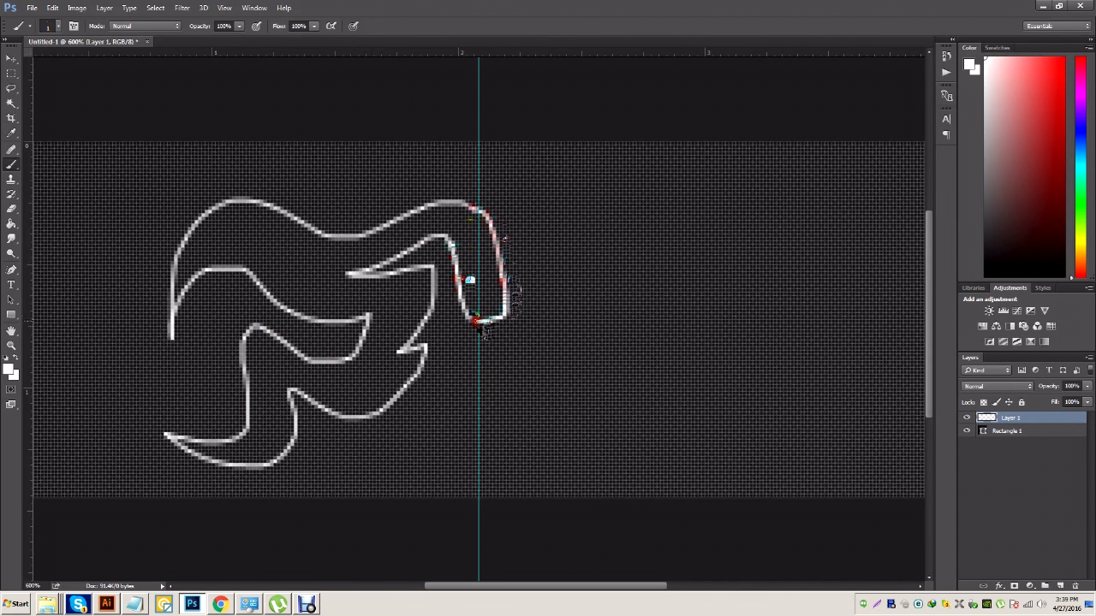
pyautogui.scroll(-3, 432, 424)
pyautogui.moveTo(500, 587); pyautogui.dragTo(466, 582)
pyautogui.moveTo(434, 372)
pyautogui.mouseDown()
pyautogui.moveTo(495, 395)
pyautogui.moveTo(554, 341)
pyautogui.moveTo(531, 413)
pyautogui.moveTo(477, 427)
pyautogui.moveTo(409, 408)
pyautogui.moveTo(435, 374)
pyautogui.mouseUp()
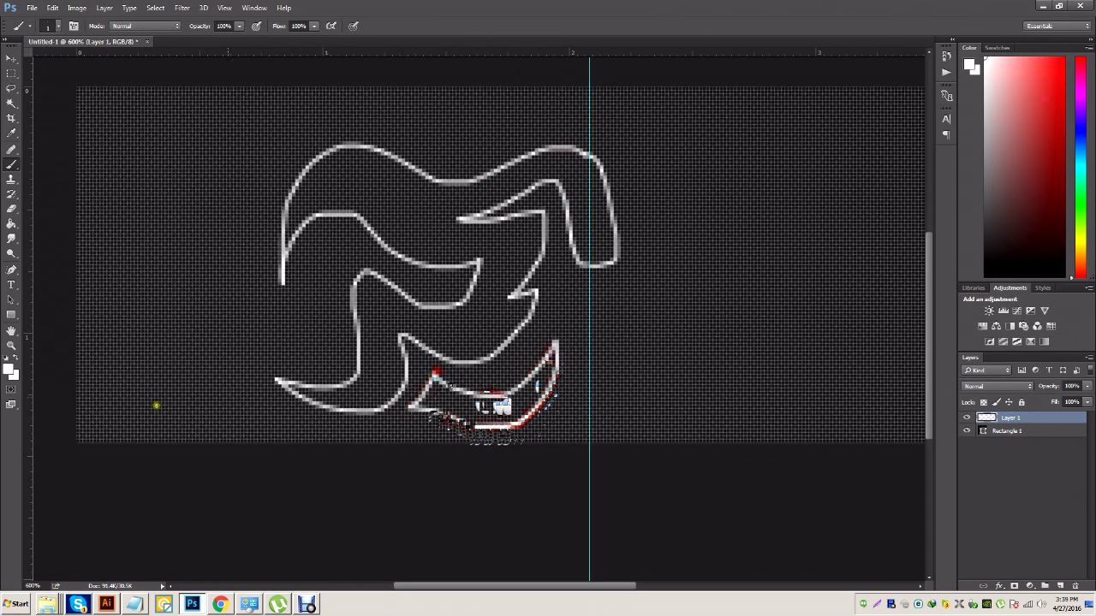
# Outline a second flame-like shape beside the large one, with a small triangle above it and a sliver and an arrowhead at its outer side
pyautogui.moveTo(307, 269)
pyautogui.mouseDown()
pyautogui.moveTo(305, 300)
pyautogui.moveTo(272, 321)
pyautogui.moveTo(224, 181)
pyautogui.moveTo(163, 154)
pyautogui.moveTo(187, 199)
pyautogui.moveTo(151, 344)
pyautogui.moveTo(190, 288)
pyautogui.moveTo(197, 300)
pyautogui.moveTo(189, 357)
pyautogui.moveTo(138, 383)
pyautogui.moveTo(171, 397)
pyautogui.moveTo(228, 393)
pyautogui.moveTo(259, 411)
pyautogui.moveTo(230, 370)
pyautogui.moveTo(228, 292)
pyautogui.moveTo(272, 347)
pyautogui.moveTo(330, 367)
pyautogui.moveTo(322, 330)
pyautogui.moveTo(334, 251)
pyautogui.moveTo(306, 274)
pyautogui.mouseUp()
pyautogui.moveTo(255, 184)
pyautogui.mouseDown()
pyautogui.moveTo(207, 137)
pyautogui.moveTo(320, 124)
pyautogui.moveTo(278, 212)
pyautogui.mouseUp()
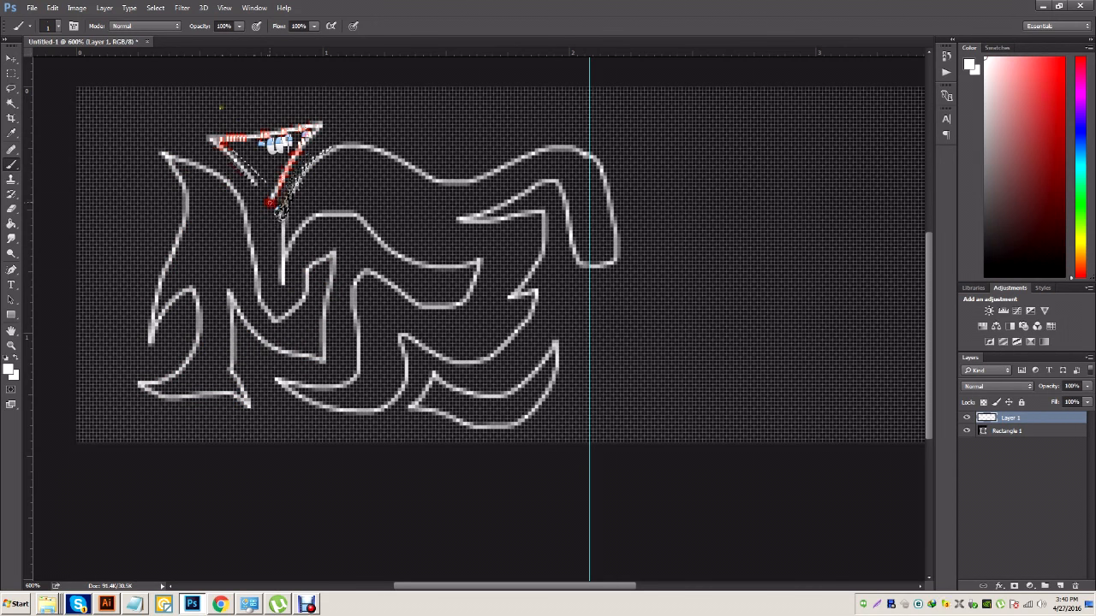
pyautogui.hotkey('ctrl', 'z')
pyautogui.moveTo(209, 148)
pyautogui.mouseDown()
pyautogui.moveTo(256, 178)
pyautogui.moveTo(203, 140)
pyautogui.moveTo(271, 188)
pyautogui.moveTo(268, 161)
pyautogui.moveTo(310, 136)
pyautogui.moveTo(213, 134)
pyautogui.moveTo(204, 134)
pyautogui.mouseUp()
pyautogui.hotkey('ctrl', 'z')
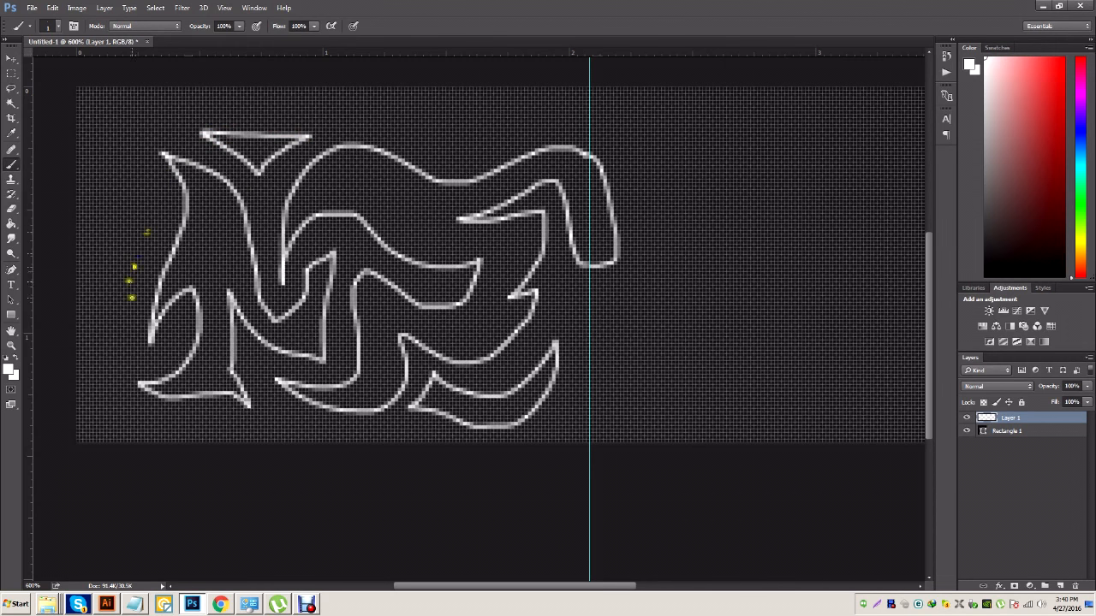
pyautogui.moveTo(129, 257)
pyautogui.mouseDown()
pyautogui.moveTo(99, 114)
pyautogui.moveTo(146, 168)
pyautogui.moveTo(154, 200)
pyautogui.moveTo(130, 260)
pyautogui.mouseUp()
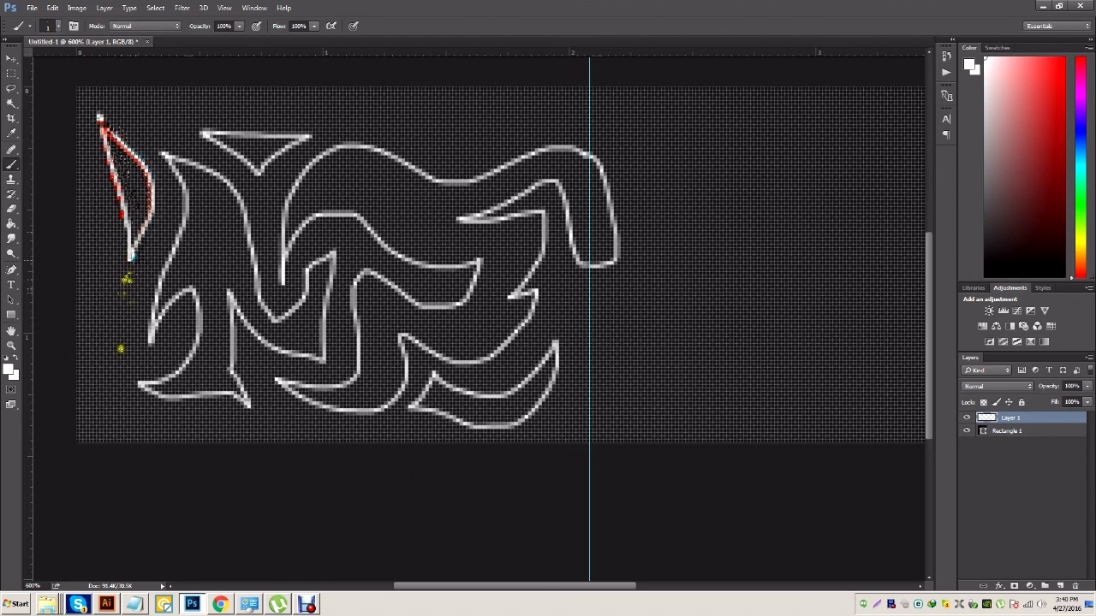
pyautogui.moveTo(122, 335)
pyautogui.mouseDown()
pyautogui.moveTo(99, 391)
pyautogui.moveTo(136, 368)
pyautogui.moveTo(127, 361)
pyautogui.moveTo(138, 370)
pyautogui.moveTo(123, 337)
pyautogui.mouseUp()
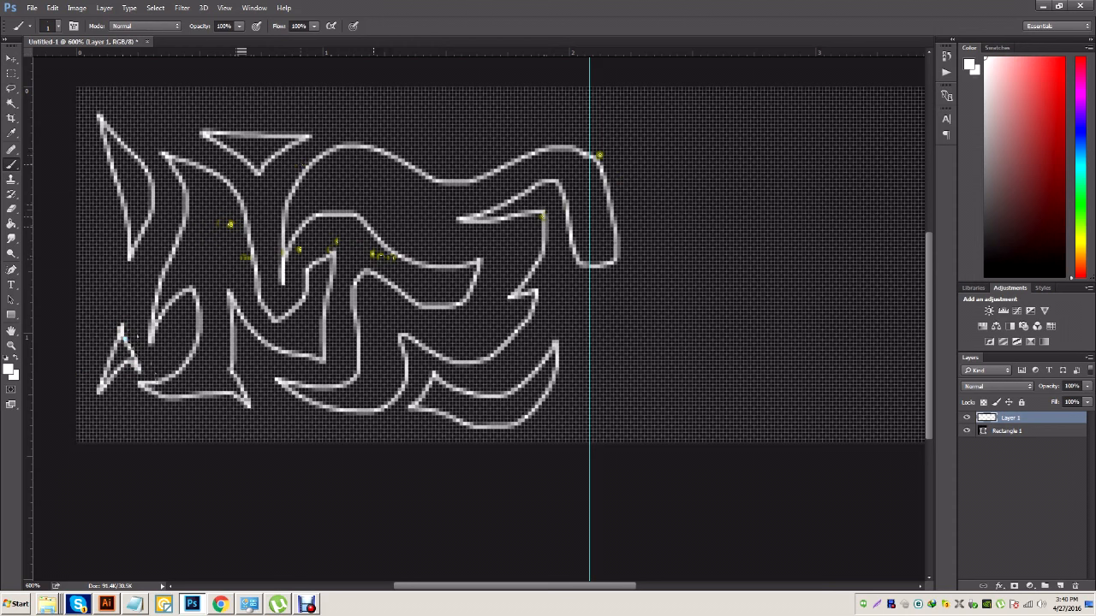
# Try to paint an edge along the vertical guide and cut away the artwork beyond it with a rectangular selection
pyautogui.moveTo(589, 375)
pyautogui.mouseDown()
pyautogui.moveTo(599, 406)
pyautogui.moveTo(583, 282)
pyautogui.moveTo(604, 109)
pyautogui.moveTo(596, 437)
pyautogui.mouseUp()
pyautogui.click(11, 75)
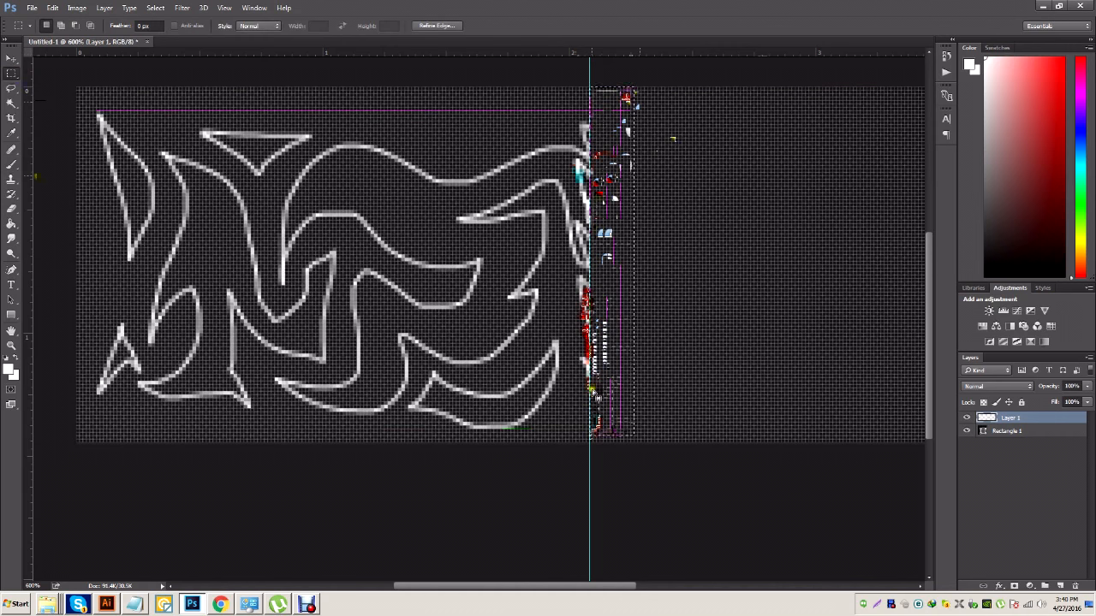
pyautogui.click(766, 185)
pyautogui.hotkey('ctrl', 'alt', 'z')
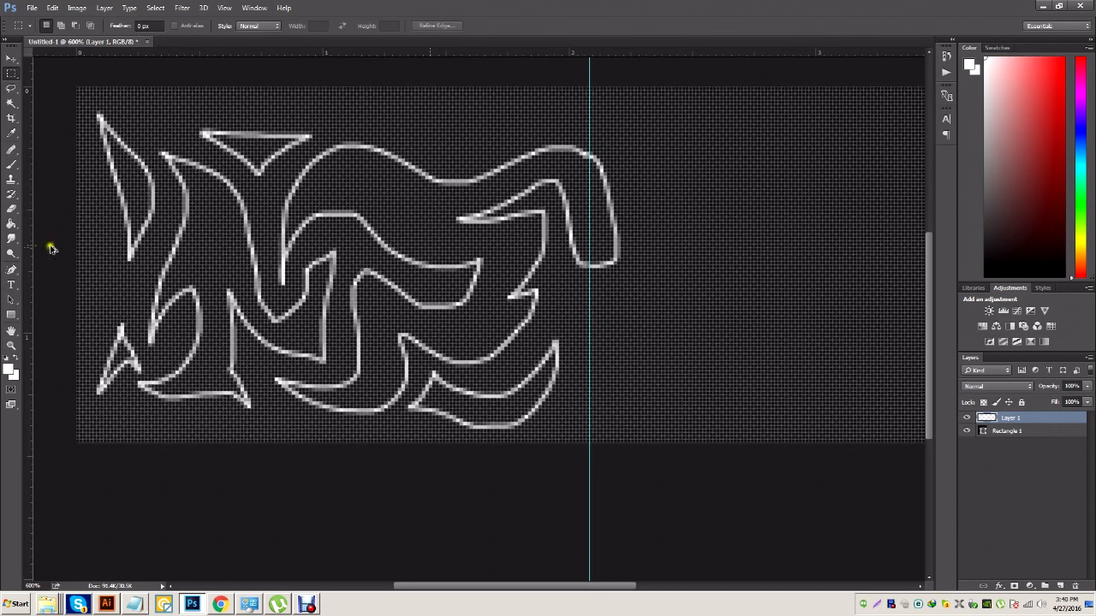
pyautogui.click(11, 223)
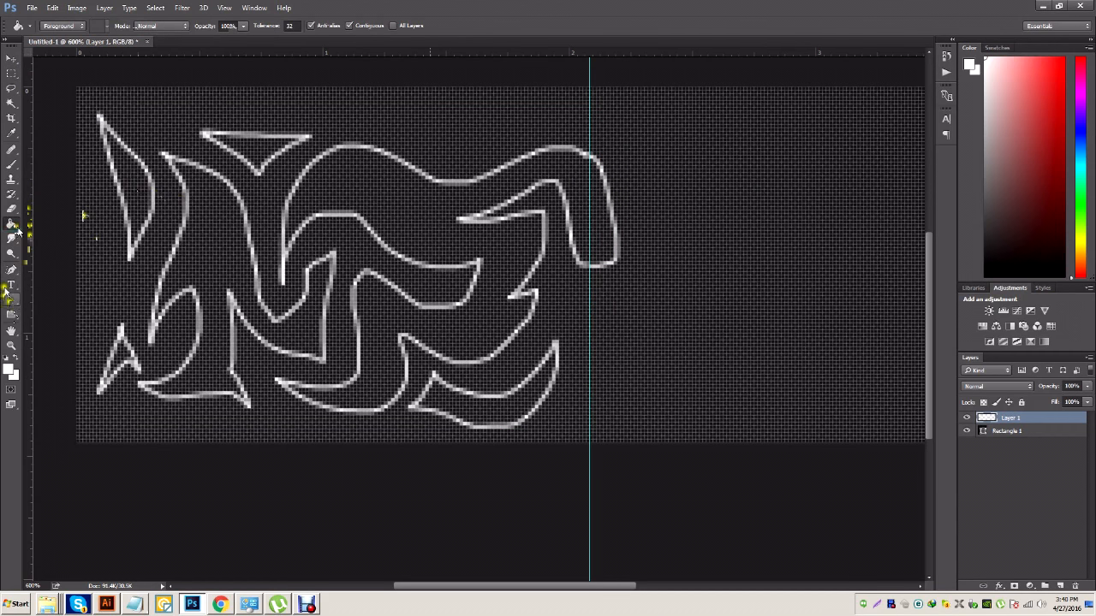
pyautogui.click(12, 269)
pyautogui.moveTo(796, 231)
pyautogui.mouseDown()
pyautogui.moveTo(744, 263)
pyautogui.moveTo(684, 394)
pyautogui.moveTo(839, 273)
pyautogui.moveTo(792, 227)
pyautogui.moveTo(762, 231)
pyautogui.mouseUp()
pyautogui.hotkey('ctrl', 'z')
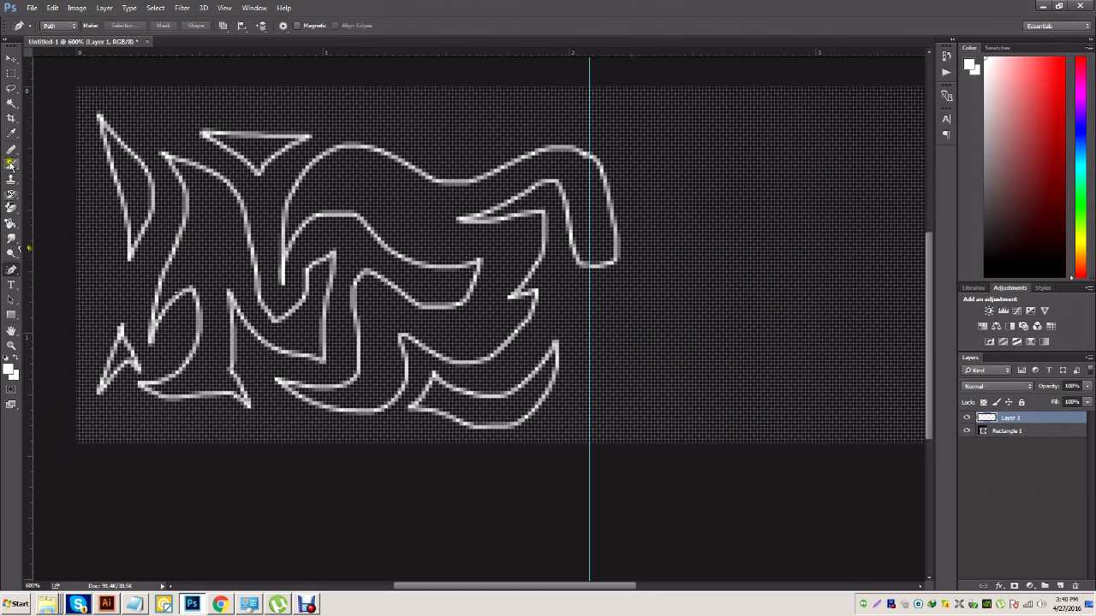
# Fill all six outlined shapes with white using the Paint Bucket tool
pyautogui.click(10, 225)
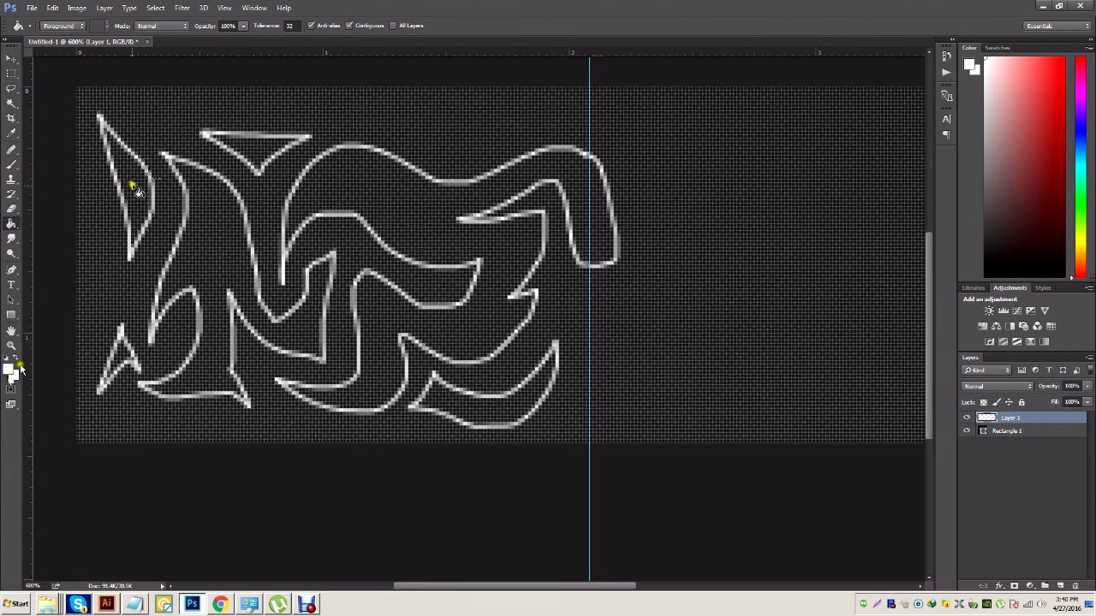
pyautogui.click(132, 187)
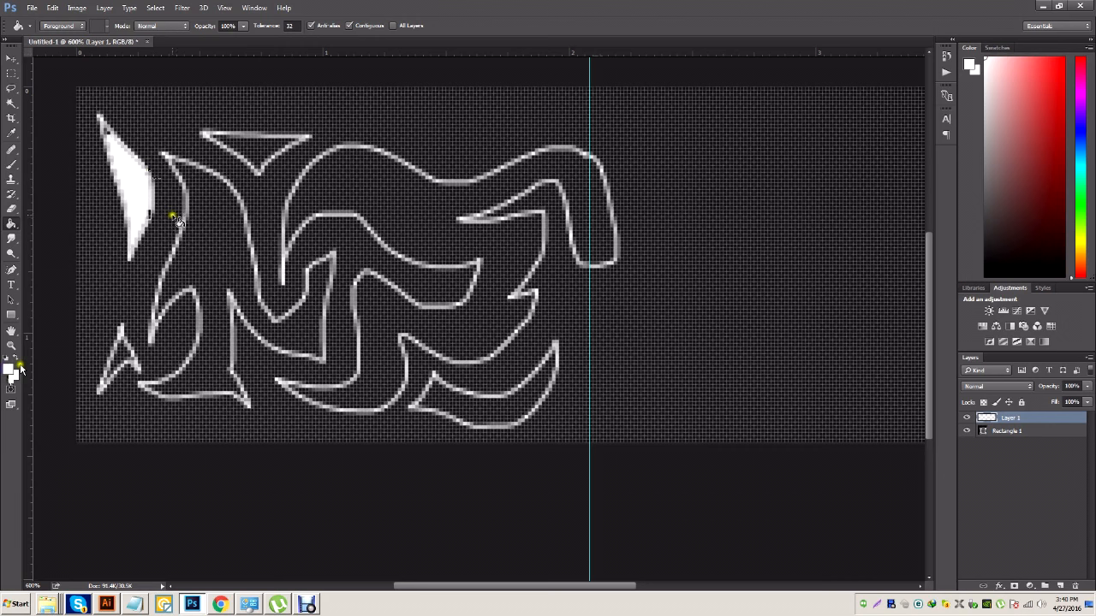
pyautogui.click(214, 244)
pyautogui.click(366, 212)
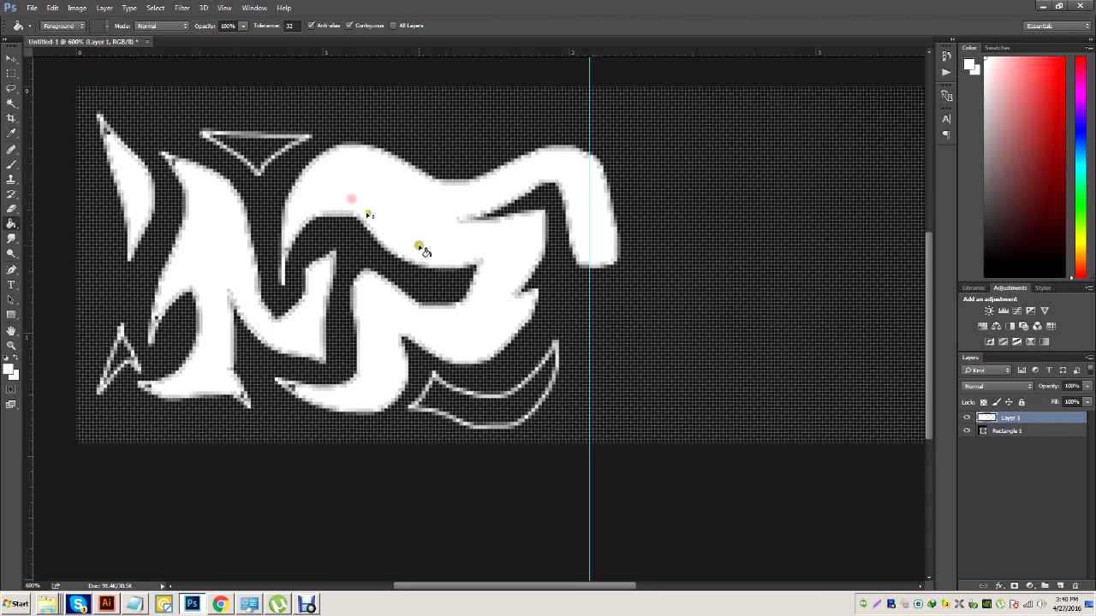
pyautogui.click(500, 412)
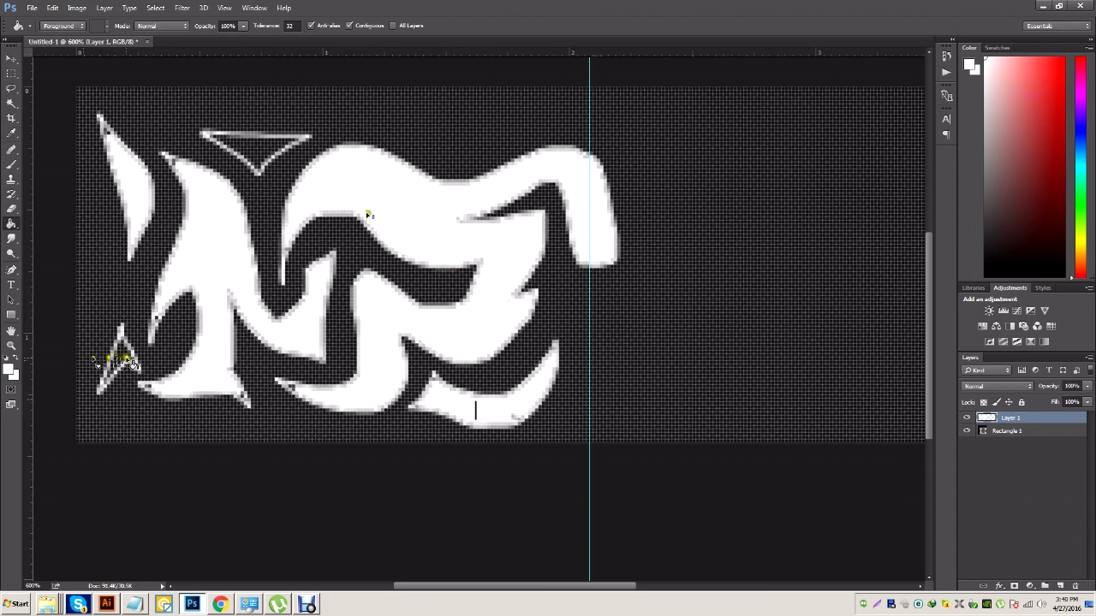
pyautogui.click(122, 357)
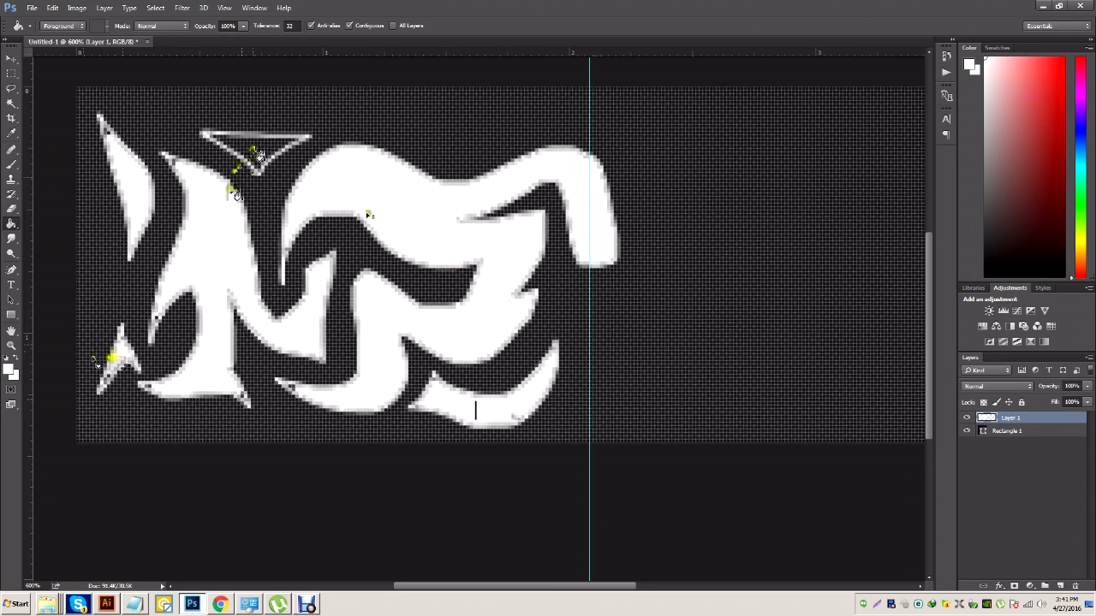
pyautogui.click(255, 152)
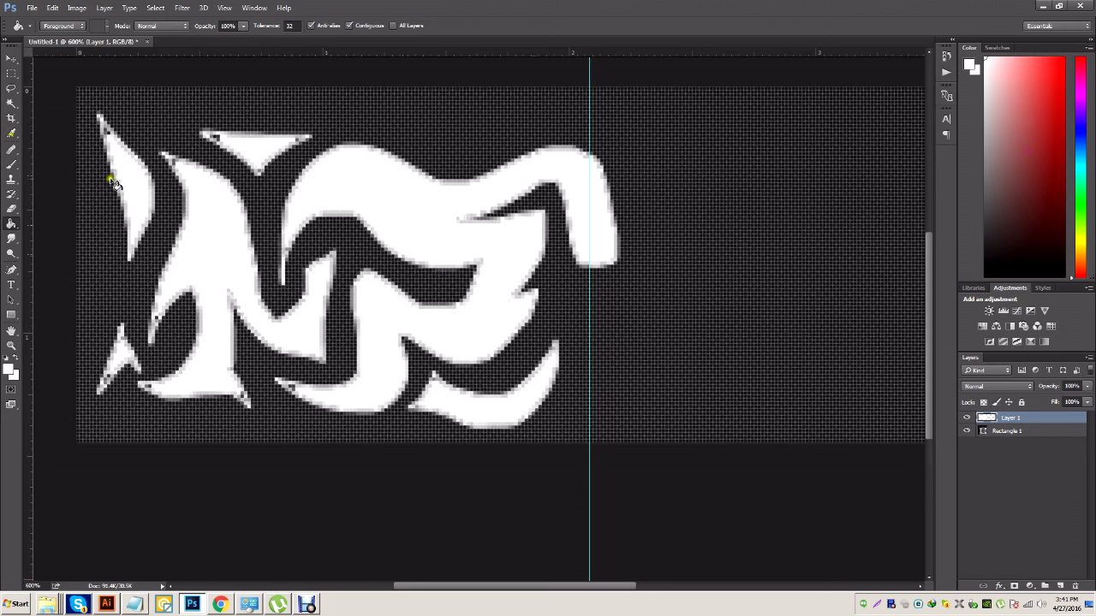
# Smooth the jagged edges of the large wavy shape and the crescent with 1 px white brush strokes
pyautogui.click(11, 167)
pyautogui.moveTo(281, 283); pyautogui.dragTo(281, 254)
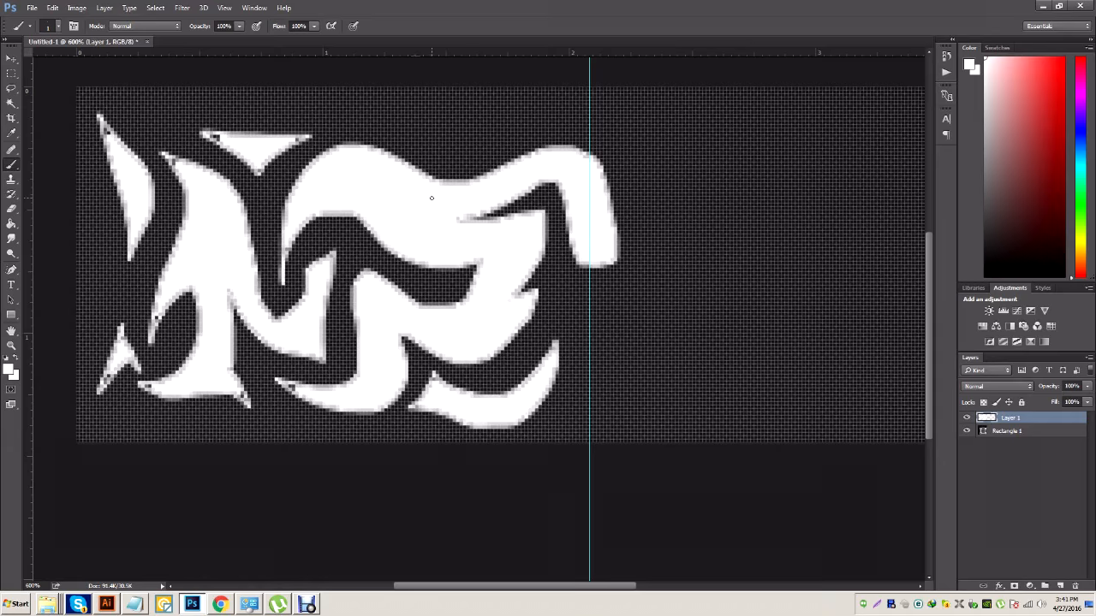
pyautogui.scroll(5, 431, 198)
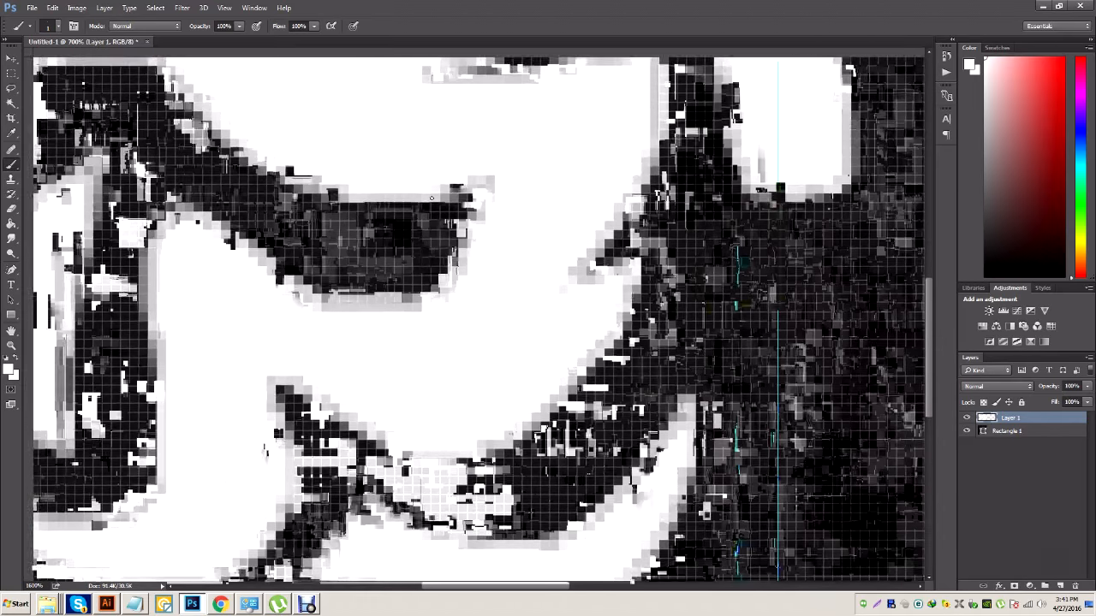
pyautogui.scroll(-1, 401, 399)
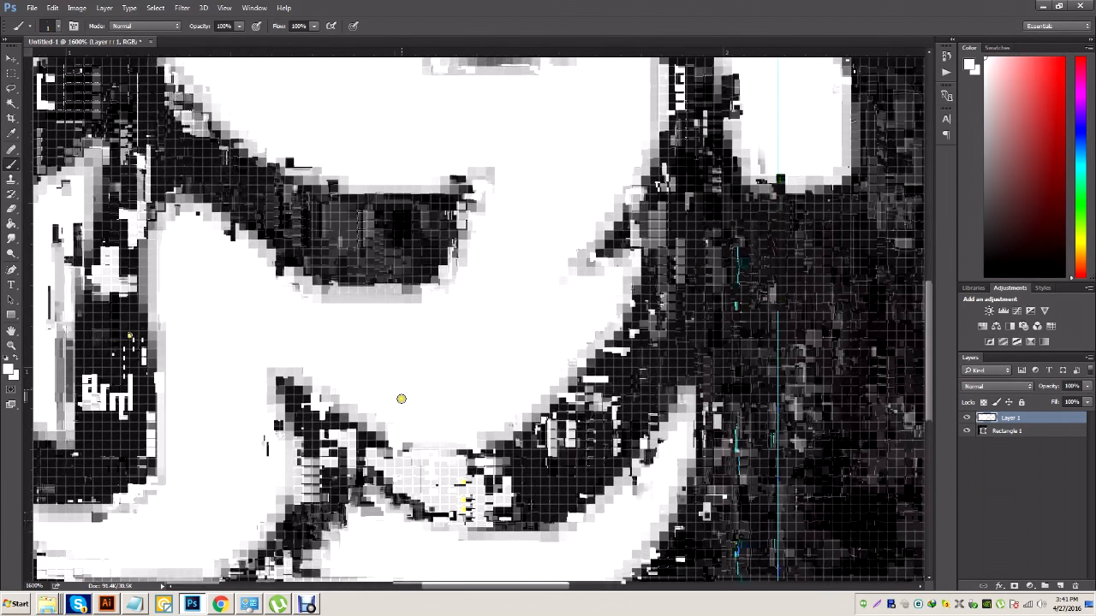
pyautogui.scroll(-3, 402, 399)
pyautogui.moveTo(522, 594); pyautogui.dragTo(479, 585)
pyautogui.moveTo(191, 448)
pyautogui.mouseDown()
pyautogui.moveTo(290, 505)
pyautogui.moveTo(448, 517)
pyautogui.moveTo(500, 390)
pyautogui.moveTo(495, 305)
pyautogui.moveTo(637, 379)
pyautogui.moveTo(720, 376)
pyautogui.mouseUp()
pyautogui.moveTo(524, 315)
pyautogui.mouseDown()
pyautogui.moveTo(621, 371)
pyautogui.moveTo(763, 340)
pyautogui.moveTo(839, 262)
pyautogui.moveTo(813, 200)
pyautogui.moveTo(808, 144)
pyautogui.mouseUp()
pyautogui.scroll(3, 807, 144)
pyautogui.scroll(3, 836, 303)
pyautogui.hscroll(5, 711, 289)
pyautogui.moveTo(413, 257)
pyautogui.mouseDown()
pyautogui.moveTo(481, 274)
pyautogui.moveTo(524, 221)
pyautogui.moveTo(704, 155)
pyautogui.moveTo(756, 371)
pyautogui.mouseUp()
pyautogui.scroll(2, 756, 372)
pyautogui.moveTo(811, 178)
pyautogui.mouseDown()
pyautogui.moveTo(676, 120)
pyautogui.moveTo(569, 170)
pyautogui.moveTo(389, 227)
pyautogui.moveTo(174, 117)
pyautogui.mouseUp()
pyautogui.moveTo(505, 584); pyautogui.dragTo(443, 583)
pyautogui.moveTo(512, 110)
pyautogui.mouseDown()
pyautogui.moveTo(377, 177)
pyautogui.moveTo(320, 297)
pyautogui.moveTo(374, 299)
pyautogui.moveTo(315, 423)
pyautogui.moveTo(577, 314)
pyautogui.moveTo(648, 403)
pyautogui.moveTo(833, 467)
pyautogui.mouseUp()
pyautogui.scroll(-3, 851, 394)
pyautogui.moveTo(827, 294)
pyautogui.mouseDown()
pyautogui.moveTo(819, 328)
pyautogui.moveTo(763, 383)
pyautogui.moveTo(675, 362)
pyautogui.moveTo(524, 275)
pyautogui.moveTo(513, 409)
pyautogui.mouseUp()
pyautogui.scroll(-2, 519, 428)
pyautogui.moveTo(374, 454)
pyautogui.mouseDown()
pyautogui.moveTo(500, 445)
pyautogui.moveTo(521, 377)
pyautogui.mouseUp()
pyautogui.moveTo(504, 587); pyautogui.dragTo(578, 587)
pyautogui.scroll(-1, 603, 379)
pyautogui.moveTo(286, 387)
pyautogui.mouseDown()
pyautogui.moveTo(377, 430)
pyautogui.moveTo(612, 304)
pyautogui.moveTo(533, 457)
pyautogui.moveTo(368, 506)
pyautogui.moveTo(216, 472)
pyautogui.moveTo(376, 503)
pyautogui.moveTo(513, 491)
pyautogui.moveTo(609, 367)
pyautogui.moveTo(365, 441)
pyautogui.moveTo(282, 390)
pyautogui.moveTo(247, 460)
pyautogui.mouseUp()
pyautogui.hotkey('ctrl', 'z')
# Clean up the edges and fill the unfilled tips of the flame-like shape, arrowhead, sliver and small triangle with white brush strokes
pyautogui.moveTo(541, 587); pyautogui.dragTo(419, 589)
pyautogui.moveTo(111, 404)
pyautogui.mouseDown()
pyautogui.moveTo(164, 337)
pyautogui.moveTo(218, 368)
pyautogui.moveTo(144, 361)
pyautogui.moveTo(118, 396)
pyautogui.moveTo(188, 350)
pyautogui.mouseUp()
pyautogui.scroll(4, 154, 227)
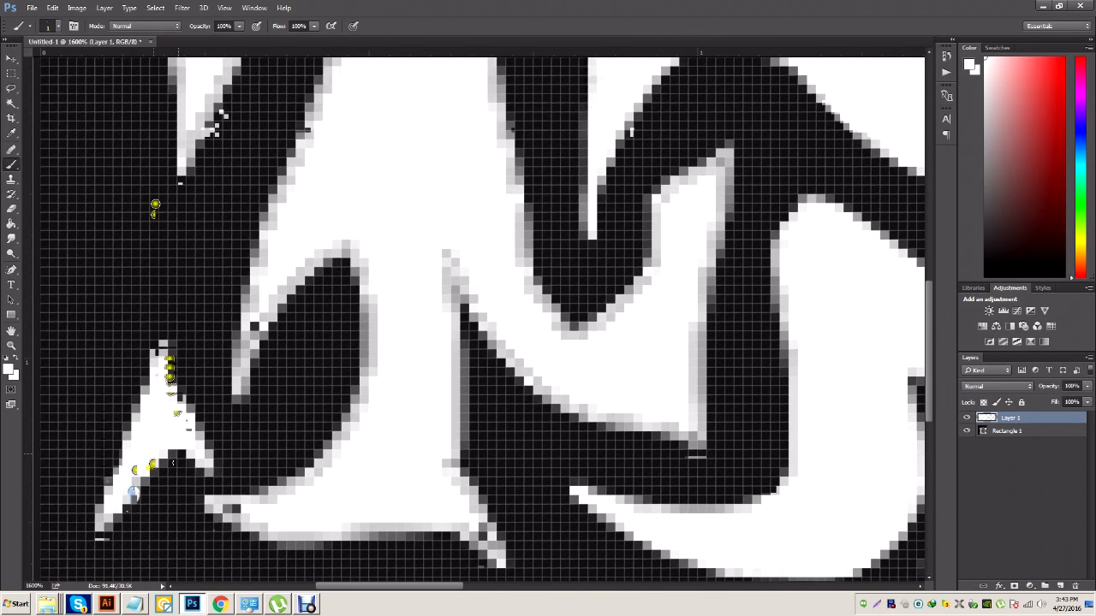
pyautogui.scroll(-1, 239, 572)
pyautogui.moveTo(236, 500); pyautogui.dragTo(224, 499)
pyautogui.moveTo(487, 521)
pyautogui.mouseDown()
pyautogui.moveTo(470, 513)
pyautogui.moveTo(450, 457)
pyautogui.mouseUp()
pyautogui.moveTo(272, 491)
pyautogui.mouseDown()
pyautogui.moveTo(343, 440)
pyautogui.moveTo(369, 269)
pyautogui.moveTo(276, 291)
pyautogui.moveTo(247, 332)
pyautogui.moveTo(247, 480)
pyautogui.moveTo(341, 178)
pyautogui.mouseUp()
pyautogui.scroll(4, 360, 368)
pyautogui.scroll(1, 347, 171)
pyautogui.moveTo(295, 97)
pyautogui.mouseDown()
pyautogui.moveTo(320, 125)
pyautogui.moveTo(431, 157)
pyautogui.mouseUp()
pyautogui.moveTo(341, 112)
pyautogui.mouseDown()
pyautogui.moveTo(417, 148)
pyautogui.moveTo(512, 377)
pyautogui.moveTo(531, 479)
pyautogui.moveTo(648, 497)
pyautogui.moveTo(722, 371)
pyautogui.mouseUp()
pyautogui.scroll(-3, 509, 429)
pyautogui.moveTo(457, 400)
pyautogui.mouseDown()
pyautogui.moveTo(465, 371)
pyautogui.moveTo(443, 379)
pyautogui.moveTo(670, 501)
pyautogui.moveTo(698, 385)
pyautogui.mouseUp()
pyautogui.scroll(-4, 609, 517)
pyautogui.moveTo(450, 363); pyautogui.dragTo(516, 491)
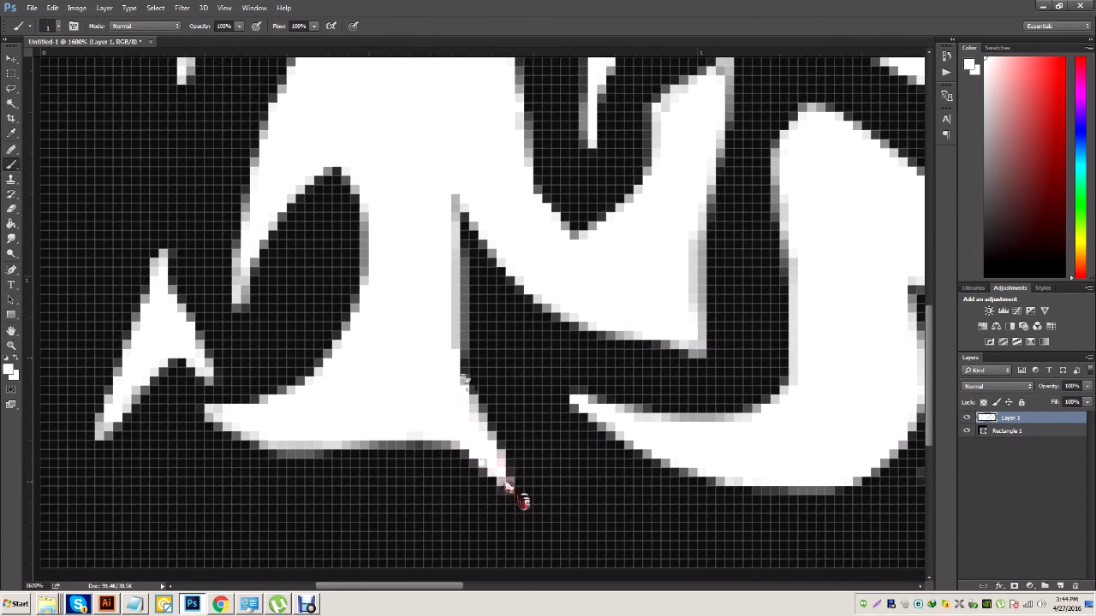
pyautogui.scroll(8, 524, 436)
pyautogui.moveTo(929, 248)
pyautogui.mouseDown()
pyautogui.moveTo(930, 195)
pyautogui.moveTo(932, 230)
pyautogui.mouseUp()
pyautogui.moveTo(115, 149)
pyautogui.mouseDown()
pyautogui.moveTo(184, 403)
pyautogui.moveTo(226, 394)
pyautogui.moveTo(130, 167)
pyautogui.mouseUp()
pyautogui.moveTo(404, 171)
pyautogui.mouseDown()
pyautogui.moveTo(445, 205)
pyautogui.moveTo(548, 241)
pyautogui.moveTo(406, 177)
pyautogui.mouseUp()
pyautogui.moveTo(930, 238); pyautogui.dragTo(944, 327)
# Touch up the remaining rough edges on the crescent, the outer sliver and the hooked tip of the flame-like shape in white
pyautogui.hotkey('ctrl', '-')
pyautogui.hotkey('ctrl', '-')
pyautogui.hotkey('ctrl', '-')
pyautogui.hotkey('ctrl', '-')
pyautogui.hotkey('ctrl', '-')
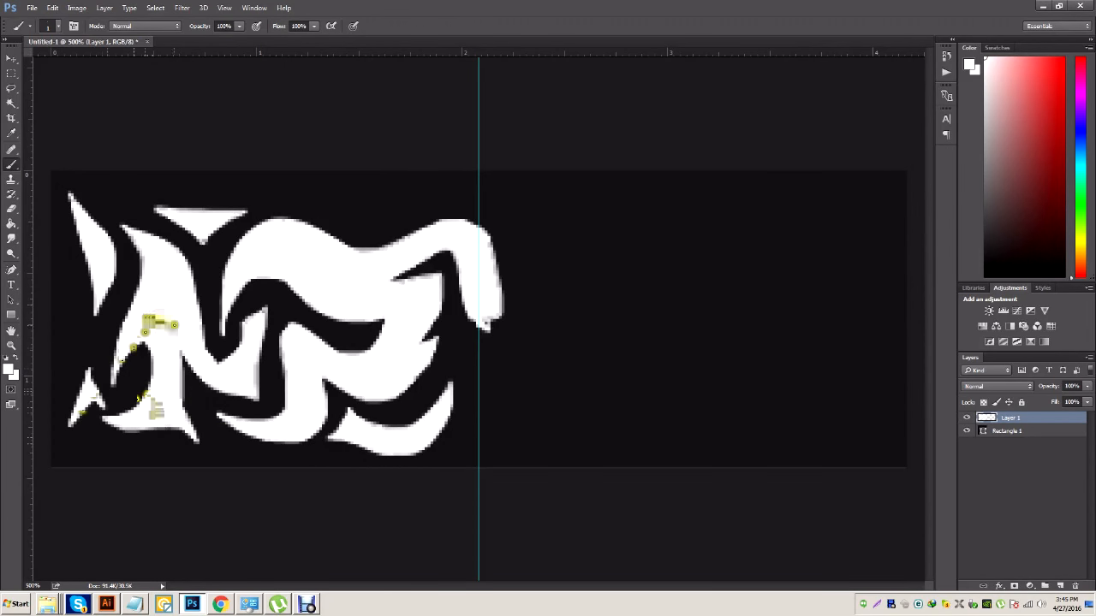
pyautogui.moveTo(374, 426)
pyautogui.mouseDown()
pyautogui.moveTo(361, 422)
pyautogui.moveTo(437, 430)
pyautogui.moveTo(462, 395)
pyautogui.mouseUp()
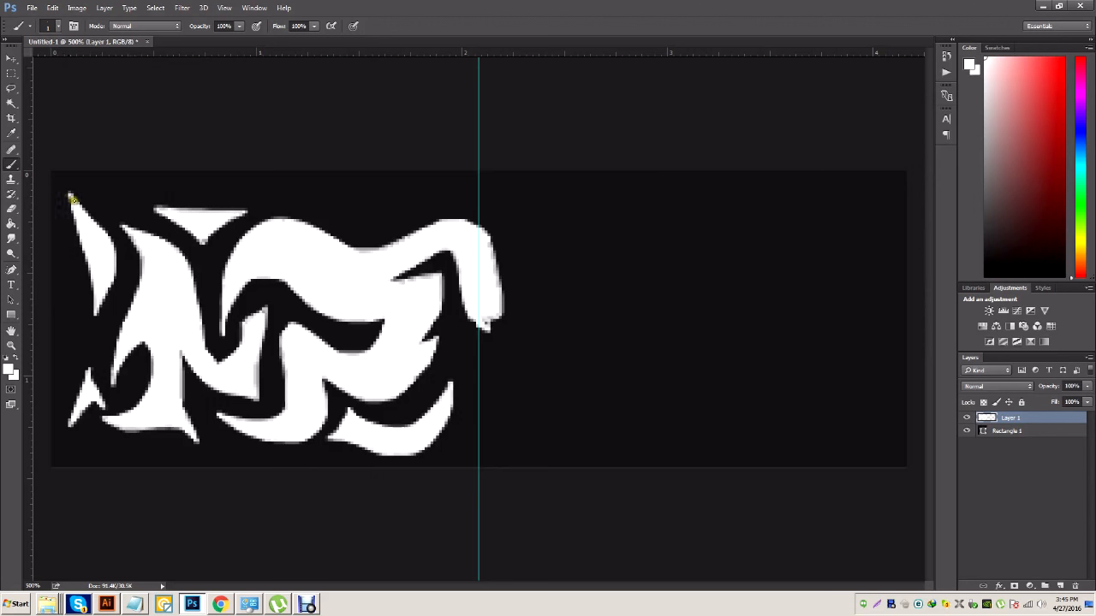
pyautogui.moveTo(79, 208); pyautogui.dragTo(85, 215)
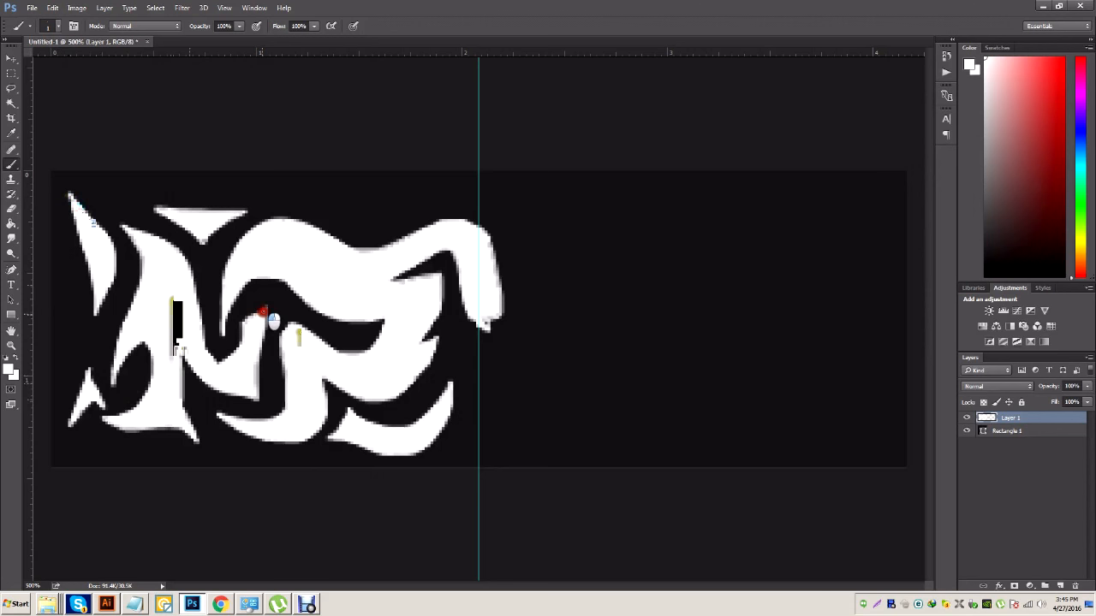
pyautogui.moveTo(250, 319); pyautogui.dragTo(248, 324)
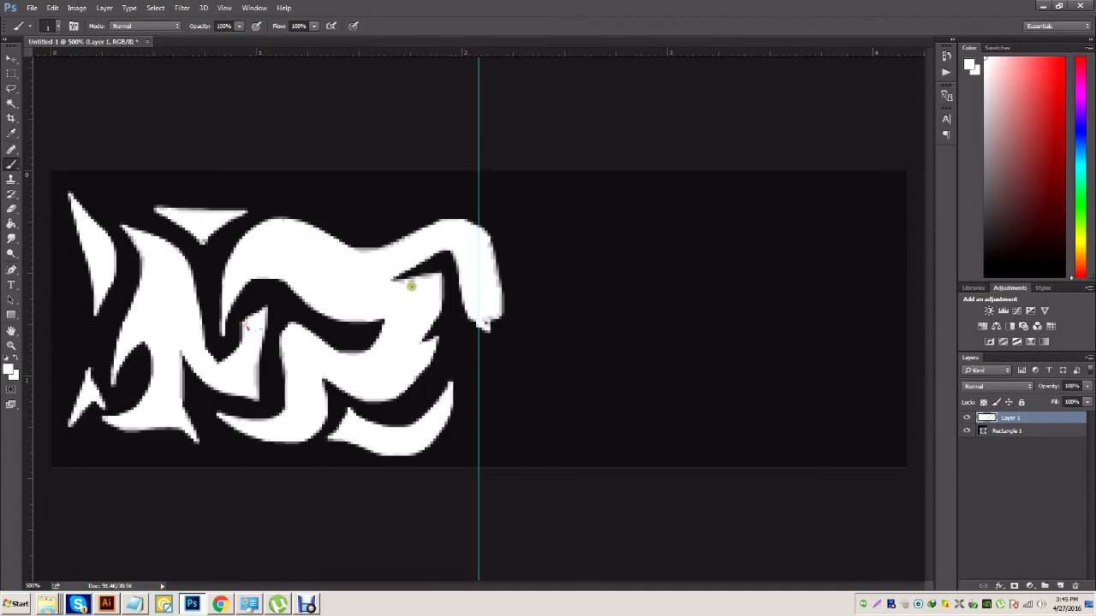
# Touch up the pointed notch beneath the large wavy shape's hook in white, and check Layer 1 by hiding and showing it
pyautogui.moveTo(393, 284)
pyautogui.mouseDown()
pyautogui.moveTo(406, 282)
pyautogui.moveTo(384, 293)
pyautogui.moveTo(427, 280)
pyautogui.moveTo(416, 289)
pyautogui.mouseUp()
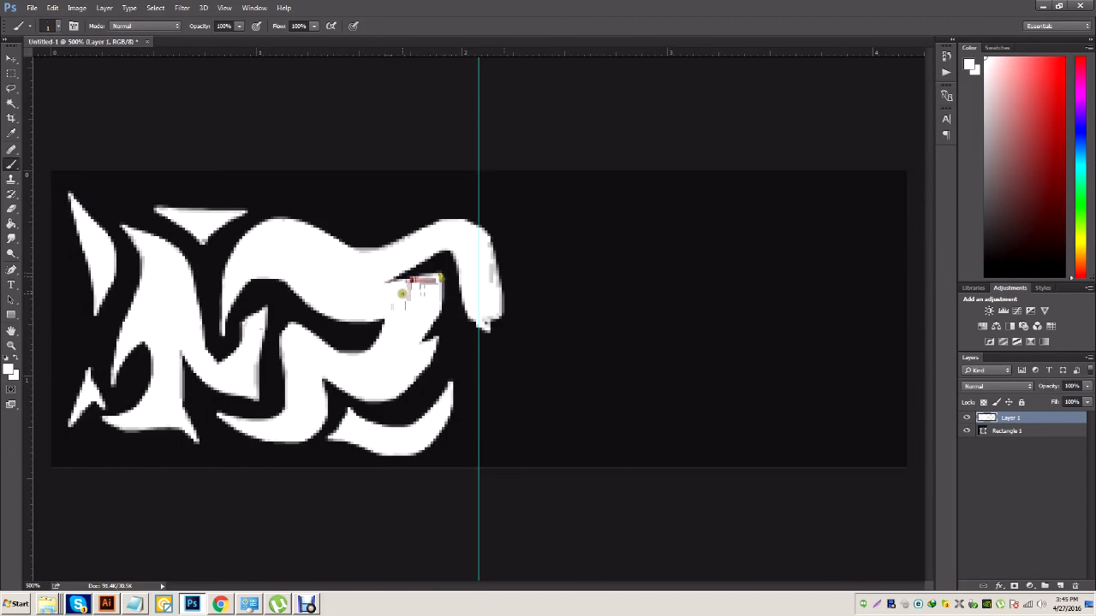
pyautogui.click(967, 418)
pyautogui.click(966, 418)
pyautogui.click(967, 418)
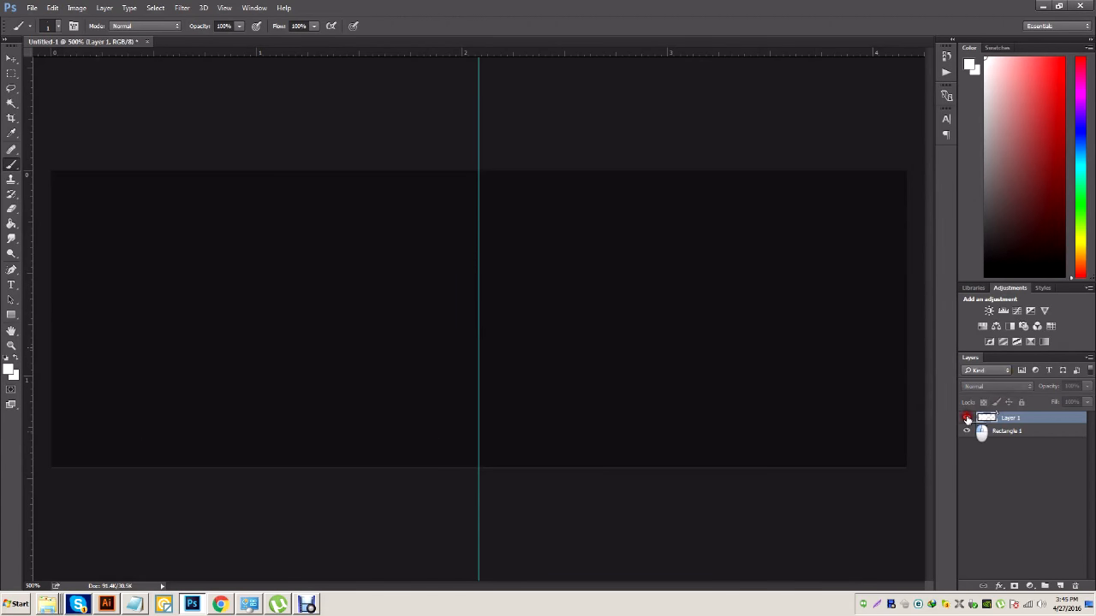
pyautogui.click(967, 418)
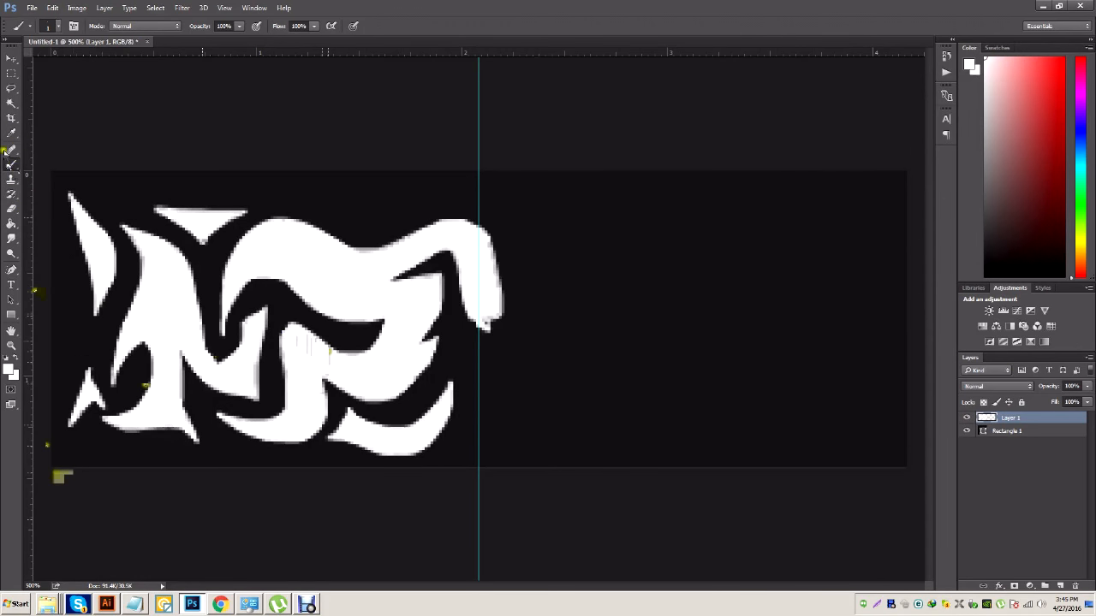
# Lasso the large wavy shape, cut it to a new layer, and check the separation by toggling Layer 1's visibility
pyautogui.click(6, 87)
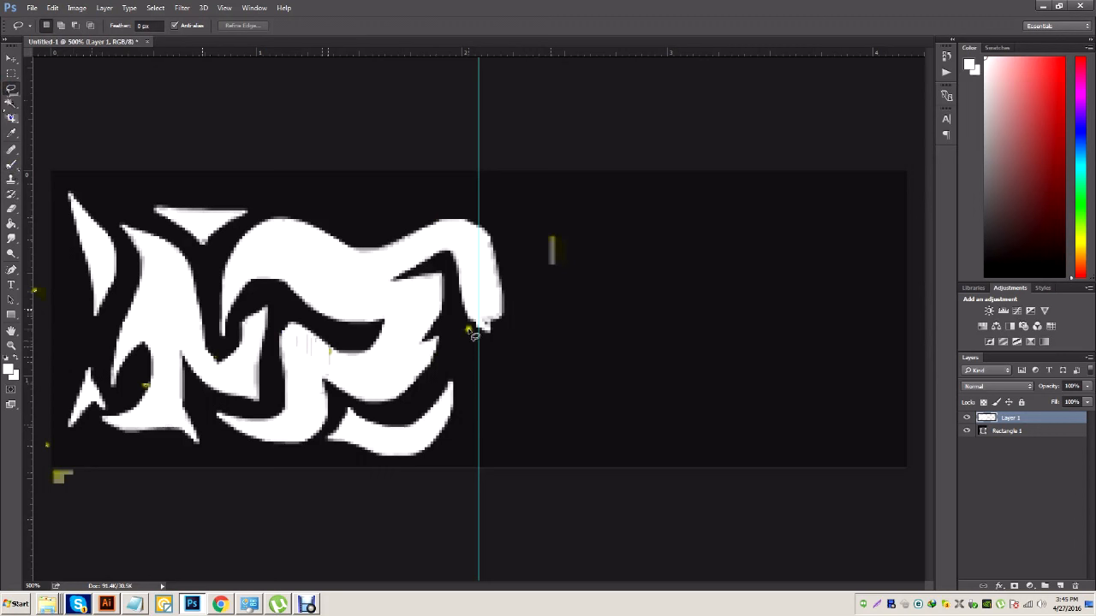
pyautogui.moveTo(458, 339)
pyautogui.mouseDown()
pyautogui.moveTo(484, 354)
pyautogui.moveTo(516, 352)
pyautogui.moveTo(519, 322)
pyautogui.mouseUp()
pyautogui.moveTo(506, 235)
pyautogui.mouseDown()
pyautogui.moveTo(449, 192)
pyautogui.moveTo(279, 203)
pyautogui.moveTo(234, 233)
pyautogui.moveTo(226, 248)
pyautogui.moveTo(240, 276)
pyautogui.moveTo(222, 308)
pyautogui.moveTo(245, 369)
pyautogui.moveTo(266, 315)
pyautogui.moveTo(260, 301)
pyautogui.moveTo(277, 311)
pyautogui.moveTo(269, 413)
pyautogui.moveTo(250, 409)
pyautogui.moveTo(273, 432)
pyautogui.moveTo(227, 431)
pyautogui.moveTo(236, 450)
pyautogui.moveTo(301, 476)
pyautogui.mouseUp()
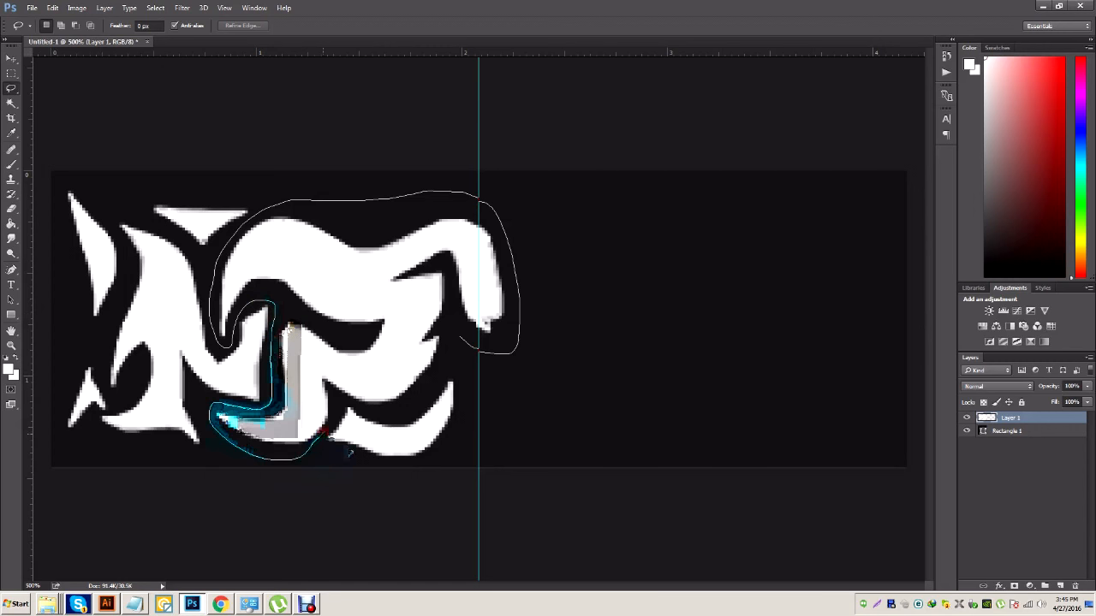
pyautogui.moveTo(343, 422)
pyautogui.mouseDown()
pyautogui.moveTo(364, 429)
pyautogui.moveTo(385, 415)
pyautogui.mouseUp()
pyautogui.moveTo(402, 409)
pyautogui.mouseDown()
pyautogui.moveTo(477, 362)
pyautogui.moveTo(468, 347)
pyautogui.mouseUp()
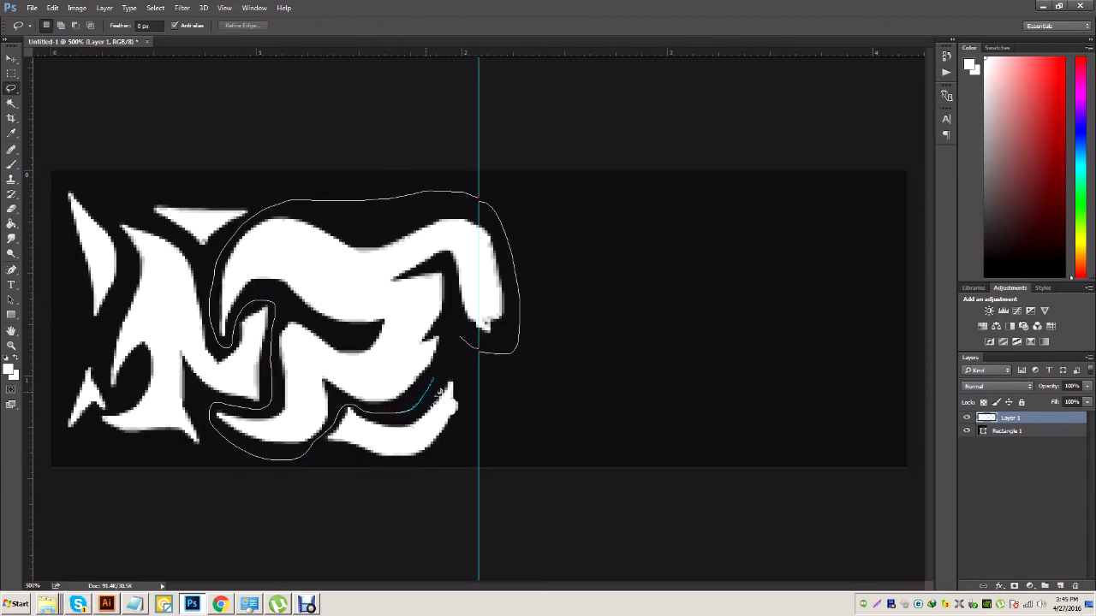
pyautogui.rightClick(415, 299)
pyautogui.click(450, 380)
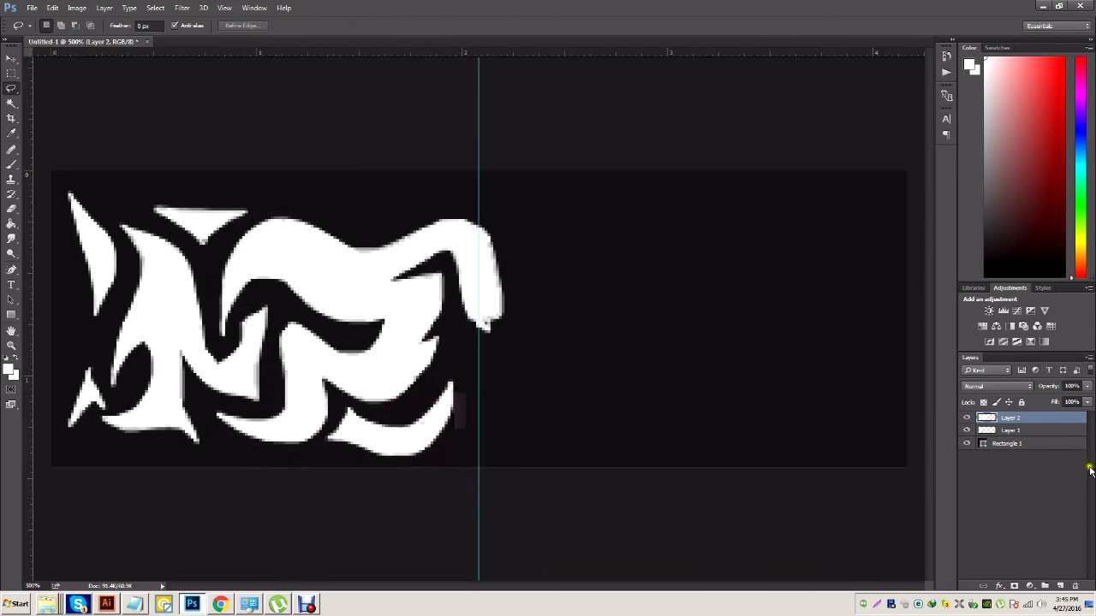
pyautogui.click(965, 431)
pyautogui.click(965, 431)
pyautogui.click(966, 431)
pyautogui.click(966, 430)
# Lasso the crescent on Layer 1 and separate it onto a new layer
pyautogui.click(991, 432)
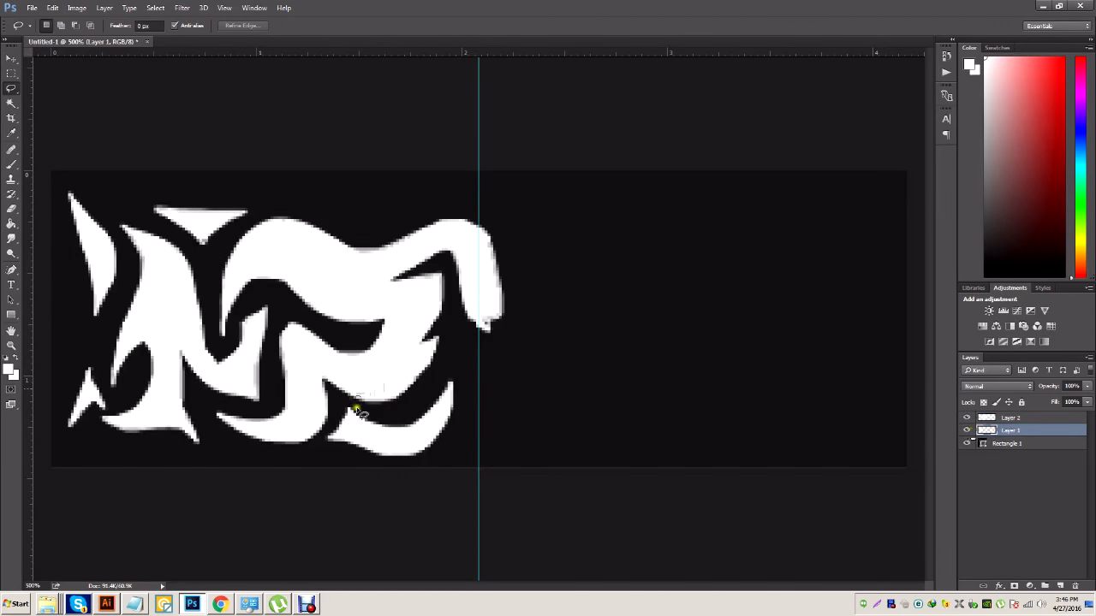
pyautogui.moveTo(332, 441); pyautogui.dragTo(332, 442)
pyautogui.hotkey('ctrl', 'd')
pyautogui.moveTo(335, 404)
pyautogui.mouseDown()
pyautogui.moveTo(324, 446)
pyautogui.moveTo(387, 476)
pyautogui.moveTo(456, 453)
pyautogui.moveTo(464, 380)
pyautogui.moveTo(458, 373)
pyautogui.moveTo(455, 402)
pyautogui.moveTo(379, 417)
pyautogui.moveTo(336, 404)
pyautogui.mouseUp()
pyautogui.rightClick(416, 435)
pyautogui.click(449, 313)
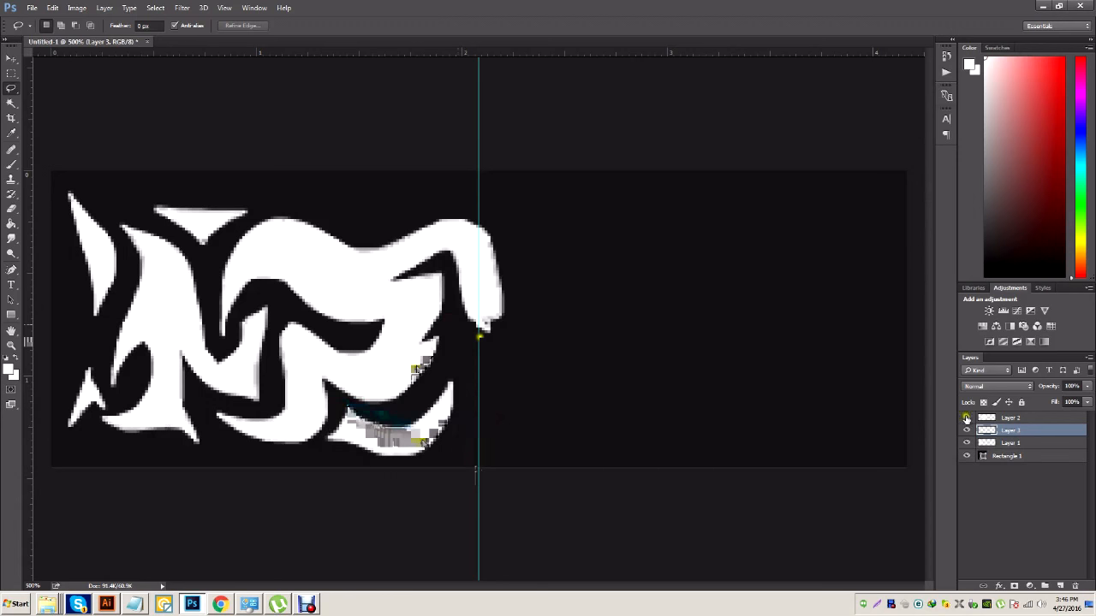
# Lasso the small triangle on Layer 1 and cut it to a new layer
pyautogui.click(1013, 442)
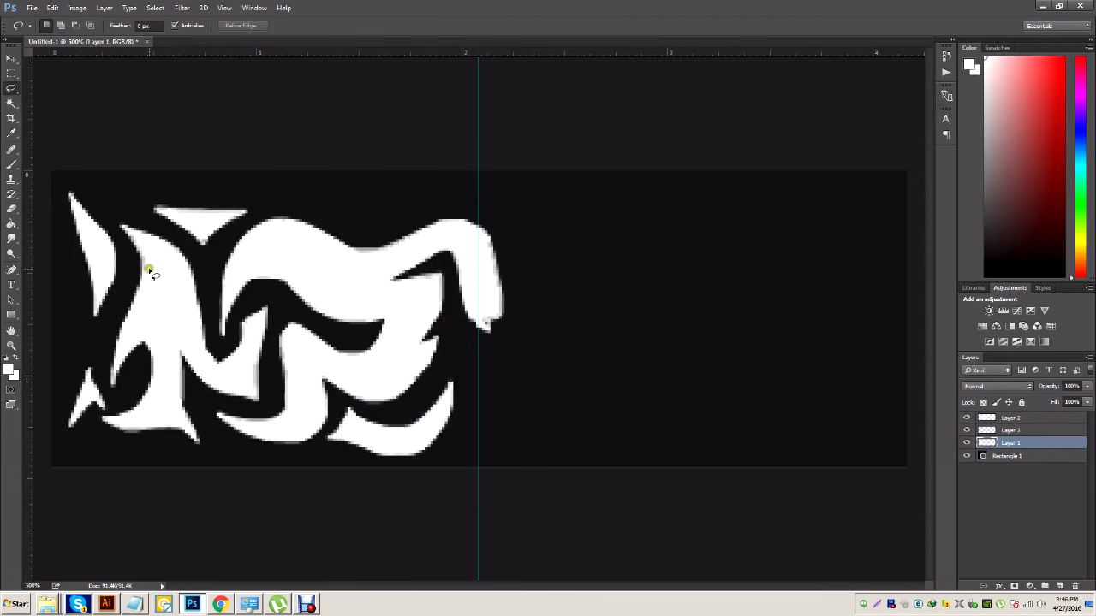
pyautogui.moveTo(143, 195)
pyautogui.mouseDown()
pyautogui.moveTo(221, 274)
pyautogui.moveTo(229, 238)
pyautogui.moveTo(270, 221)
pyautogui.moveTo(229, 196)
pyautogui.moveTo(142, 196)
pyautogui.mouseUp()
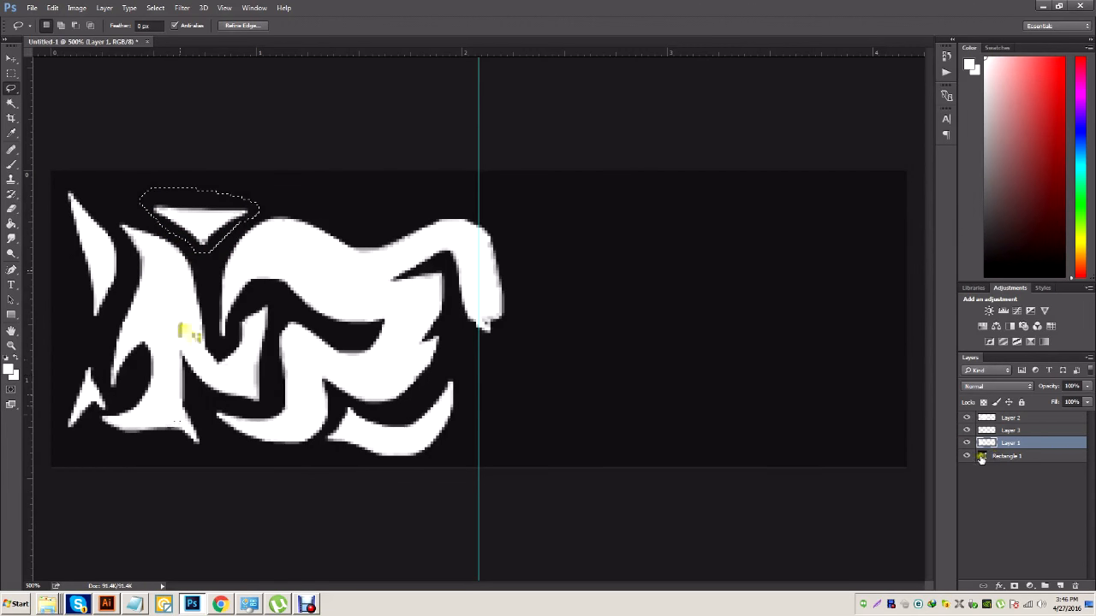
pyautogui.rightClick(203, 197)
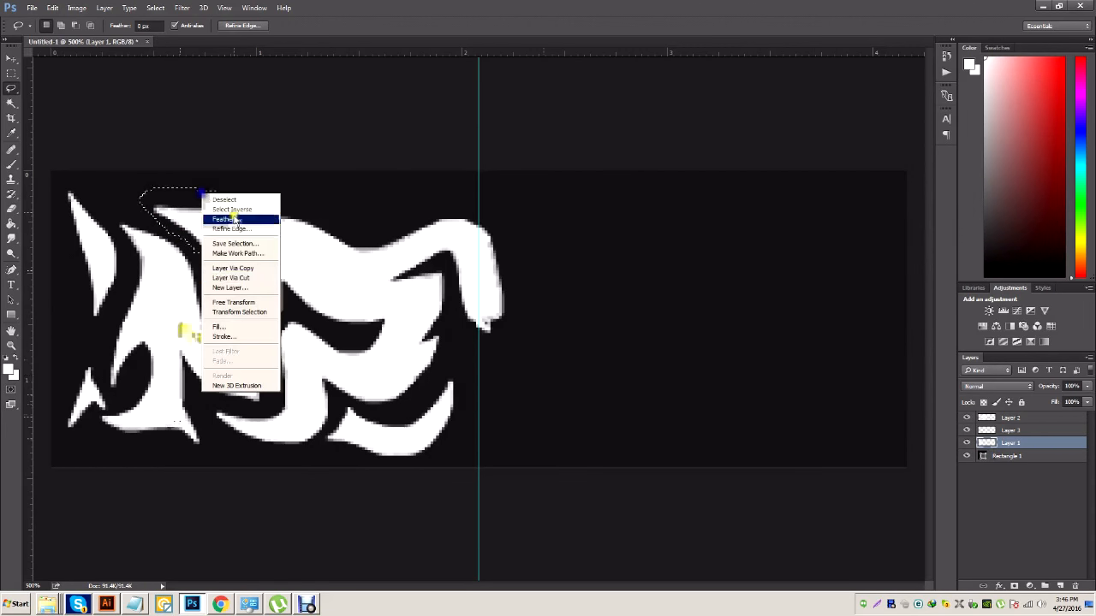
pyautogui.click(262, 281)
# Lasso the outer sliver on Layer 1 and separate it onto a new layer
pyautogui.click(1012, 457)
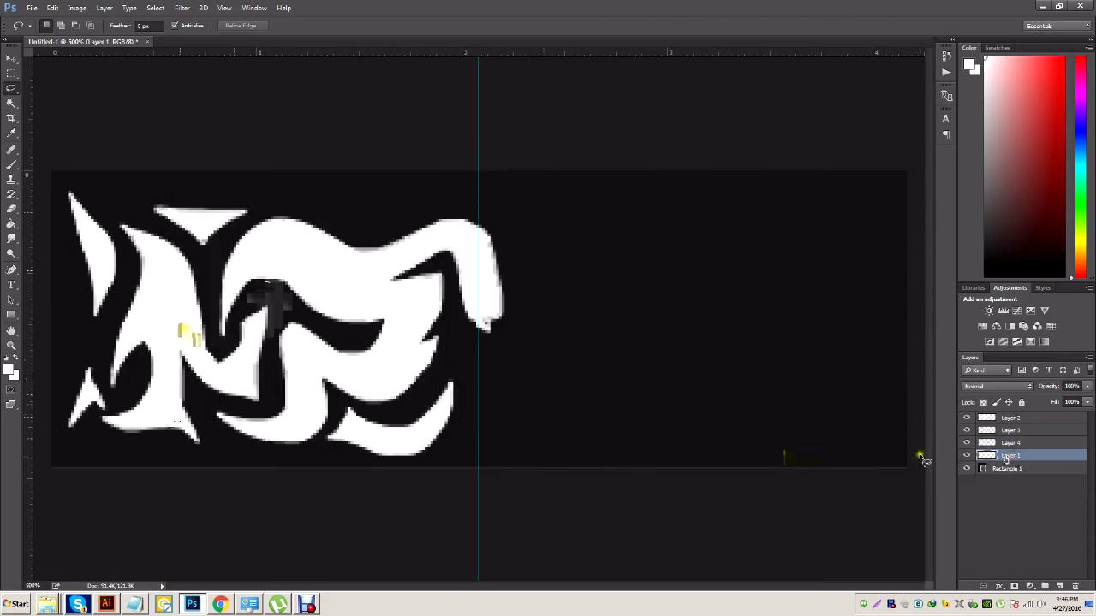
pyautogui.click(967, 455)
pyautogui.click(967, 455)
pyautogui.moveTo(86, 199)
pyautogui.mouseDown()
pyautogui.moveTo(58, 186)
pyautogui.moveTo(89, 329)
pyautogui.moveTo(107, 355)
pyautogui.moveTo(135, 304)
pyautogui.moveTo(121, 268)
pyautogui.moveTo(134, 250)
pyautogui.moveTo(75, 182)
pyautogui.mouseUp()
pyautogui.rightClick(101, 255)
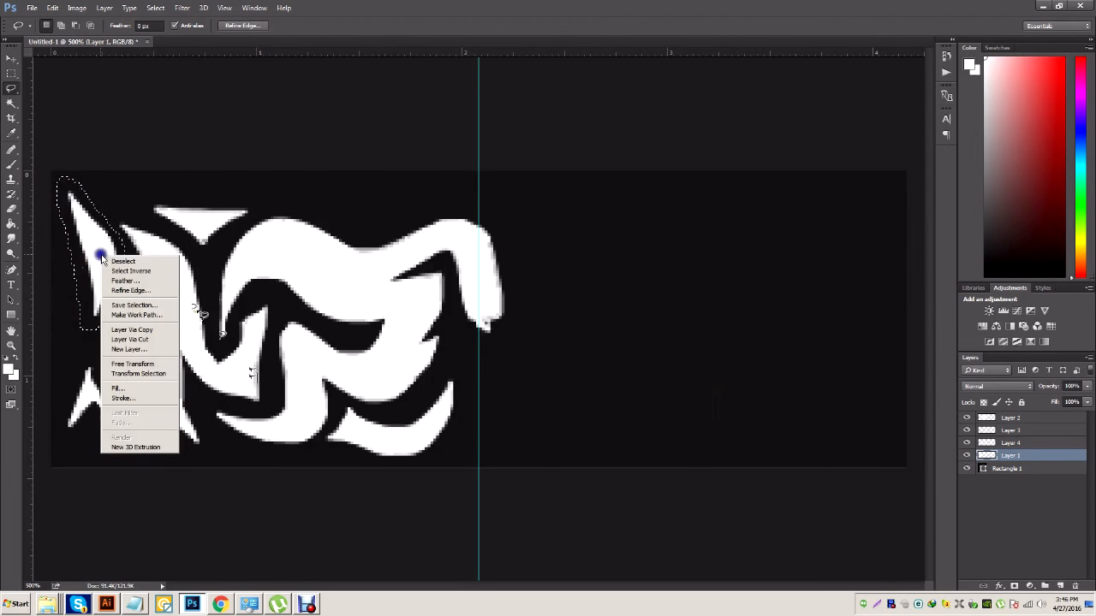
pyautogui.click(151, 330)
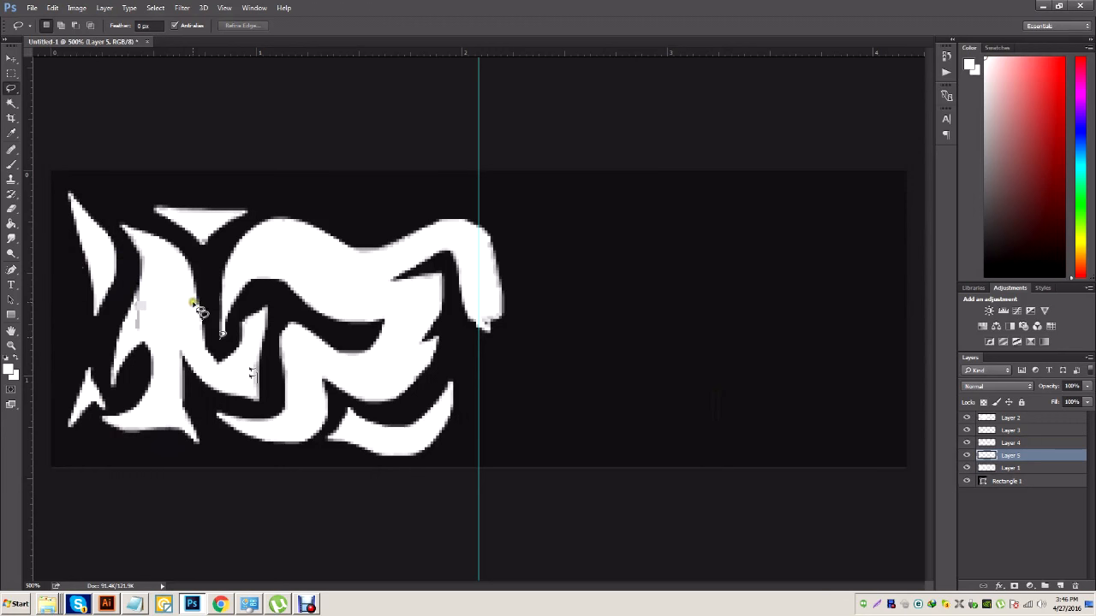
# Lasso the small arrowhead on Layer 1 and cut it to a new layer
pyautogui.click(992, 468)
pyautogui.click(967, 468)
pyautogui.click(968, 469)
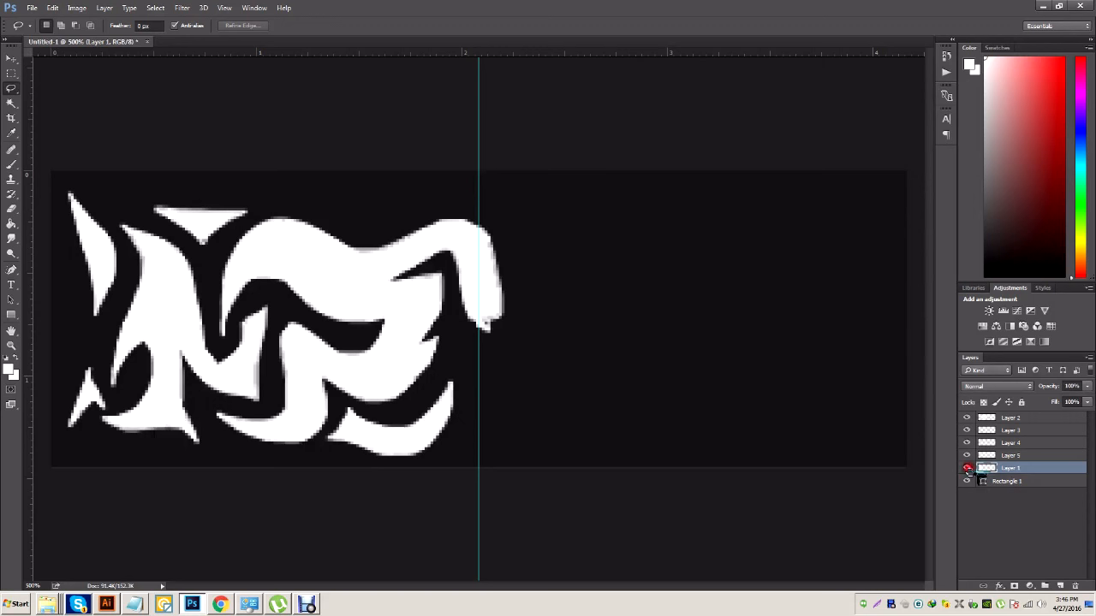
pyautogui.moveTo(94, 367)
pyautogui.mouseDown()
pyautogui.moveTo(73, 379)
pyautogui.moveTo(67, 427)
pyautogui.moveTo(79, 438)
pyautogui.moveTo(109, 421)
pyautogui.moveTo(100, 415)
pyautogui.moveTo(113, 400)
pyautogui.moveTo(92, 363)
pyautogui.mouseUp()
pyautogui.rightClick(103, 394)
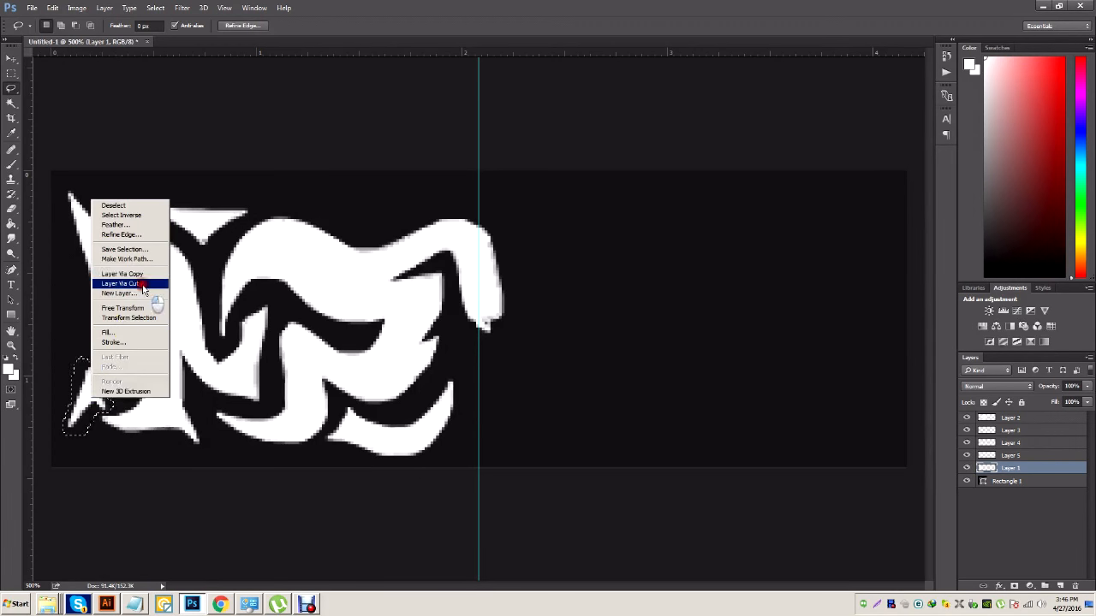
pyautogui.click(141, 284)
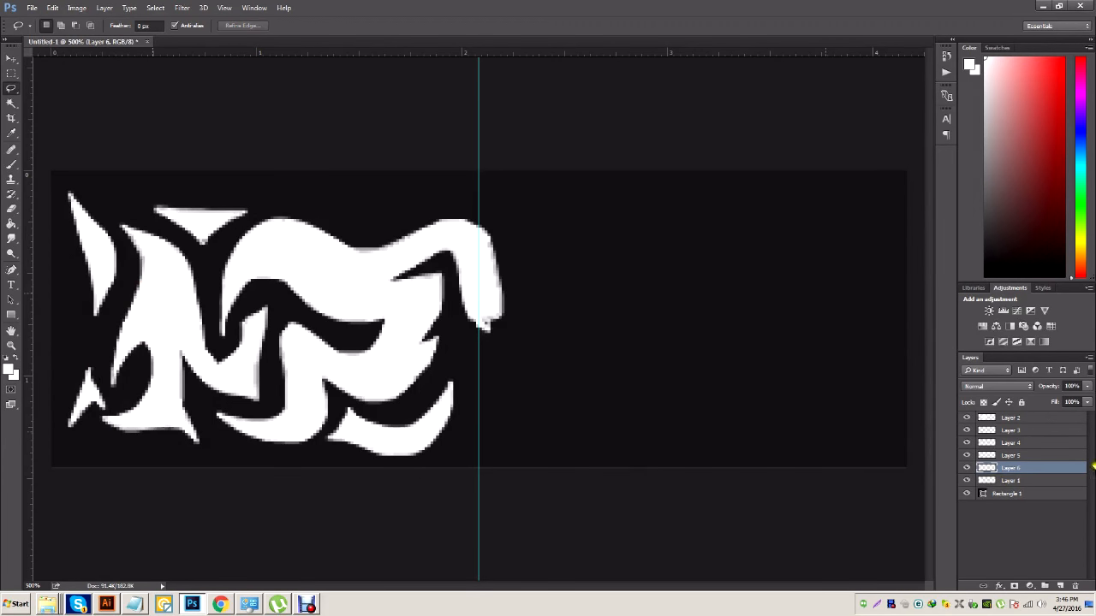
# Check which shape each layer holds by hiding and showing the layers one by one, finishing with Layer 2 selected
pyautogui.click(1013, 482)
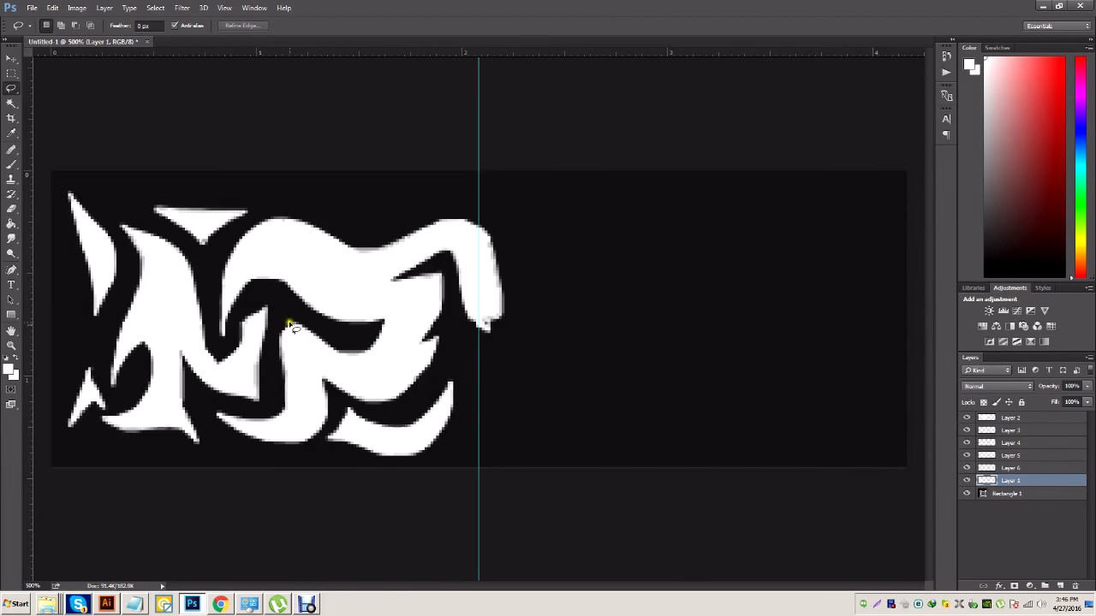
pyautogui.moveTo(967, 482); pyautogui.dragTo(965, 470)
pyautogui.click(966, 481)
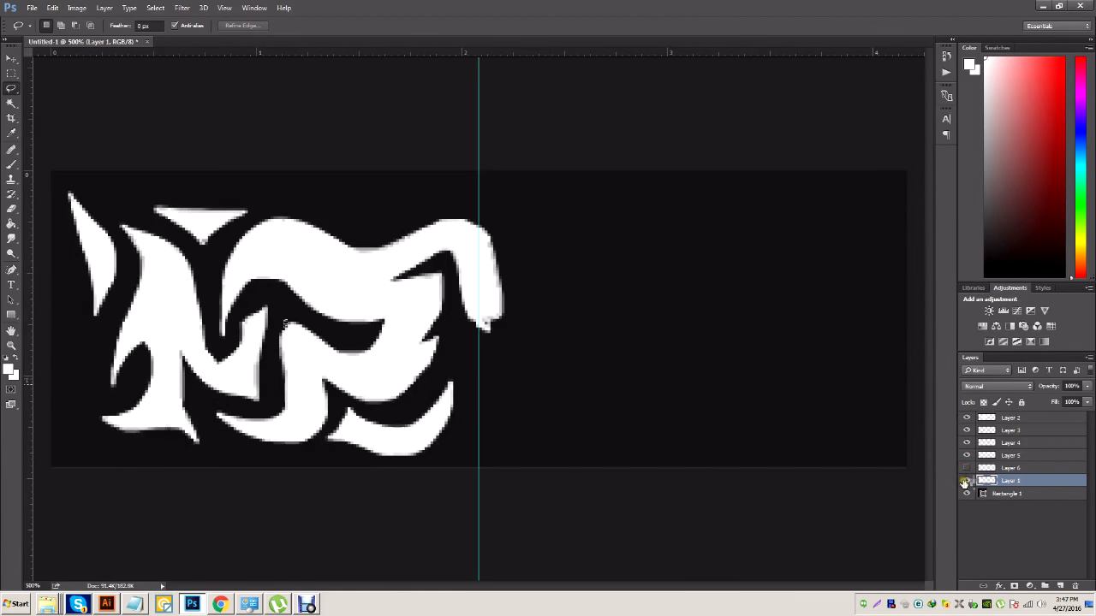
pyautogui.click(967, 469)
pyautogui.click(965, 456)
pyautogui.click(964, 456)
pyautogui.click(964, 443)
pyautogui.click(964, 444)
pyautogui.click(963, 432)
pyautogui.click(963, 432)
pyautogui.click(967, 418)
pyautogui.click(967, 418)
pyautogui.click(984, 418)
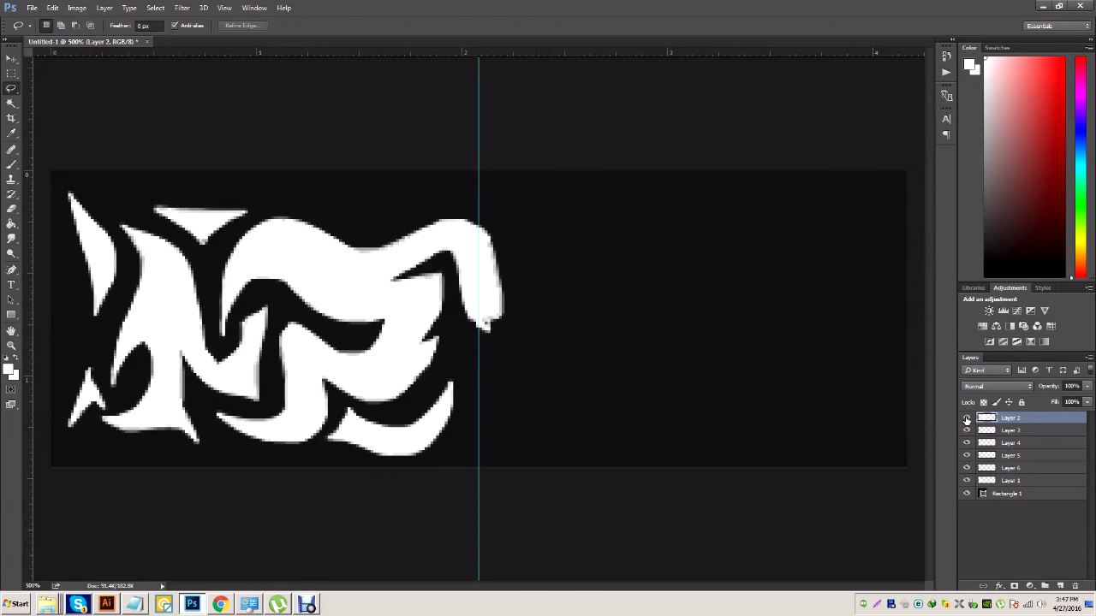
pyautogui.click(967, 418)
pyautogui.click(967, 418)
pyautogui.click(11, 73)
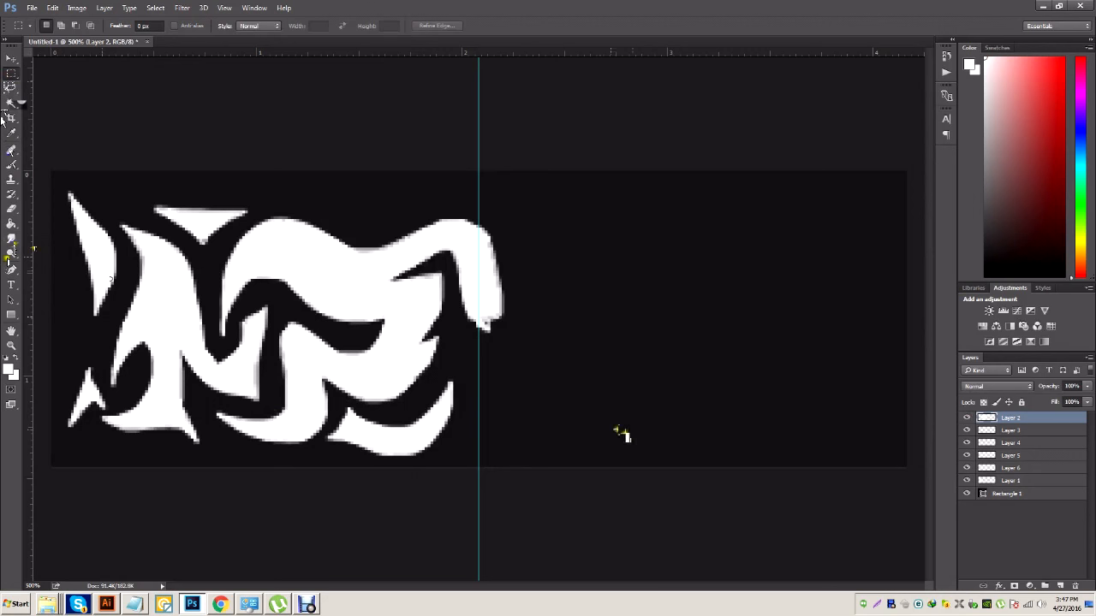
pyautogui.moveTo(625, 459); pyautogui.dragTo(479, 164)
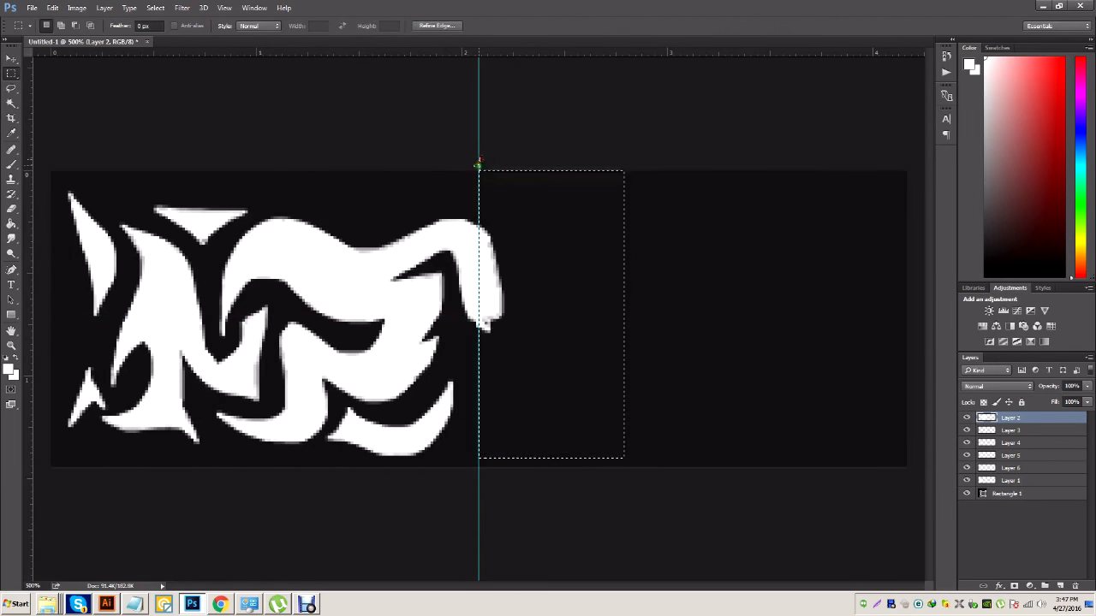
pyautogui.rightClick(525, 260)
pyautogui.click(540, 266)
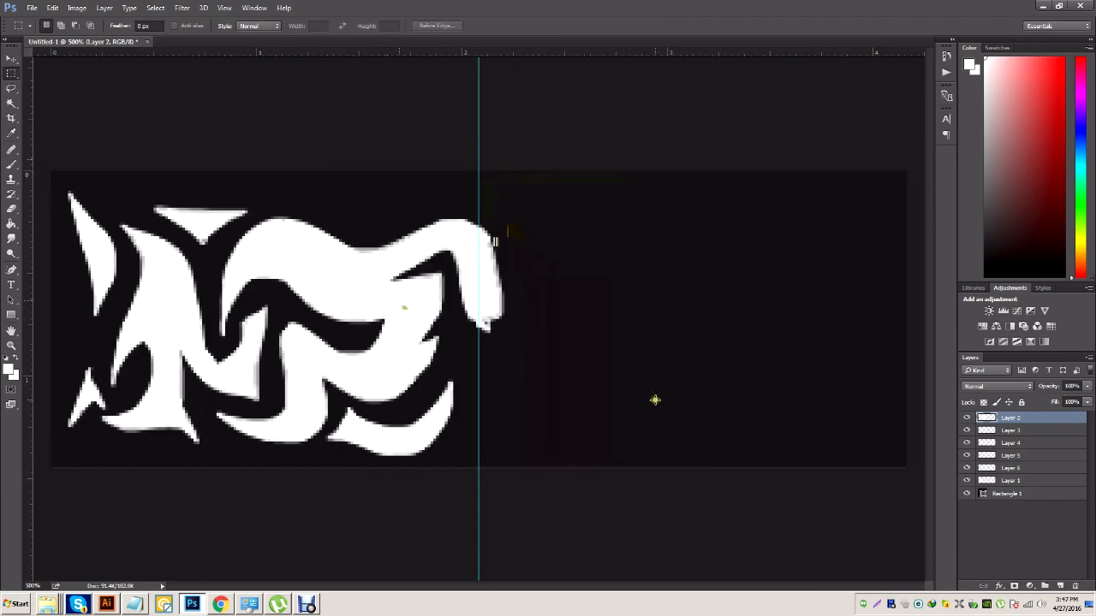
pyautogui.click(968, 418)
pyautogui.click(968, 418)
# Set the Eraser to a 17 px tip with 100% hardness
pyautogui.click(11, 208)
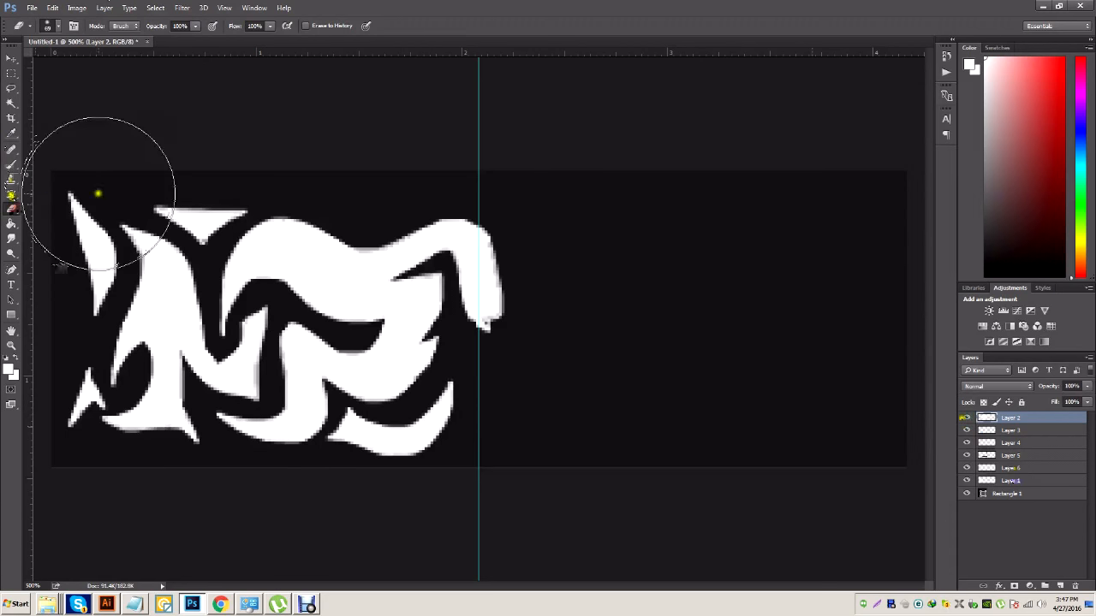
pyautogui.click(49, 26)
pyautogui.click(400, 5)
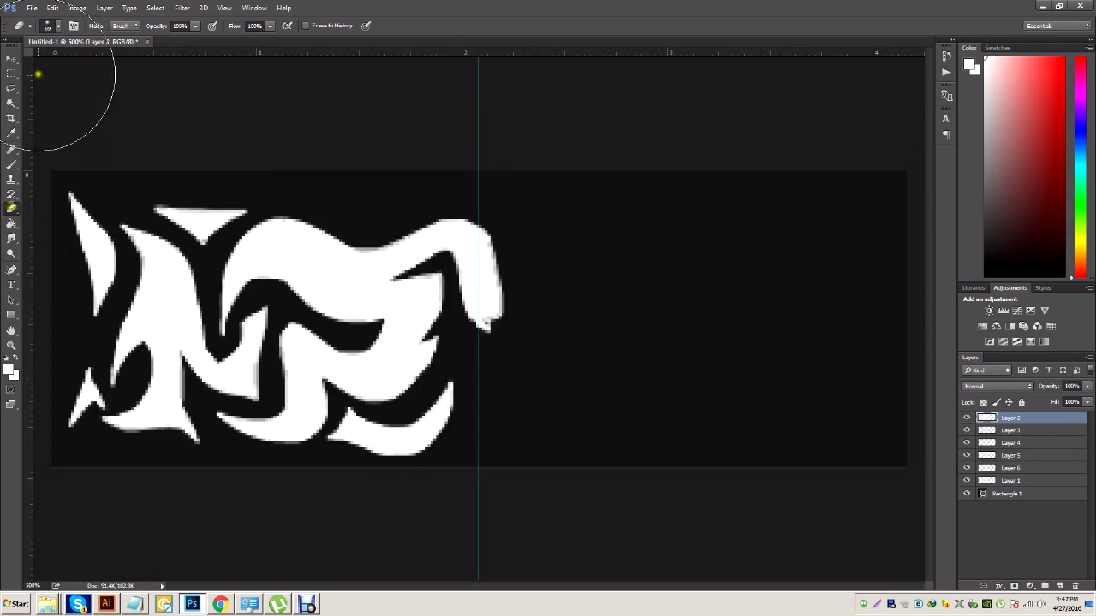
pyautogui.click(49, 25)
pyautogui.moveTo(85, 89); pyautogui.dragTo(153, 89)
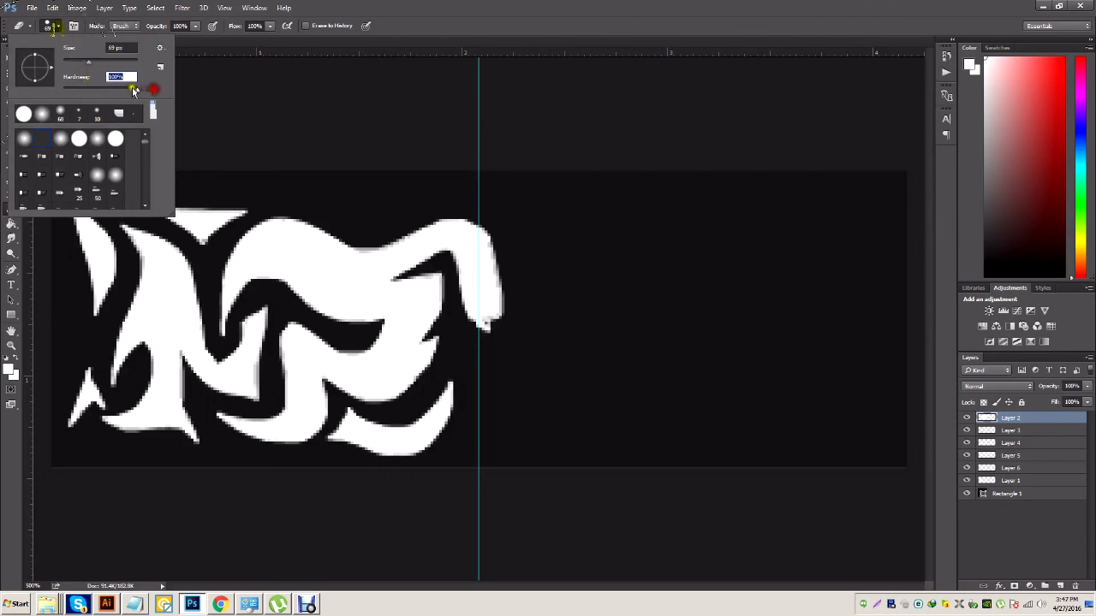
pyautogui.moveTo(86, 65); pyautogui.dragTo(69, 64)
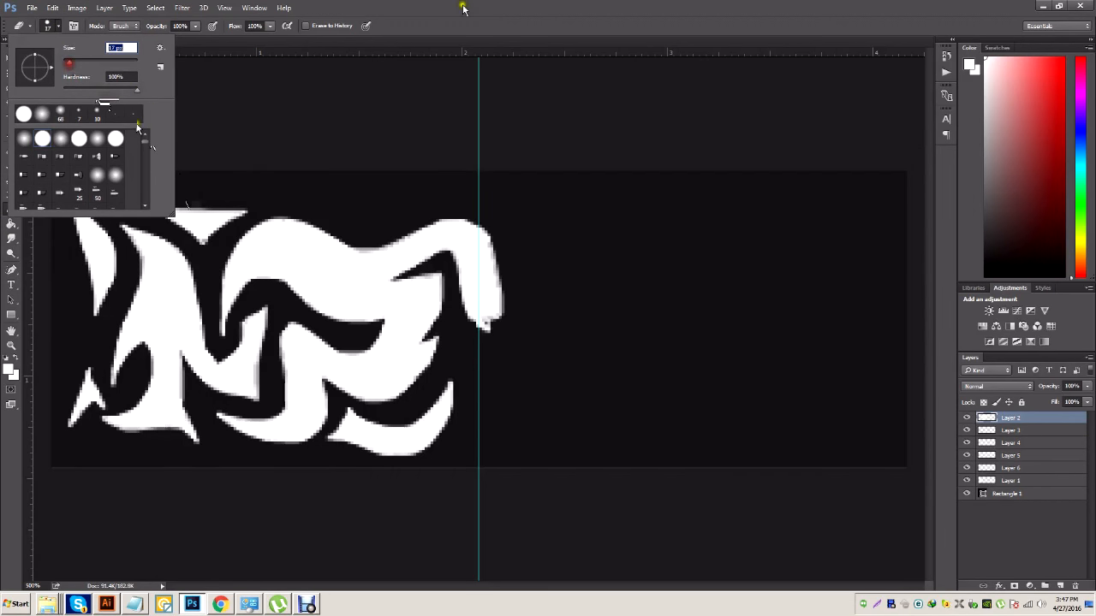
pyautogui.click(462, 7)
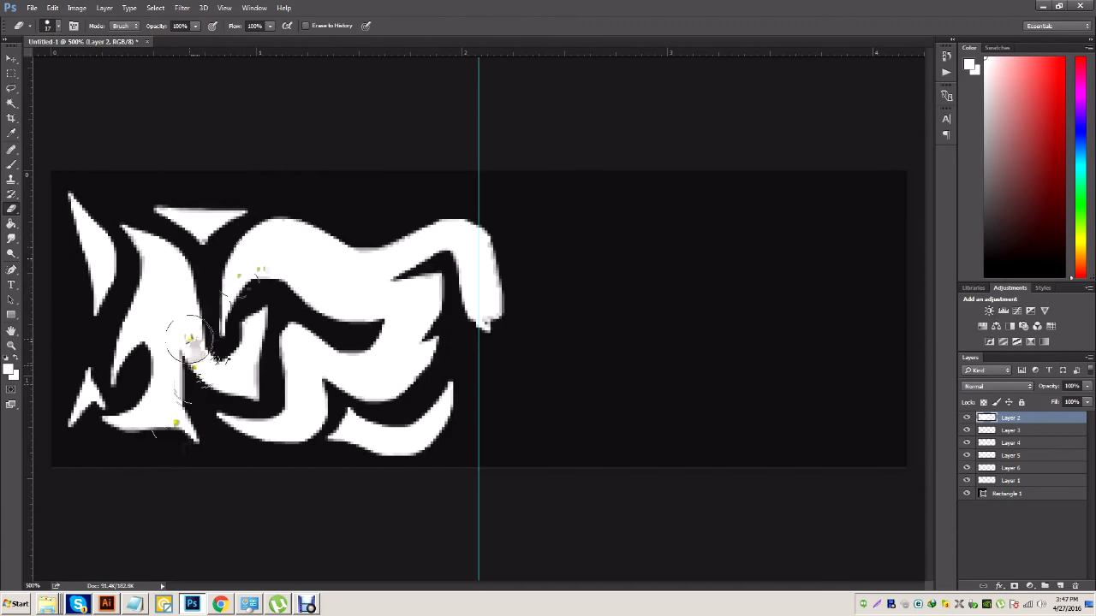
pyautogui.click(200, 279)
pyautogui.moveTo(200, 279)
pyautogui.mouseDown()
pyautogui.moveTo(239, 368)
pyautogui.moveTo(165, 234)
pyautogui.moveTo(265, 257)
pyautogui.moveTo(347, 295)
pyautogui.moveTo(532, 420)
pyautogui.moveTo(556, 354)
pyautogui.mouseUp()
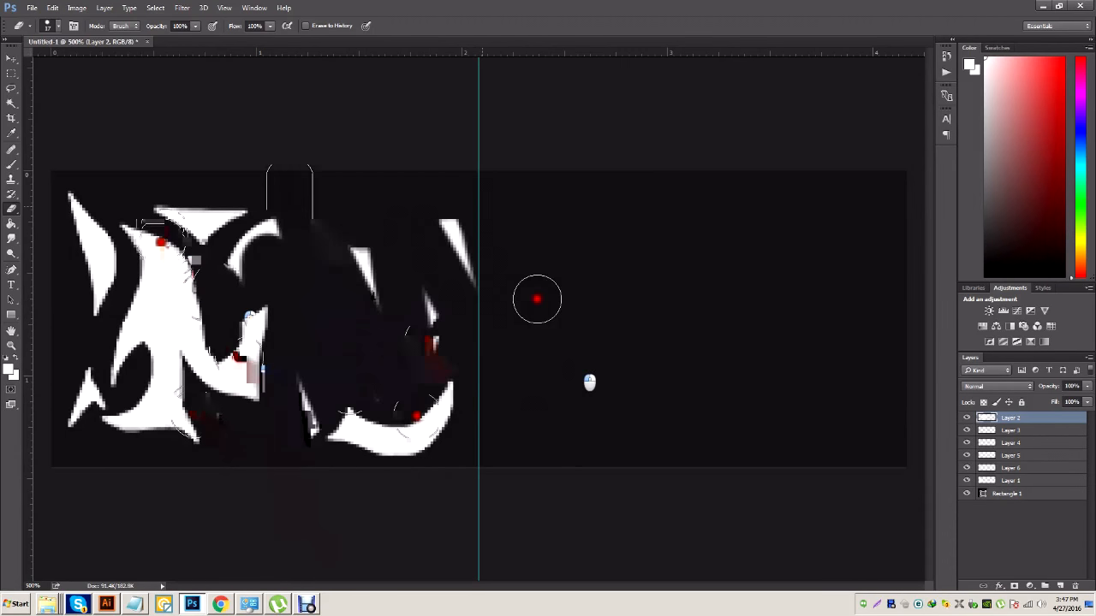
pyautogui.hotkey('ctrl', 'z')
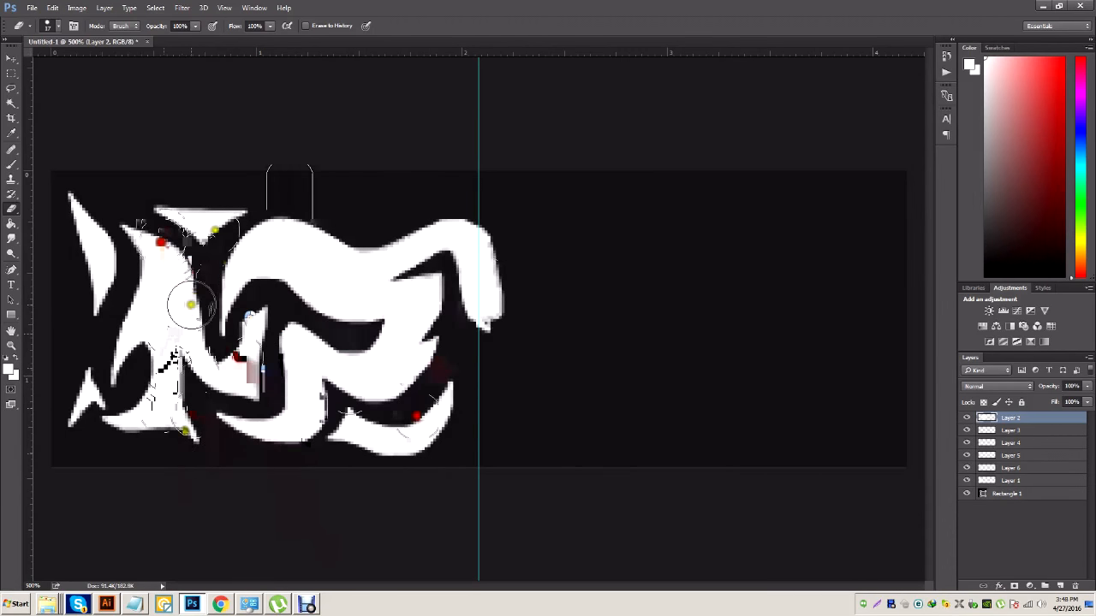
# Erase along the large wavy shape's left tail and inner arch on Layer 2 to widen the gap around the flame-like shape's hooked tip
pyautogui.moveTo(197, 265)
pyautogui.mouseDown()
pyautogui.moveTo(218, 381)
pyautogui.moveTo(255, 315)
pyautogui.moveTo(249, 371)
pyautogui.moveTo(255, 311)
pyautogui.moveTo(246, 323)
pyautogui.moveTo(245, 362)
pyautogui.moveTo(270, 316)
pyautogui.mouseUp()
pyautogui.moveTo(266, 299)
pyautogui.mouseDown()
pyautogui.moveTo(257, 299)
pyautogui.moveTo(289, 313)
pyautogui.moveTo(452, 324)
pyautogui.mouseUp()
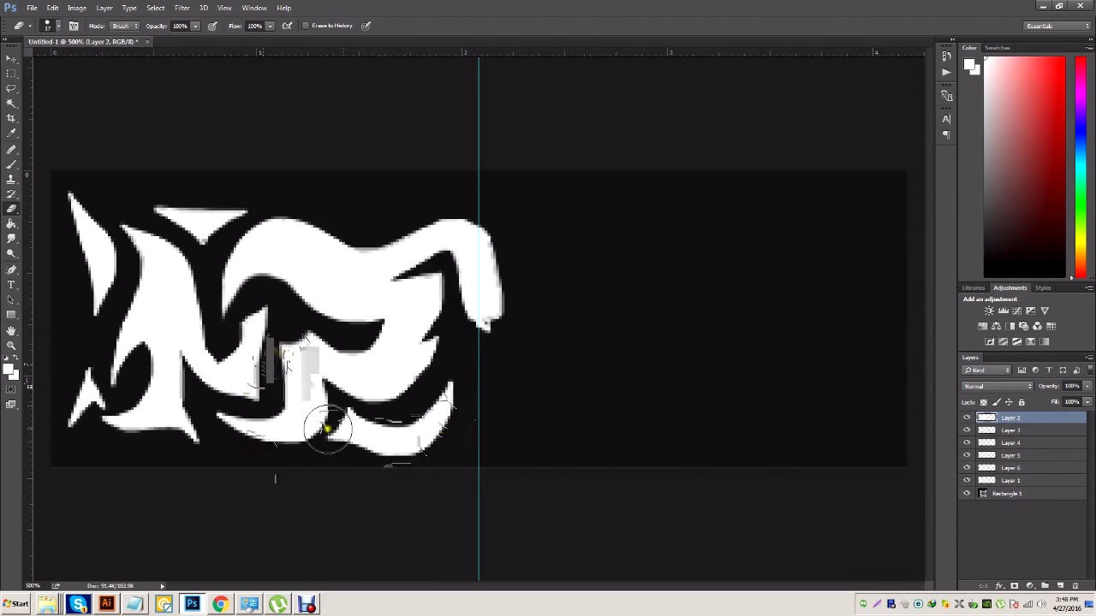
pyautogui.click(252, 346)
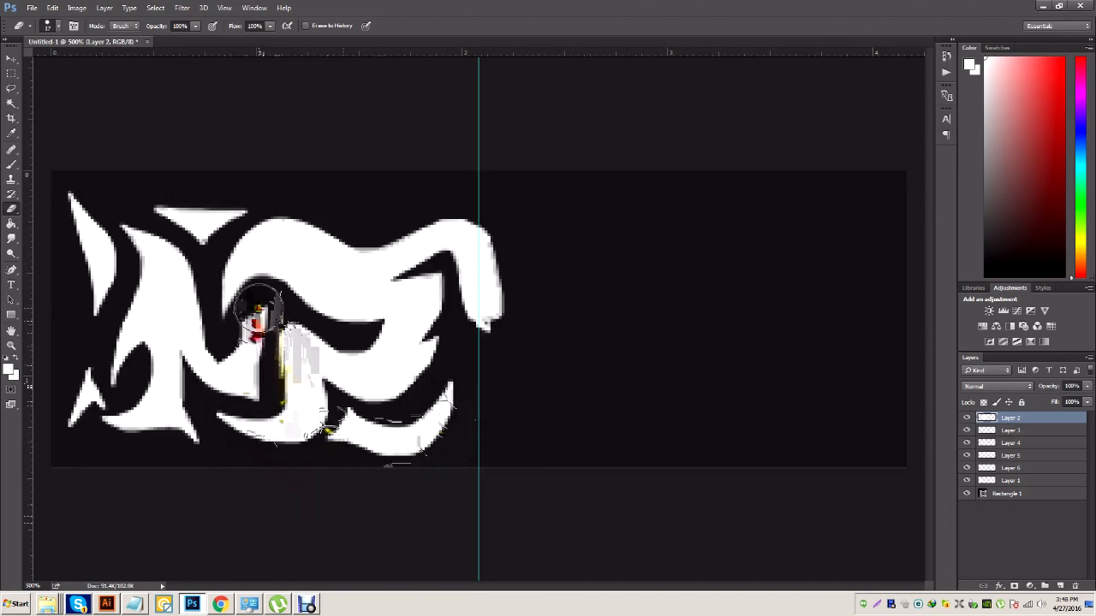
pyautogui.moveTo(261, 301)
pyautogui.mouseDown()
pyautogui.moveTo(245, 318)
pyautogui.moveTo(252, 362)
pyautogui.moveTo(200, 256)
pyautogui.moveTo(220, 367)
pyautogui.mouseUp()
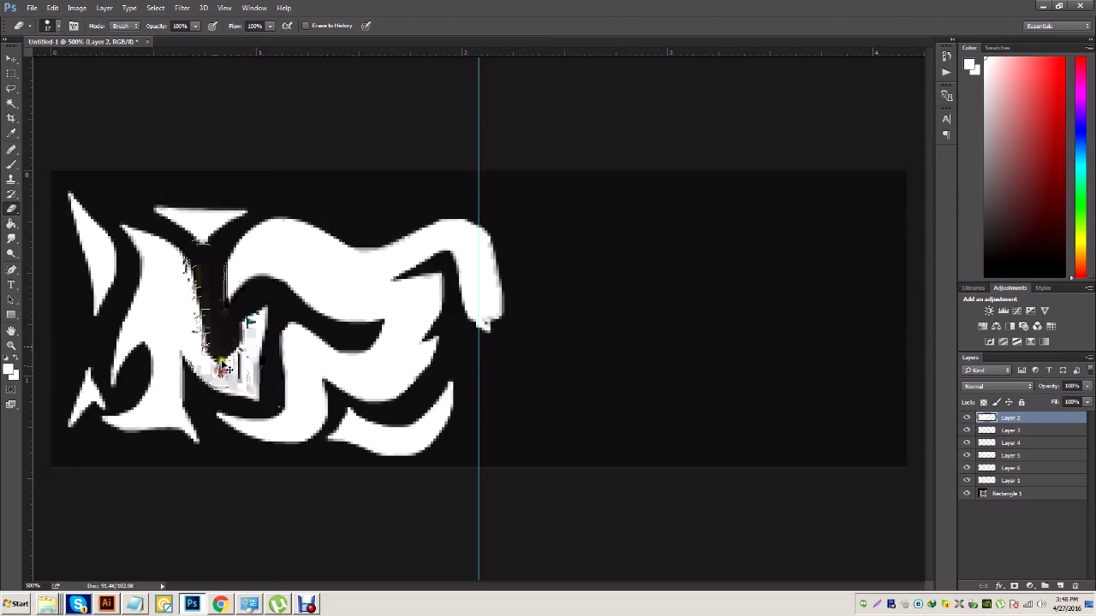
pyautogui.moveTo(251, 318); pyautogui.dragTo(226, 342)
pyautogui.moveTo(210, 451); pyautogui.dragTo(162, 373)
pyautogui.moveTo(248, 392); pyautogui.dragTo(190, 351)
pyautogui.moveTo(457, 360)
pyautogui.mouseDown()
pyautogui.moveTo(468, 352)
pyautogui.moveTo(580, 392)
pyautogui.moveTo(519, 313)
pyautogui.moveTo(508, 328)
pyautogui.moveTo(496, 308)
pyautogui.mouseUp()
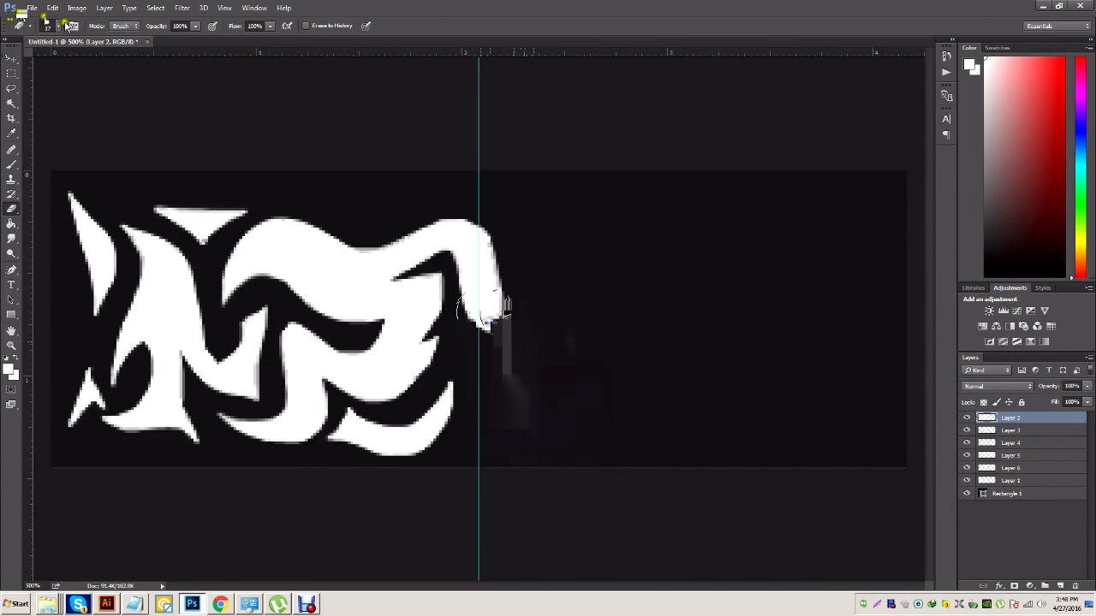
# Reduce the Eraser tip to 3 px for fine trimming around the pointed notch of the large wavy shape
pyautogui.click(58, 26)
pyautogui.click(69, 65)
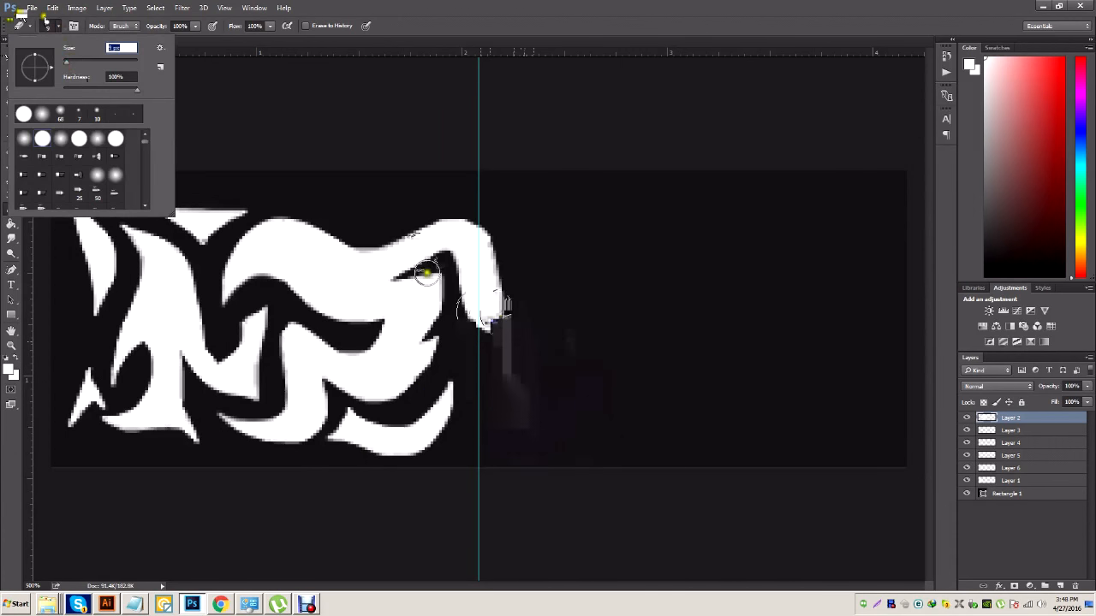
pyautogui.click(70, 62)
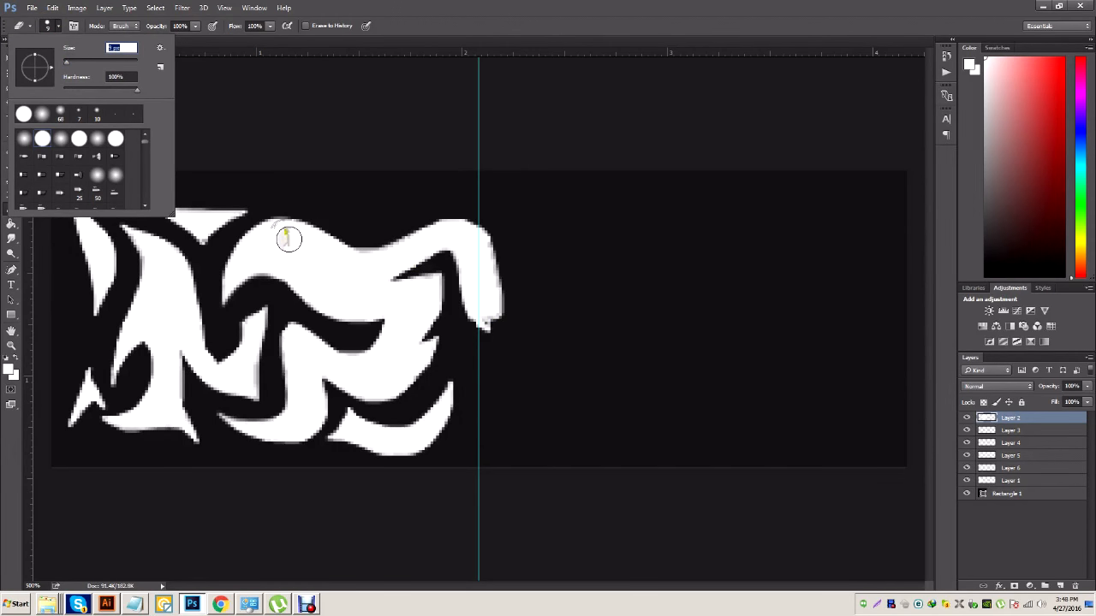
pyautogui.click(288, 240)
pyautogui.hotkey('ctrl', '+')
pyautogui.hotkey('ctrl', '+')
pyautogui.hotkey('ctrl', '+')
pyautogui.hotkey('ctrl', '+')
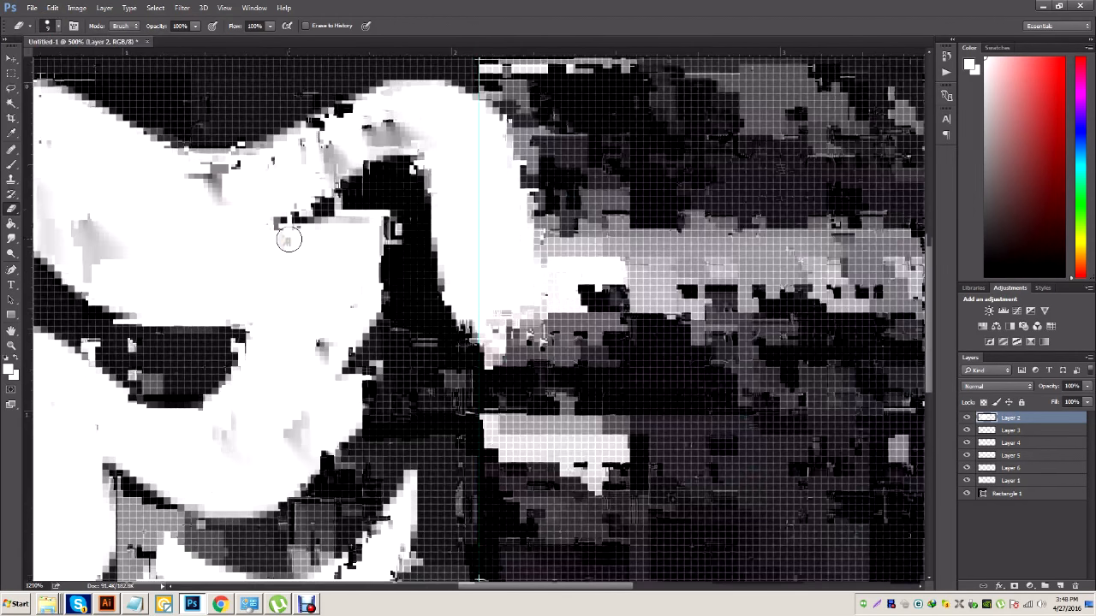
pyautogui.click(48, 26)
pyautogui.moveTo(68, 62); pyautogui.dragTo(66, 64)
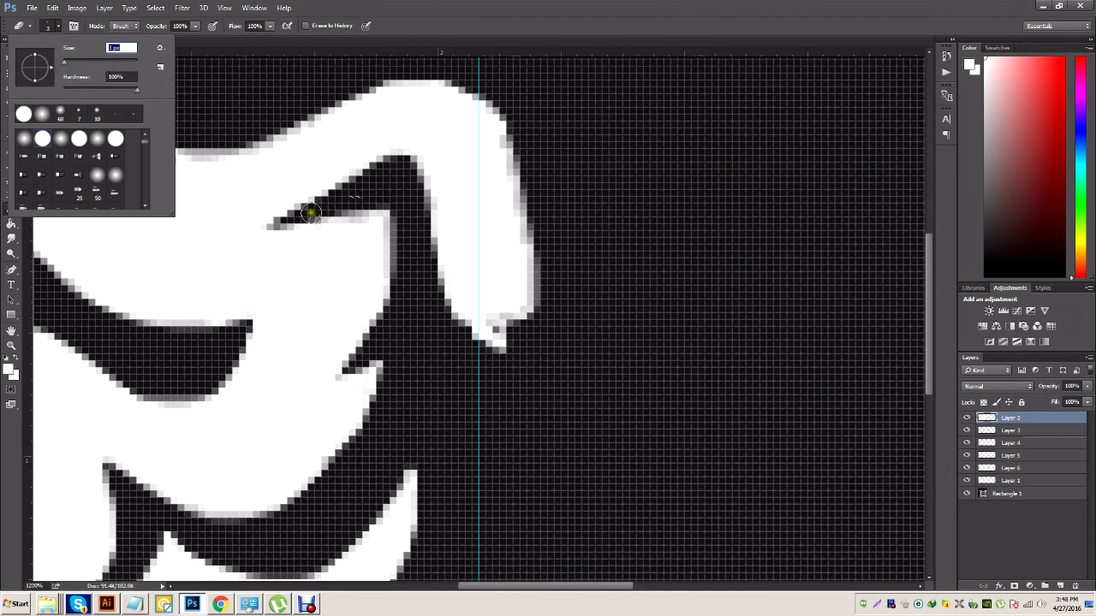
# Erase along the lower edge of the wavy shape's pointed notch and down the jagged edge beside it on Layer 2
pyautogui.moveTo(315, 216); pyautogui.dragTo(384, 207)
pyautogui.moveTo(292, 223)
pyautogui.mouseDown()
pyautogui.moveTo(345, 223)
pyautogui.moveTo(385, 193)
pyautogui.mouseUp()
pyautogui.moveTo(303, 228)
pyautogui.mouseDown()
pyautogui.moveTo(288, 226)
pyautogui.moveTo(350, 225)
pyautogui.moveTo(386, 190)
pyautogui.moveTo(369, 199)
pyautogui.moveTo(386, 220)
pyautogui.moveTo(387, 317)
pyautogui.moveTo(400, 236)
pyautogui.mouseUp()
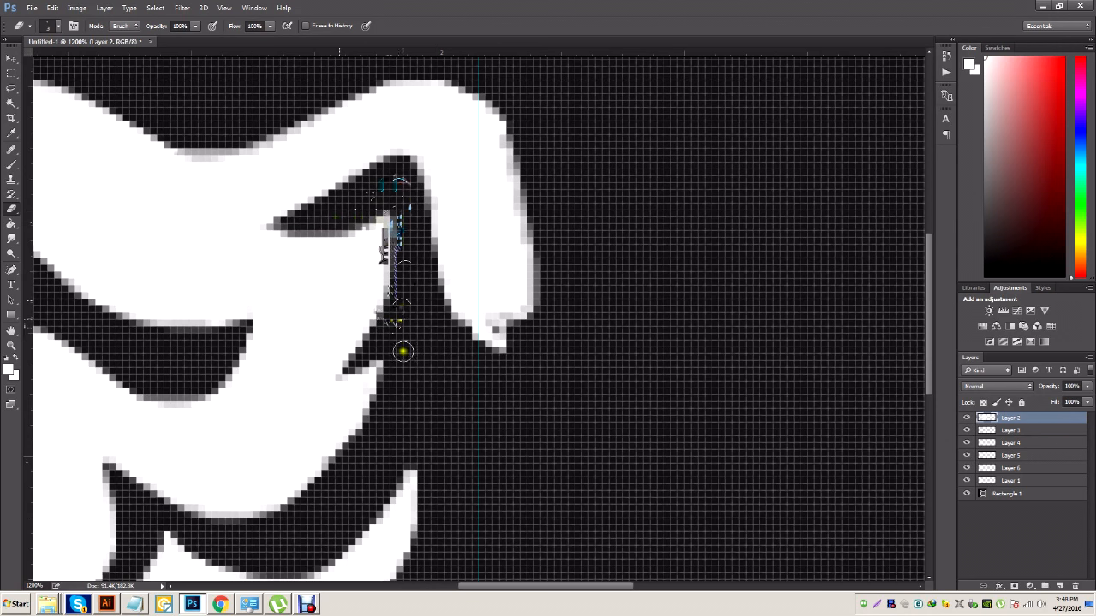
pyautogui.moveTo(371, 424); pyautogui.dragTo(403, 347)
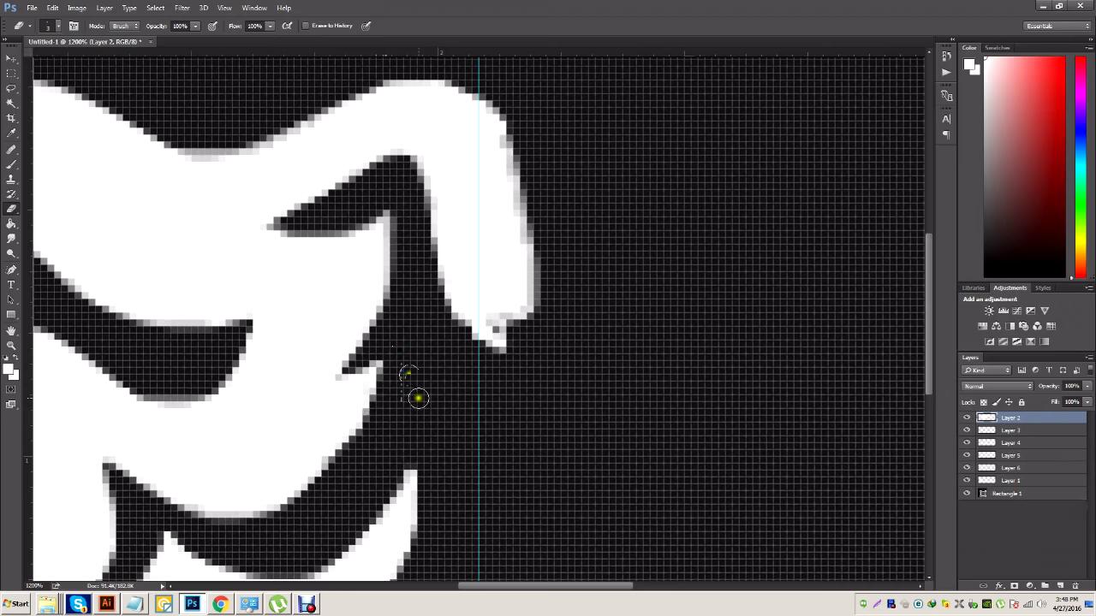
pyautogui.hotkey('ctrl', '-')
pyautogui.hotkey('ctrl', '-')
pyautogui.hotkey('ctrl', '-')
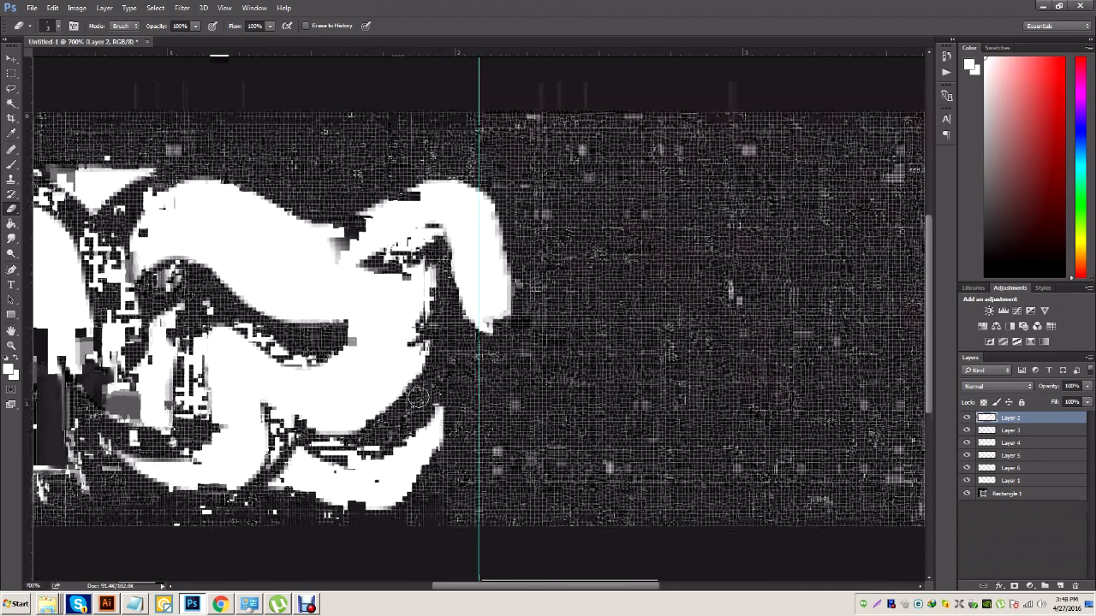
pyautogui.hotkey('ctrl', '-')
pyautogui.hotkey('ctrl', '-')
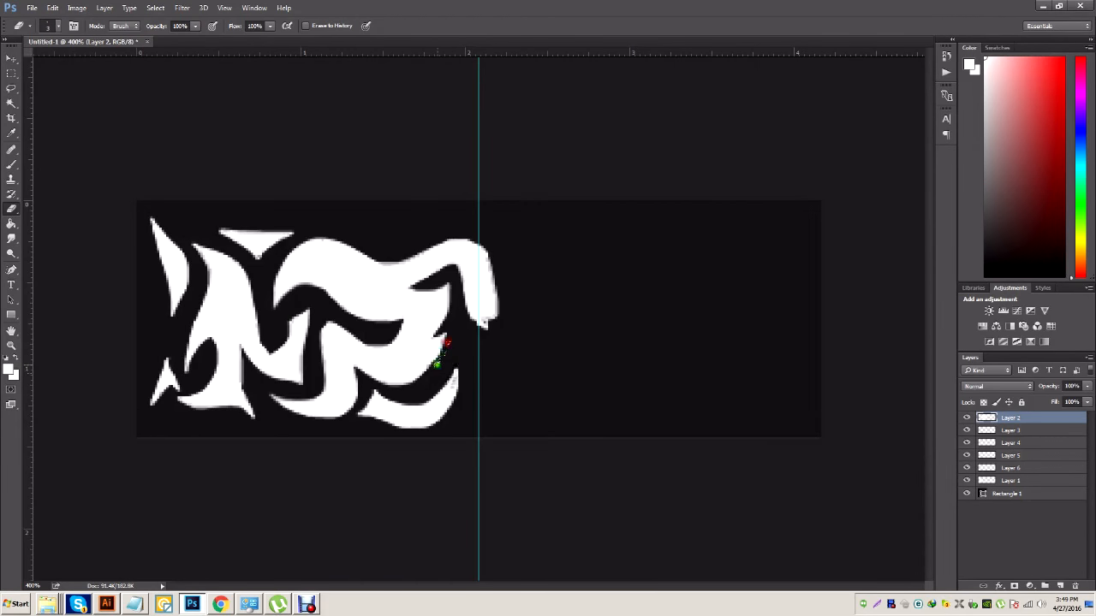
# Identify the crescent's layer, select Layer 3, set the Eraser to 15 px, and trim the crescent's inner edge and tips
pyautogui.click(967, 417)
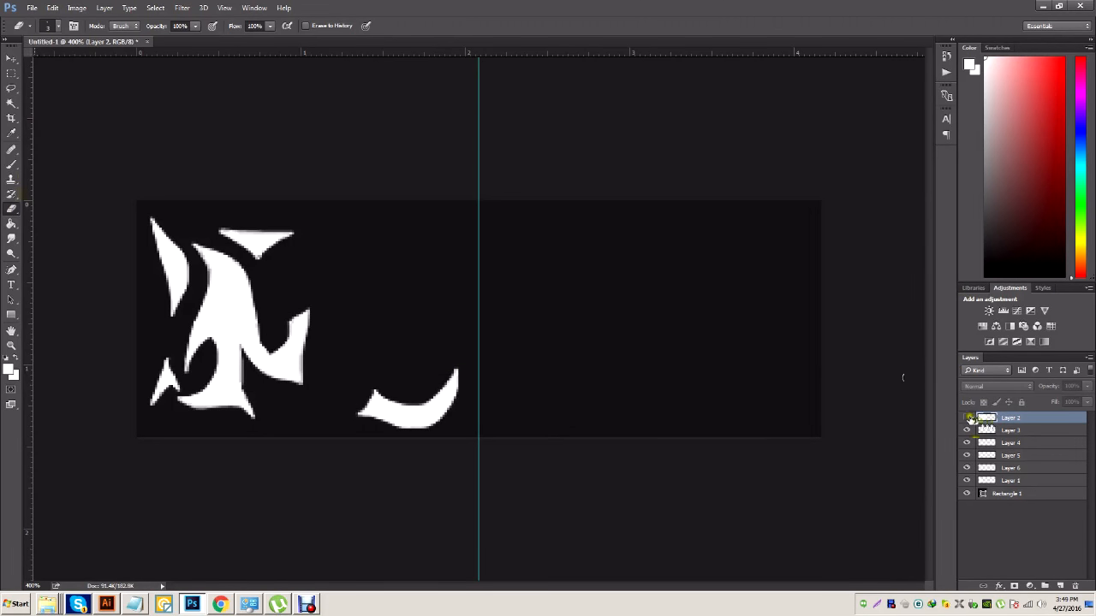
pyautogui.click(967, 417)
pyautogui.click(966, 430)
pyautogui.click(967, 429)
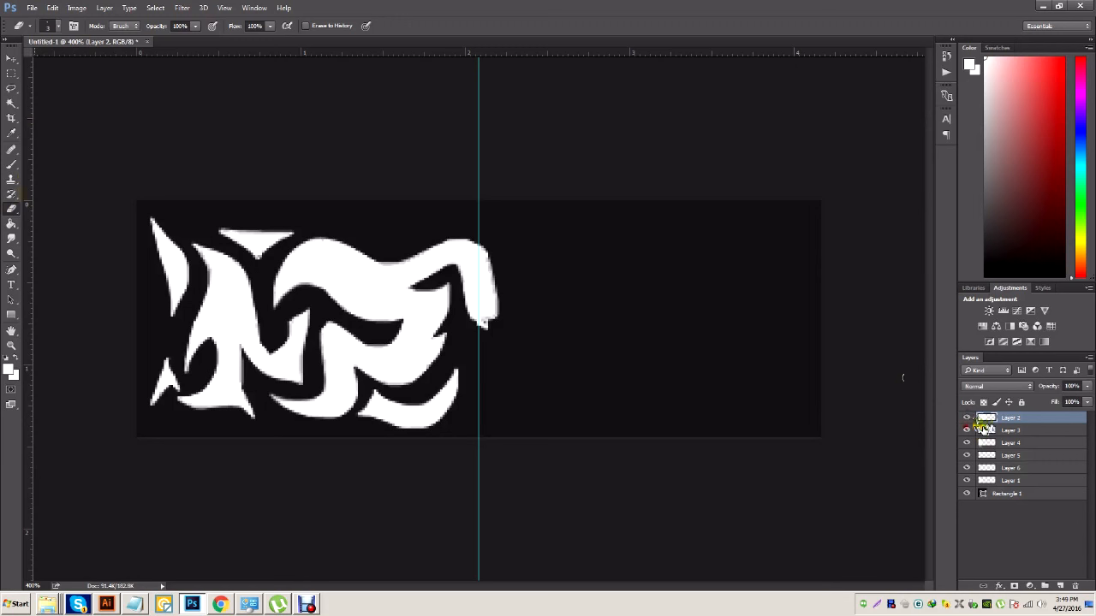
pyautogui.click(984, 429)
pyautogui.click(59, 27)
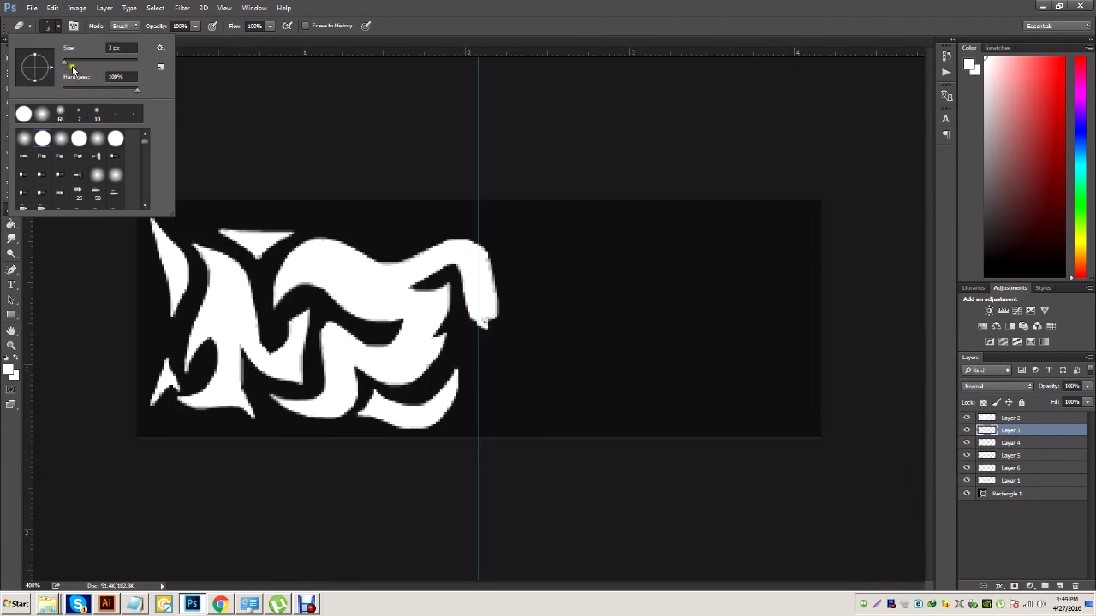
pyautogui.click(426, 380)
pyautogui.moveTo(423, 385)
pyautogui.mouseDown()
pyautogui.moveTo(450, 313)
pyautogui.moveTo(481, 370)
pyautogui.moveTo(475, 401)
pyautogui.moveTo(468, 345)
pyautogui.moveTo(421, 386)
pyautogui.moveTo(438, 369)
pyautogui.moveTo(434, 337)
pyautogui.moveTo(438, 384)
pyautogui.mouseUp()
pyautogui.moveTo(350, 434)
pyautogui.mouseDown()
pyautogui.moveTo(353, 385)
pyautogui.moveTo(362, 397)
pyautogui.mouseUp()
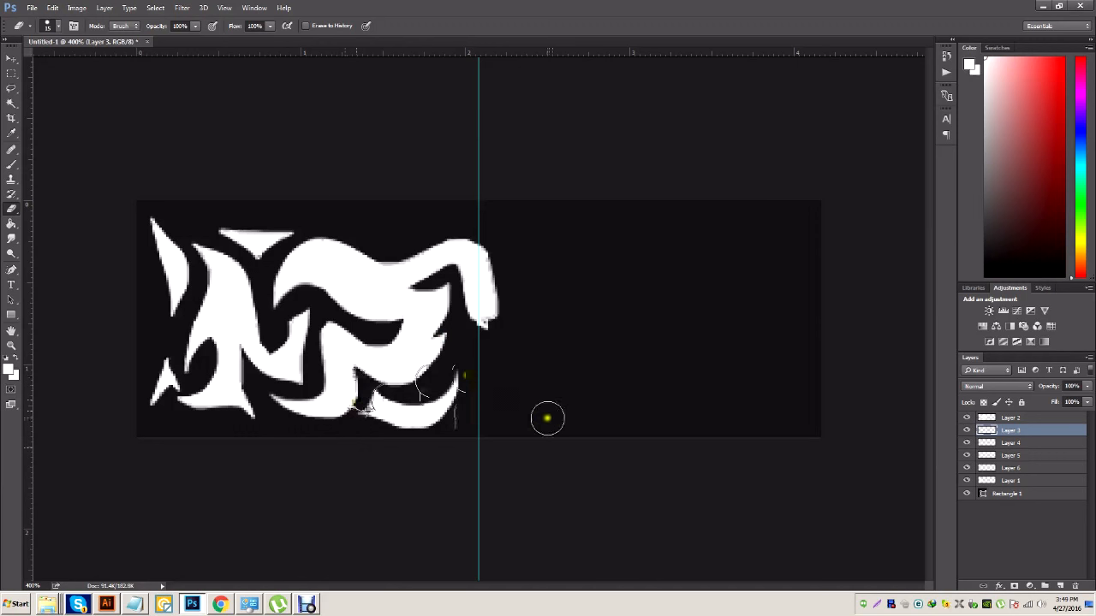
# Trim the edges and left tip of the small upper triangle on Layer 4, undoing the stroke along its top edge
pyautogui.click(989, 443)
pyautogui.click(965, 440)
pyautogui.click(963, 438)
pyautogui.moveTo(239, 273); pyautogui.dragTo(181, 219)
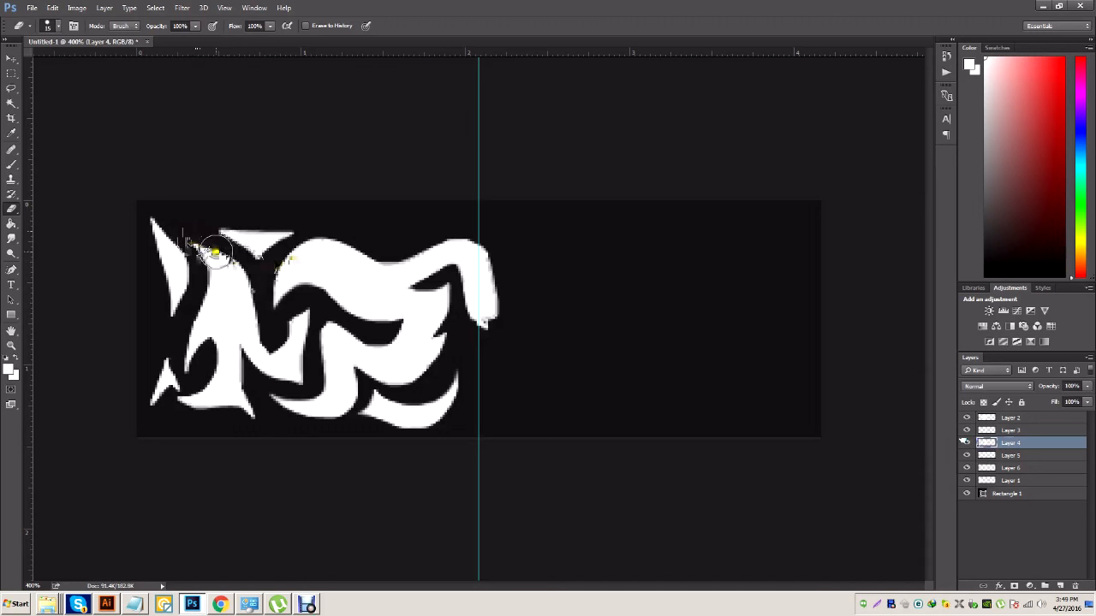
pyautogui.moveTo(227, 256); pyautogui.dragTo(189, 236)
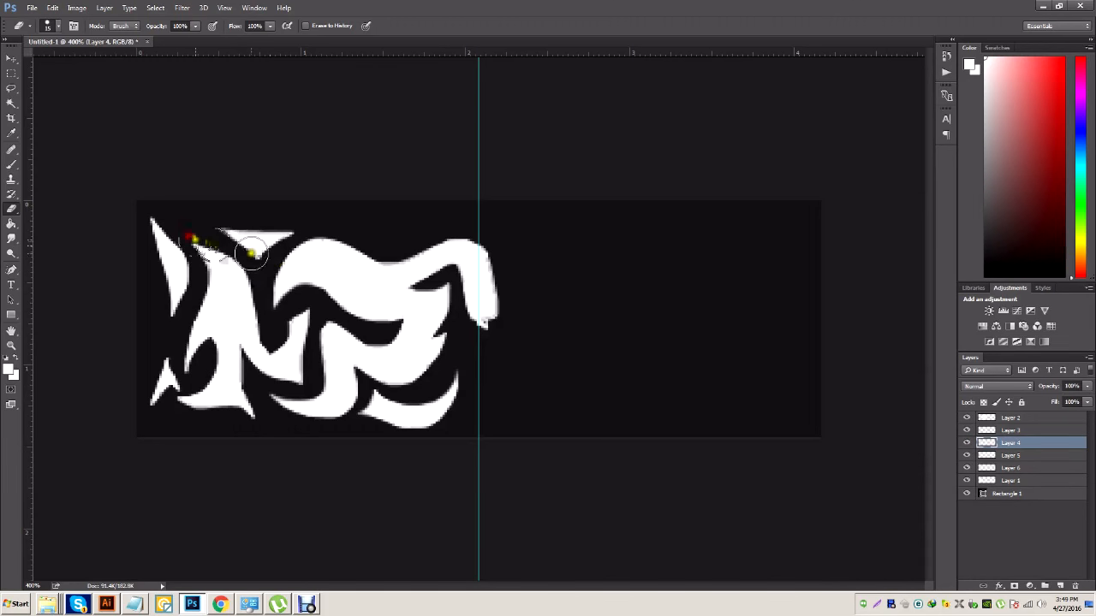
pyautogui.moveTo(274, 250); pyautogui.dragTo(341, 243)
pyautogui.moveTo(274, 266)
pyautogui.mouseDown()
pyautogui.moveTo(313, 237)
pyautogui.moveTo(339, 243)
pyautogui.mouseUp()
pyautogui.moveTo(252, 211); pyautogui.dragTo(314, 205)
pyautogui.hotkey('ctrl', 'z')
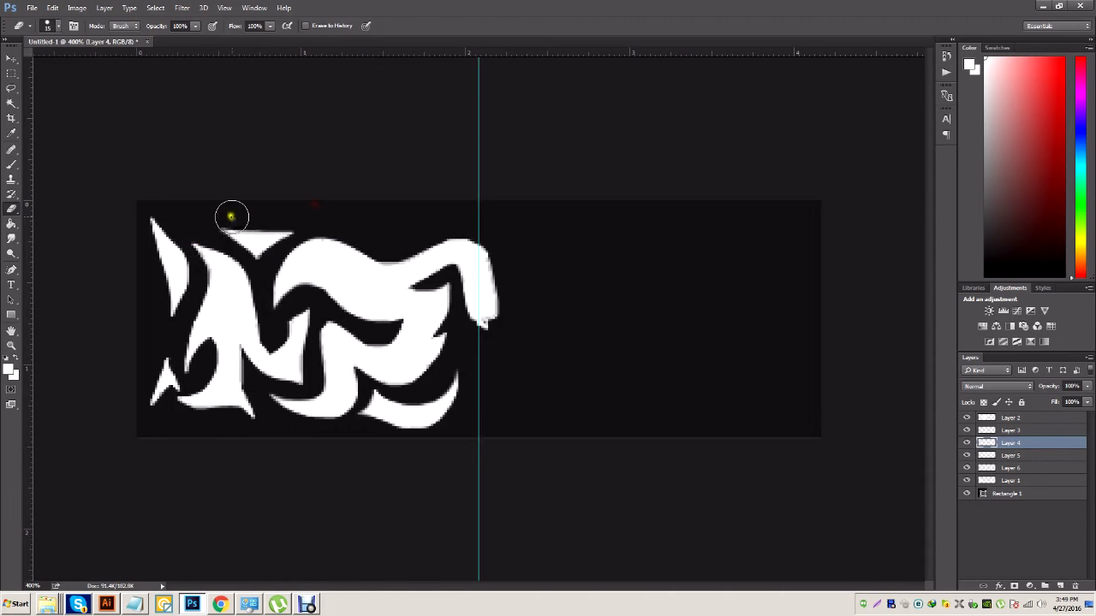
pyautogui.moveTo(231, 213)
pyautogui.mouseDown()
pyautogui.moveTo(200, 210)
pyautogui.moveTo(241, 264)
pyautogui.mouseUp()
# Try to trim the outer left edge of the upper-left blade on Layer 5, undoing the strokes after each attempt
pyautogui.click(984, 455)
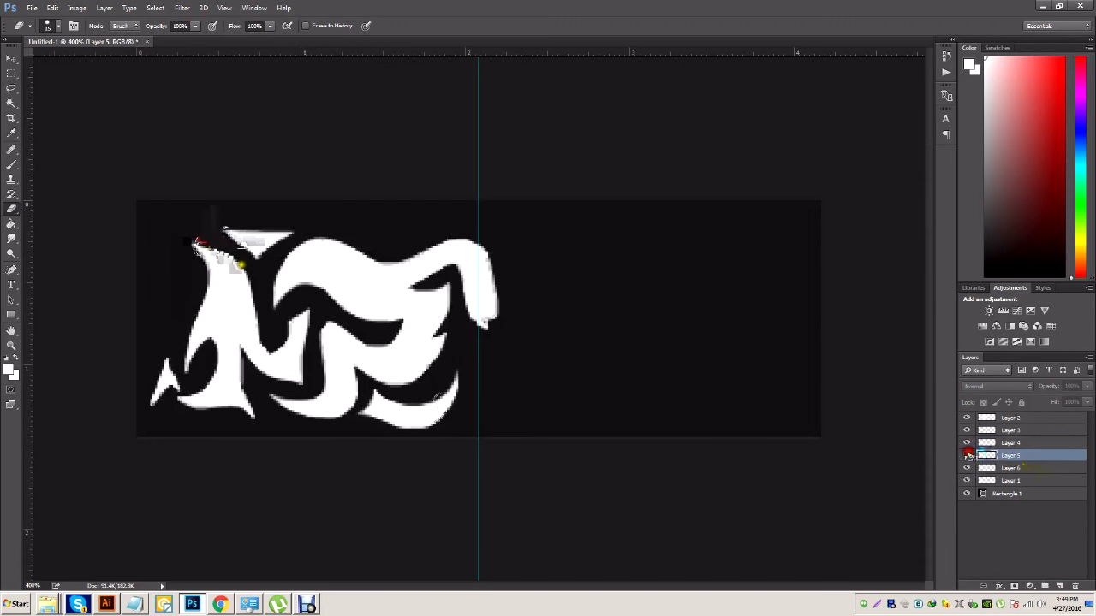
pyautogui.moveTo(183, 228); pyautogui.dragTo(154, 192)
pyautogui.moveTo(142, 257)
pyautogui.mouseDown()
pyautogui.moveTo(120, 192)
pyautogui.moveTo(128, 185)
pyautogui.mouseUp()
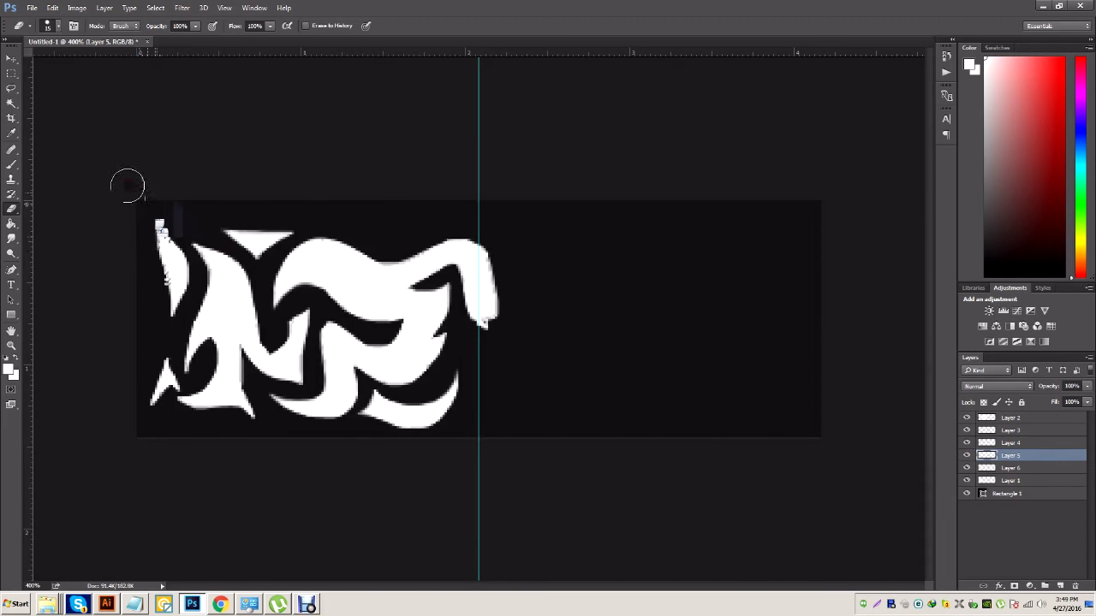
pyautogui.moveTo(153, 306); pyautogui.dragTo(129, 197)
pyautogui.hotkey('ctrl', 'alt', 'z')
pyautogui.hotkey('ctrl', 'alt', 'z')
pyautogui.hotkey('ctrl', 'alt', 'z')
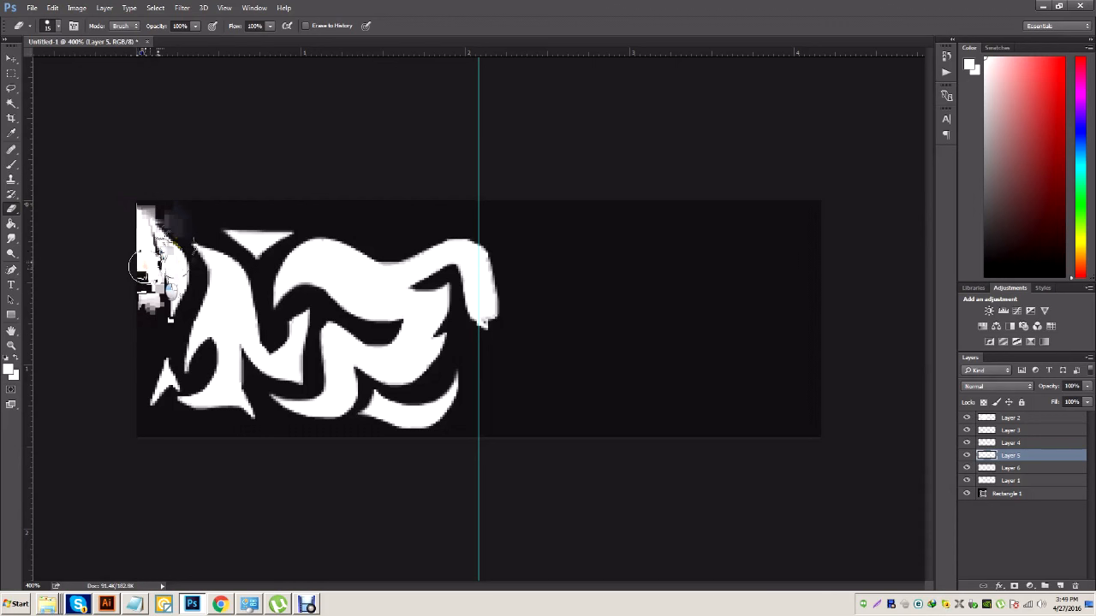
pyautogui.moveTo(145, 255); pyautogui.dragTo(113, 198)
pyautogui.moveTo(157, 302); pyautogui.dragTo(132, 225)
pyautogui.hotkey('ctrl', 'alt', 'z')
pyautogui.hotkey('ctrl', 'alt', 'z')
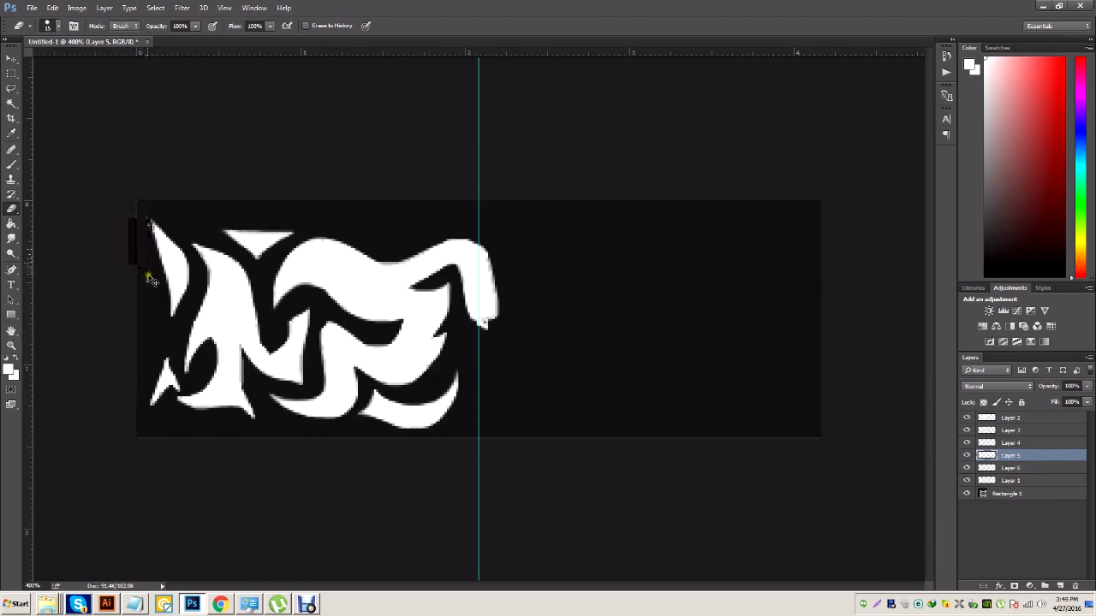
pyautogui.moveTo(152, 274); pyautogui.dragTo(137, 222)
pyautogui.hotkey('ctrl', 'alt', 'z')
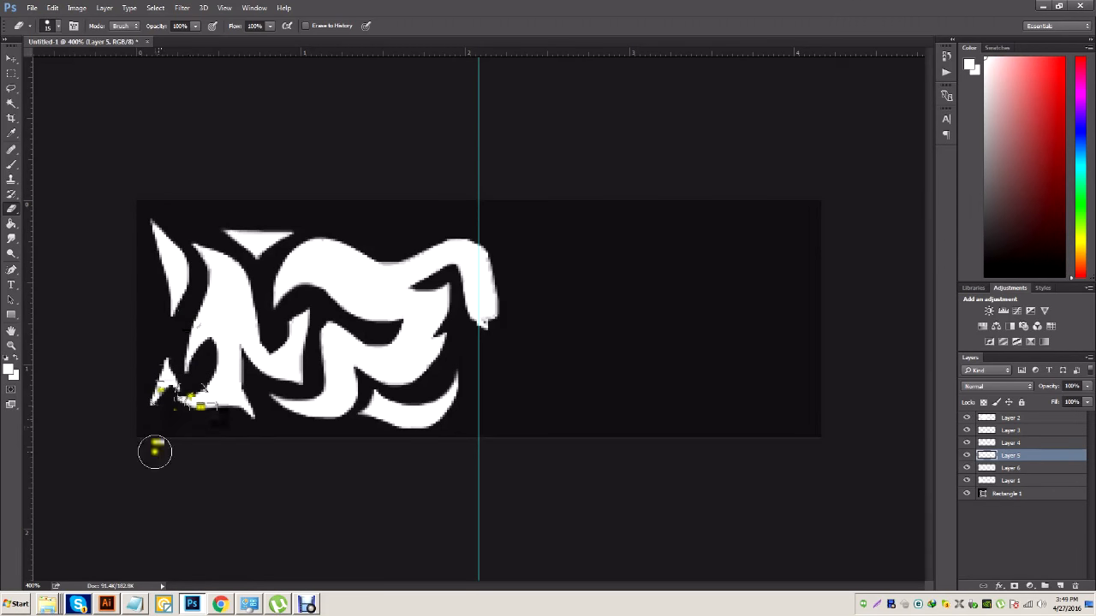
# Trim the lower tip and side edges of the small lower-left arrowhead on Layer 6
pyautogui.moveTo(172, 418); pyautogui.dragTo(156, 426)
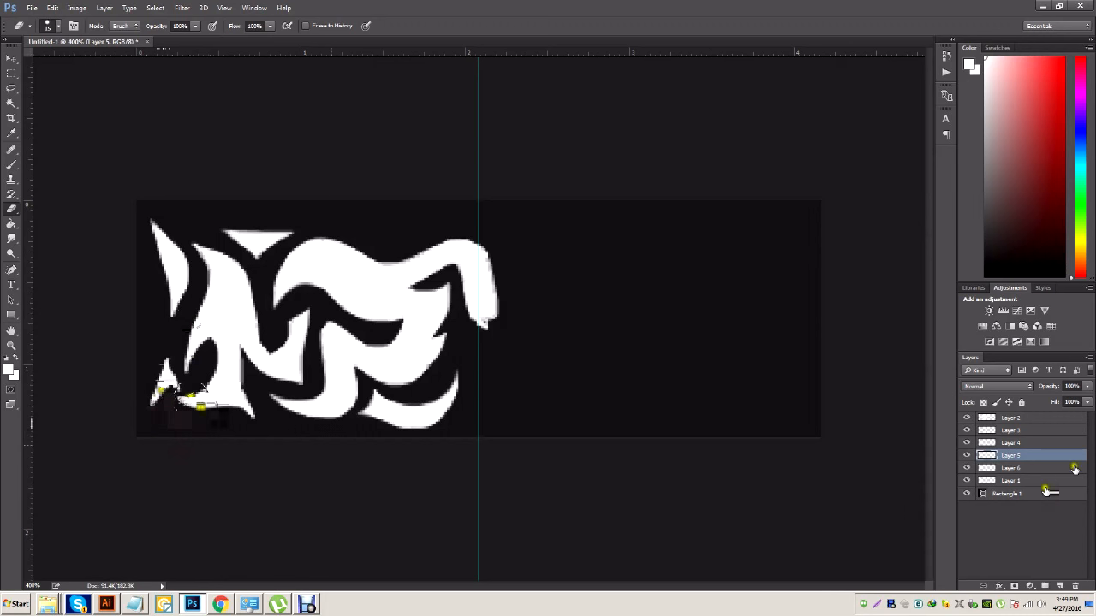
pyautogui.click(1015, 469)
pyautogui.click(968, 471)
pyautogui.click(968, 470)
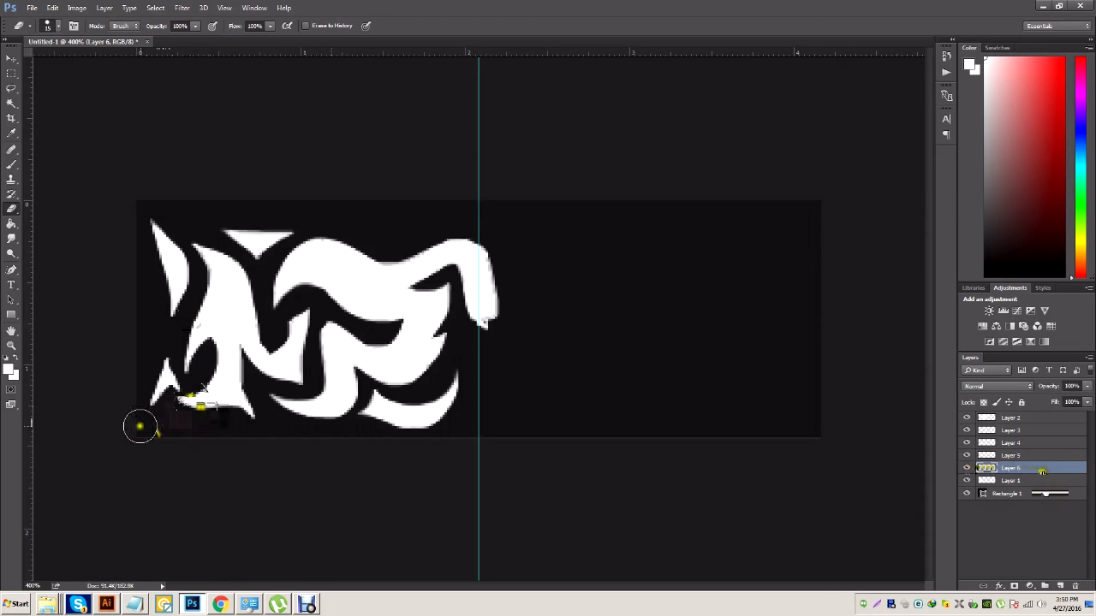
pyautogui.moveTo(166, 415); pyautogui.dragTo(158, 428)
pyautogui.moveTo(148, 363)
pyautogui.mouseDown()
pyautogui.moveTo(156, 320)
pyautogui.moveTo(146, 369)
pyautogui.moveTo(192, 365)
pyautogui.moveTo(218, 399)
pyautogui.mouseUp()
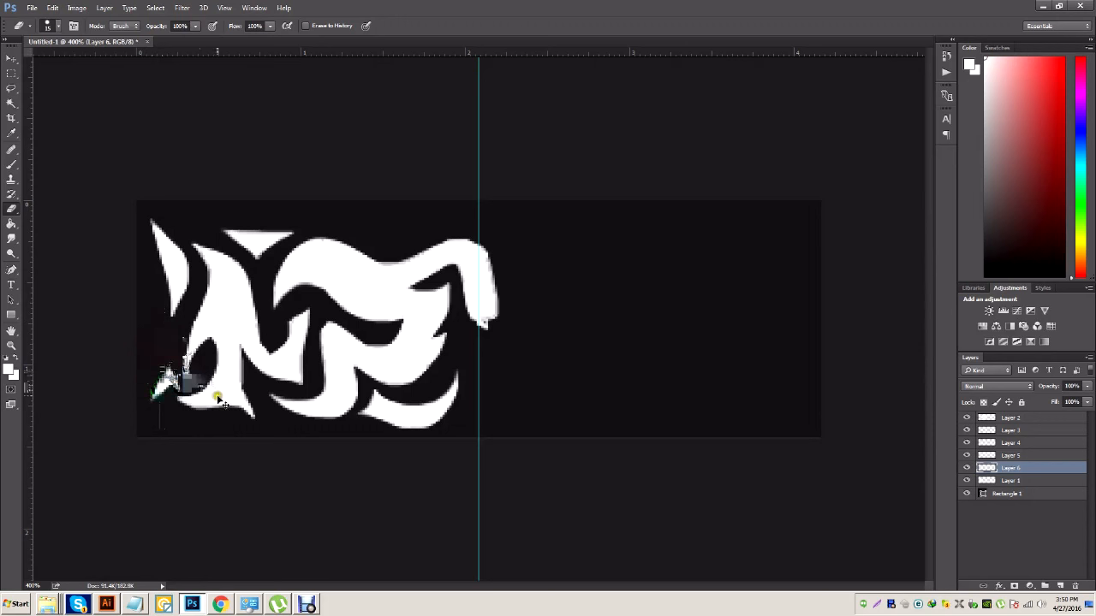
pyautogui.moveTo(142, 388)
pyautogui.mouseDown()
pyautogui.moveTo(151, 345)
pyautogui.moveTo(147, 368)
pyautogui.moveTo(157, 346)
pyautogui.moveTo(146, 361)
pyautogui.moveTo(180, 367)
pyautogui.moveTo(200, 344)
pyautogui.mouseUp()
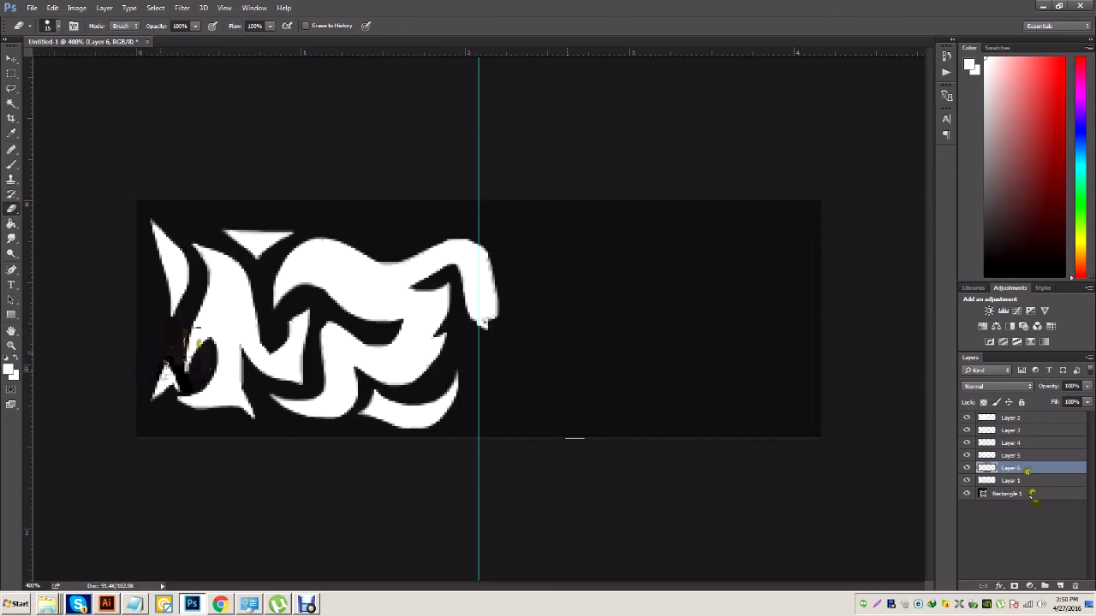
# Erase along the edges of the flame-like shape on Layer 1, trimming its lower-left tip beside the arrowhead
pyautogui.moveTo(985, 484); pyautogui.dragTo(998, 501)
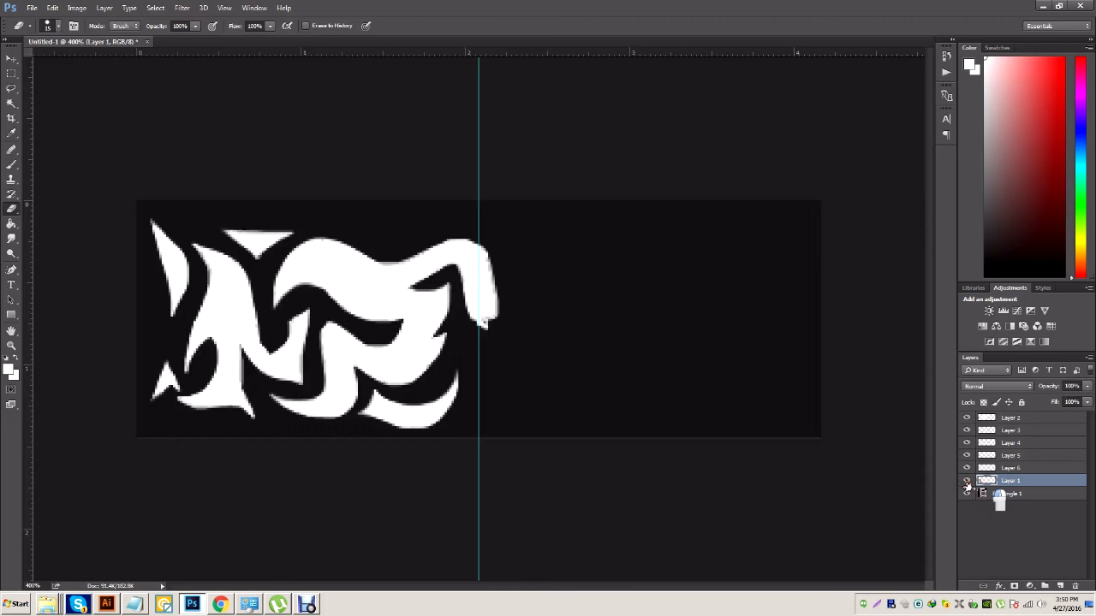
pyautogui.moveTo(189, 268); pyautogui.dragTo(164, 235)
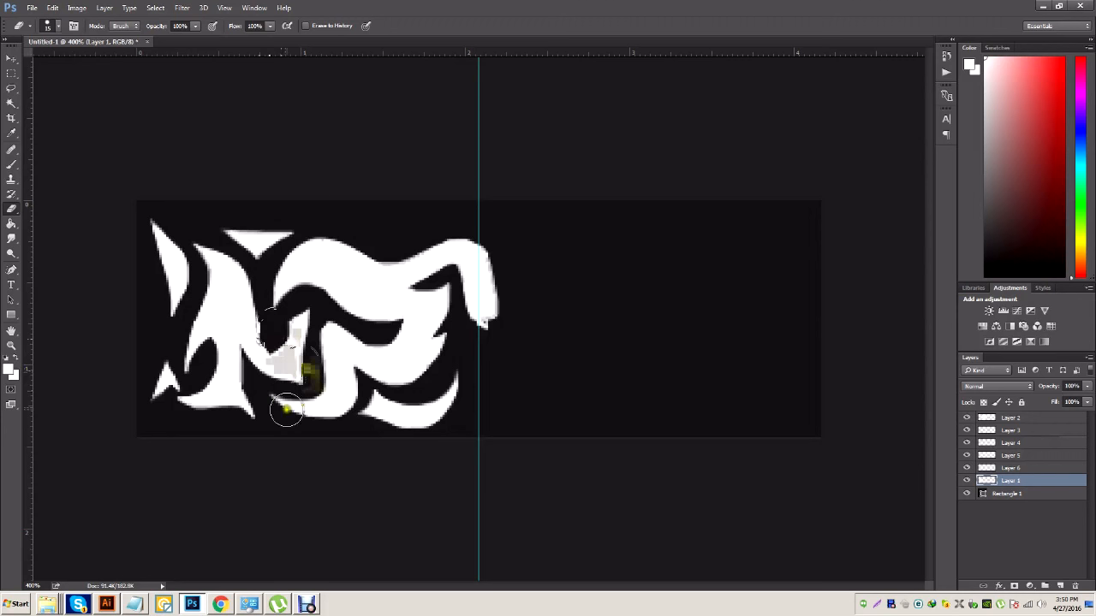
pyautogui.click(314, 421)
pyautogui.moveTo(183, 423); pyautogui.dragTo(146, 369)
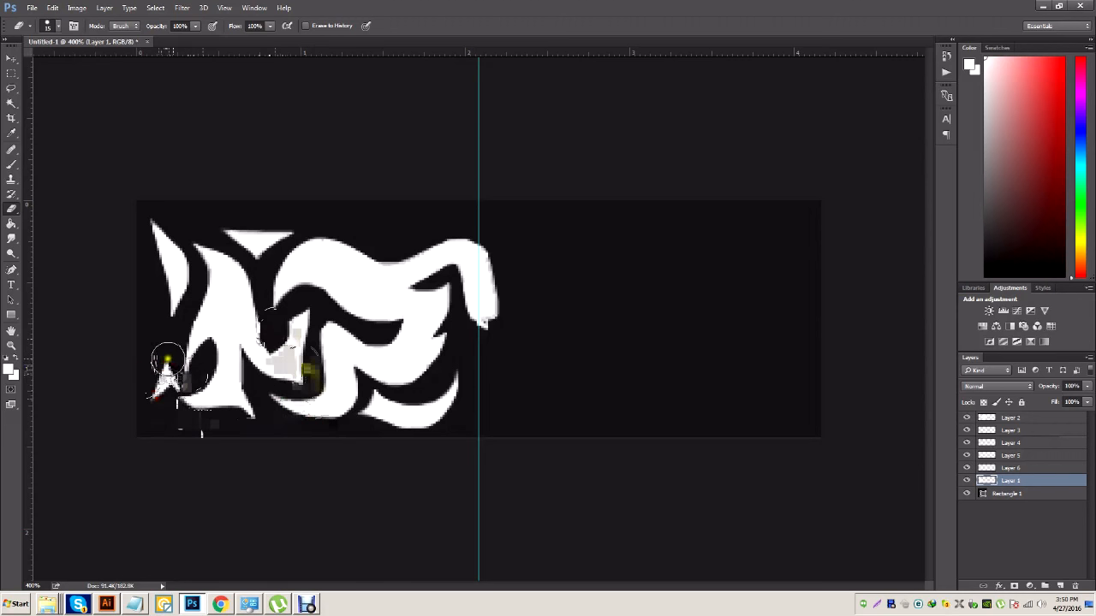
pyautogui.click(176, 377)
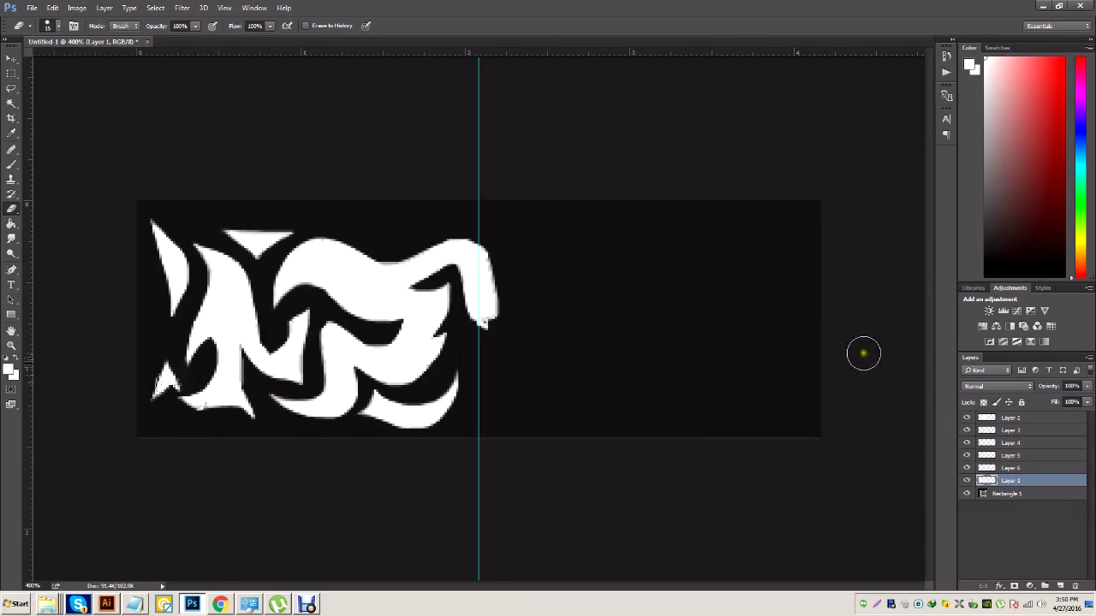
# Delete the part of Layer 2's wavy shape right of the vertical guide with a rectangular marquee selection, and deselect
pyautogui.click(967, 418)
pyautogui.click(968, 418)
pyautogui.click(989, 418)
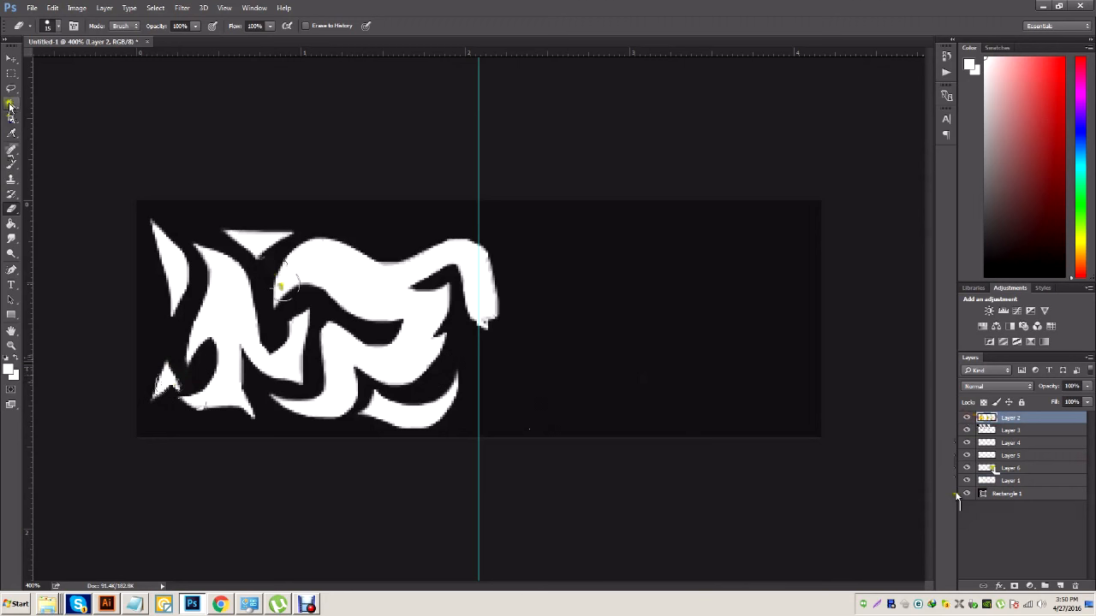
pyautogui.click(8, 74)
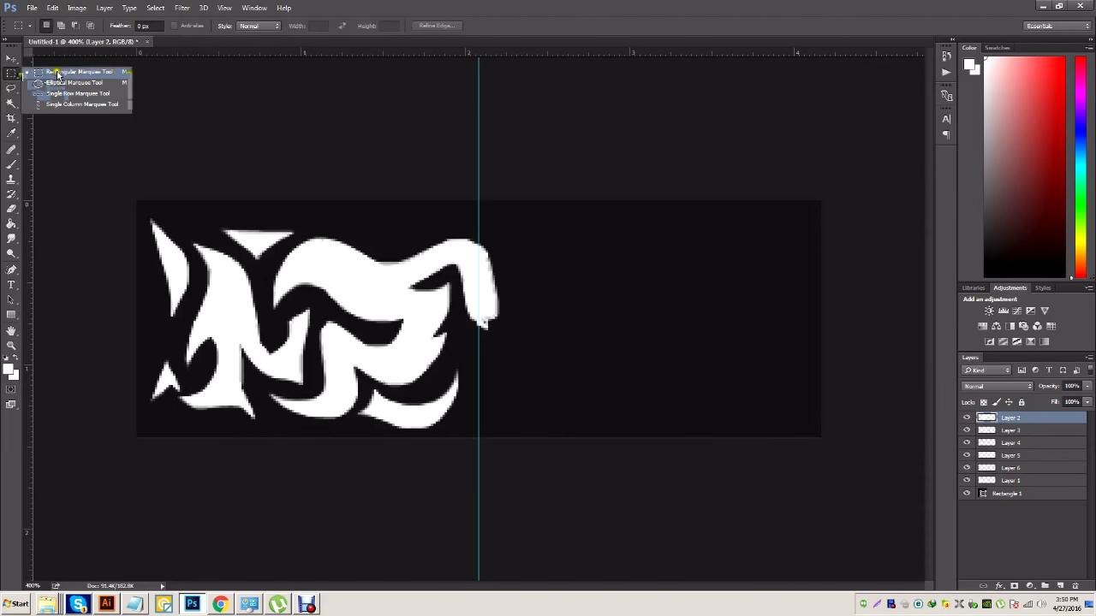
pyautogui.click(455, 4)
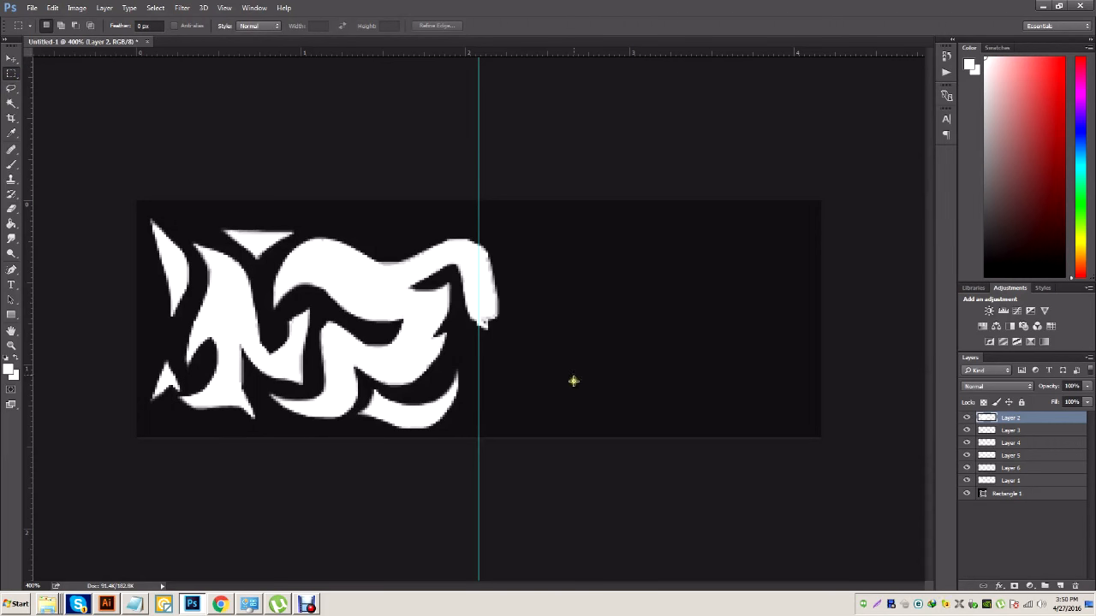
pyautogui.moveTo(592, 435); pyautogui.dragTo(480, 213)
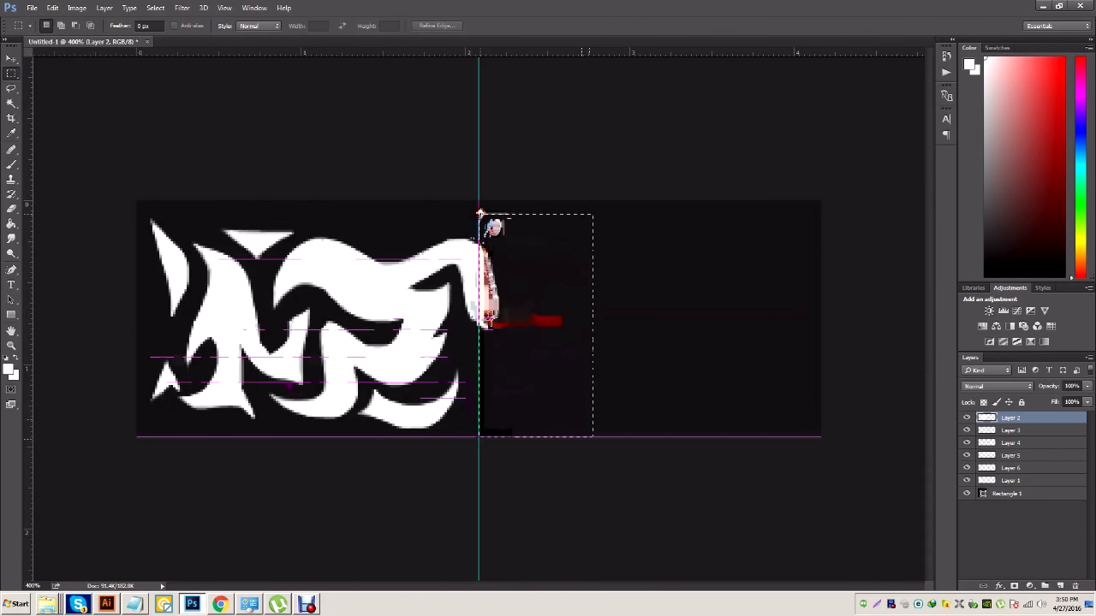
pyautogui.press('Delete')
pyautogui.rightClick(528, 275)
pyautogui.click(552, 278)
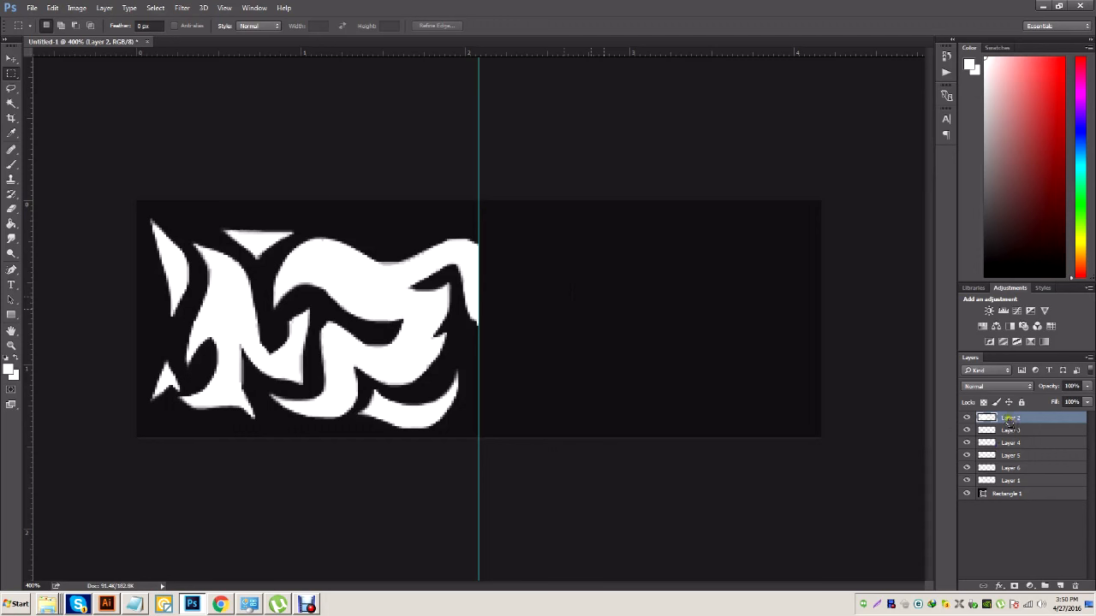
# Group Layers 1 to 6 together, leaving Rectangle 1 outside, and check the group by hiding and showing it
pyautogui.keyDown('shift'); pyautogui.click(1014, 480); pyautogui.keyUp('shift')
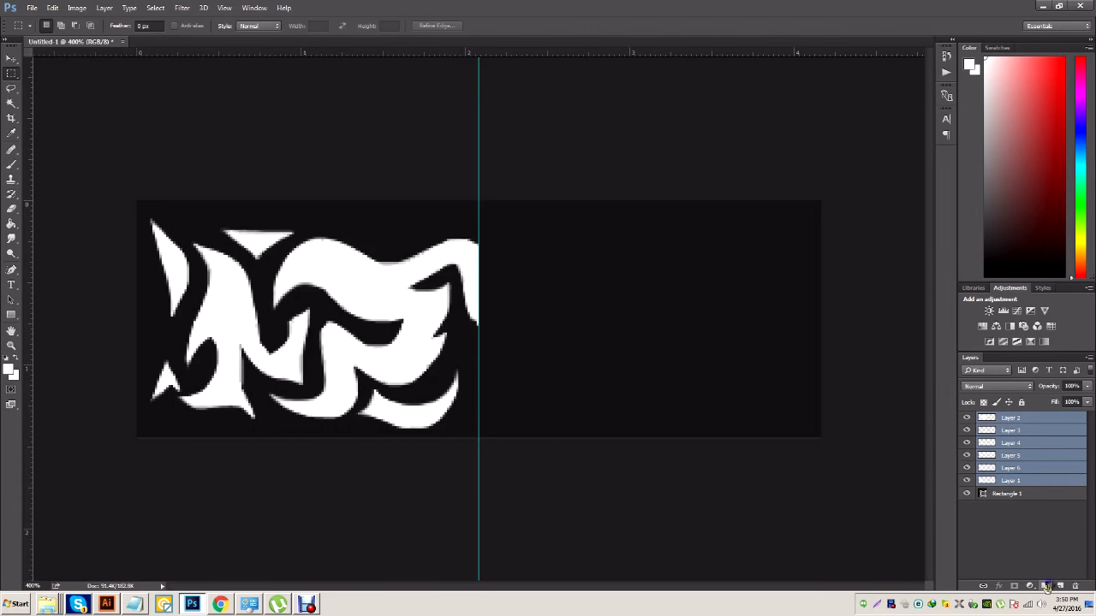
pyautogui.click(1047, 588)
pyautogui.click(968, 418)
pyautogui.click(969, 417)
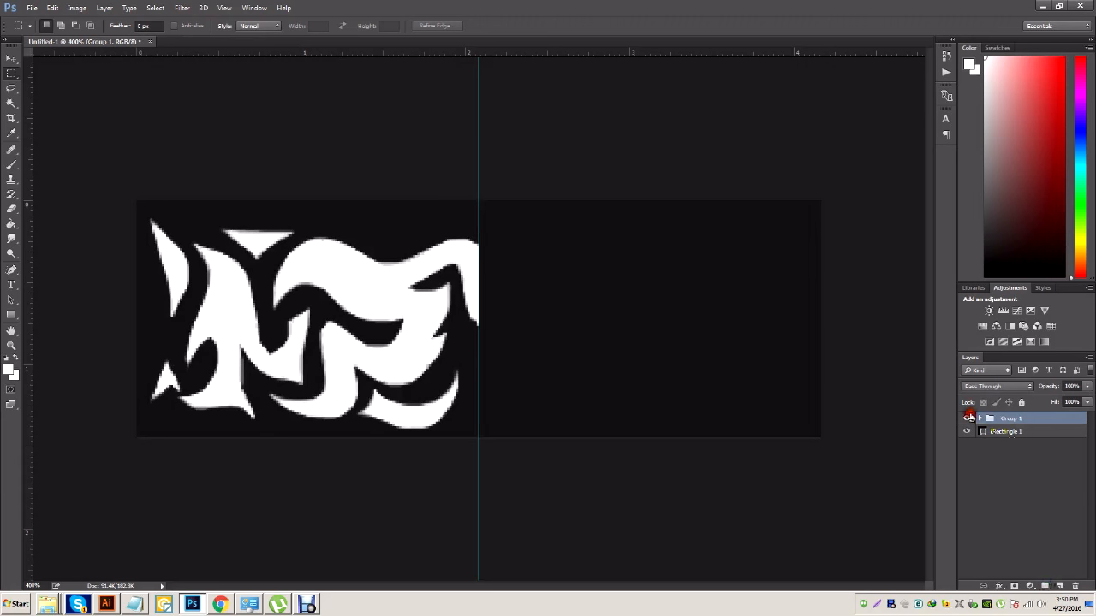
# Duplicate Group 1 within the same document, keeping the suggested name for the copy
pyautogui.rightClick(1023, 423)
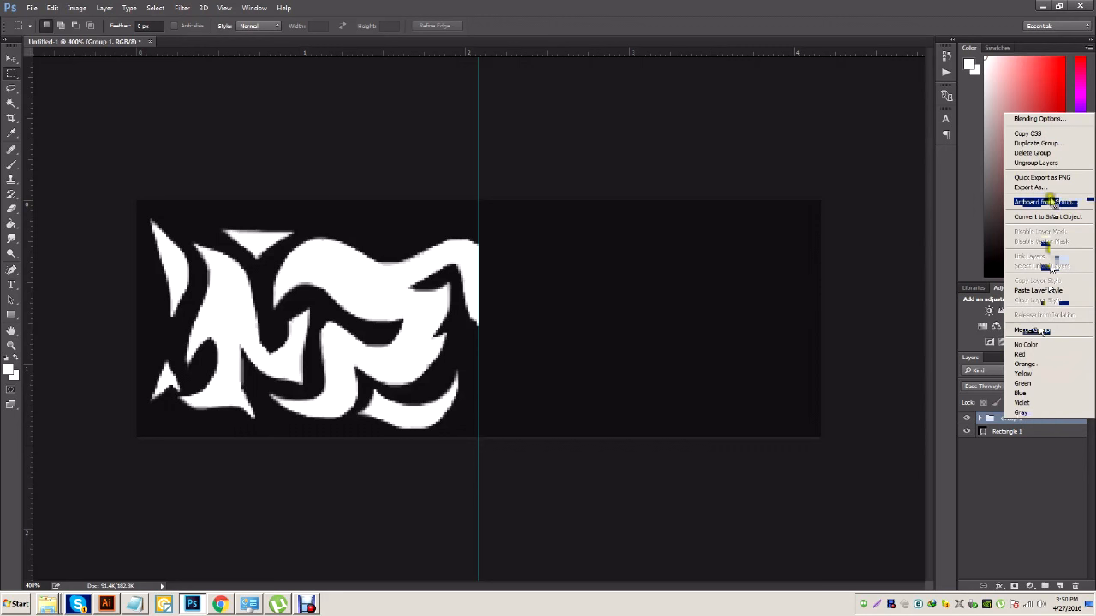
pyautogui.click(1038, 143)
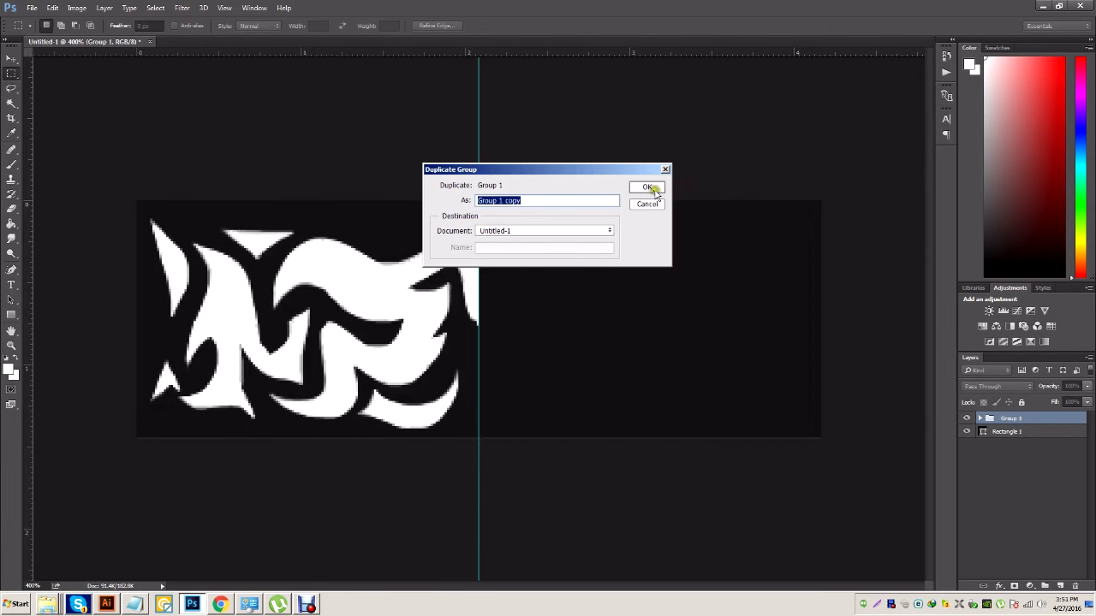
pyautogui.click(647, 189)
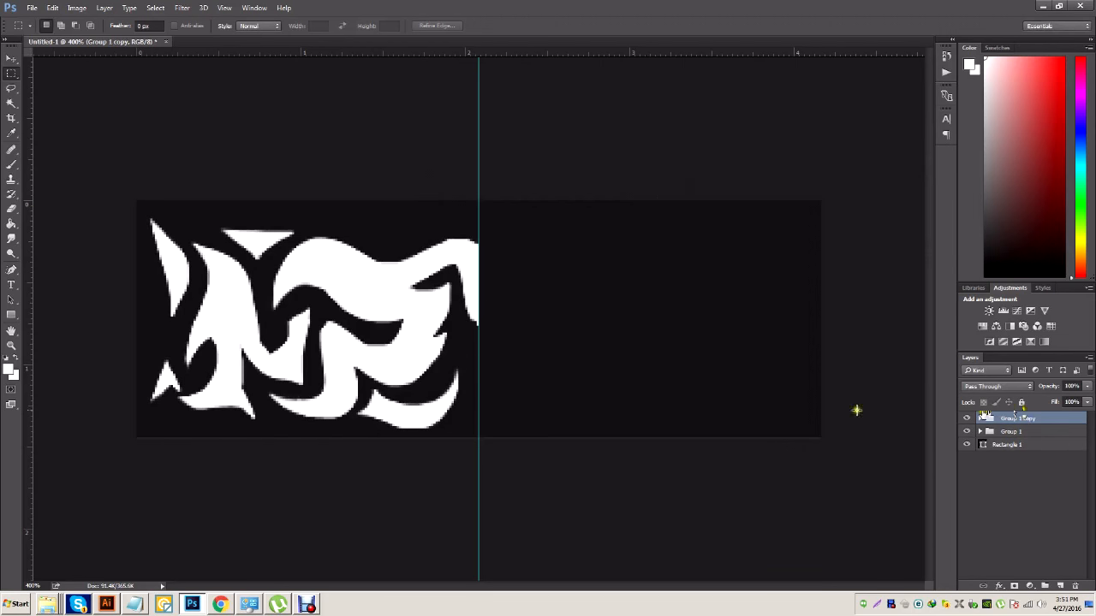
# Flip the duplicated group horizontally and move it right of the vertical guide so both halves meet there as a mirrored graphic
pyautogui.click(52, 8)
pyautogui.moveTo(122, 225)
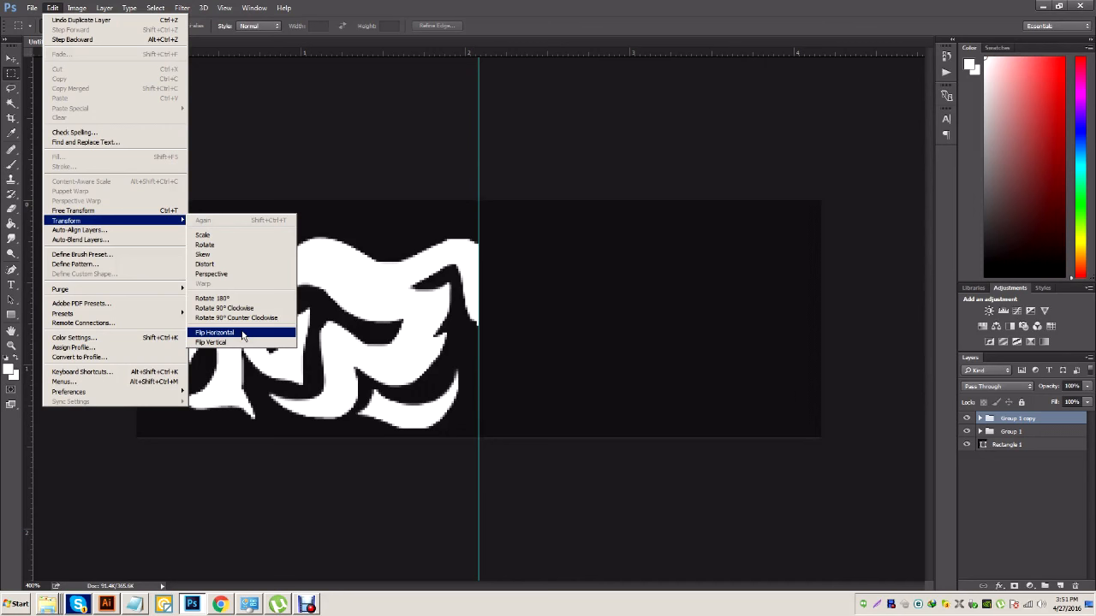
pyautogui.click(242, 333)
pyautogui.click(11, 59)
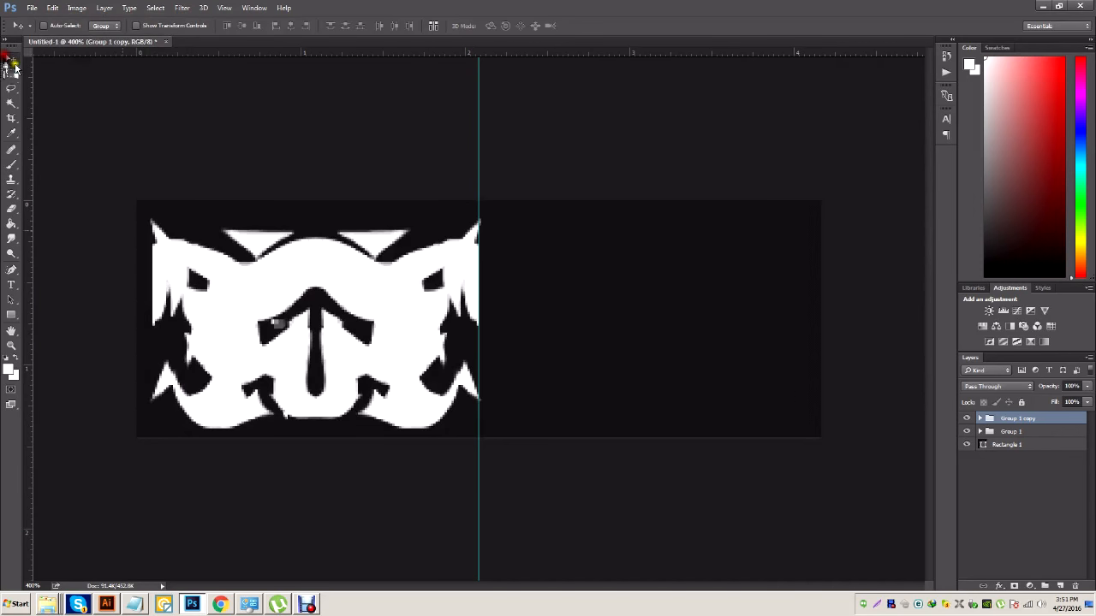
pyautogui.moveTo(190, 338); pyautogui.dragTo(523, 315)
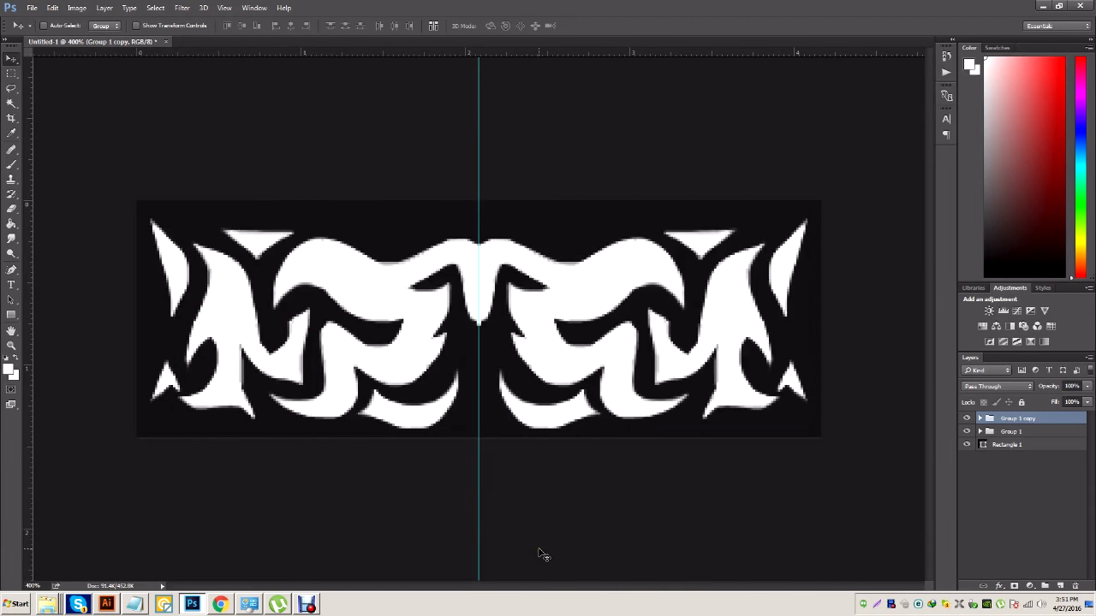
# Examine the mirrored graphic as a whole at reduced magnification, and return to 400%
pyautogui.press('ctrl')
pyautogui.hotkey('ctrl', '-')
pyautogui.hotkey('ctrl', '-')
pyautogui.hotkey('ctrl', '-')
pyautogui.hotkey('ctrl', '-')
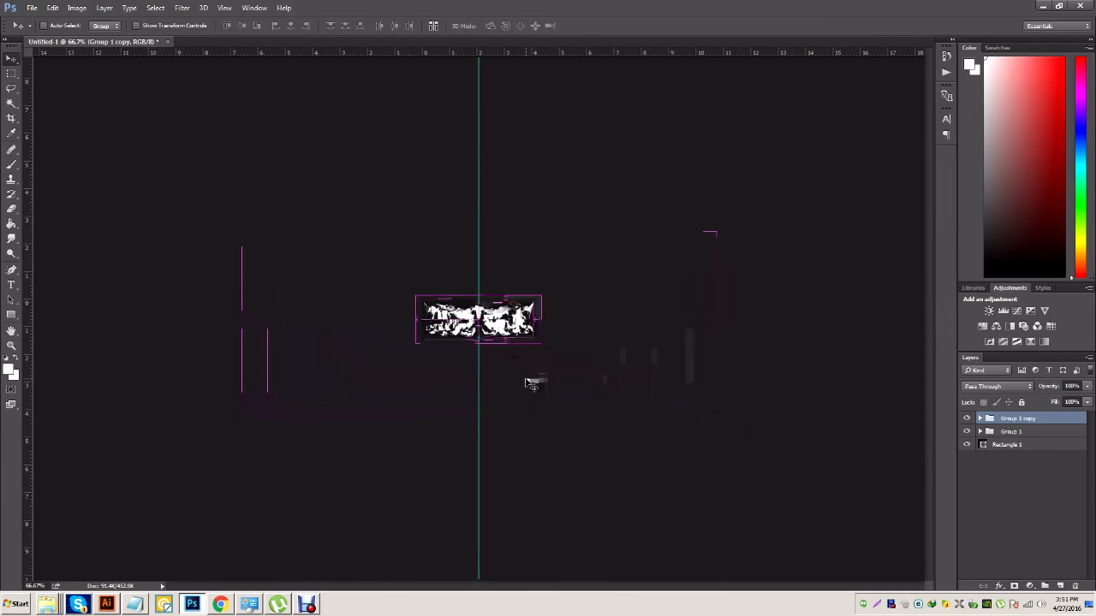
pyautogui.hotkey('ctrl', '+')
pyautogui.hotkey('ctrl', '-')
pyautogui.hotkey('ctrl', '-')
pyautogui.hotkey('ctrl', '+')
pyautogui.hotkey('ctrl', '+')
pyautogui.hotkey('ctrl', '+')
pyautogui.hotkey('ctrl', '+')
pyautogui.hotkey('ctrl', '+')
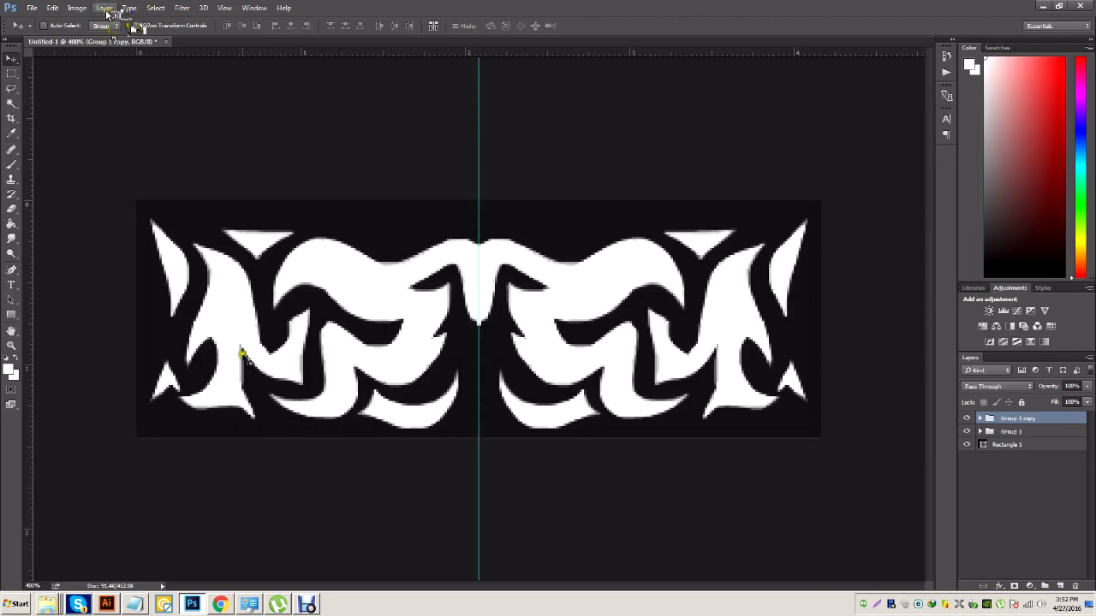
# Combine Group 1 and its copy into one new group above Rectangle 1, checking the contents by hiding and showing them
pyautogui.click(1022, 432)
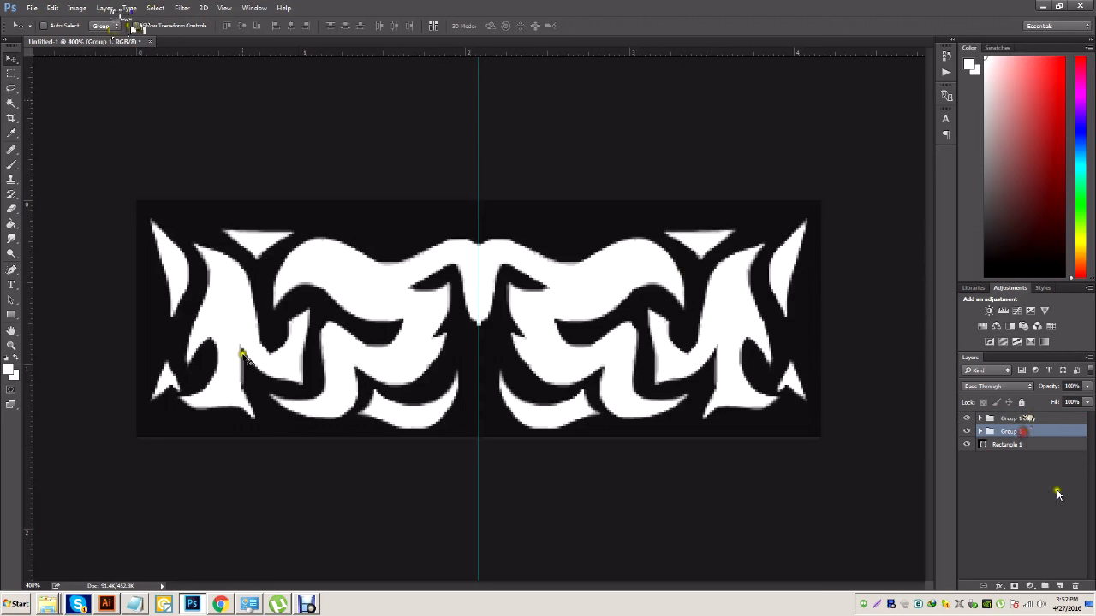
pyautogui.keyDown('shift'); pyautogui.click(1004, 420); pyautogui.keyUp('shift')
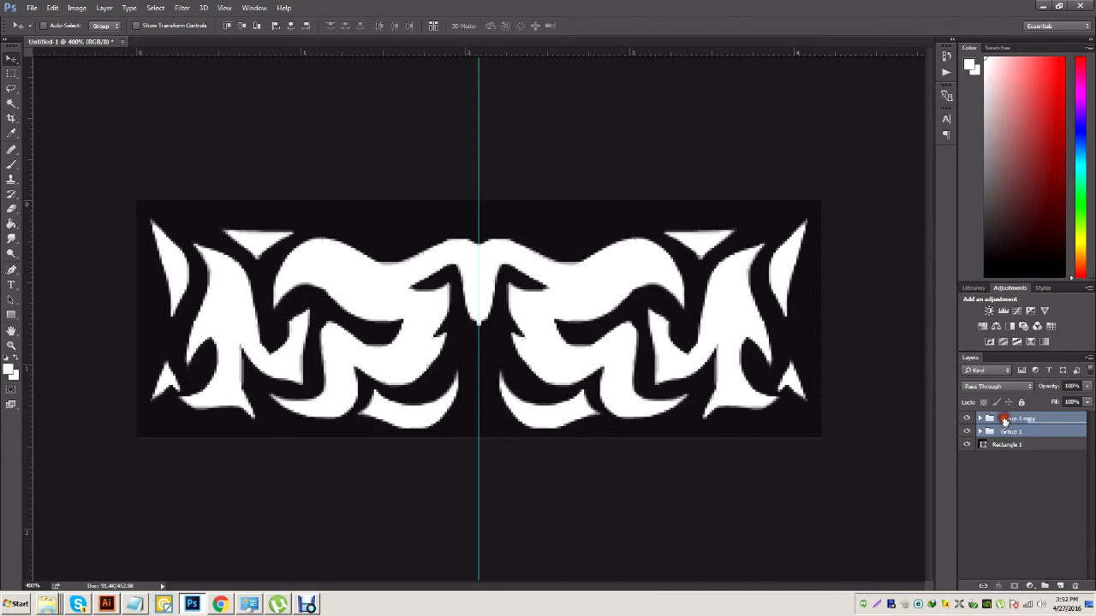
pyautogui.click(967, 419)
pyautogui.click(967, 432)
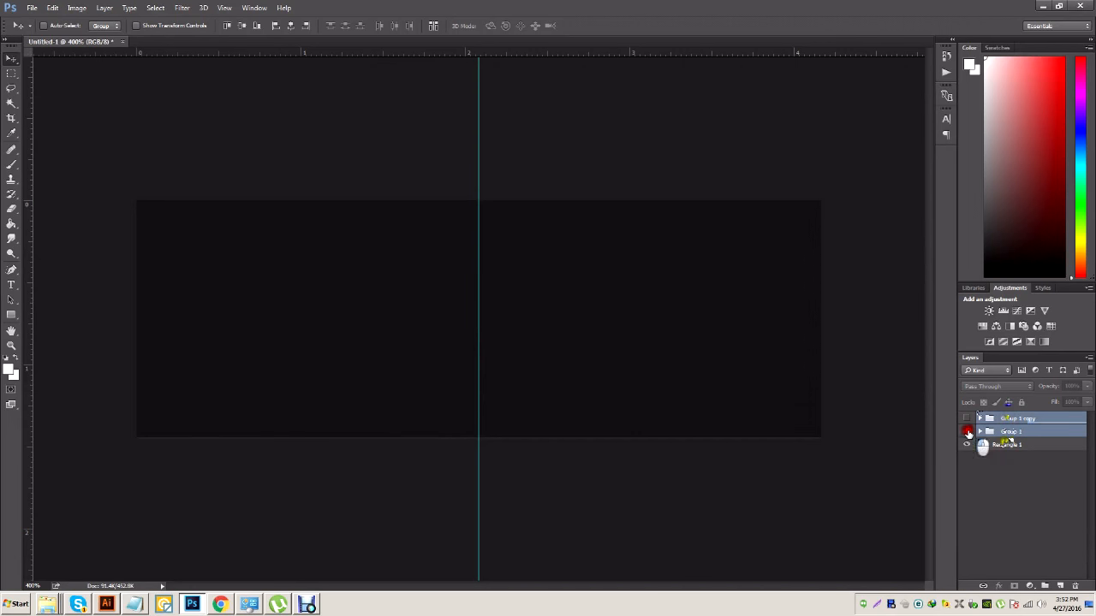
pyautogui.click(966, 432)
pyautogui.click(966, 419)
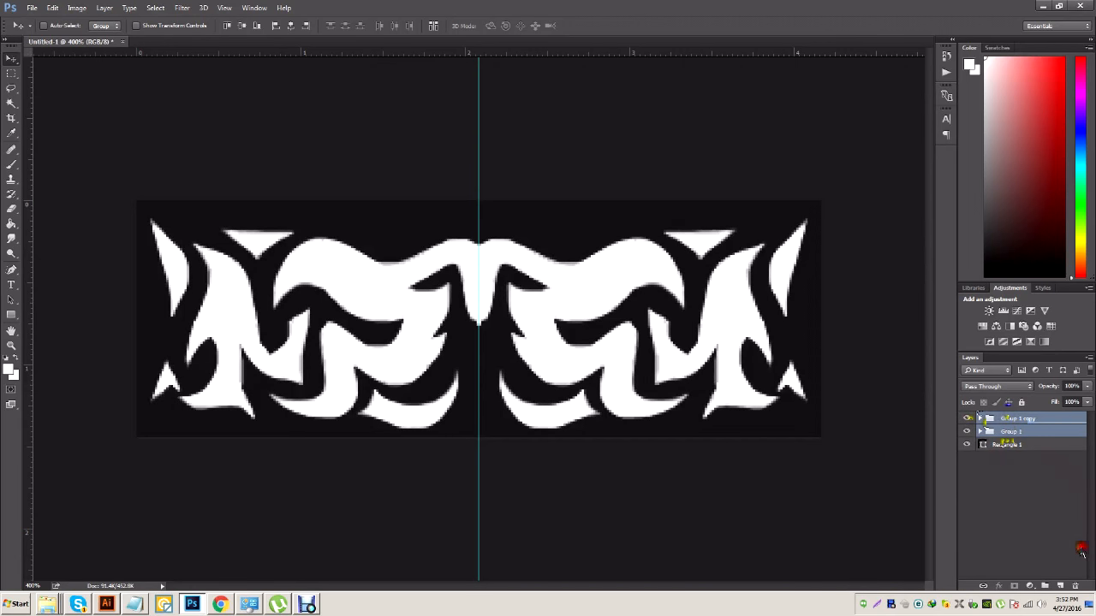
pyautogui.click(1047, 587)
pyautogui.click(967, 419)
pyautogui.click(965, 419)
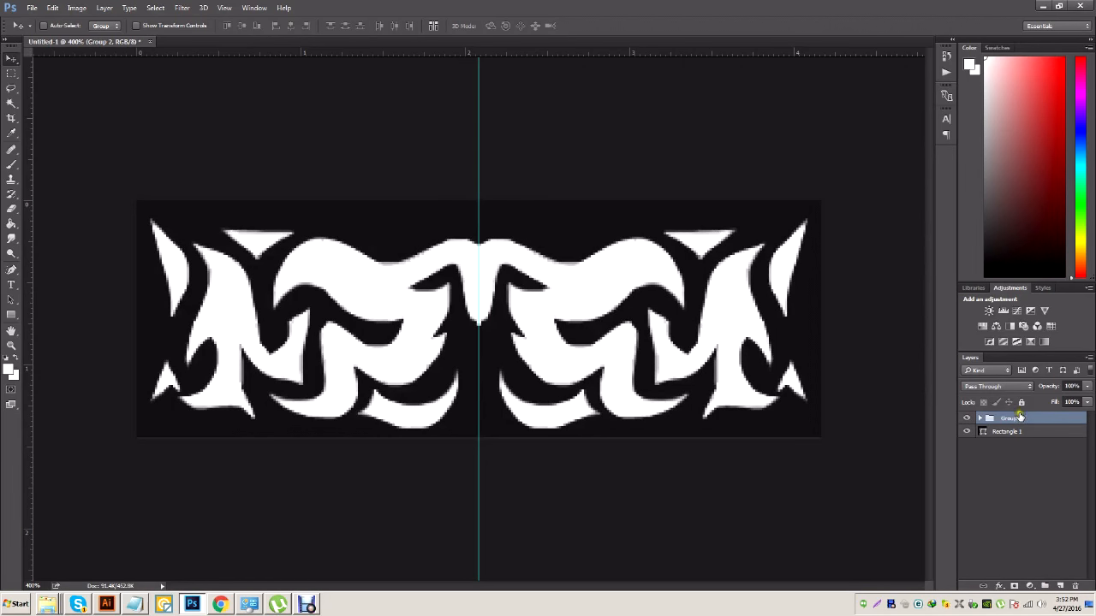
# Scale Group 2 to about 96.5% width and 96.8% height with Free Transform, and centre it on the dark rectangle
pyautogui.click(51, 7)
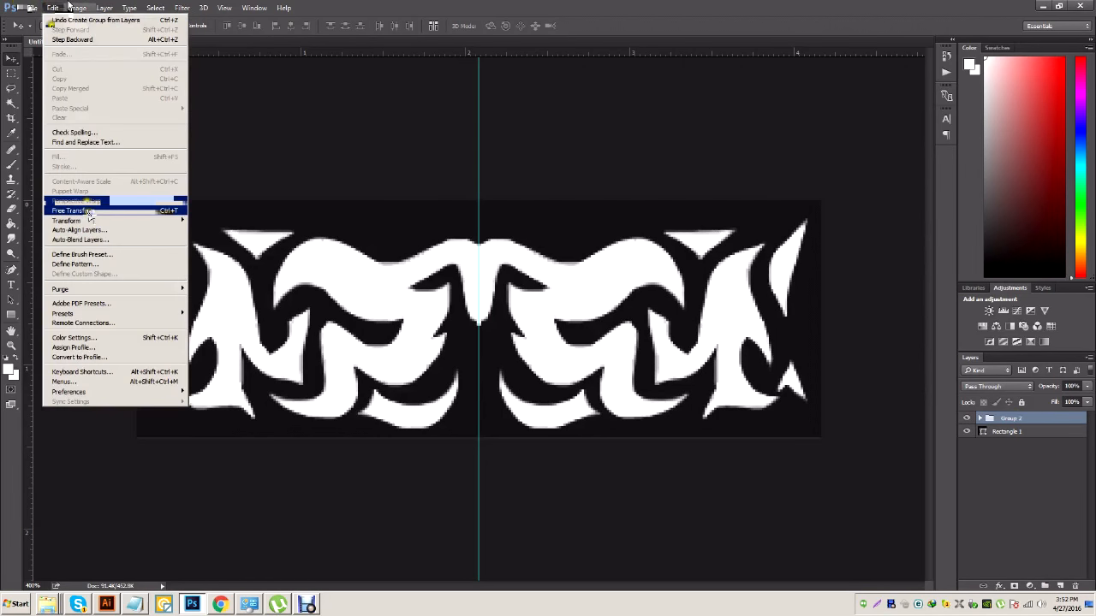
pyautogui.click(85, 206)
pyautogui.moveTo(150, 214); pyautogui.dragTo(168, 221)
pyautogui.moveTo(566, 288); pyautogui.dragTo(562, 286)
pyautogui.moveTo(796, 424); pyautogui.dragTo(794, 423)
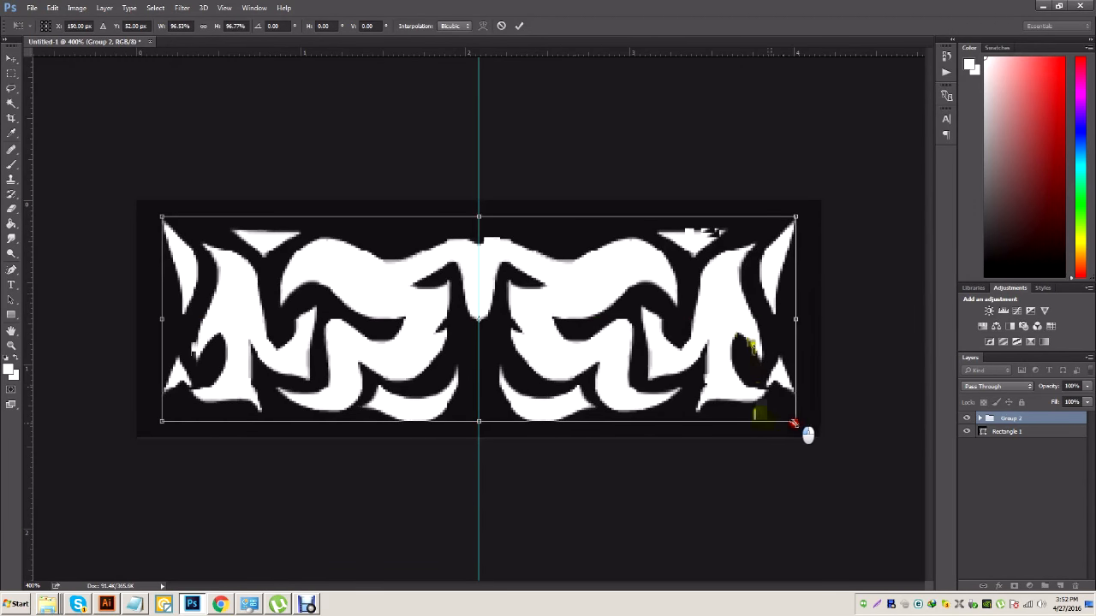
pyautogui.click(519, 26)
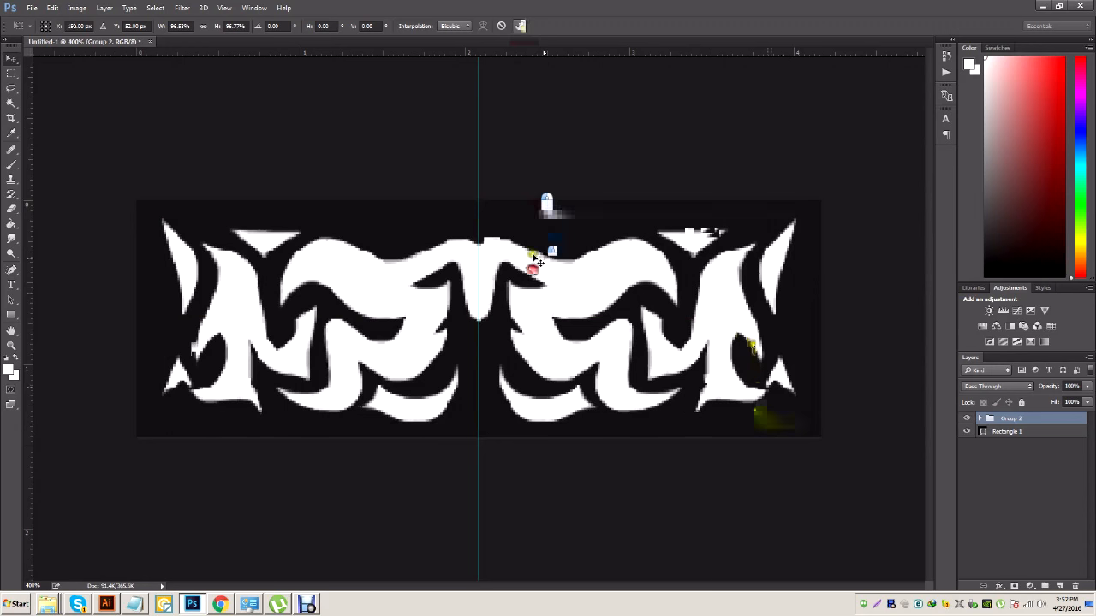
pyautogui.moveTo(532, 281); pyautogui.dragTo(531, 277)
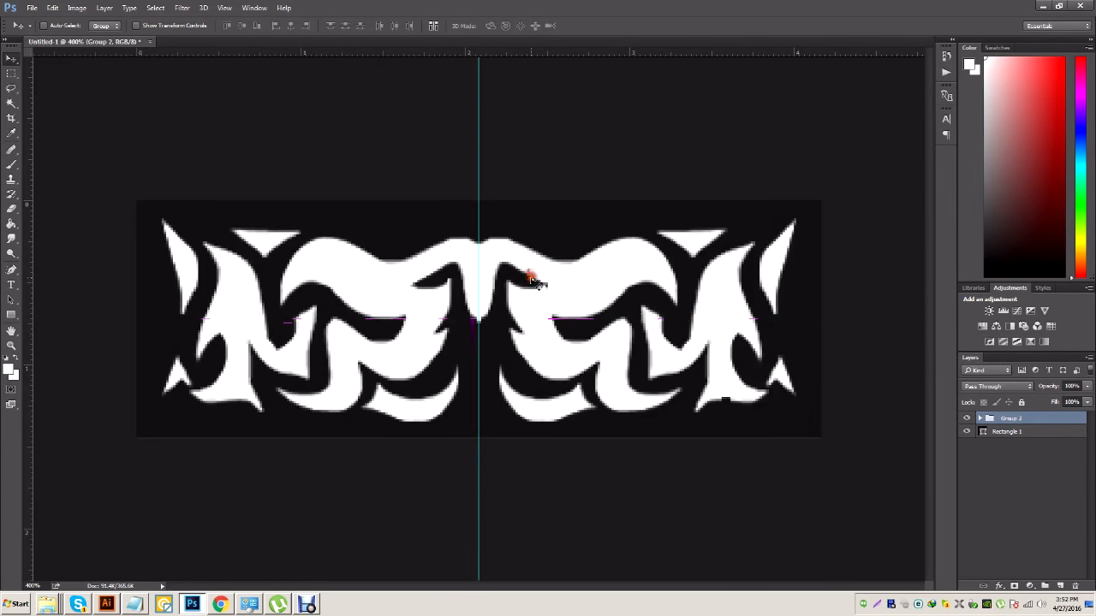
# Create a new layer named Layer 7 in Normal mode and place it between Group 2 and Rectangle 1
pyautogui.click(103, 8)
pyautogui.moveTo(113, 20)
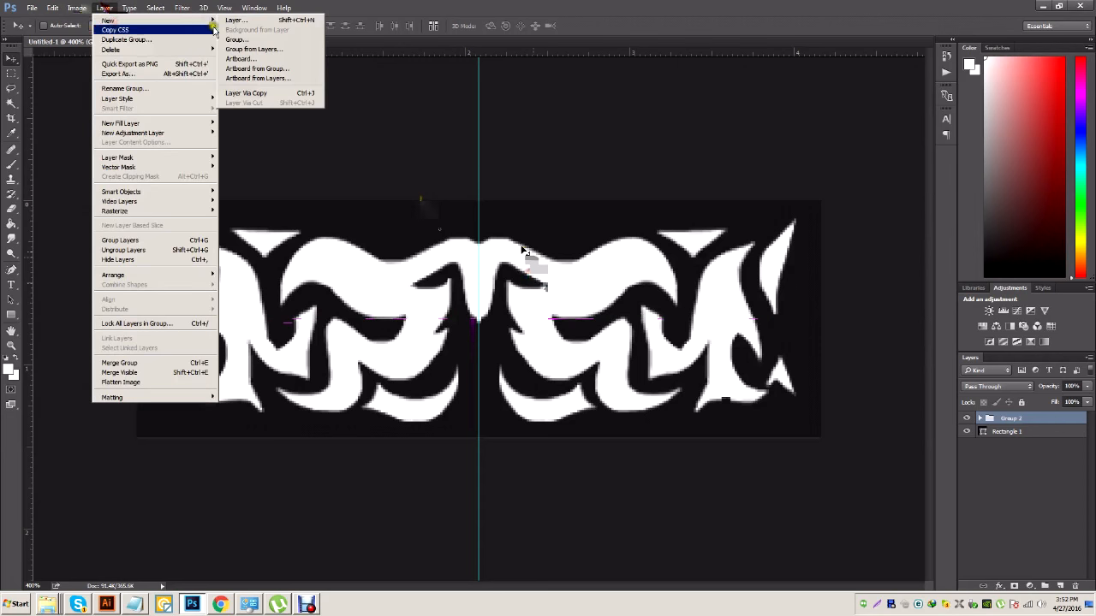
pyautogui.click(236, 19)
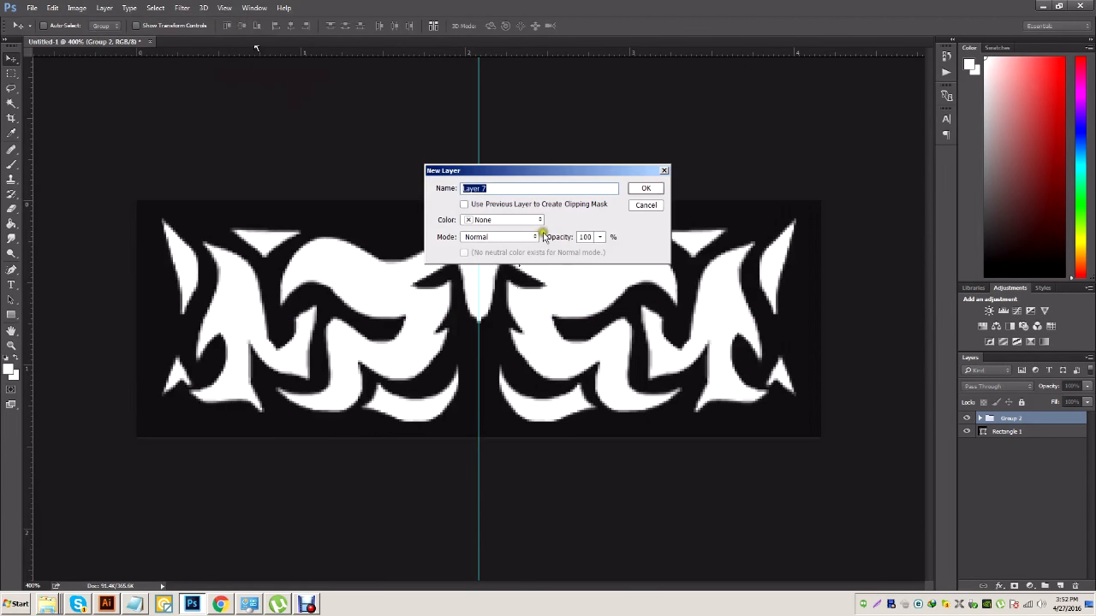
pyautogui.click(646, 189)
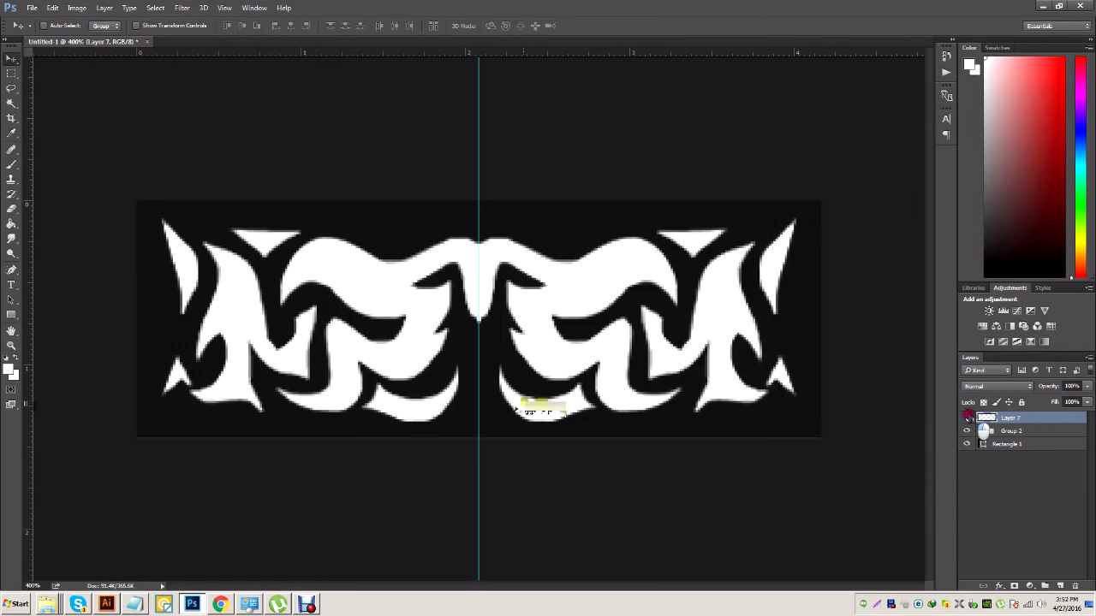
pyautogui.moveTo(980, 417); pyautogui.dragTo(1000, 437)
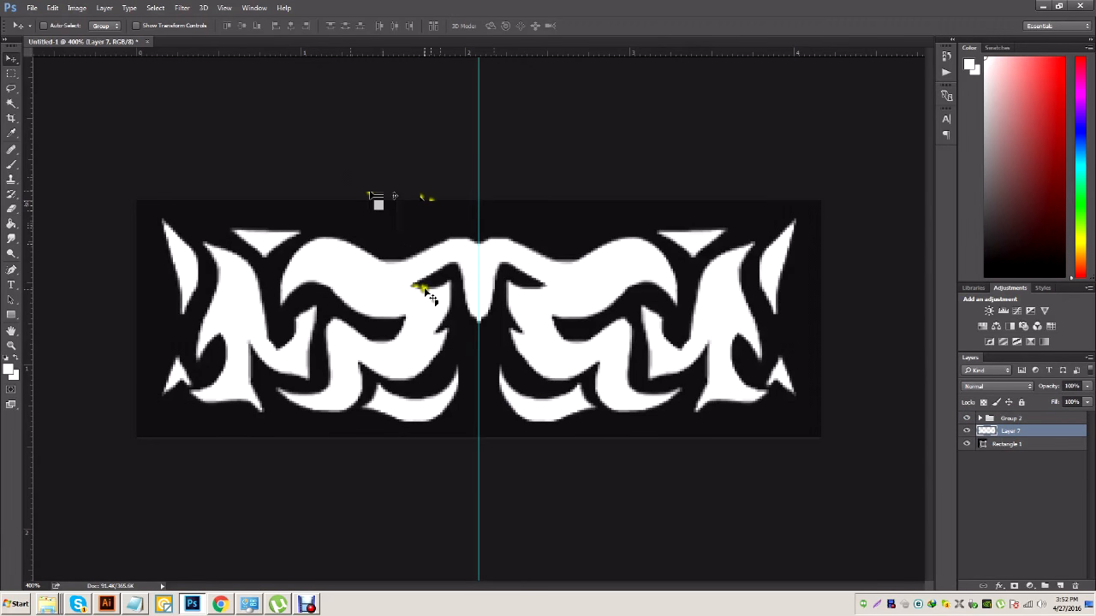
# Try filling the whole of Layer 7 with the white foreground colour, and undo the fill
pyautogui.hotkey('alt', 'BackSpace')
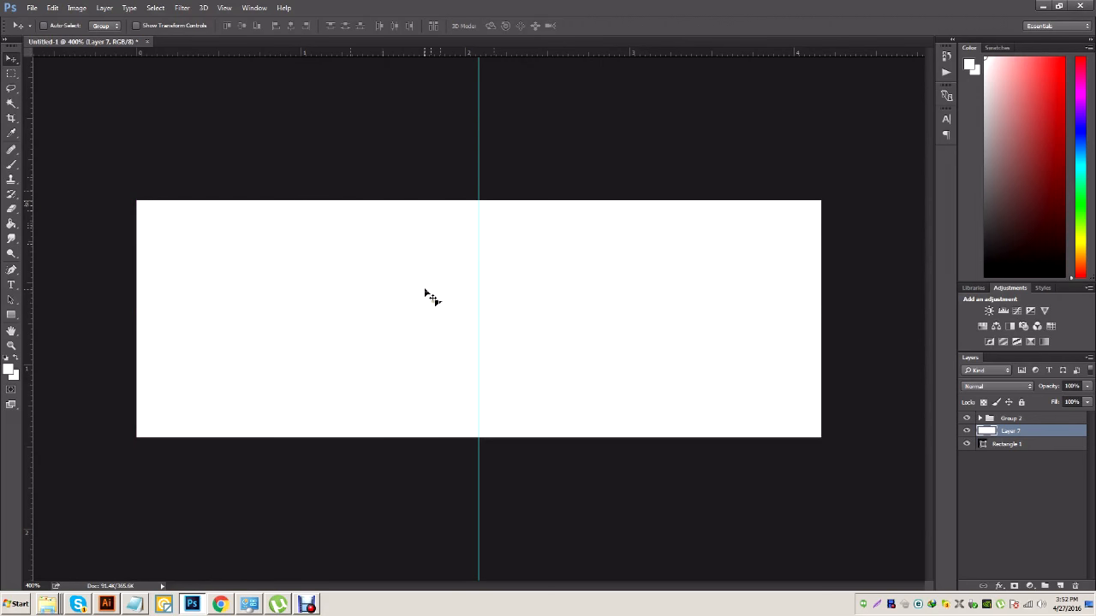
pyautogui.hotkey('ctrl', 'z')
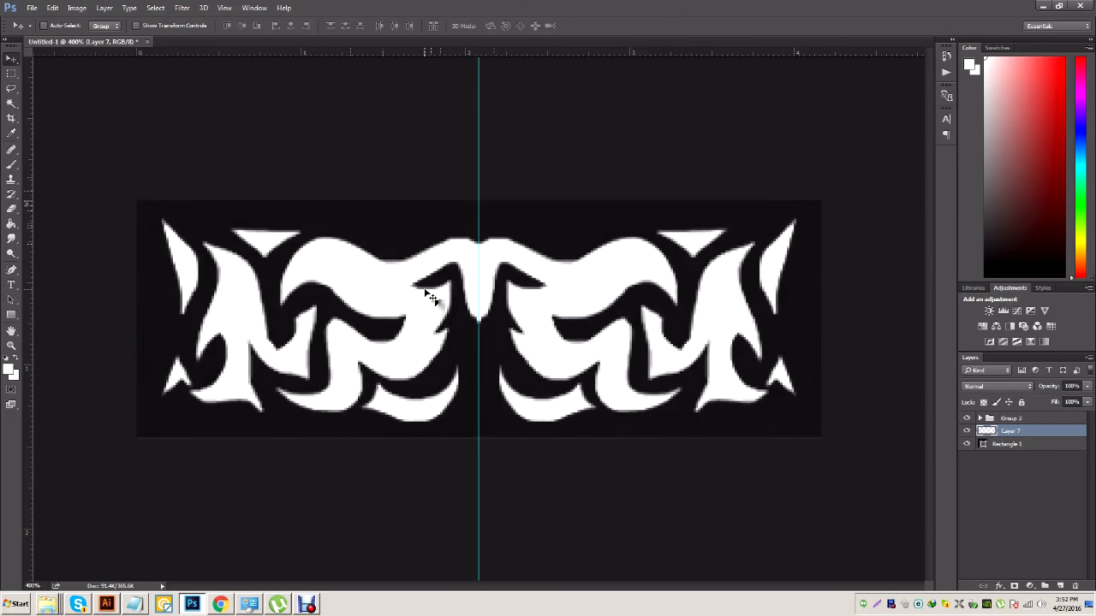
# On Layer 7, brush a closed, spiky red outline around the left half, extending slightly past the guide, and fill it with red
pyautogui.hotkey('ctrl', '+')
pyautogui.hotkey('ctrl', '+')
pyautogui.hotkey('ctrl', '+')
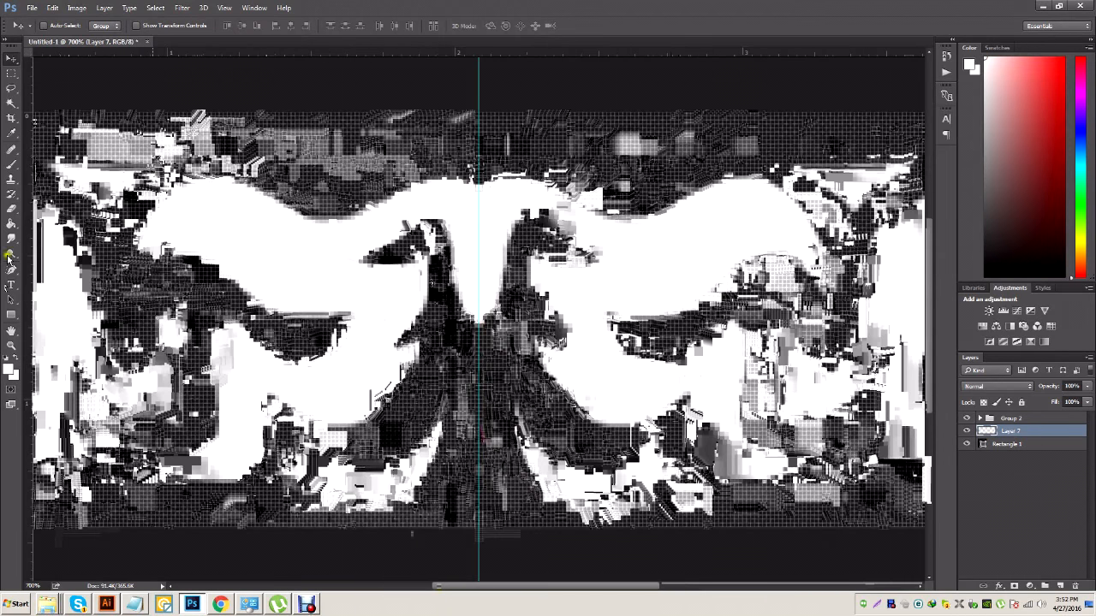
pyautogui.click(12, 164)
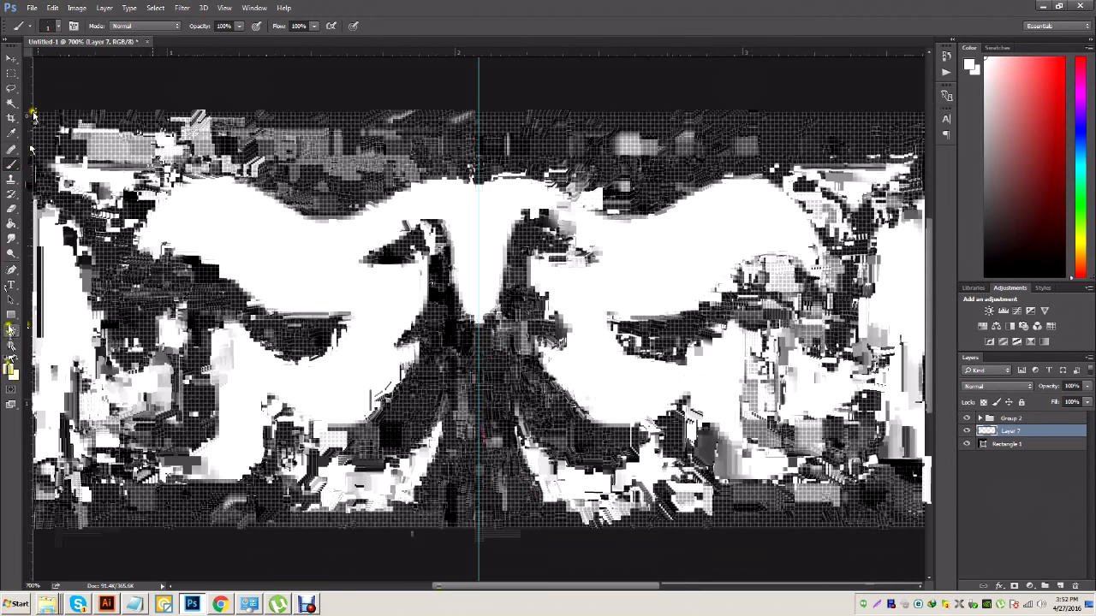
pyautogui.click(10, 368)
pyautogui.click(1010, 210)
pyautogui.moveTo(539, 582); pyautogui.dragTo(488, 582)
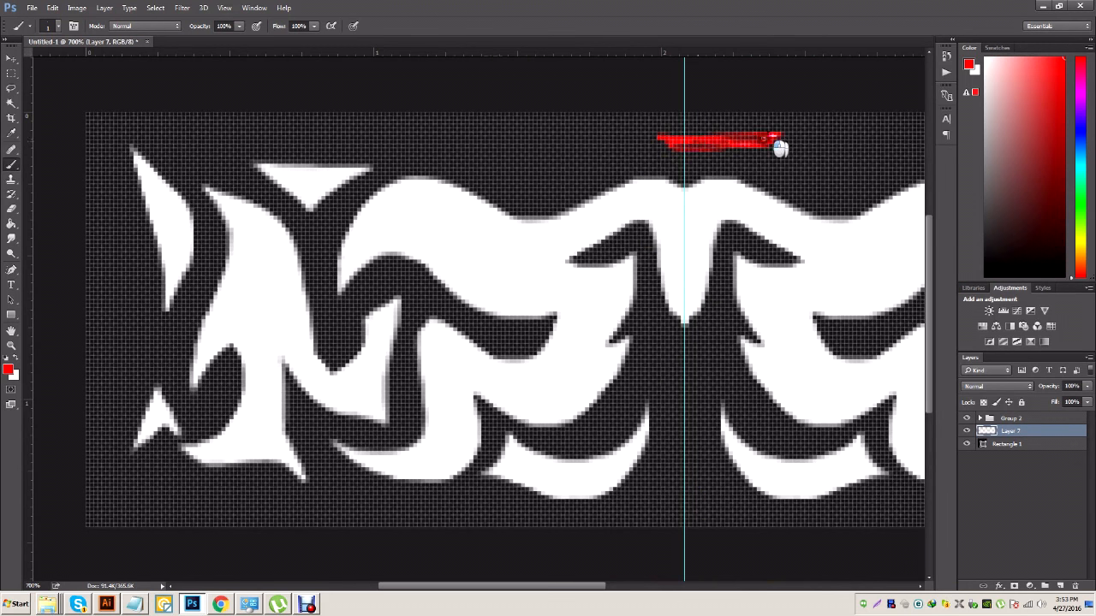
pyautogui.moveTo(698, 135)
pyautogui.mouseDown()
pyautogui.moveTo(628, 160)
pyautogui.moveTo(510, 170)
pyautogui.mouseUp()
pyautogui.hotkey('ctrl', 'z')
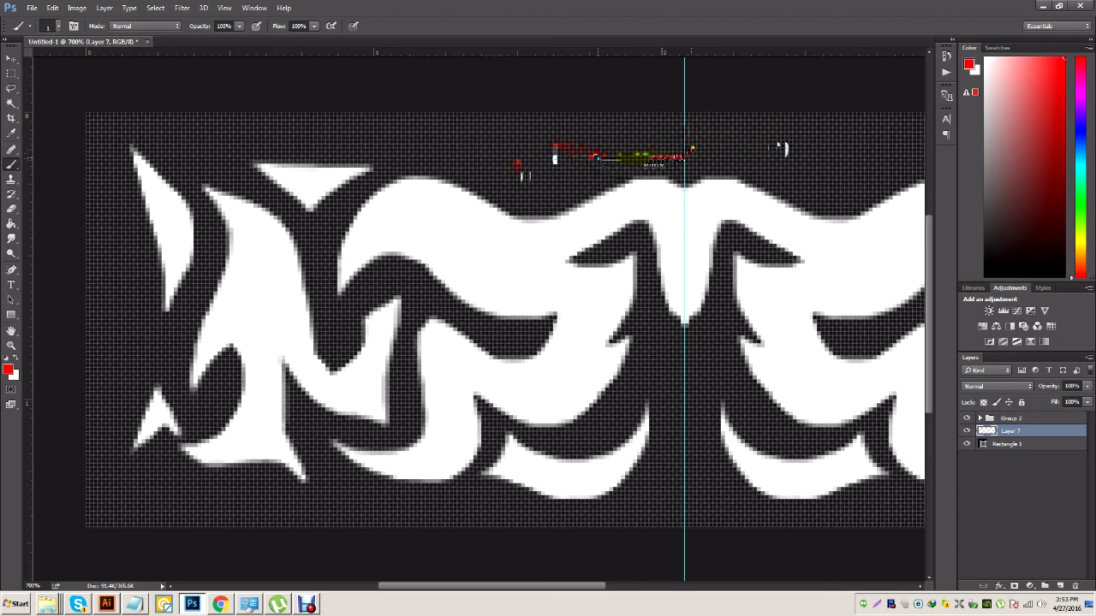
pyautogui.moveTo(690, 147)
pyautogui.mouseDown()
pyautogui.moveTo(636, 149)
pyautogui.moveTo(551, 173)
pyautogui.moveTo(469, 142)
pyautogui.moveTo(493, 178)
pyautogui.moveTo(394, 149)
pyautogui.moveTo(200, 139)
pyautogui.moveTo(223, 168)
pyautogui.moveTo(102, 116)
pyautogui.moveTo(125, 161)
pyautogui.moveTo(118, 222)
pyautogui.moveTo(140, 258)
pyautogui.moveTo(103, 490)
pyautogui.moveTo(145, 470)
pyautogui.moveTo(168, 487)
pyautogui.moveTo(133, 507)
pyautogui.moveTo(235, 501)
pyautogui.moveTo(270, 486)
pyautogui.moveTo(310, 518)
pyautogui.moveTo(354, 520)
pyautogui.moveTo(350, 494)
pyautogui.moveTo(425, 507)
pyautogui.moveTo(483, 496)
pyautogui.moveTo(583, 527)
pyautogui.moveTo(622, 518)
pyautogui.moveTo(671, 467)
pyautogui.moveTo(676, 500)
pyautogui.moveTo(690, 507)
pyautogui.moveTo(728, 445)
pyautogui.moveTo(707, 158)
pyautogui.mouseUp()
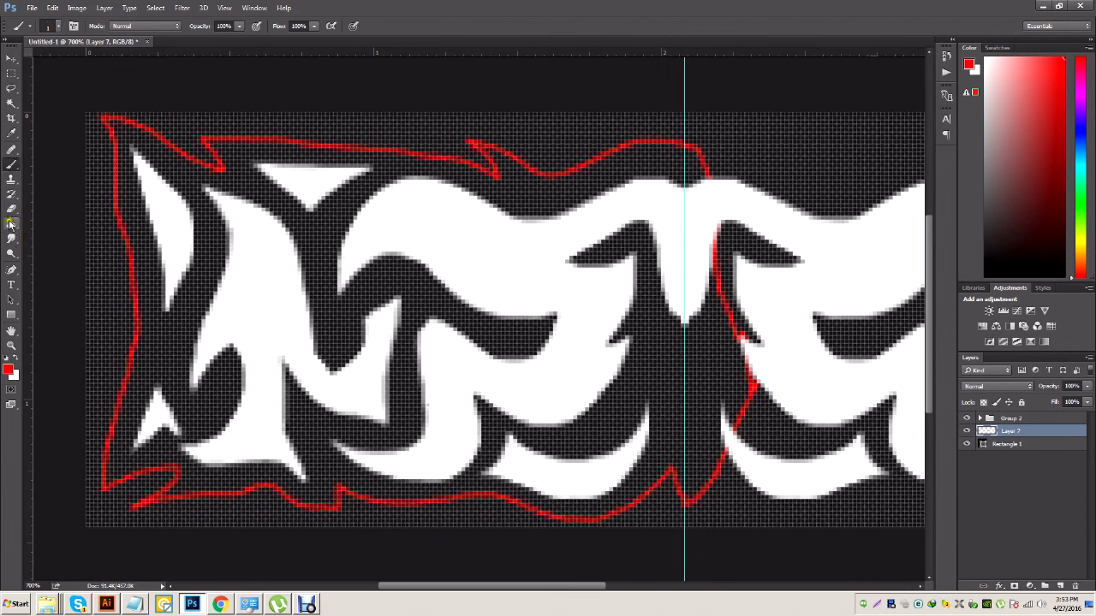
pyautogui.click(11, 222)
pyautogui.click(199, 289)
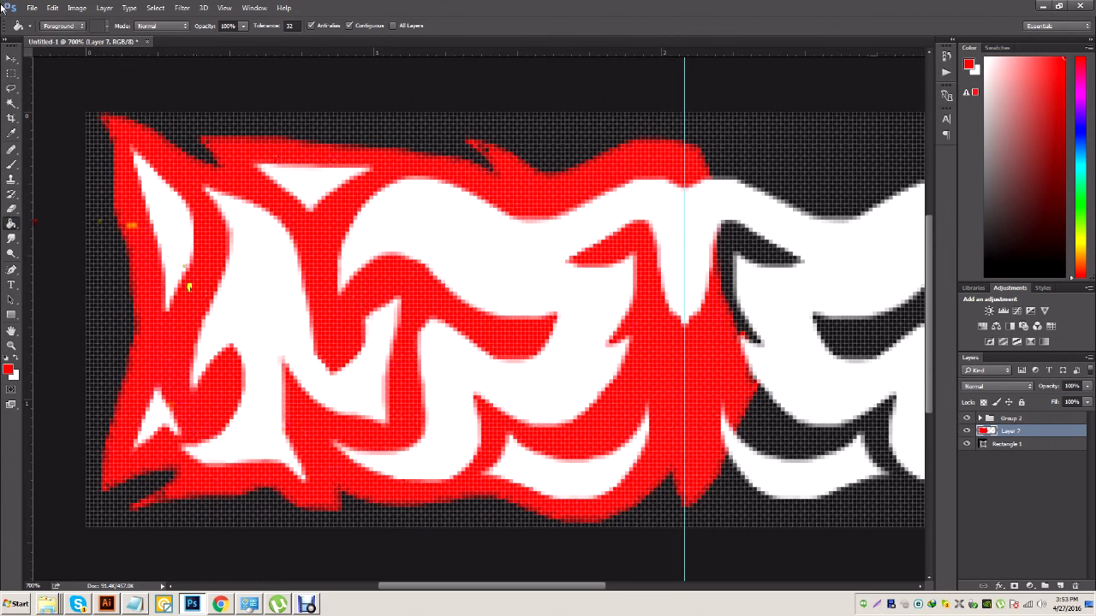
# Smooth the lower edge of the red shape with red brush strokes beneath the white curves
pyautogui.click(11, 165)
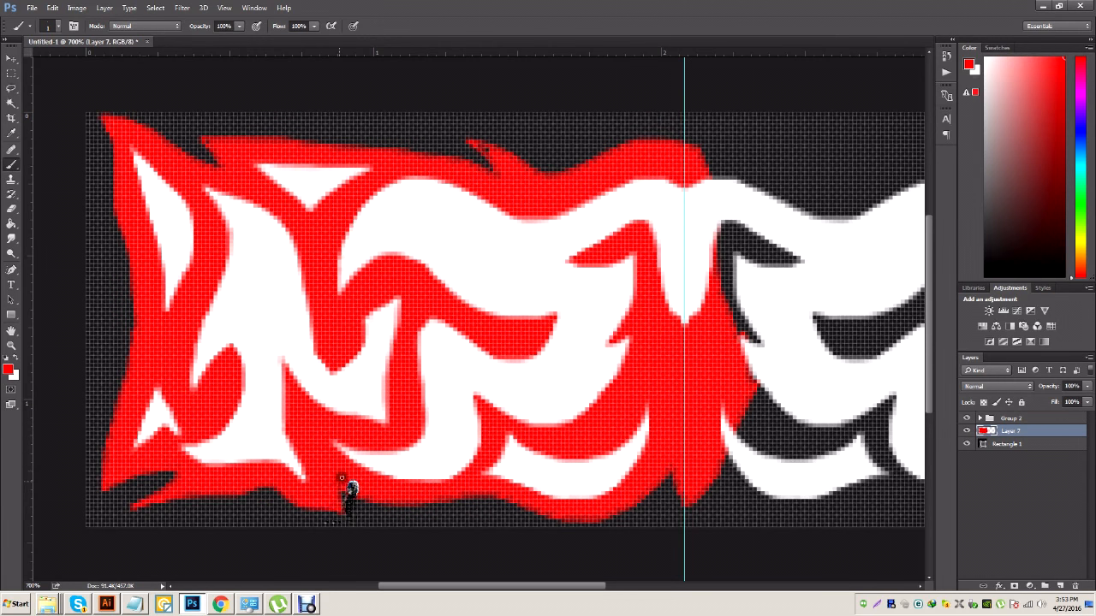
pyautogui.moveTo(381, 505); pyautogui.dragTo(446, 498)
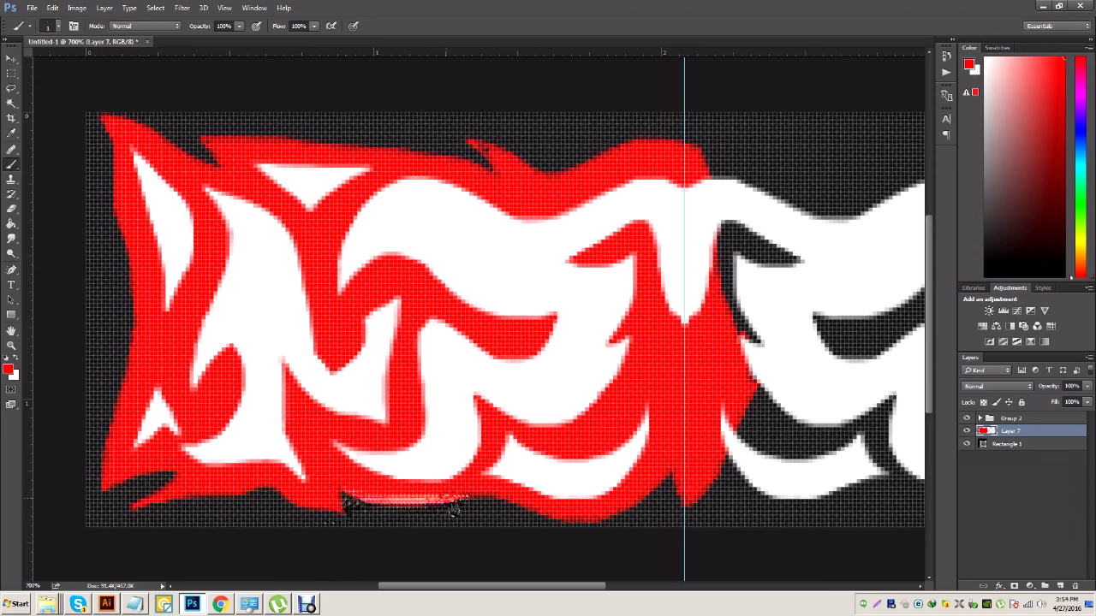
pyautogui.moveTo(473, 497)
pyautogui.mouseDown()
pyautogui.moveTo(523, 503)
pyautogui.moveTo(436, 498)
pyautogui.moveTo(577, 511)
pyautogui.mouseUp()
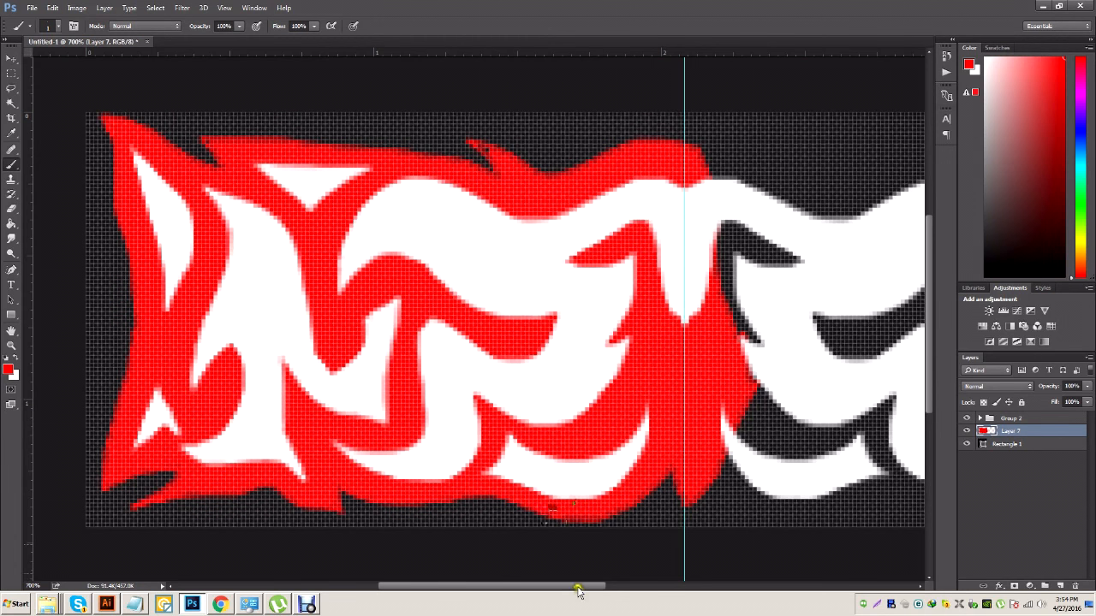
# Touch up the red shape's upper edge between the notch and the guide, and its lower edge beside the guide
pyautogui.moveTo(578, 587); pyautogui.dragTo(611, 587)
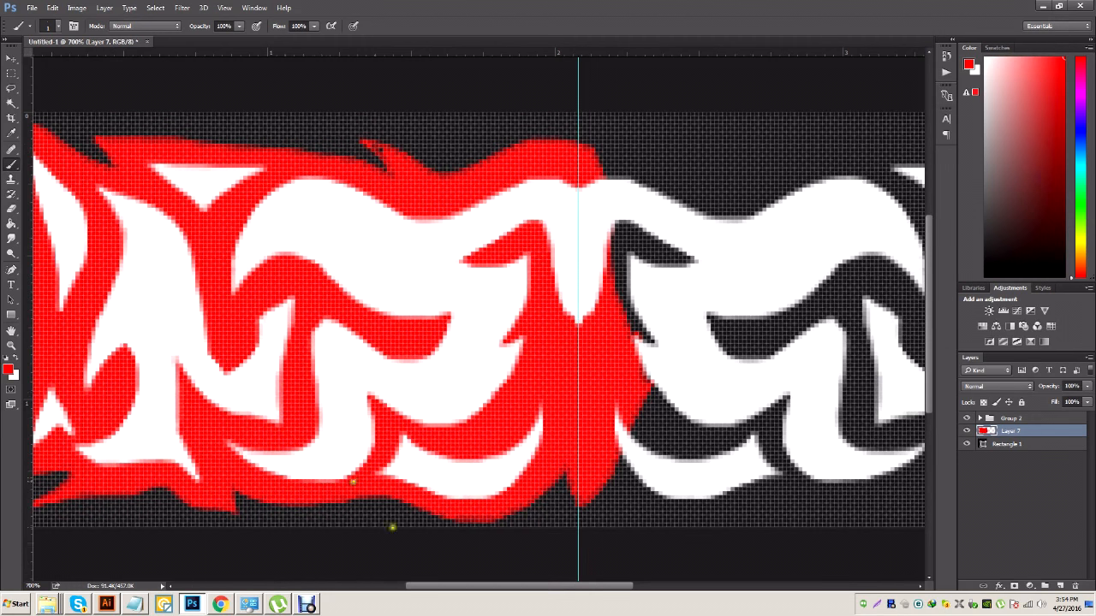
pyautogui.moveTo(457, 587); pyautogui.dragTo(425, 586)
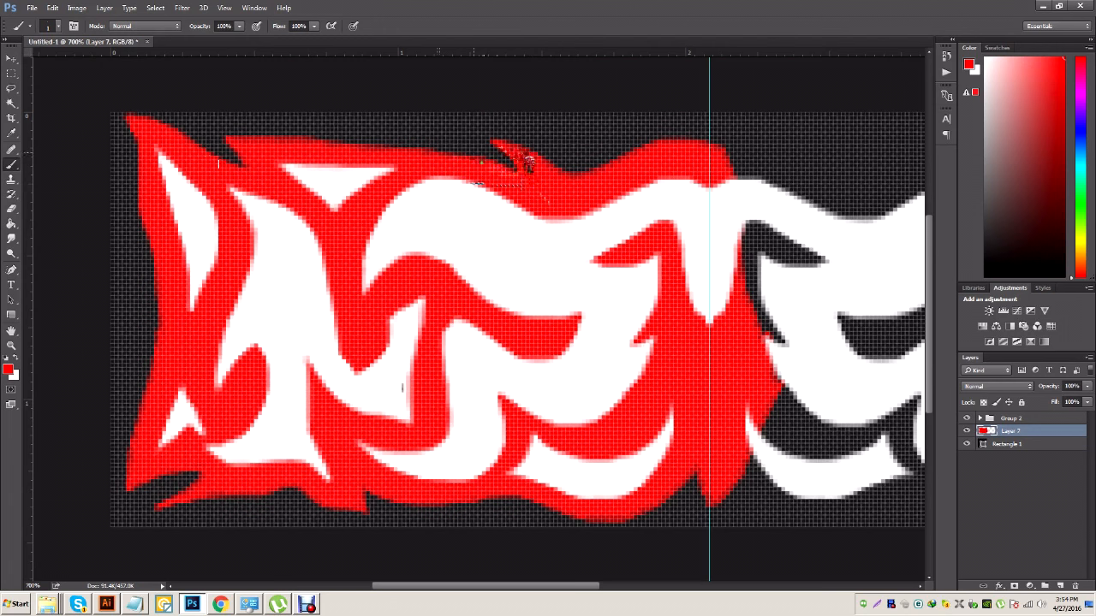
pyautogui.moveTo(536, 167)
pyautogui.mouseDown()
pyautogui.moveTo(510, 151)
pyautogui.moveTo(578, 183)
pyautogui.moveTo(665, 150)
pyautogui.moveTo(587, 180)
pyautogui.mouseUp()
pyautogui.moveTo(661, 146)
pyautogui.mouseDown()
pyautogui.moveTo(702, 155)
pyautogui.moveTo(718, 175)
pyautogui.mouseUp()
pyautogui.moveTo(532, 495)
pyautogui.mouseDown()
pyautogui.moveTo(551, 514)
pyautogui.moveTo(637, 514)
pyautogui.moveTo(593, 517)
pyautogui.moveTo(611, 524)
pyautogui.moveTo(586, 517)
pyautogui.moveTo(627, 518)
pyautogui.moveTo(675, 497)
pyautogui.moveTo(677, 507)
pyautogui.moveTo(655, 519)
pyautogui.moveTo(671, 516)
pyautogui.moveTo(693, 470)
pyautogui.moveTo(703, 479)
pyautogui.moveTo(710, 468)
pyautogui.moveTo(722, 514)
pyautogui.moveTo(721, 506)
pyautogui.mouseUp()
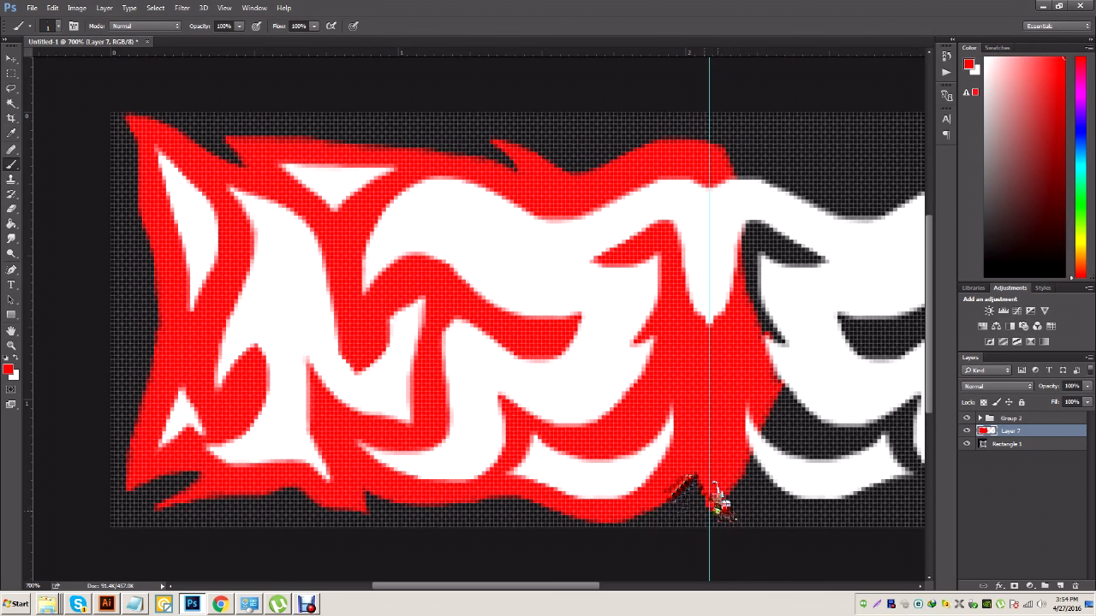
# Touch up the red shape's upper edge with red brush strokes, from the first spike to the middle notch
pyautogui.scroll(-6, 680, 447)
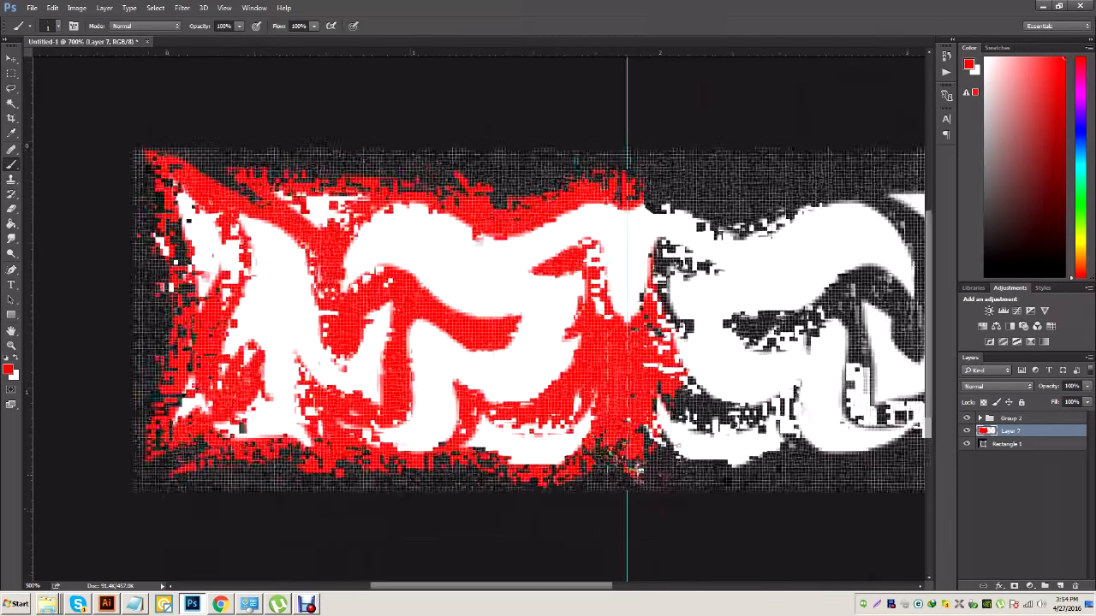
pyautogui.scroll(-1, 678, 445)
pyautogui.scroll(8, 678, 446)
pyautogui.hotkey('ctrl', '+')
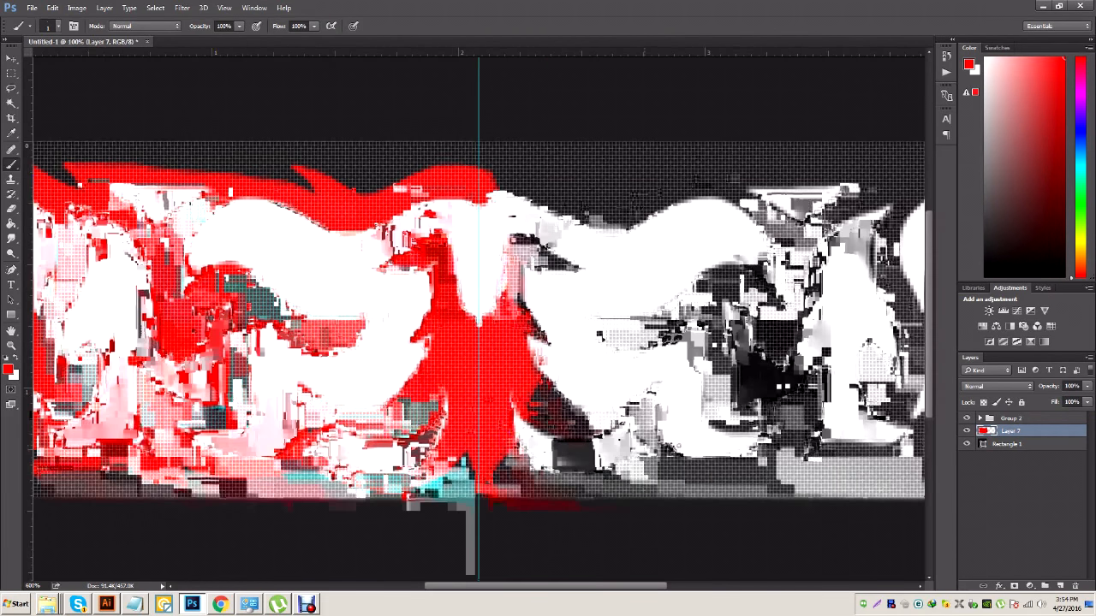
pyautogui.moveTo(531, 591); pyautogui.dragTo(471, 589)
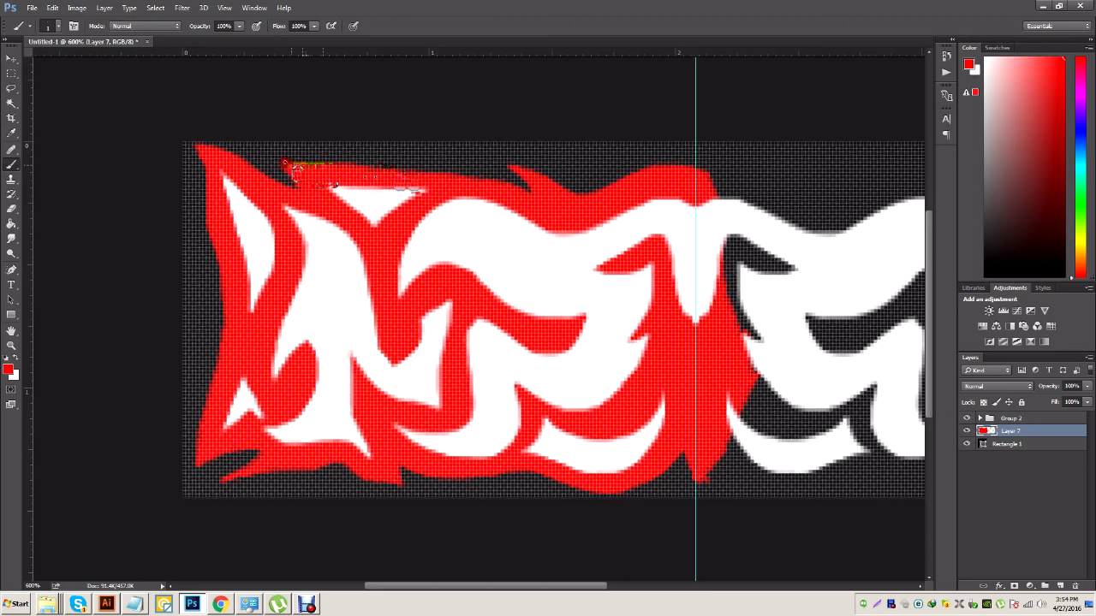
pyautogui.moveTo(352, 177)
pyautogui.mouseDown()
pyautogui.moveTo(497, 183)
pyautogui.moveTo(551, 205)
pyautogui.moveTo(357, 163)
pyautogui.moveTo(412, 171)
pyautogui.moveTo(430, 176)
pyautogui.moveTo(340, 169)
pyautogui.mouseUp()
pyautogui.moveTo(287, 163)
pyautogui.mouseDown()
pyautogui.moveTo(276, 162)
pyautogui.moveTo(555, 203)
pyautogui.moveTo(528, 197)
pyautogui.mouseUp()
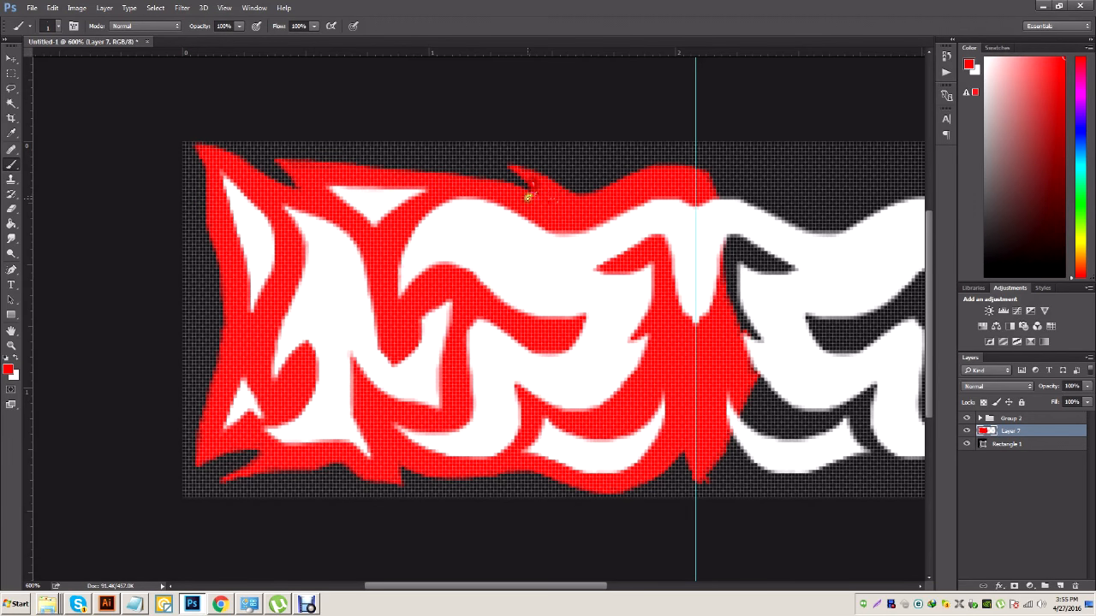
# Select the strip of Layer 7 just past the vertical guide with a rectangular marquee, delete its red pixels, and deselect
pyautogui.click(12, 72)
pyautogui.moveTo(750, 142); pyautogui.dragTo(702, 491)
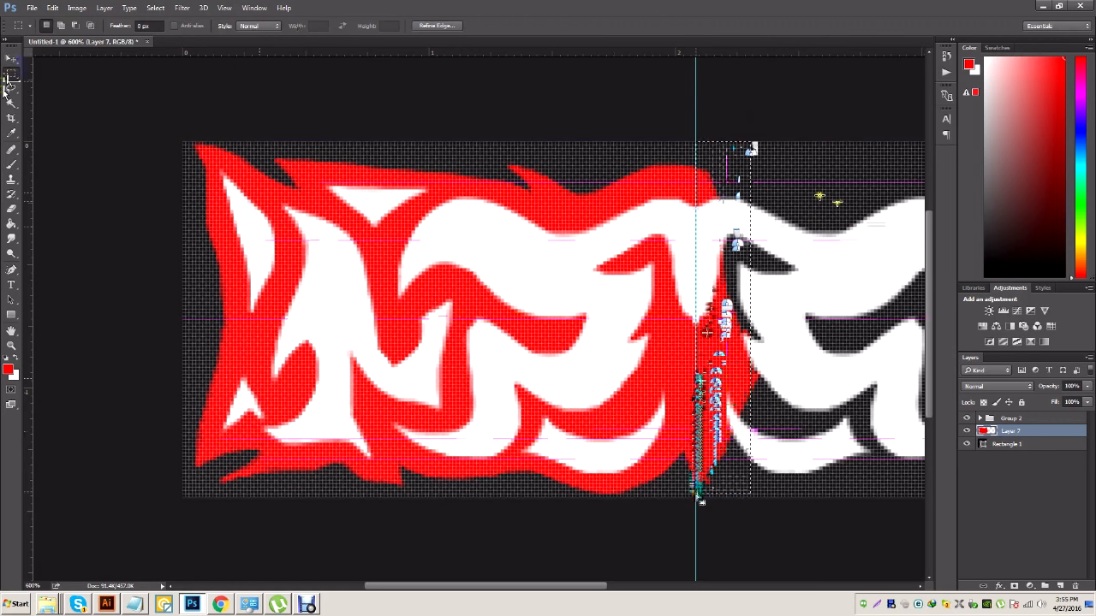
pyautogui.press('Delete')
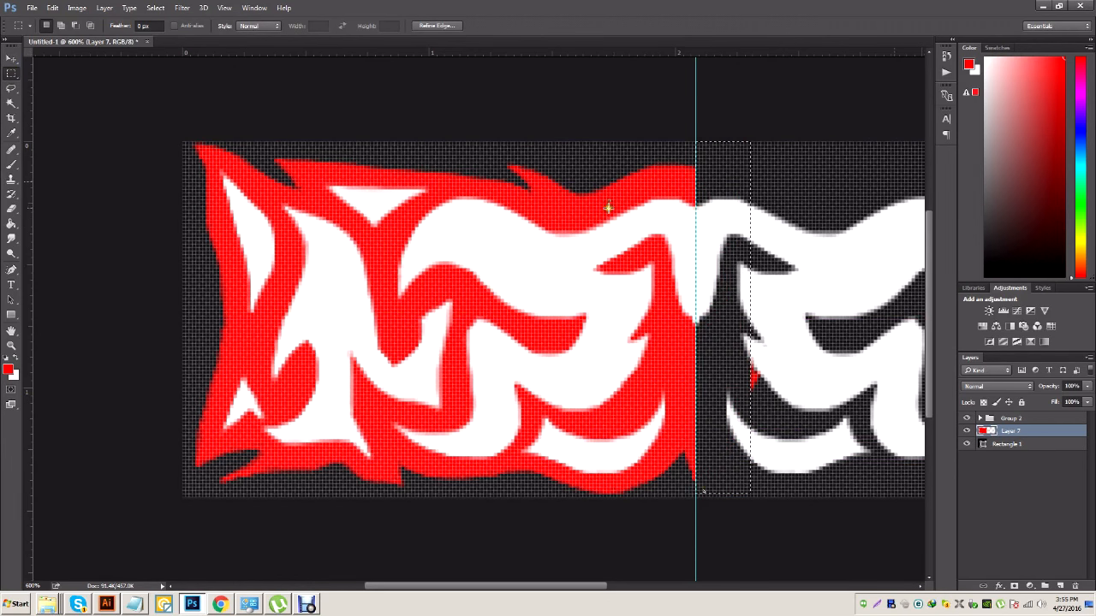
pyautogui.rightClick(707, 194)
pyautogui.click(735, 202)
# Duplicate Layer 7 as a new layer named 1
pyautogui.rightClick(1043, 435)
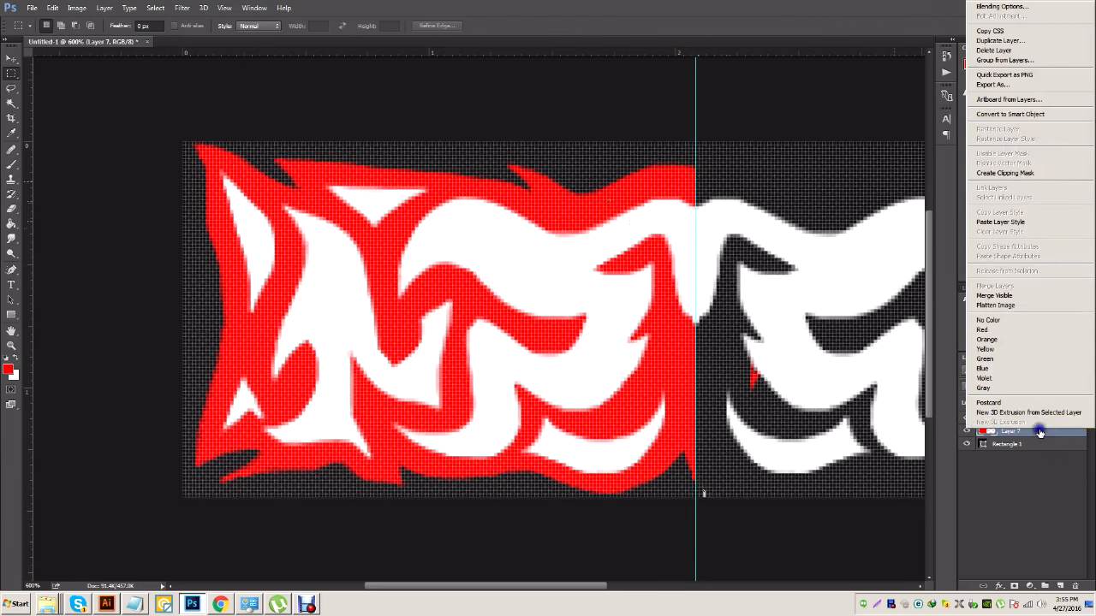
pyautogui.click(993, 41)
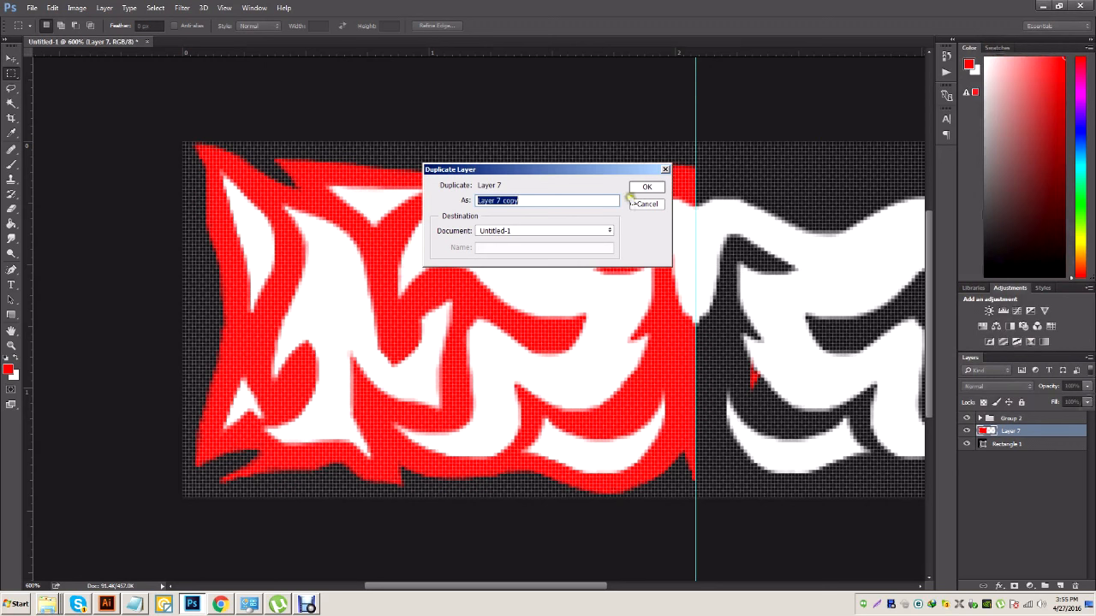
pyautogui.write('1')
pyautogui.click(654, 186)
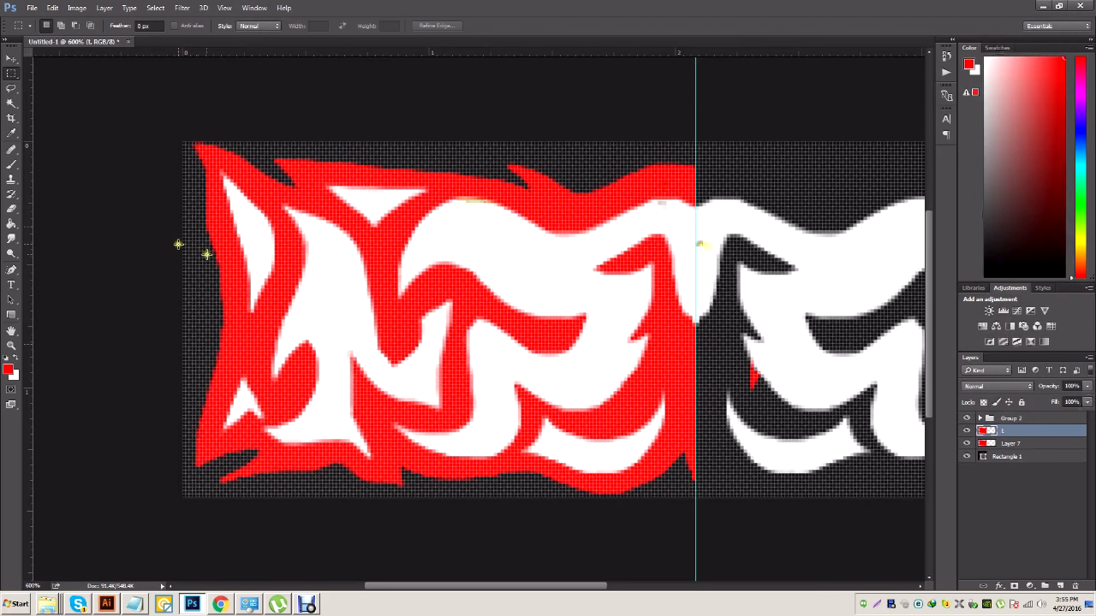
# Flip the duplicated red layer horizontally and move it across the guide so it meets the original half as a mirror image
pyautogui.click(52, 8)
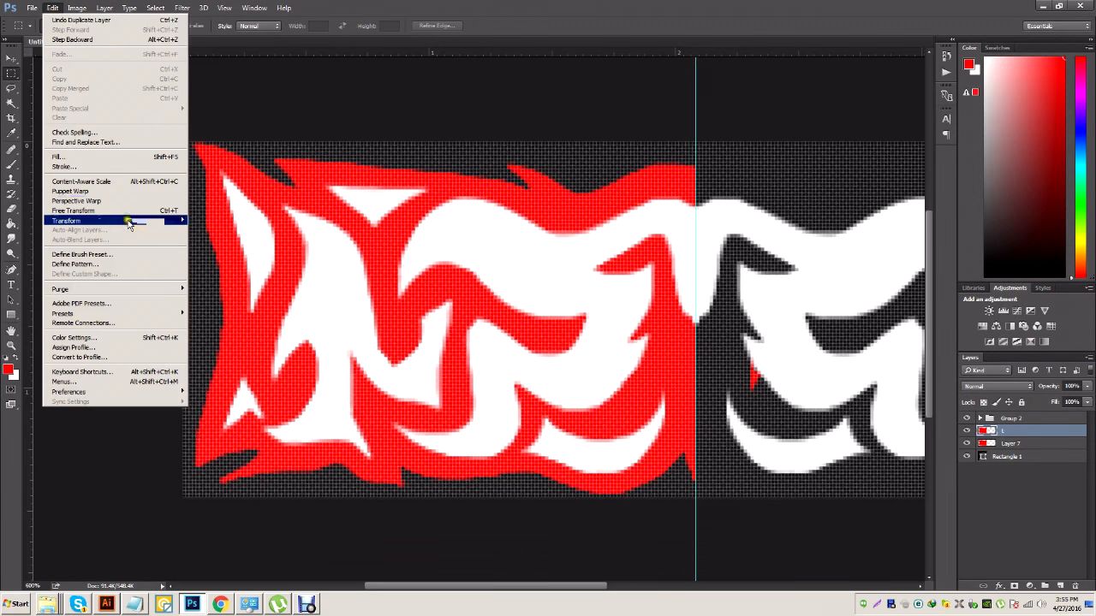
pyautogui.moveTo(129, 224)
pyautogui.click(234, 338)
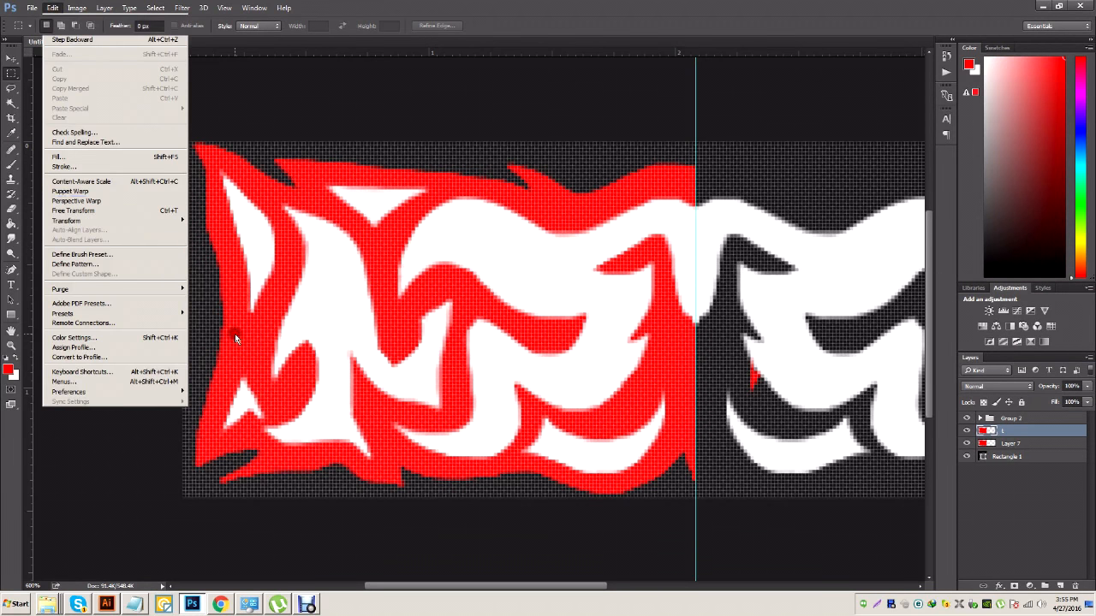
pyautogui.click(11, 59)
pyautogui.moveTo(339, 259); pyautogui.dragTo(776, 272)
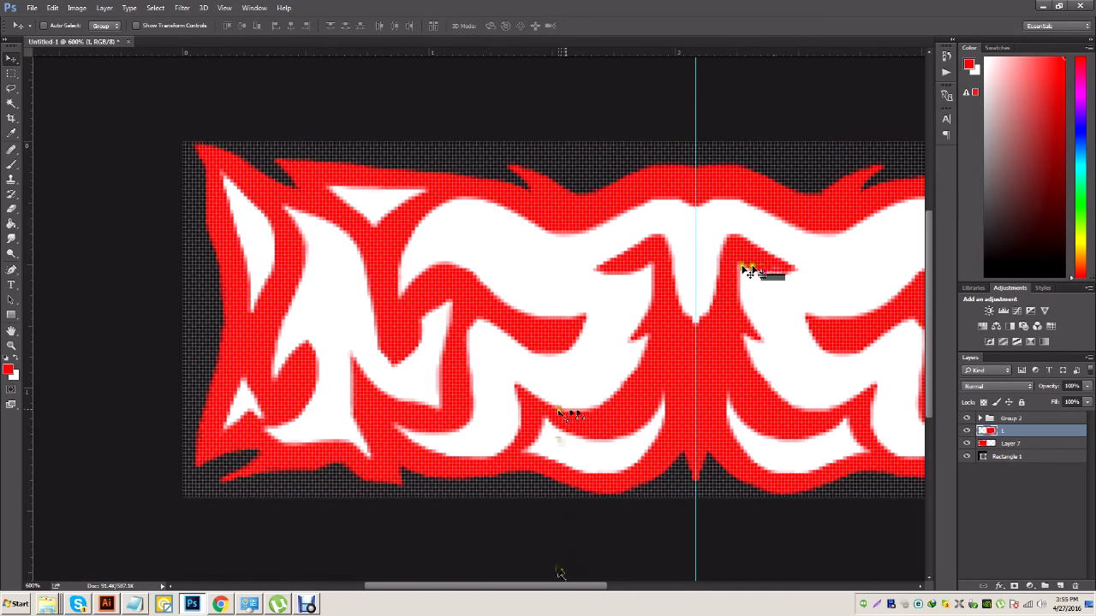
pyautogui.moveTo(561, 586); pyautogui.dragTo(618, 587)
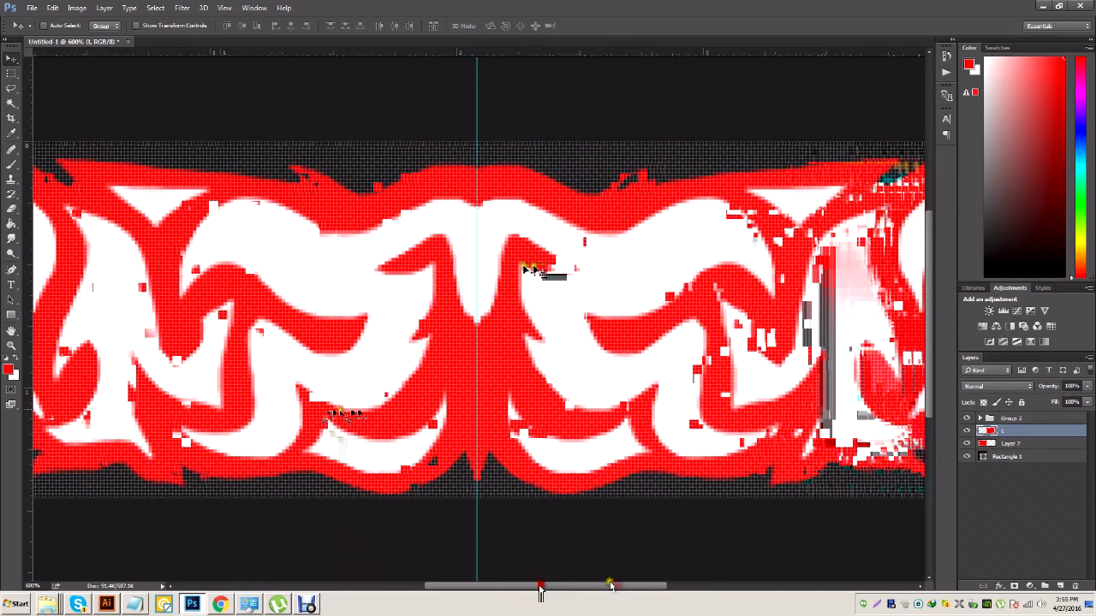
pyautogui.hotkey('ctrl', '-')
pyautogui.hotkey('ctrl', '-')
pyautogui.hotkey('ctrl', '-')
pyautogui.hotkey('ctrl', '-')
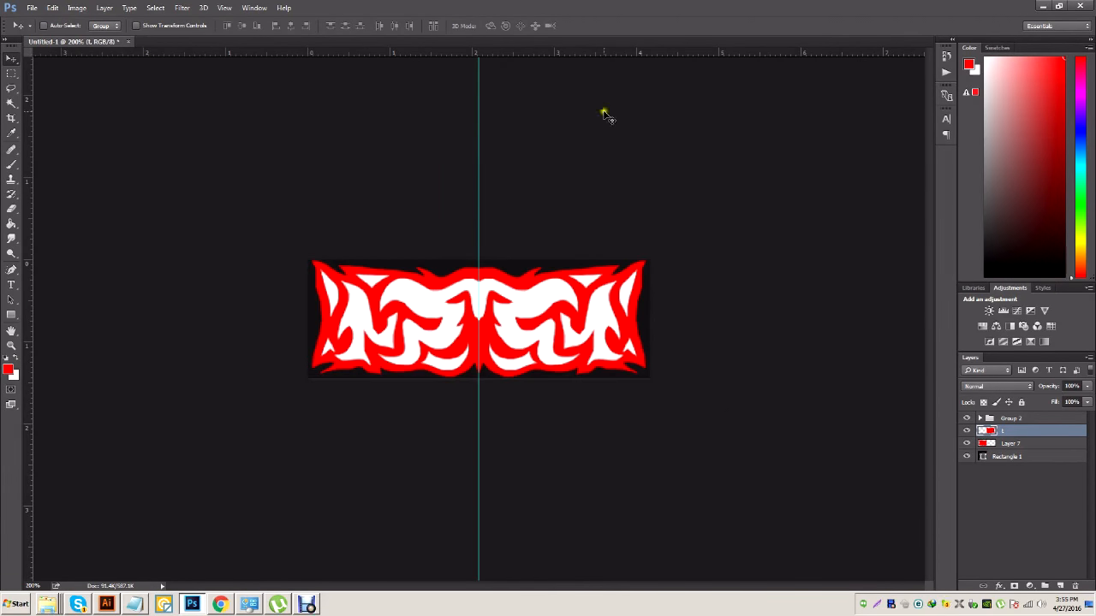
# Group both red half layers, layer 1 and Layer 7, into one layer group
pyautogui.keyDown('shift'); pyautogui.click(1010, 444); pyautogui.keyUp('shift')
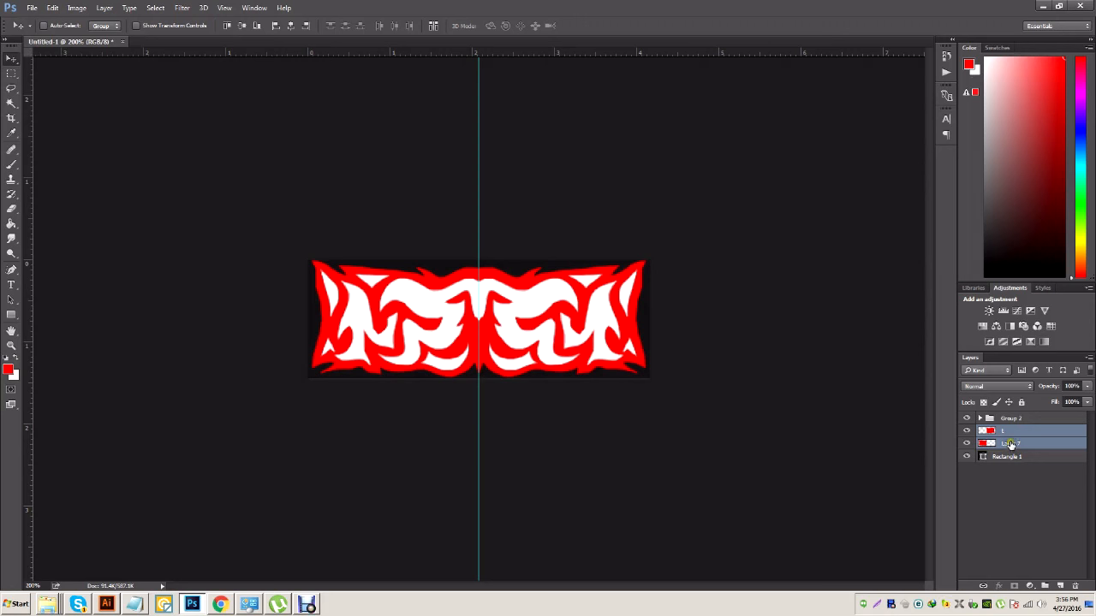
pyautogui.rightClick(1018, 439)
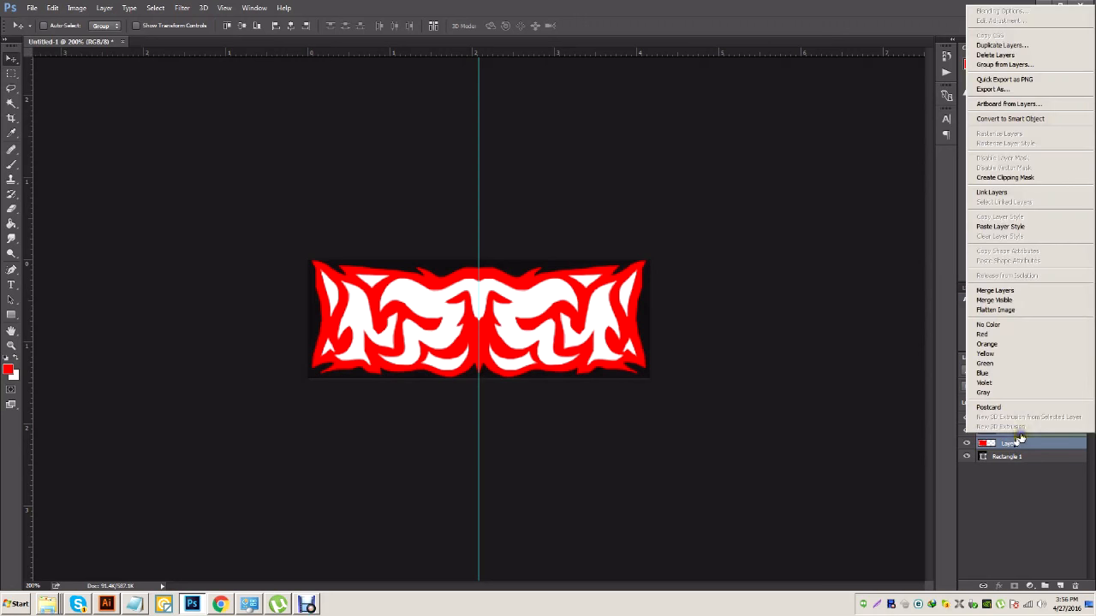
pyautogui.click(1018, 442)
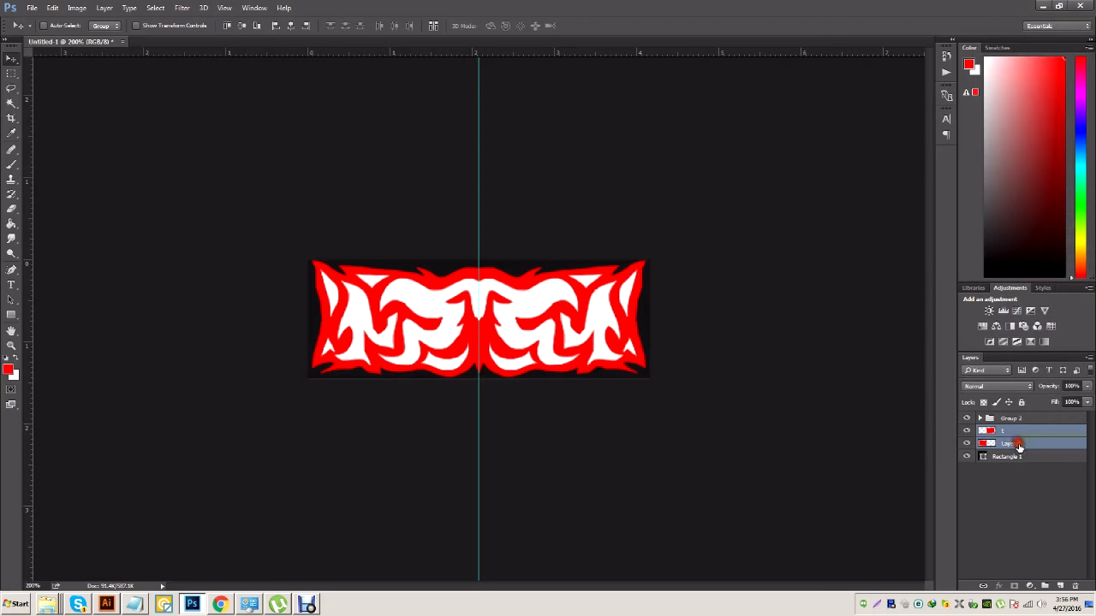
pyautogui.click(1044, 583)
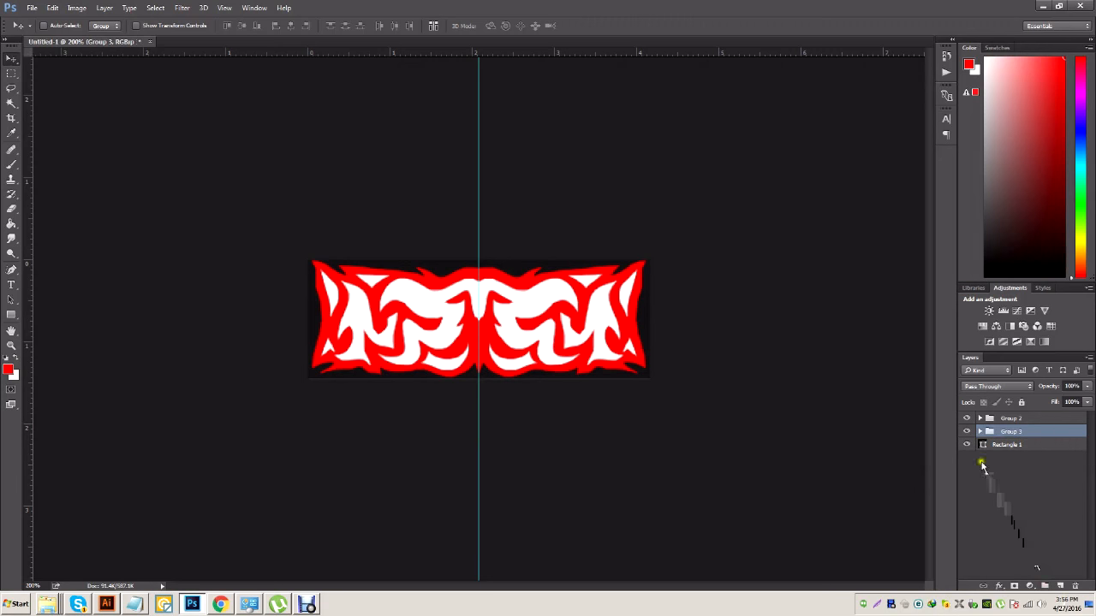
# Toggle the visibility of the red and white groups to compare the artwork with and without each one
pyautogui.click(968, 433)
pyautogui.click(969, 419)
pyautogui.click(968, 418)
pyautogui.click(969, 432)
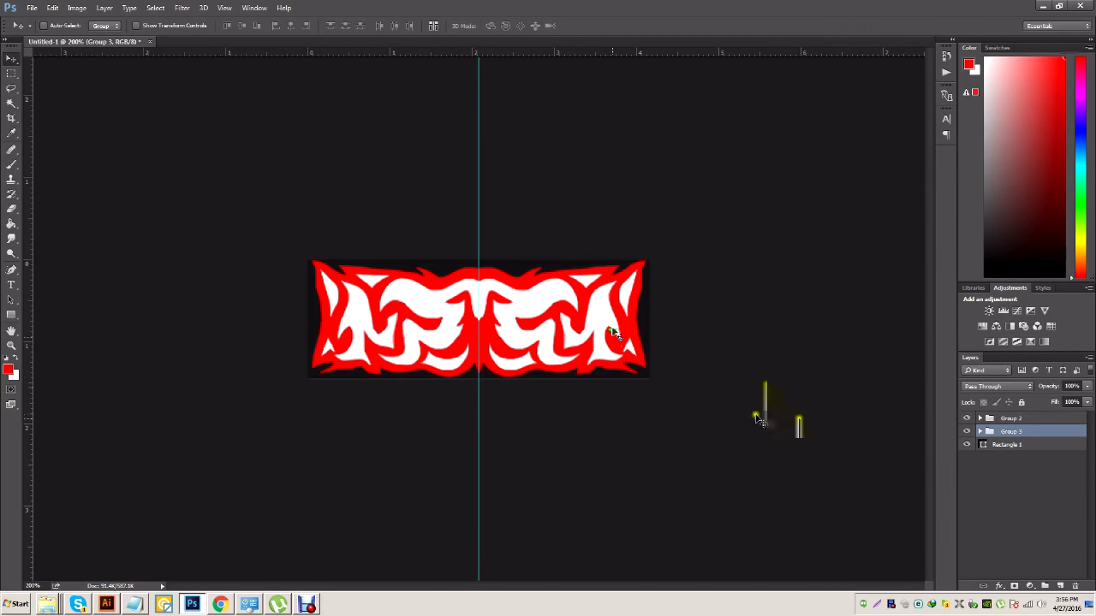
pyautogui.click(967, 431)
pyautogui.click(967, 432)
pyautogui.rightClick(1004, 435)
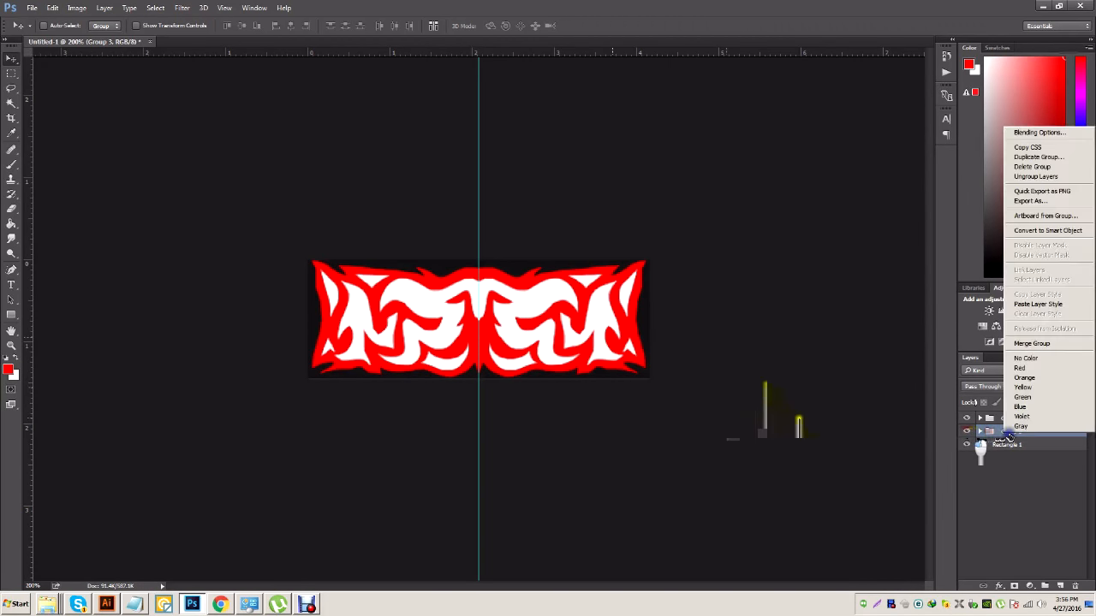
pyautogui.click(969, 434)
pyautogui.click(967, 433)
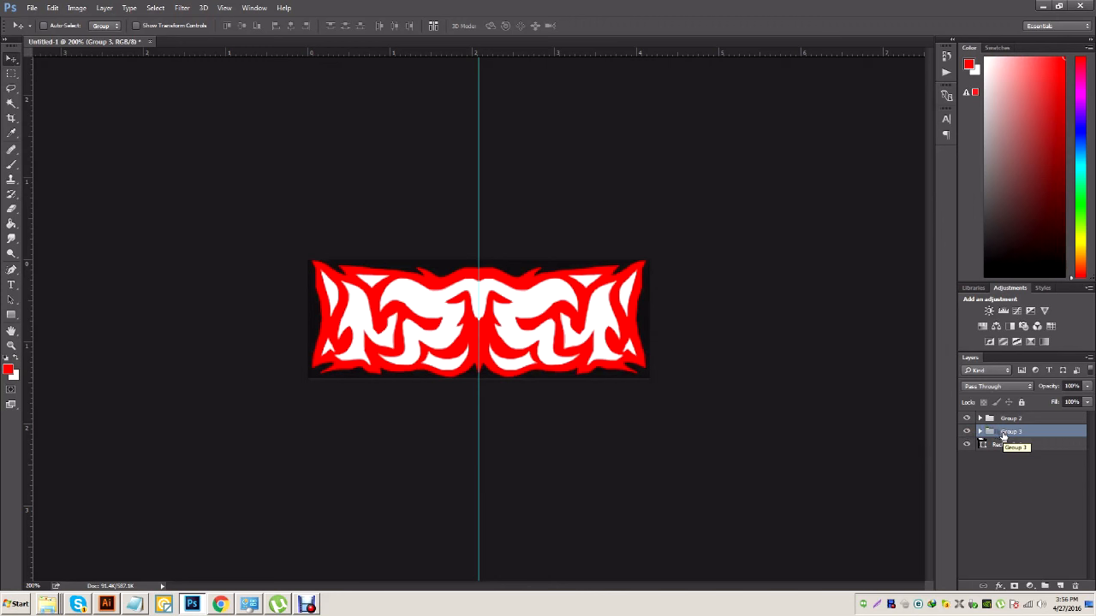
# Open the blending options of the red shape's group, Group 3, and enable a Color Overlay effect
pyautogui.rightClick(1004, 435)
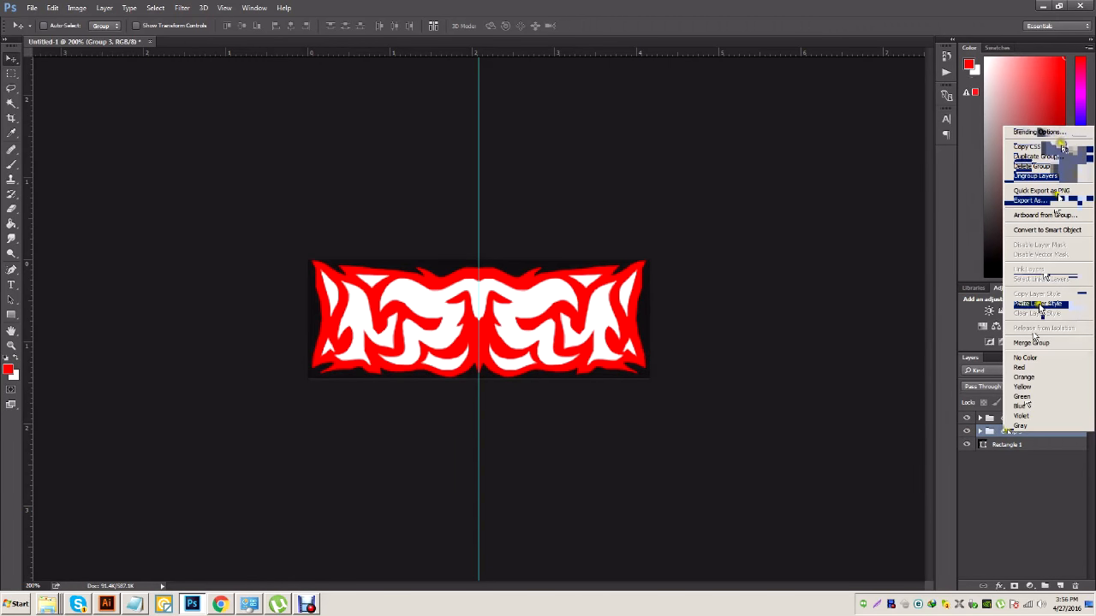
pyautogui.click(1039, 133)
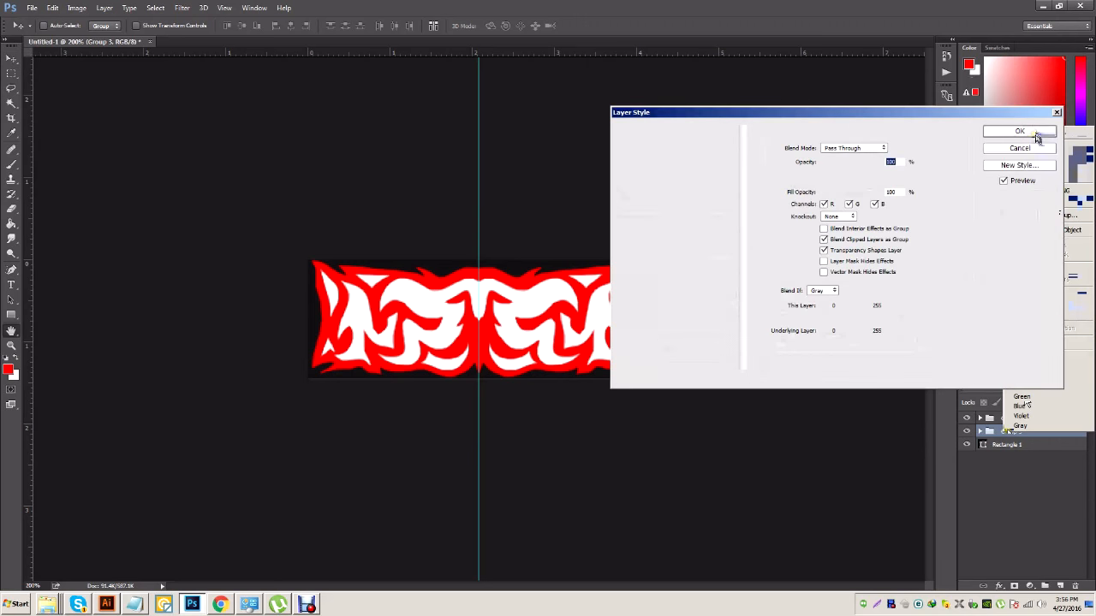
pyautogui.moveTo(673, 104); pyautogui.dragTo(691, 91)
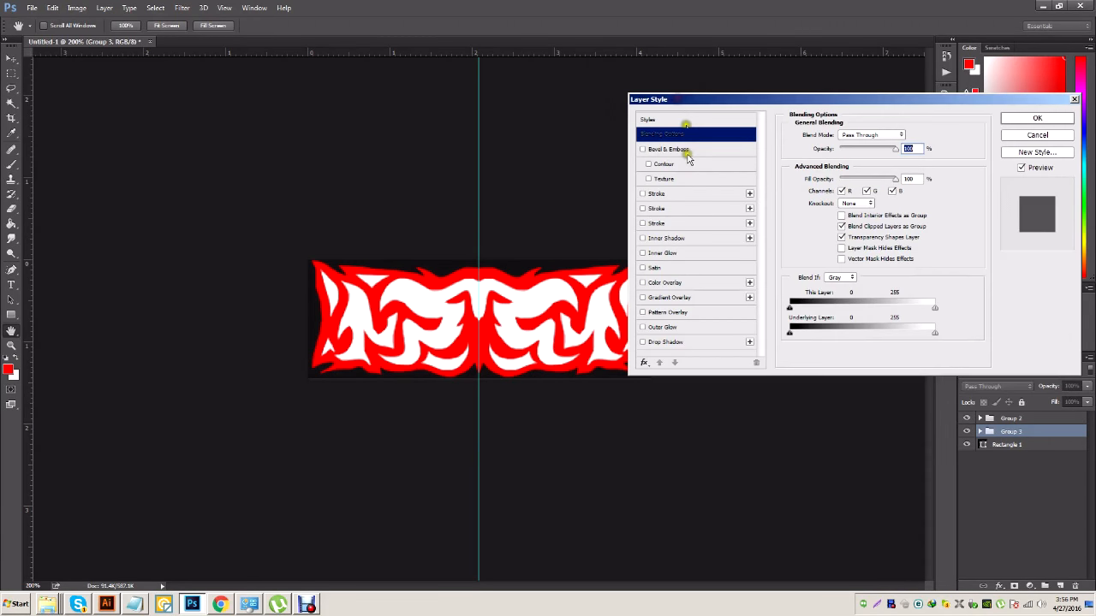
pyautogui.click(643, 283)
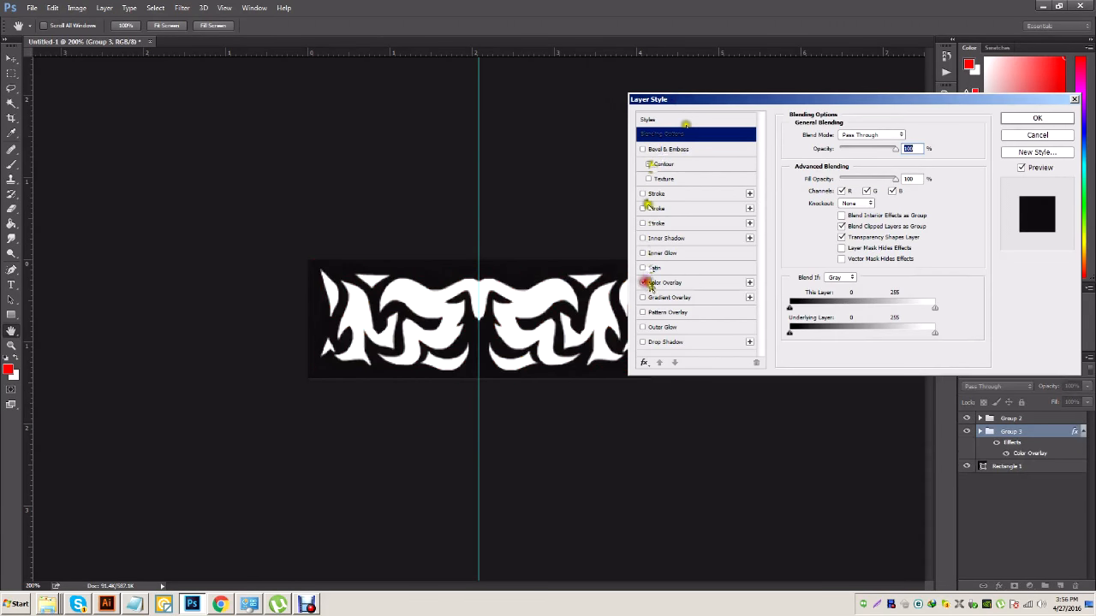
pyautogui.click(668, 283)
# Set the Color Overlay colour of Group 3 to dark grey 272727, and copy the hex code
pyautogui.click(907, 135)
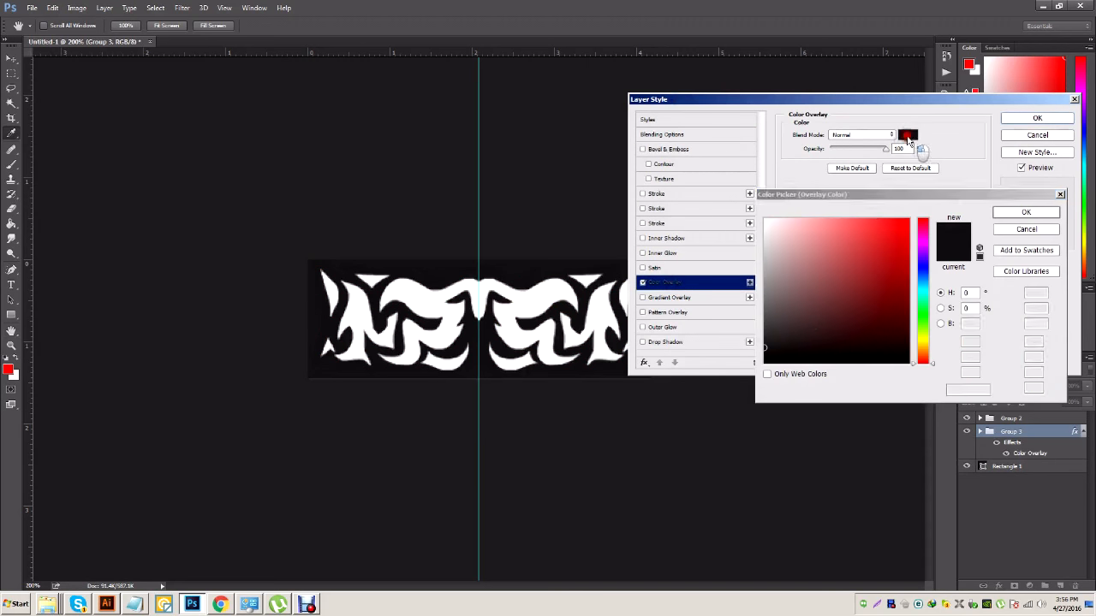
pyautogui.click(762, 342)
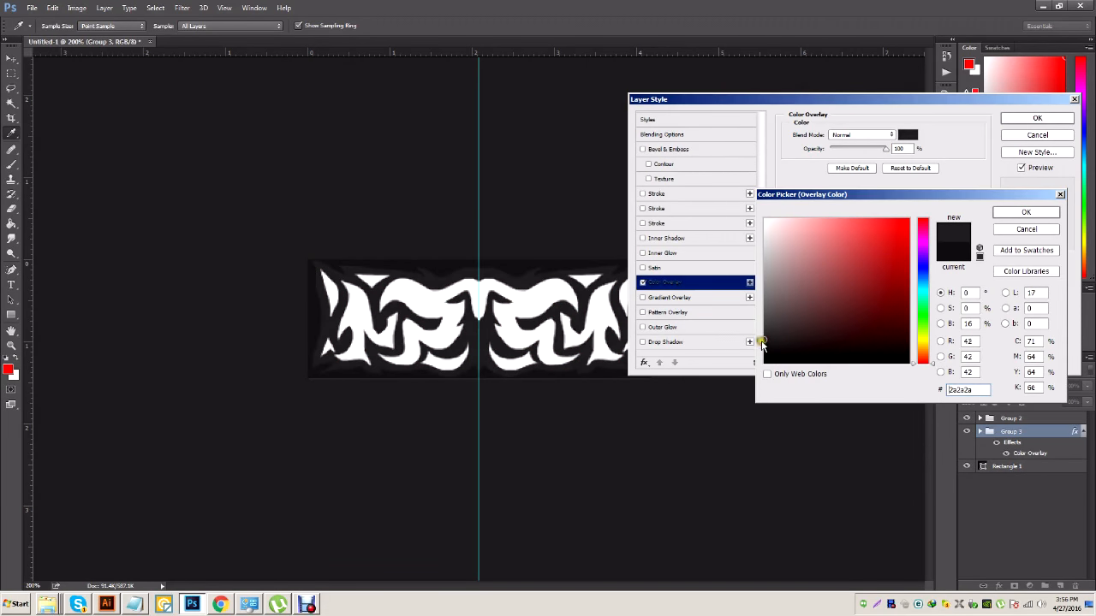
pyautogui.click(761, 344)
pyautogui.click(970, 390)
pyautogui.moveTo(970, 390); pyautogui.dragTo(944, 390)
pyautogui.rightClick(957, 392)
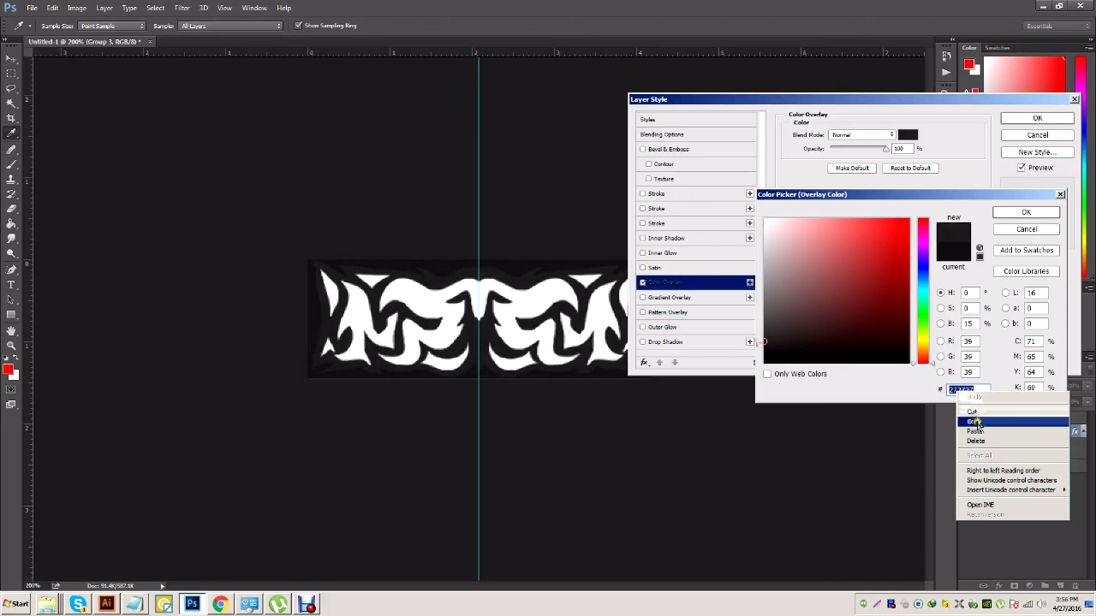
pyautogui.click(940, 205)
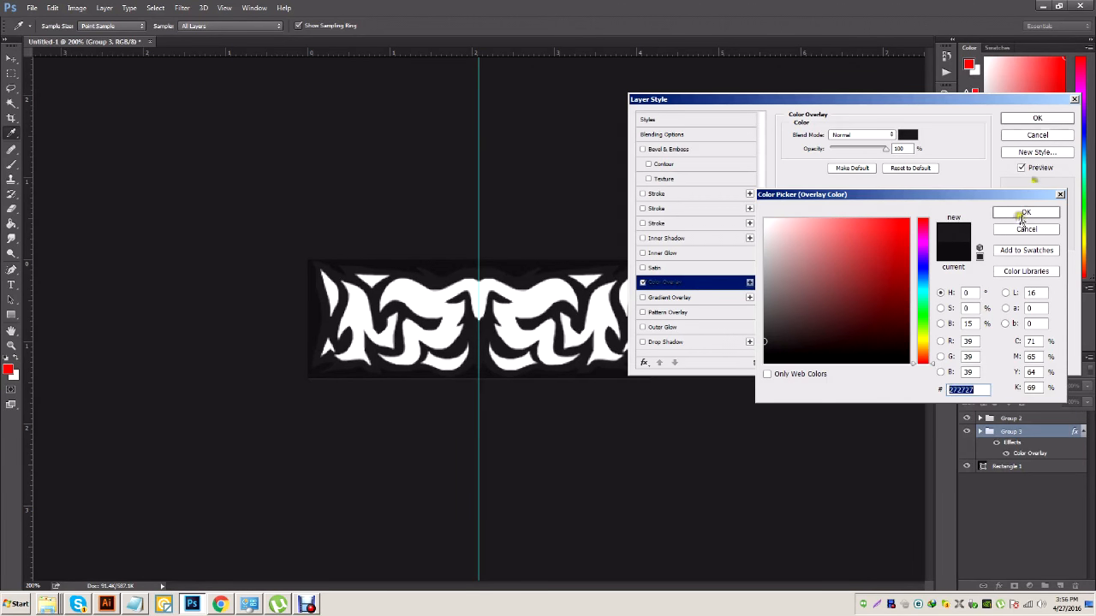
pyautogui.click(1024, 214)
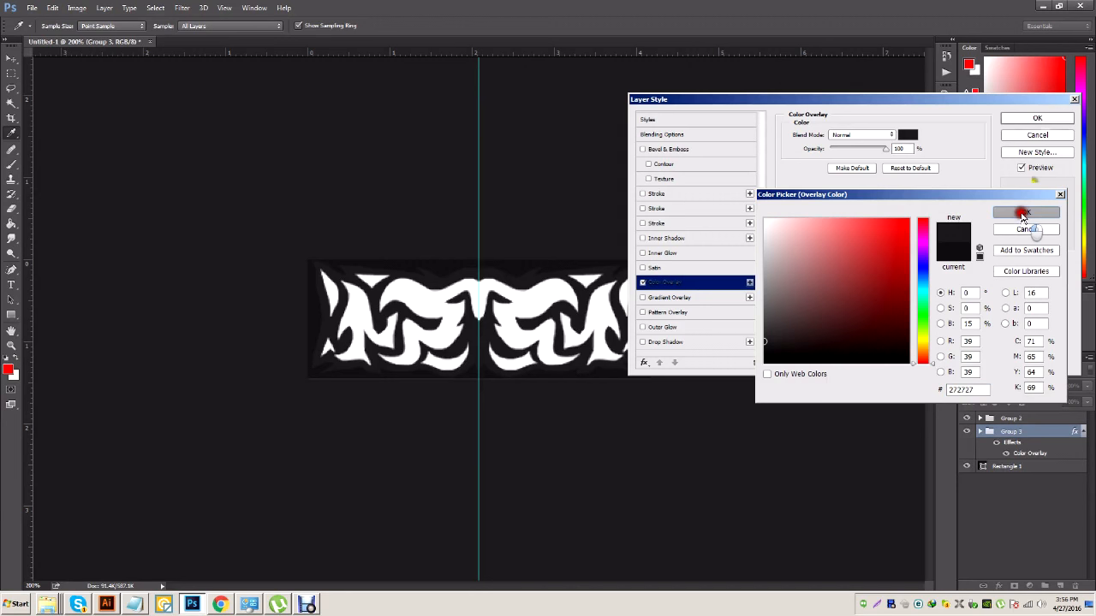
# Enable Bevel & Emboss on Group 3 with depth 1000%, size 0 px, highlight opacity 11% and shadow opacity 41%
pyautogui.click(644, 150)
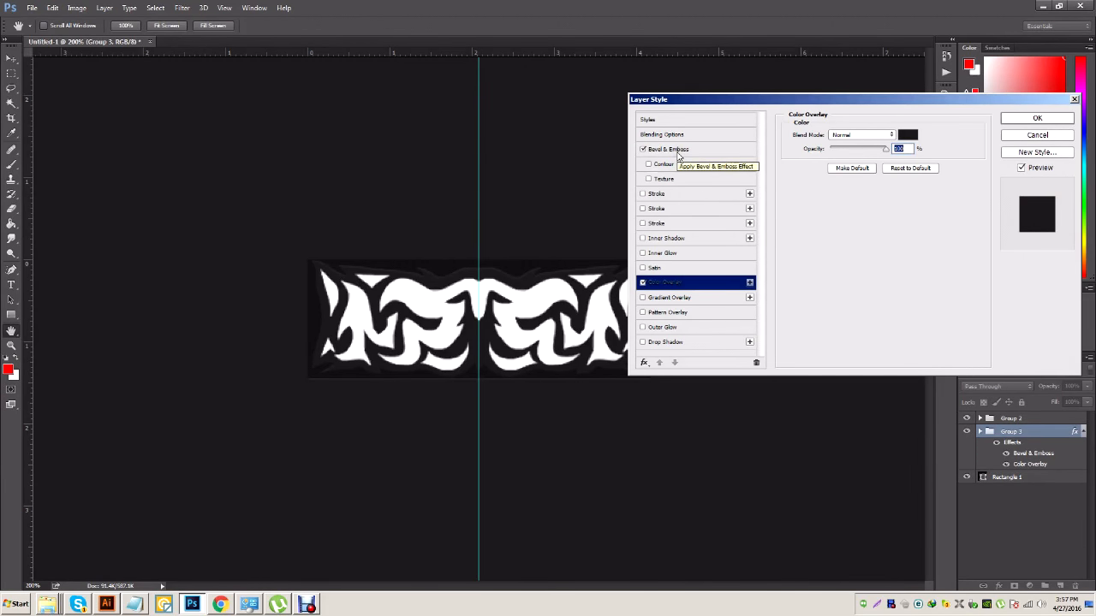
pyautogui.click(678, 150)
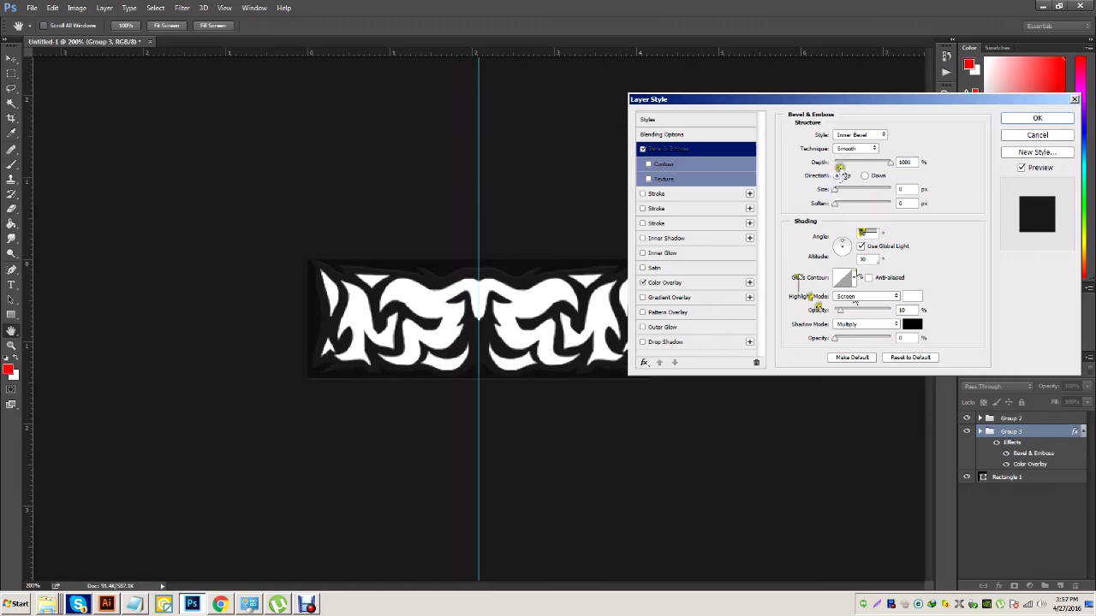
pyautogui.moveTo(891, 163); pyautogui.dragTo(928, 164)
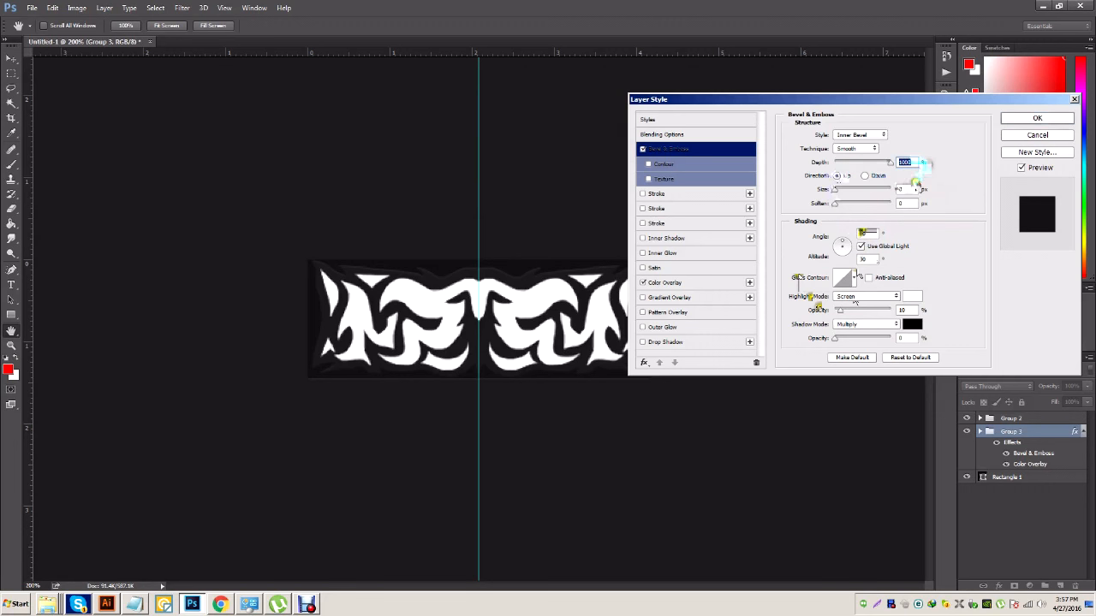
pyautogui.moveTo(888, 164); pyautogui.dragTo(793, 170)
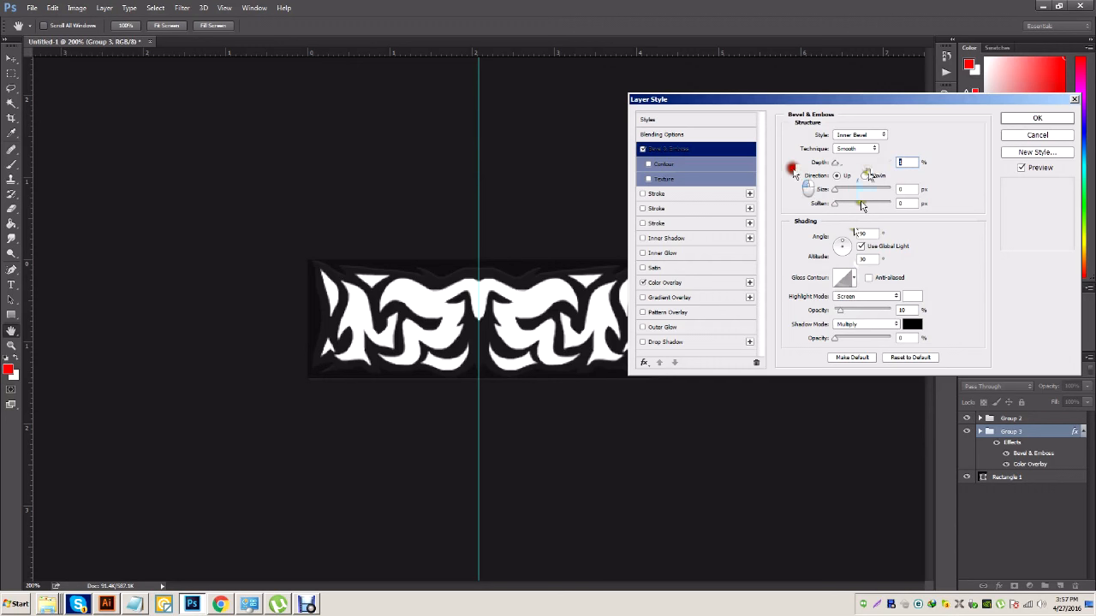
pyautogui.click(839, 189)
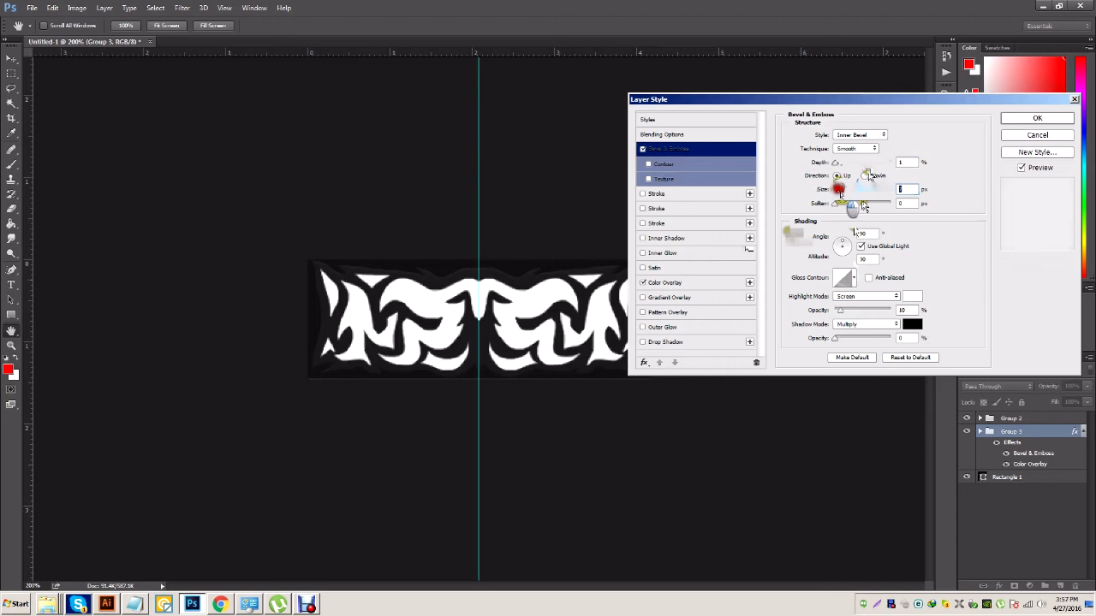
pyautogui.moveTo(839, 165); pyautogui.dragTo(828, 191)
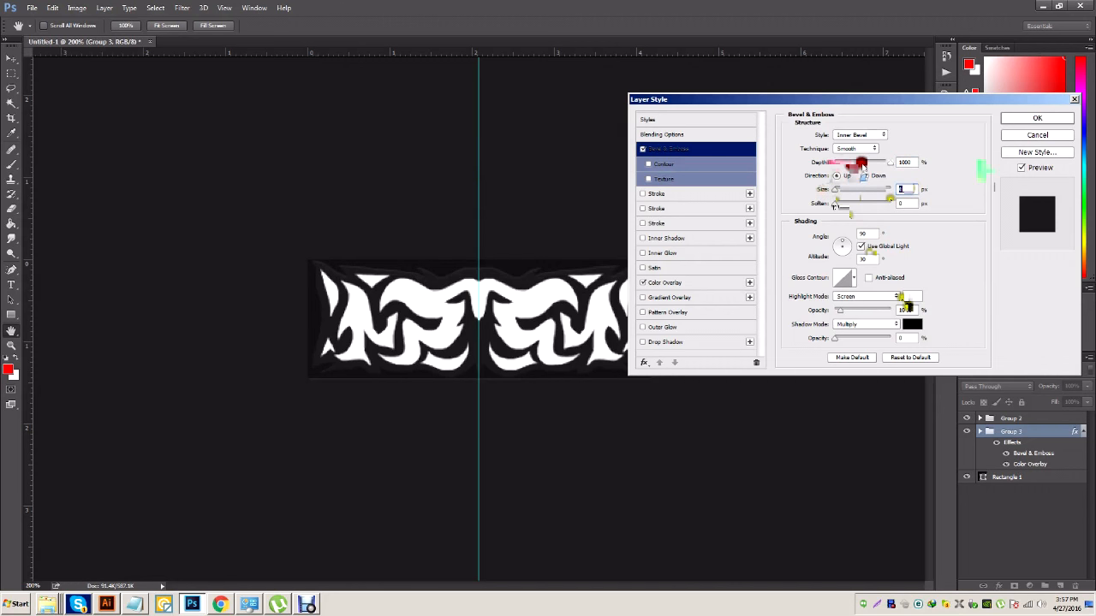
pyautogui.moveTo(841, 312); pyautogui.dragTo(841, 310)
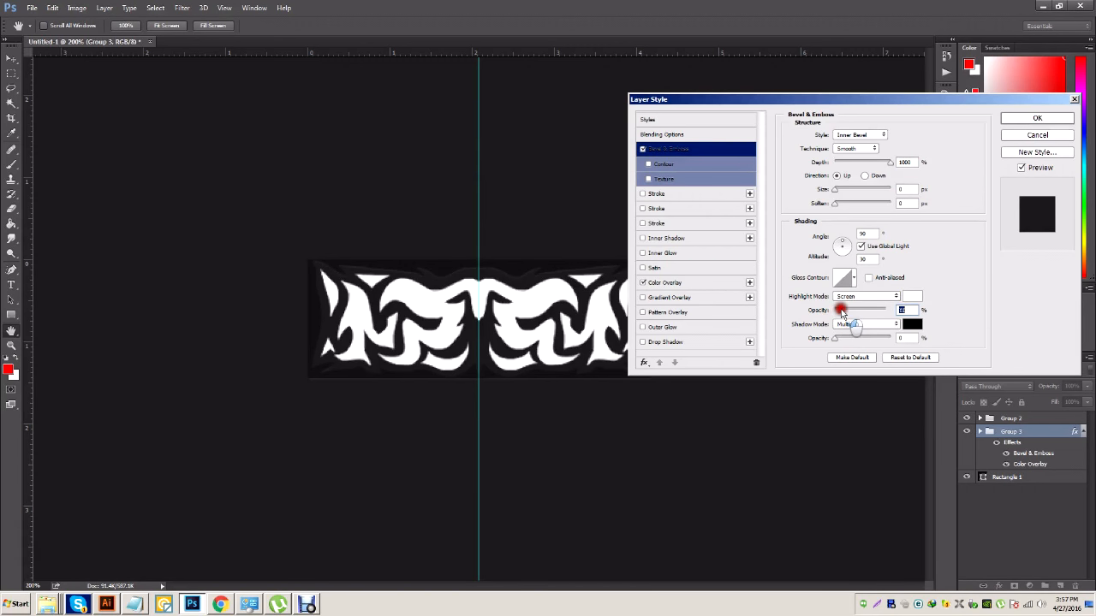
pyautogui.moveTo(836, 338); pyautogui.dragTo(857, 344)
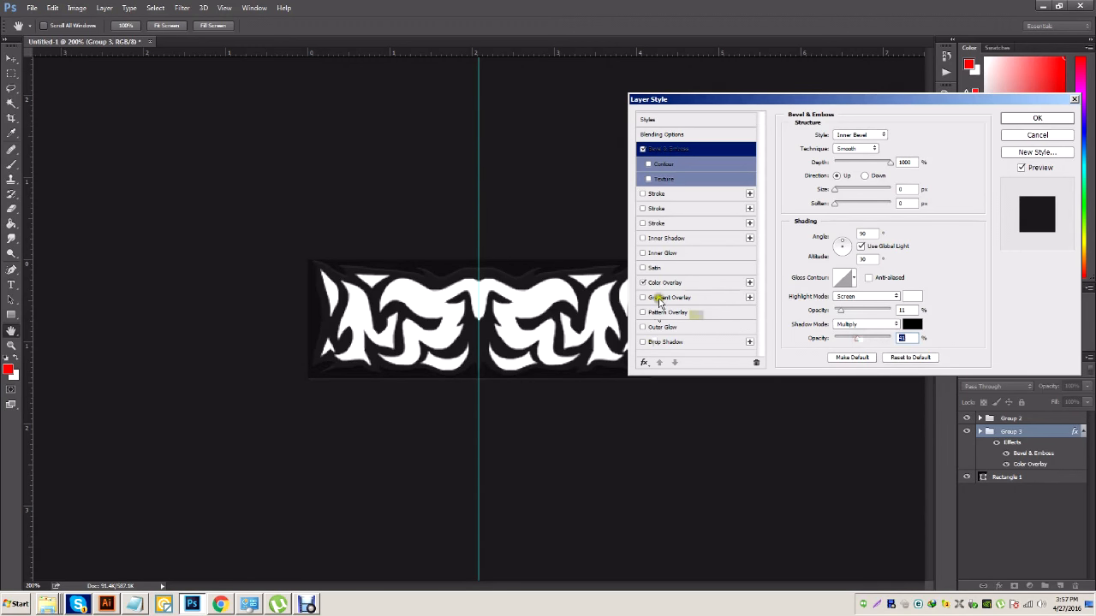
# Toggle Group 3's Color Overlay off and on to compare the artwork, and check the overlay colour
pyautogui.moveTo(662, 100); pyautogui.dragTo(702, 176)
pyautogui.moveTo(625, 114); pyautogui.dragTo(722, 165)
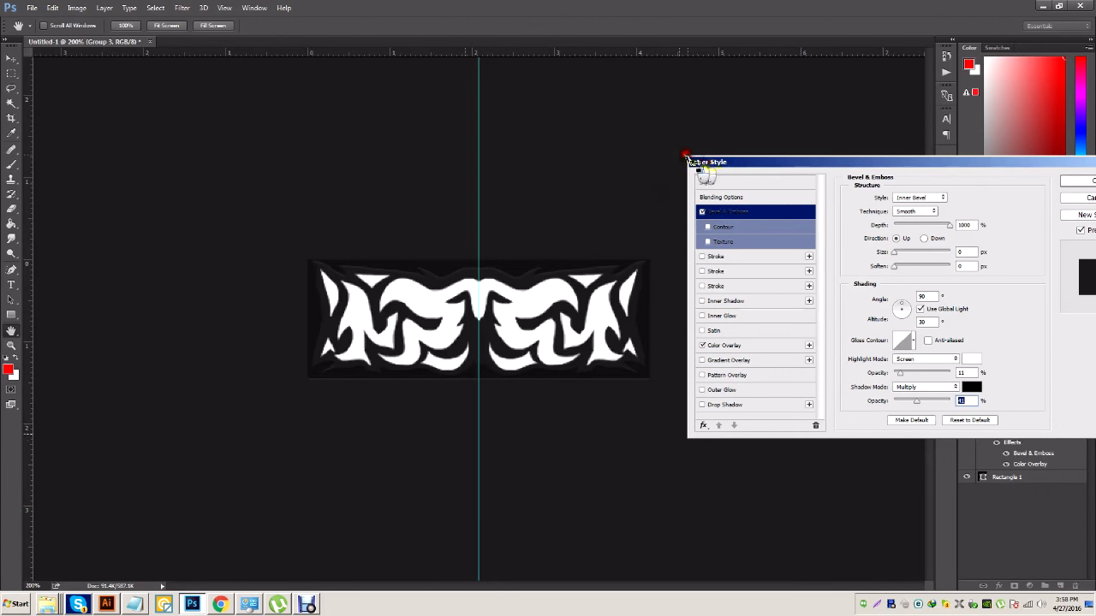
pyautogui.moveTo(685, 163); pyautogui.dragTo(645, 142)
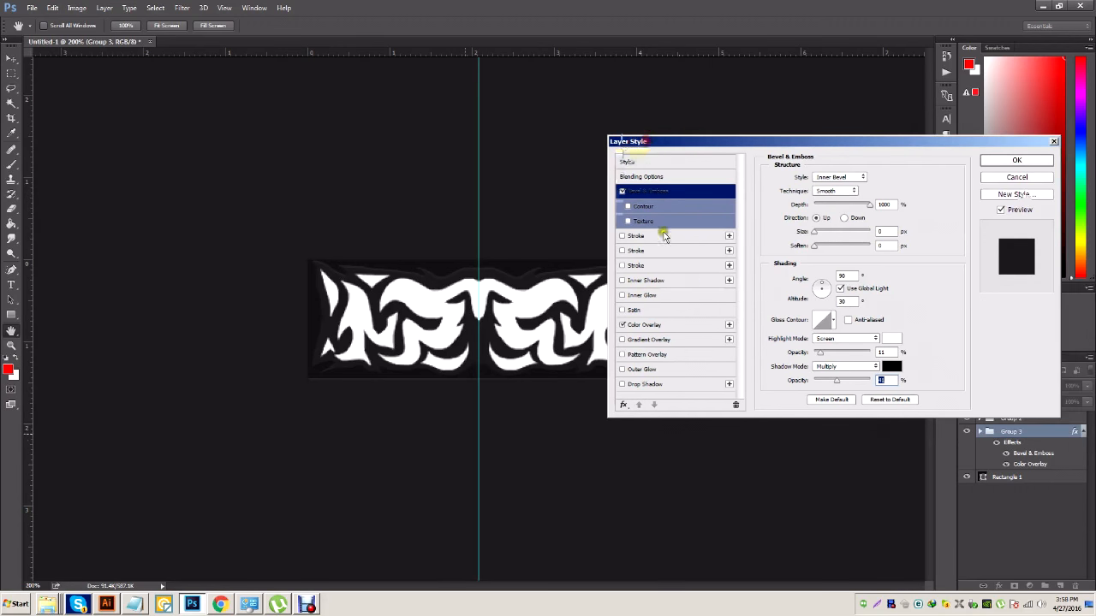
pyautogui.click(622, 324)
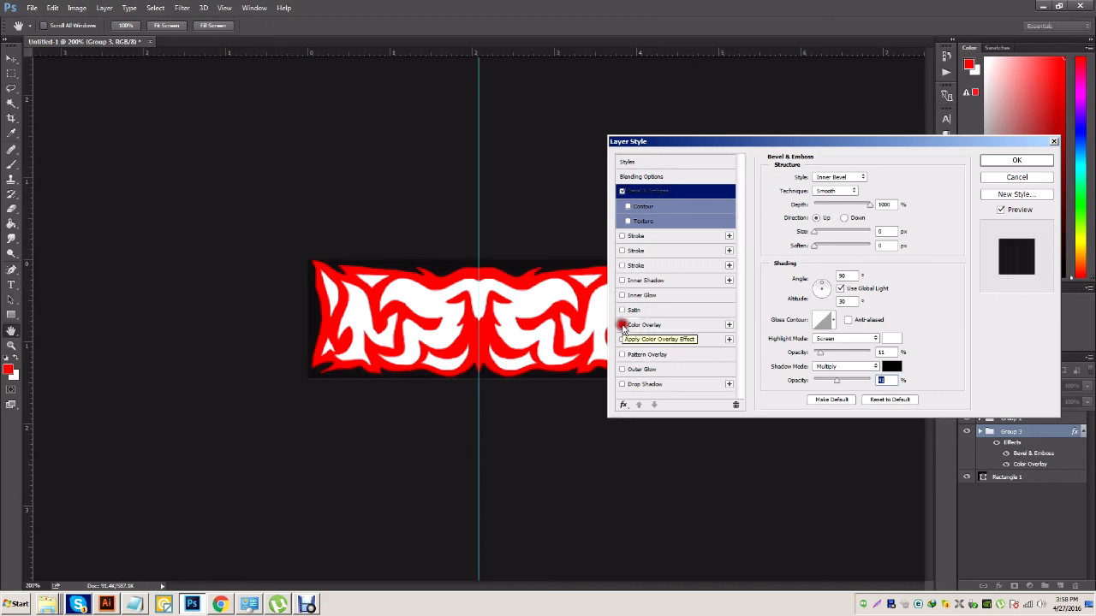
pyautogui.click(622, 327)
pyautogui.click(621, 325)
pyautogui.click(622, 325)
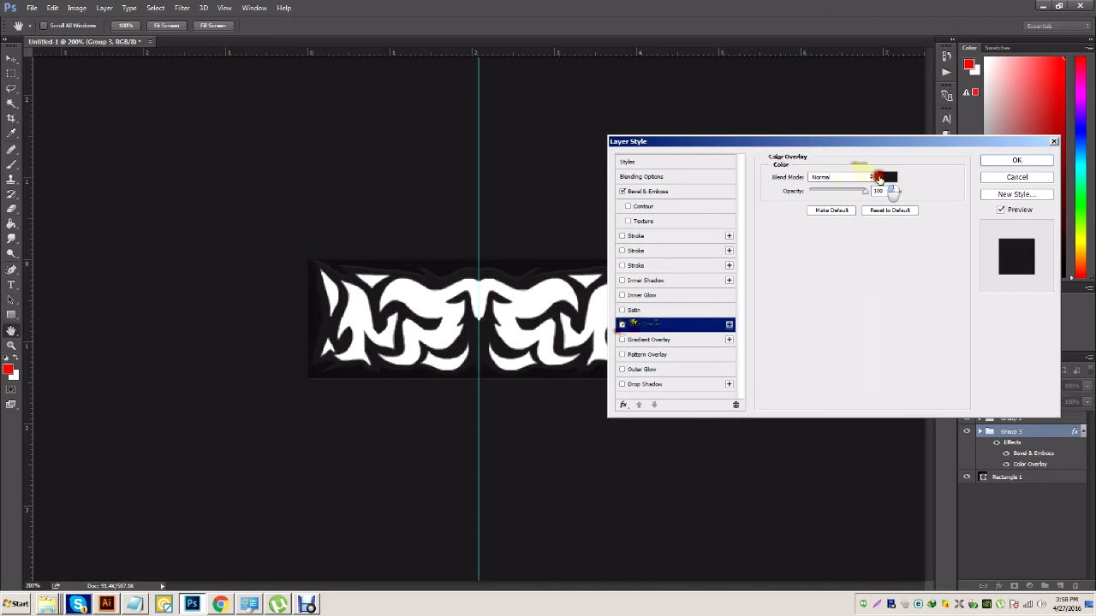
pyautogui.click(879, 178)
pyautogui.click(1040, 208)
# Preview Group 3 with and without Bevel & Emboss, keep the effect enabled and apply the layer style
pyautogui.click(671, 192)
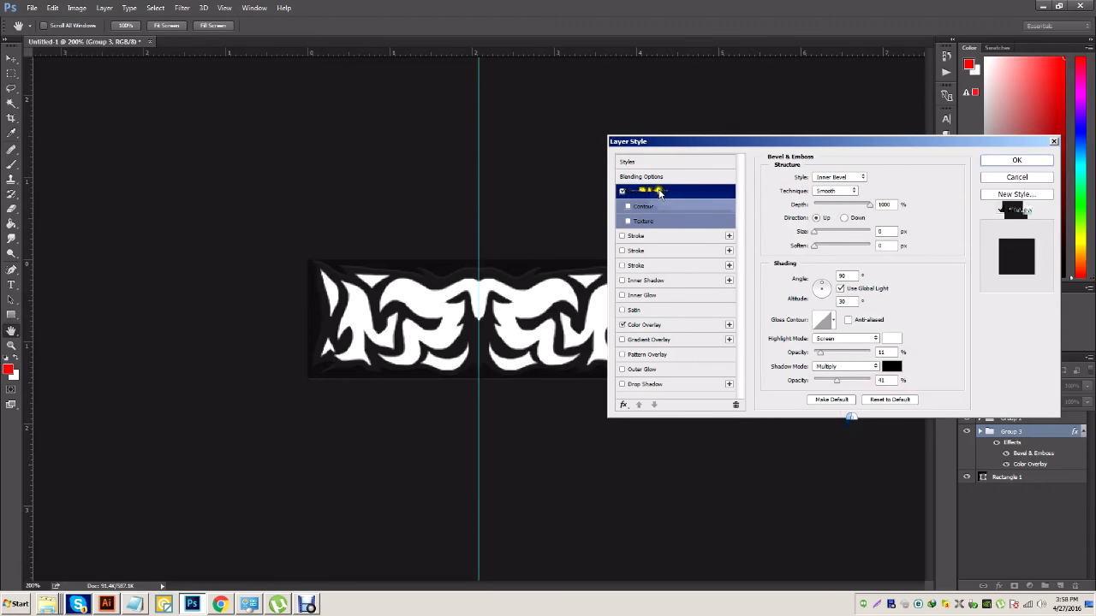
pyautogui.click(622, 190)
pyautogui.click(622, 191)
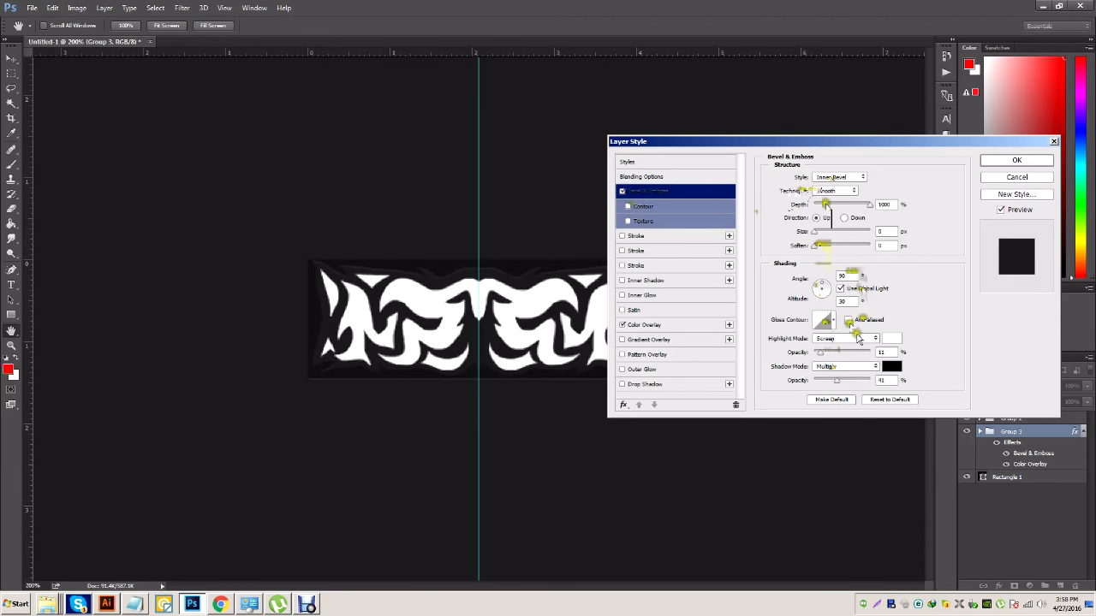
pyautogui.click(995, 160)
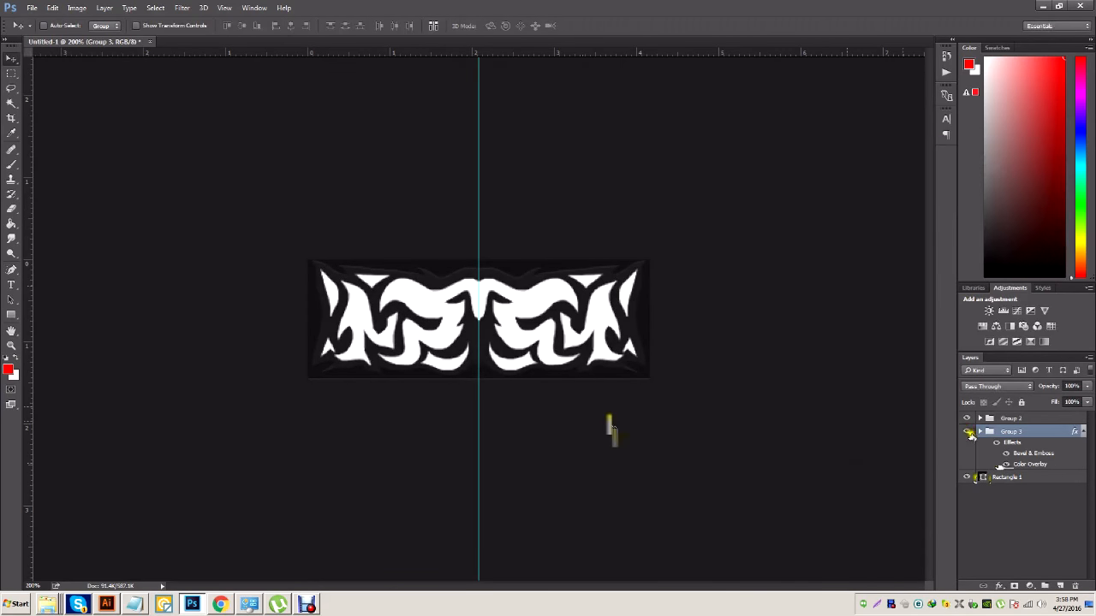
# Toggle the visibility of the white graphic's group, Group 2, to compare the artwork with and without it
pyautogui.click(989, 420)
pyautogui.click(966, 419)
pyautogui.click(966, 419)
pyautogui.click(966, 419)
pyautogui.click(966, 420)
pyautogui.click(965, 419)
pyautogui.click(965, 419)
# Add a Color Overlay effect to Group 2, the white graphic, using the grey colour 404040
pyautogui.rightClick(1003, 419)
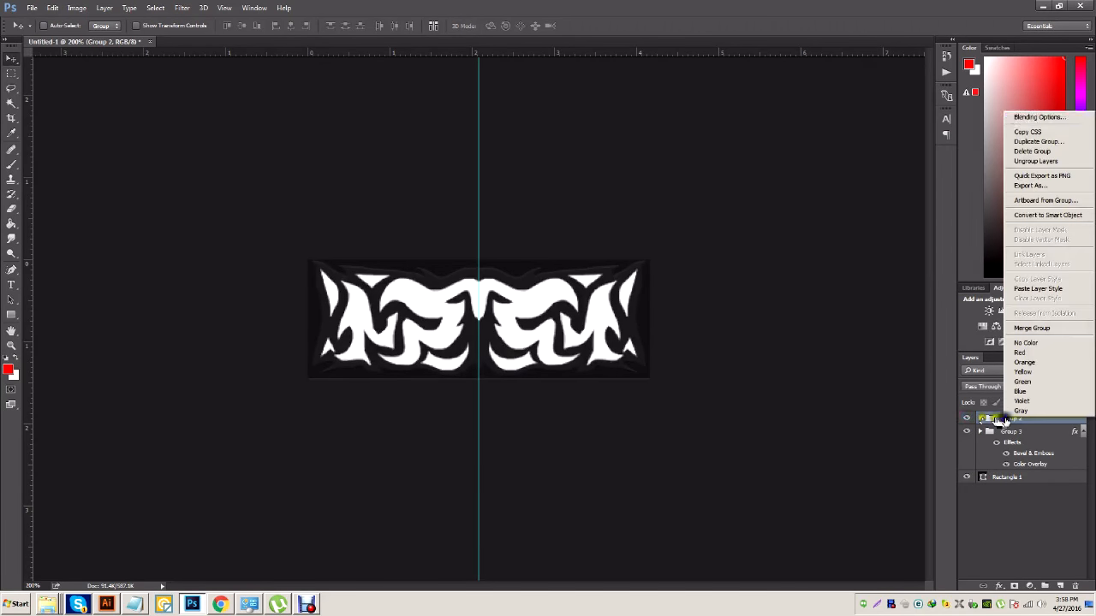
pyautogui.click(1015, 119)
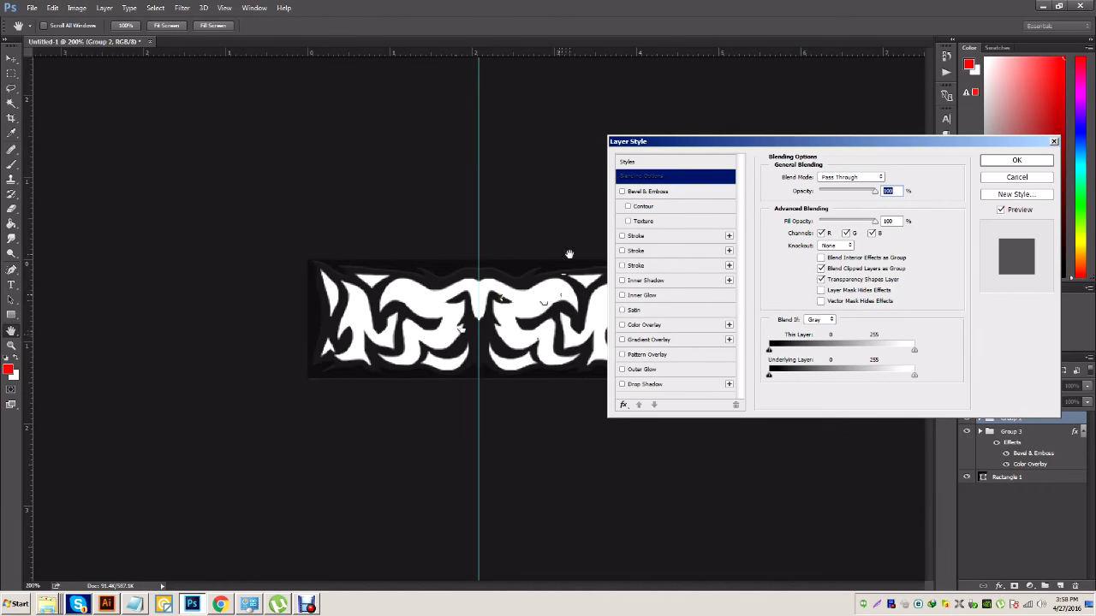
pyautogui.moveTo(626, 142); pyautogui.dragTo(772, 123)
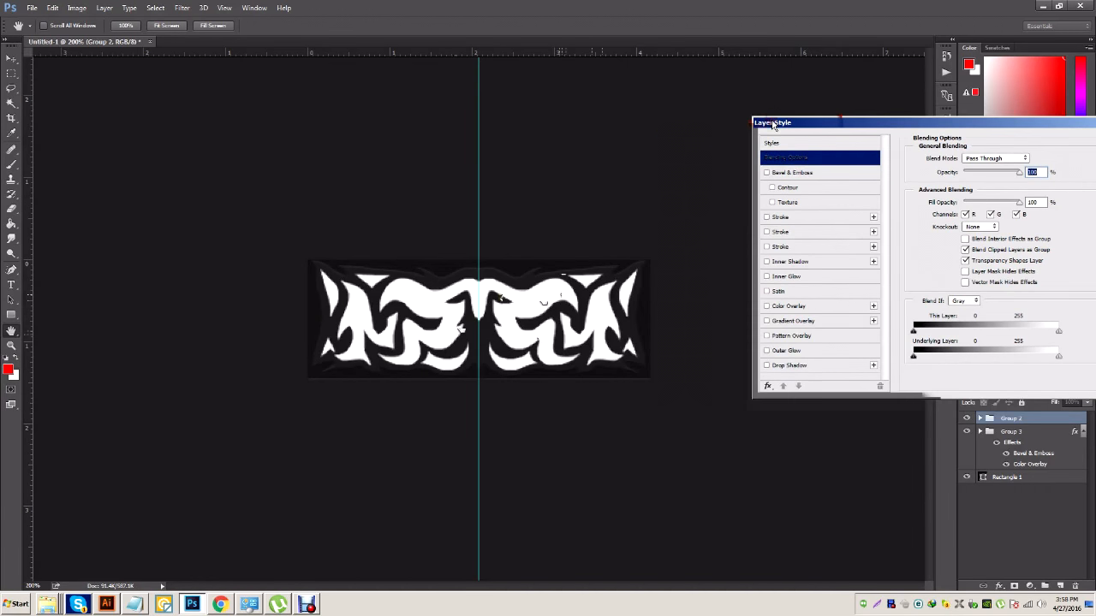
pyautogui.moveTo(703, 150); pyautogui.dragTo(681, 168)
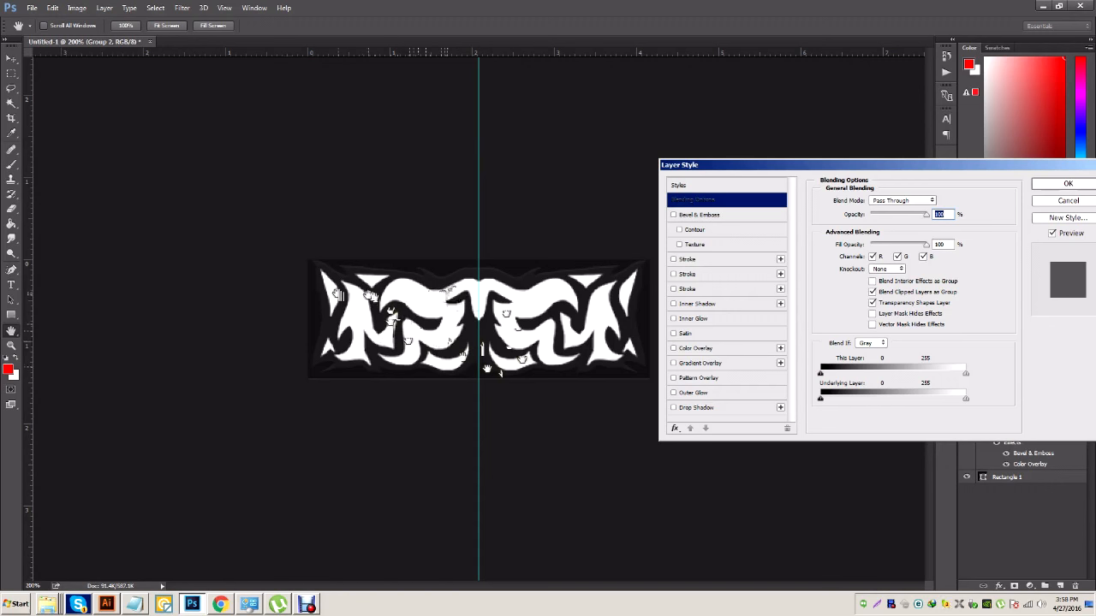
pyautogui.moveTo(715, 169); pyautogui.dragTo(659, 166)
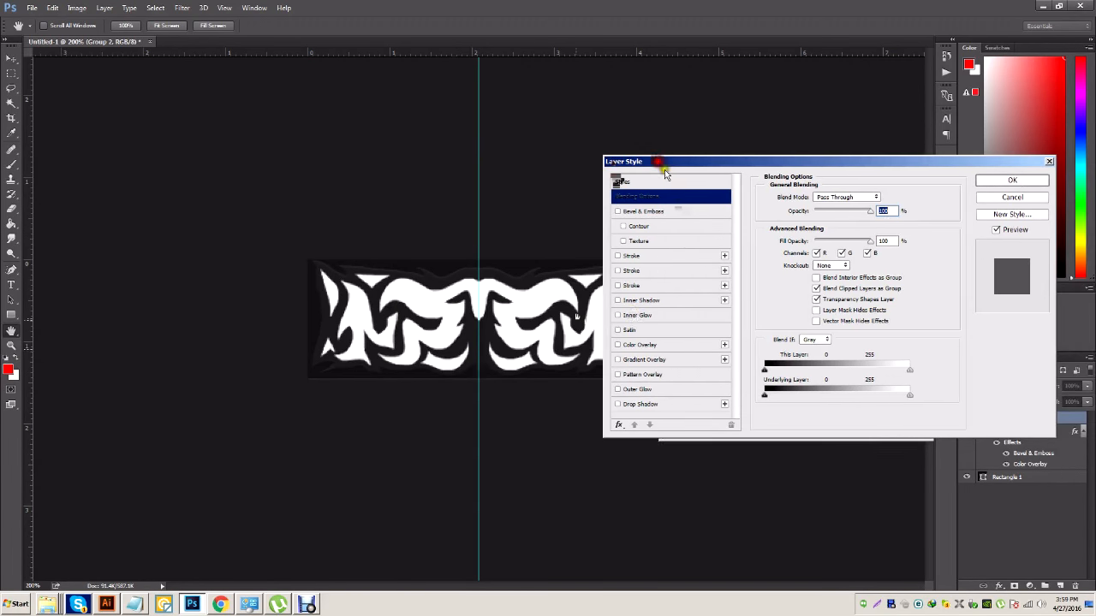
pyautogui.click(617, 344)
pyautogui.click(642, 345)
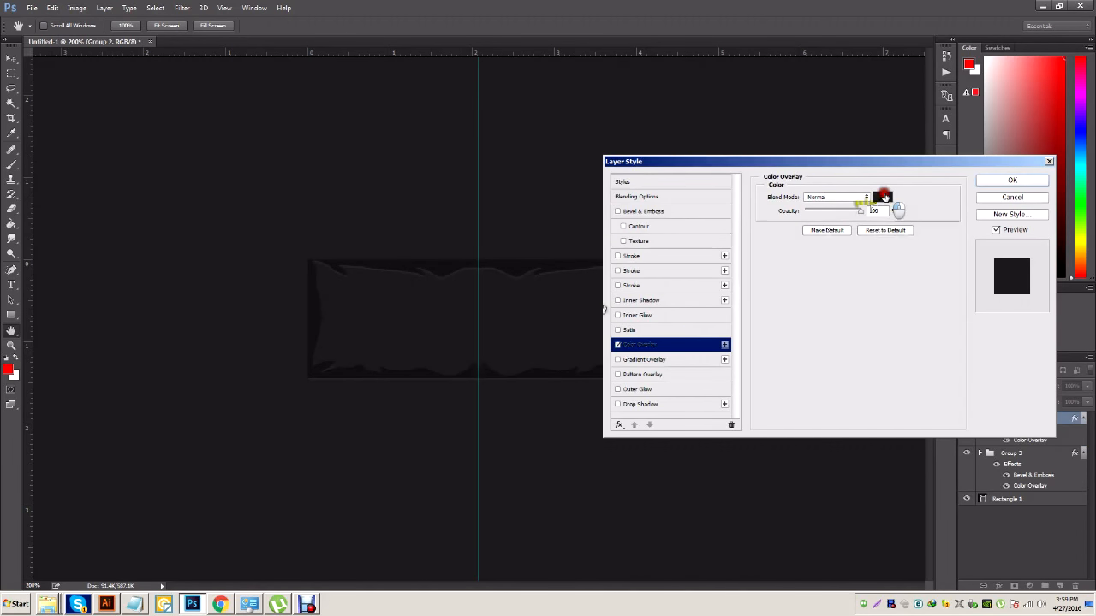
pyautogui.click(884, 197)
pyautogui.write('343434')
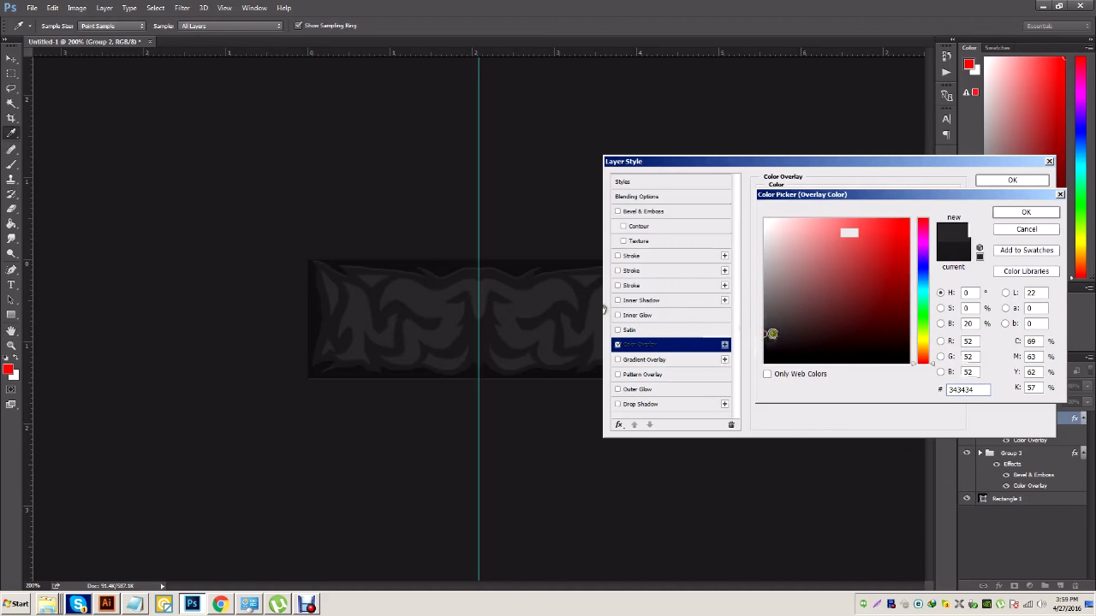
pyautogui.click(761, 330)
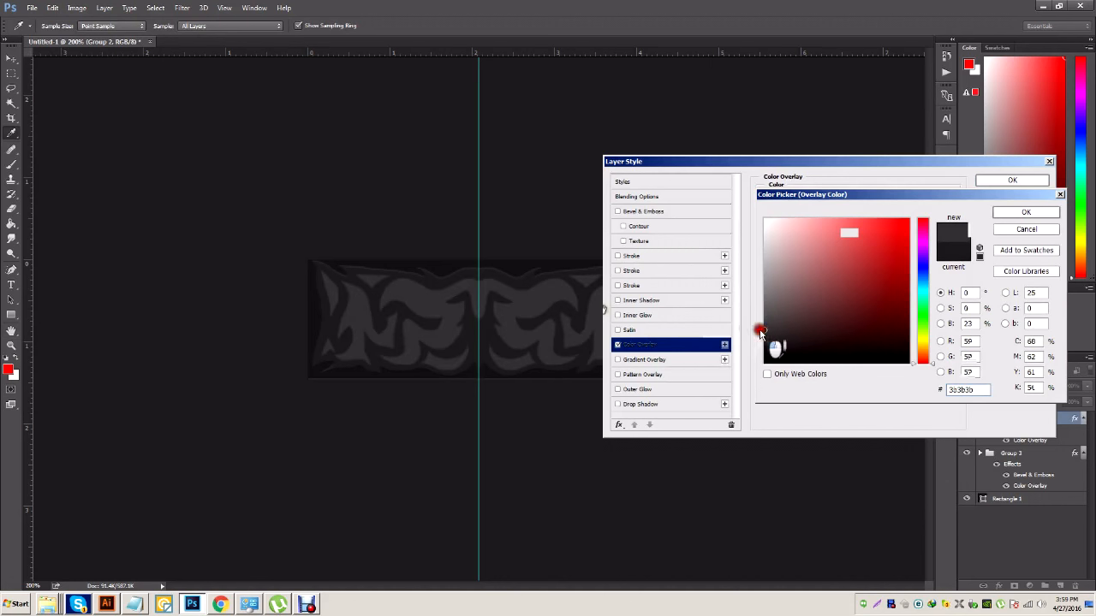
pyautogui.click(758, 326)
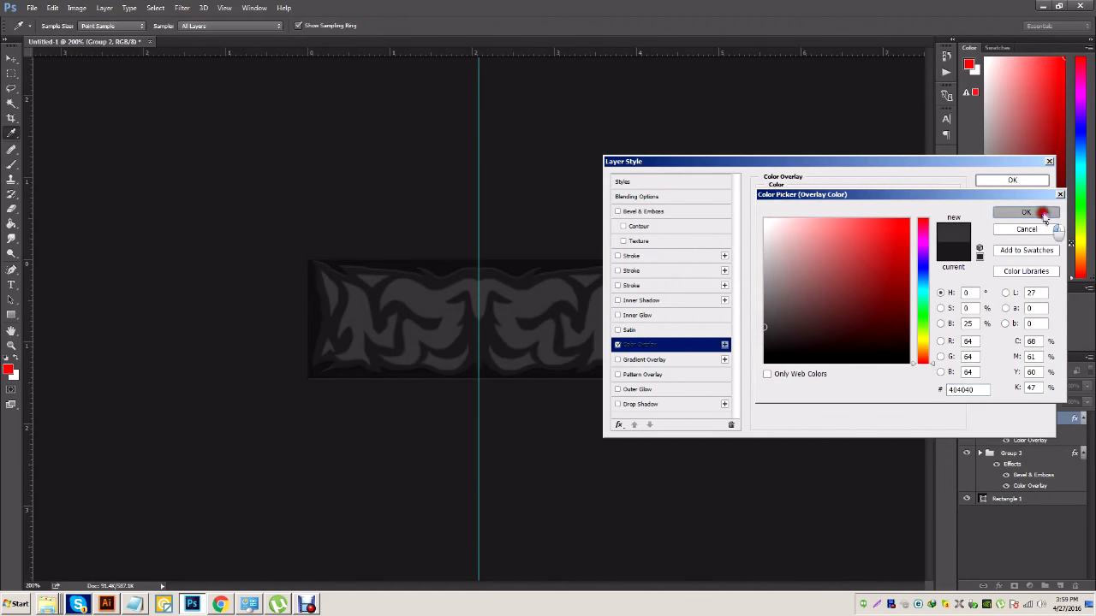
pyautogui.click(1042, 213)
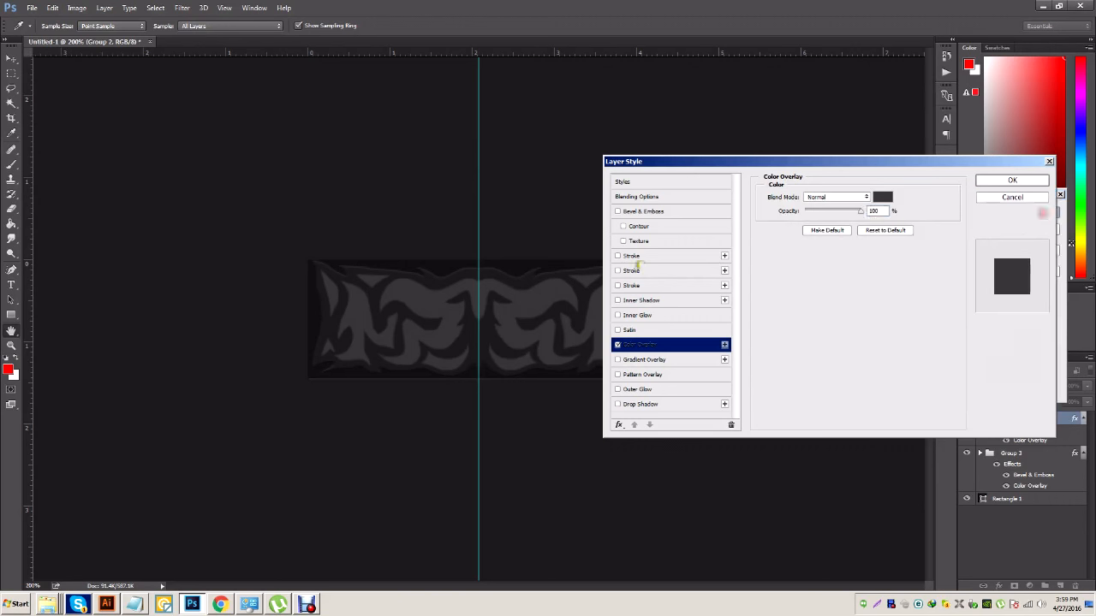
# Enable Bevel & Emboss on Group 2 with the shadow opacity lowered to nearly zero, and apply the layer style
pyautogui.click(634, 212)
pyautogui.moveTo(841, 410); pyautogui.dragTo(814, 403)
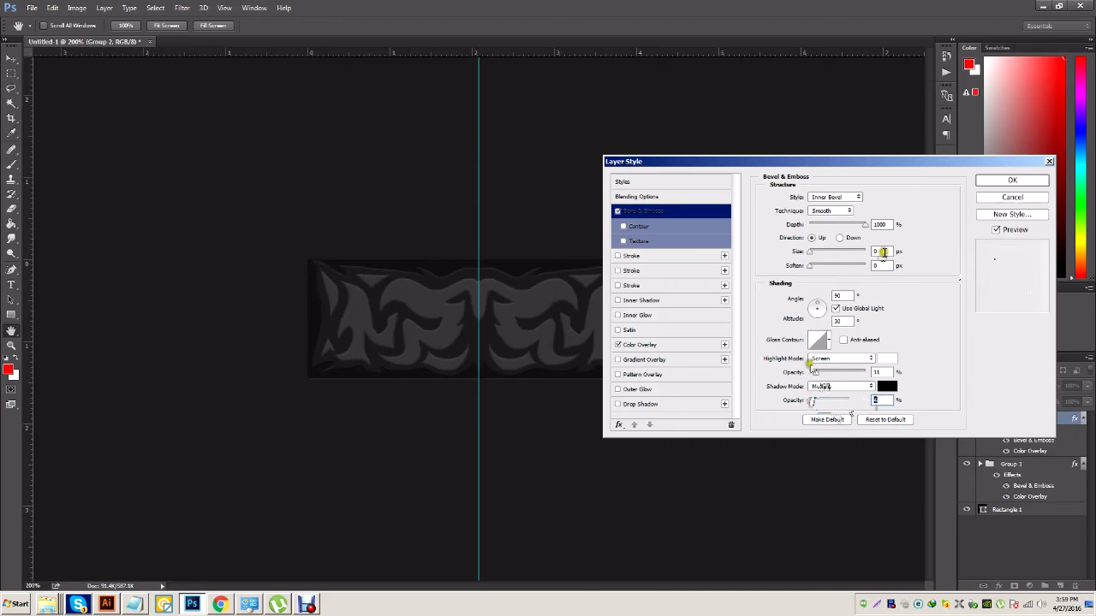
pyautogui.click(982, 180)
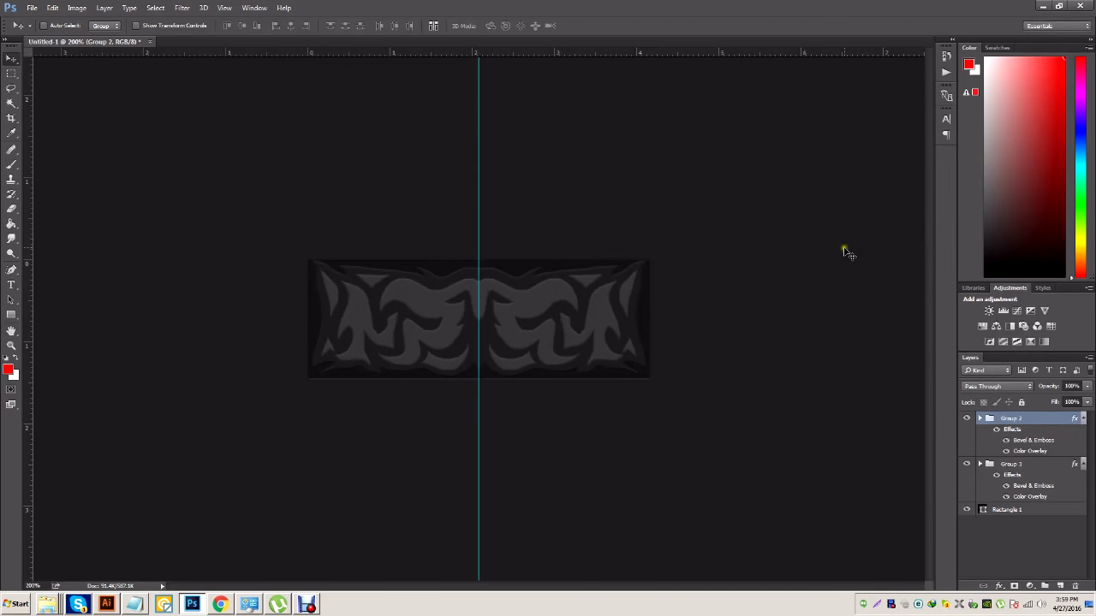
# Create a new empty layer with default settings above Group 2
pyautogui.hotkey('ctrl', '+')
pyautogui.hotkey('ctrl', '+')
pyautogui.hotkey('ctrl', '+')
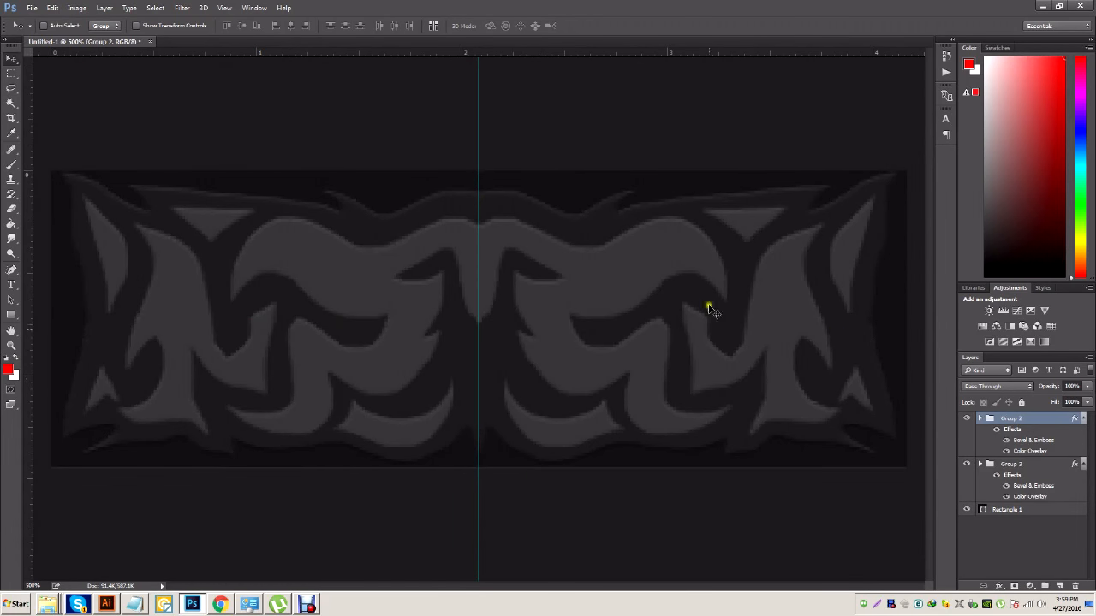
pyautogui.click(106, 8)
pyautogui.moveTo(113, 20)
pyautogui.click(257, 20)
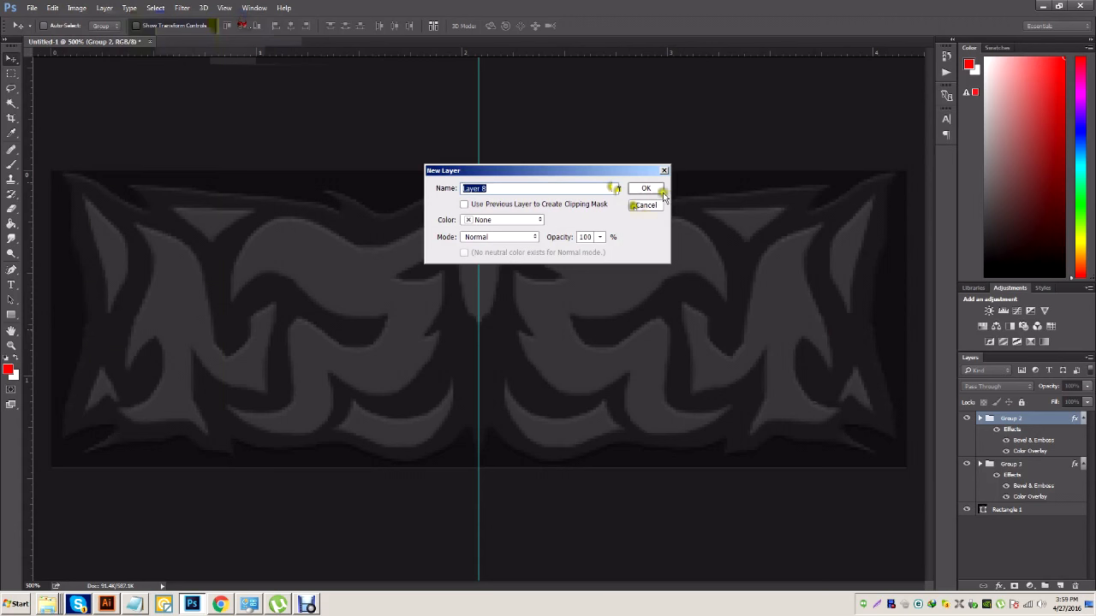
pyautogui.click(659, 190)
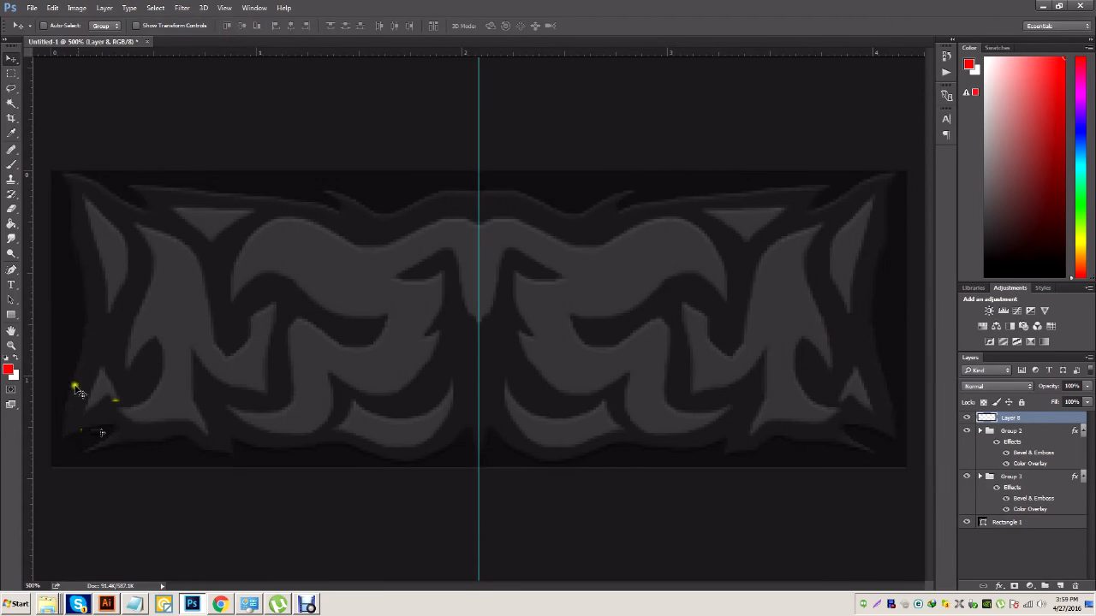
# Choose the Brush tool and set the foreground colour to white
pyautogui.click(11, 164)
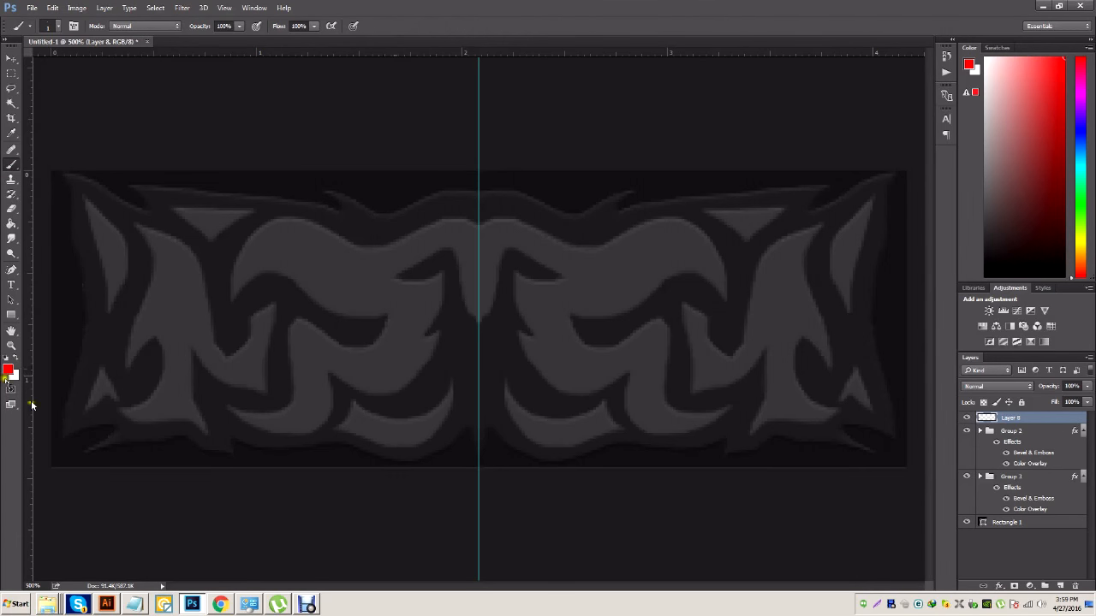
pyautogui.click(7, 370)
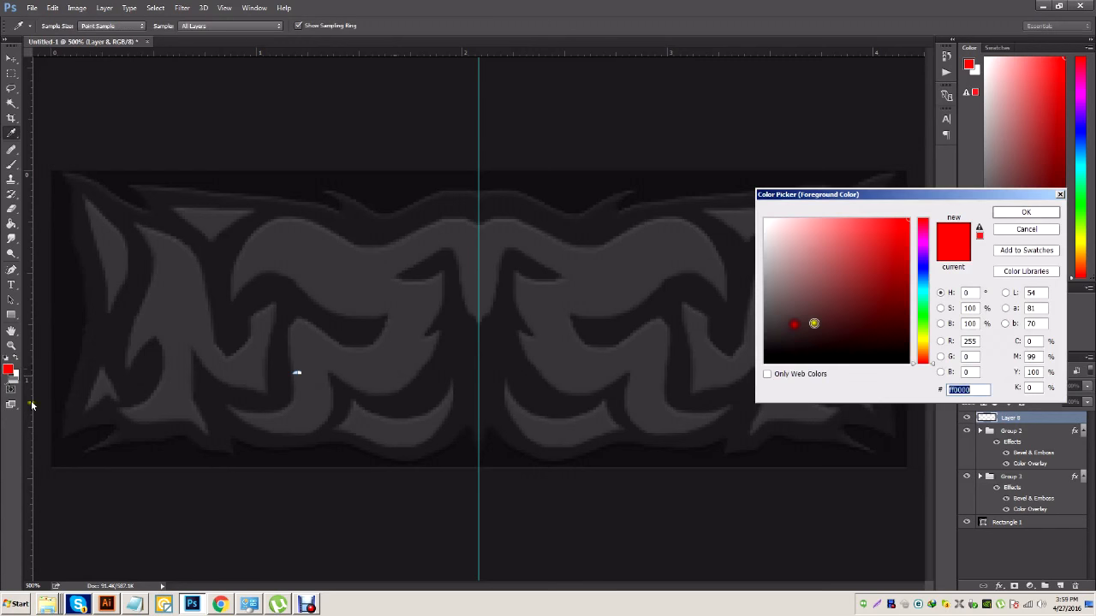
pyautogui.click(1021, 213)
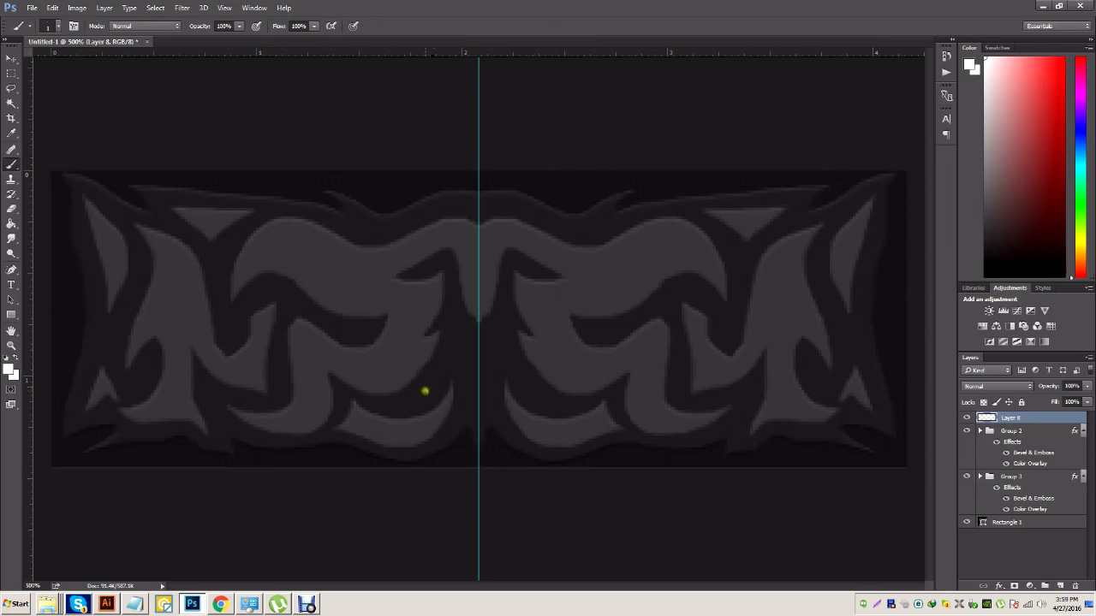
# Draw a closed, flame-like spiky outline in white over the left half of the graphic with the 1 px brush
pyautogui.moveTo(425, 401)
pyautogui.mouseDown()
pyautogui.moveTo(366, 369)
pyautogui.moveTo(383, 380)
pyautogui.moveTo(331, 398)
pyautogui.moveTo(305, 358)
pyautogui.moveTo(320, 334)
pyautogui.moveTo(302, 302)
pyautogui.moveTo(264, 400)
pyautogui.moveTo(222, 379)
pyautogui.moveTo(191, 353)
pyautogui.moveTo(200, 328)
pyautogui.moveTo(247, 281)
pyautogui.moveTo(196, 297)
pyautogui.moveTo(170, 286)
pyautogui.moveTo(175, 237)
pyautogui.moveTo(133, 207)
pyautogui.mouseUp()
pyautogui.moveTo(66, 190)
pyautogui.mouseDown()
pyautogui.moveTo(136, 313)
pyautogui.moveTo(76, 281)
pyautogui.moveTo(162, 349)
pyautogui.moveTo(90, 342)
pyautogui.moveTo(158, 373)
pyautogui.moveTo(75, 399)
pyautogui.moveTo(162, 398)
pyautogui.moveTo(179, 406)
pyautogui.moveTo(109, 416)
pyautogui.moveTo(184, 419)
pyautogui.moveTo(240, 438)
pyautogui.moveTo(226, 405)
pyautogui.moveTo(297, 438)
pyautogui.moveTo(307, 412)
pyautogui.moveTo(438, 445)
pyautogui.moveTo(376, 416)
pyautogui.moveTo(463, 446)
pyautogui.moveTo(422, 400)
pyautogui.mouseUp()
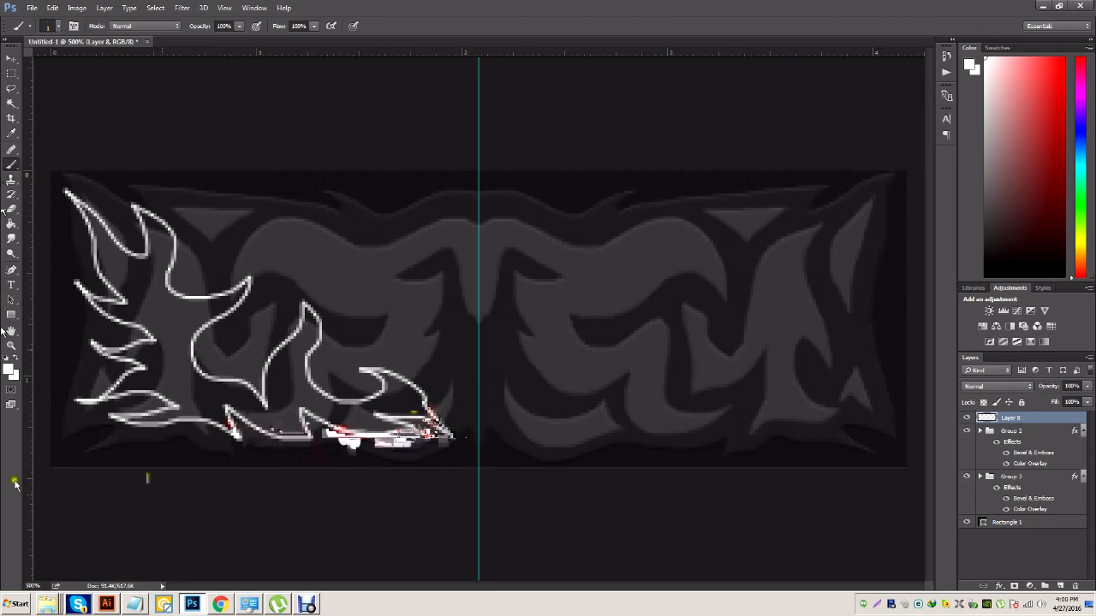
pyautogui.moveTo(83, 401); pyautogui.dragTo(145, 374)
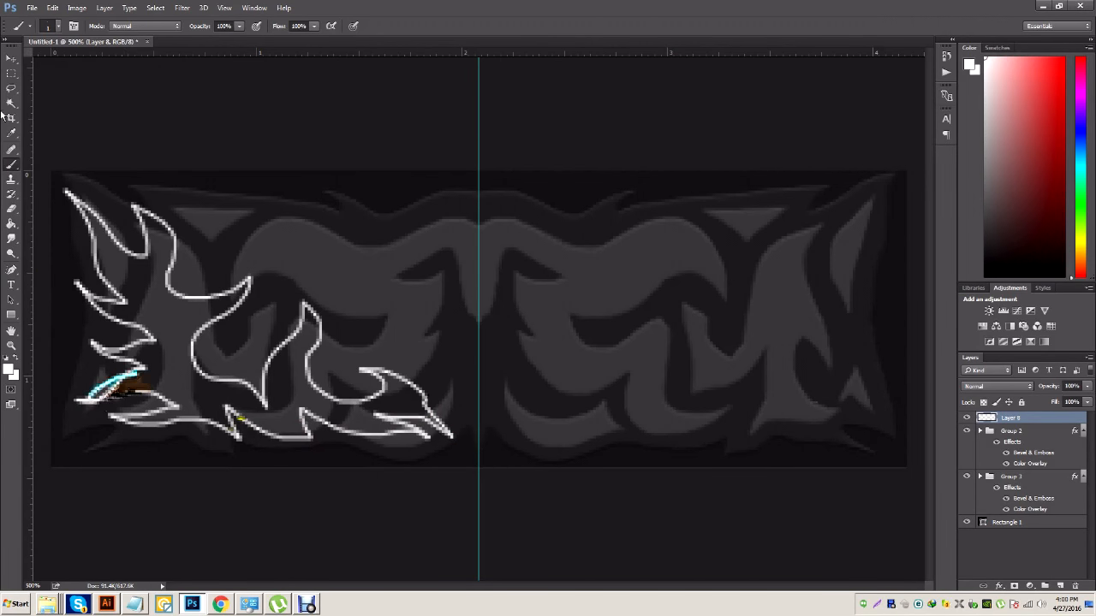
# Fill the flame outline with white and paint over leftover gaps around its inner spikes with the 1 px brush
pyautogui.click(11, 223)
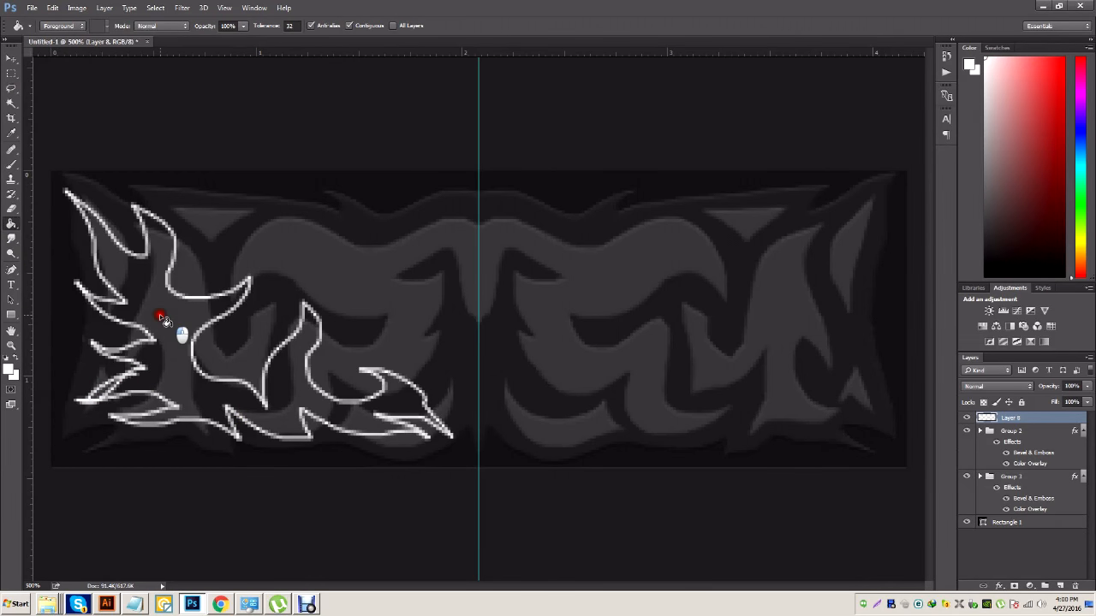
pyautogui.click(163, 319)
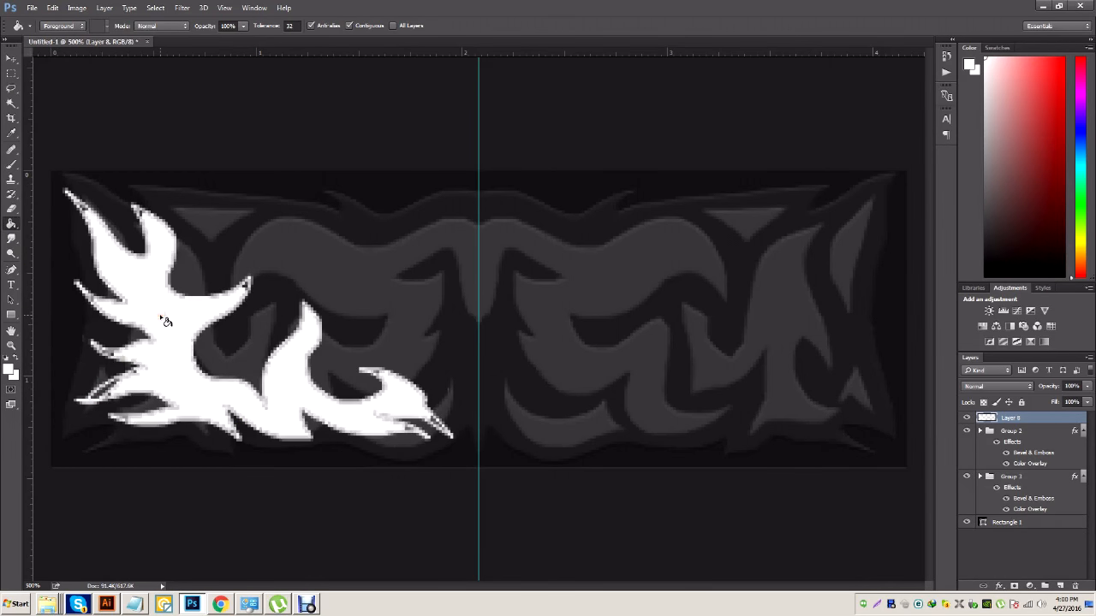
pyautogui.click(12, 166)
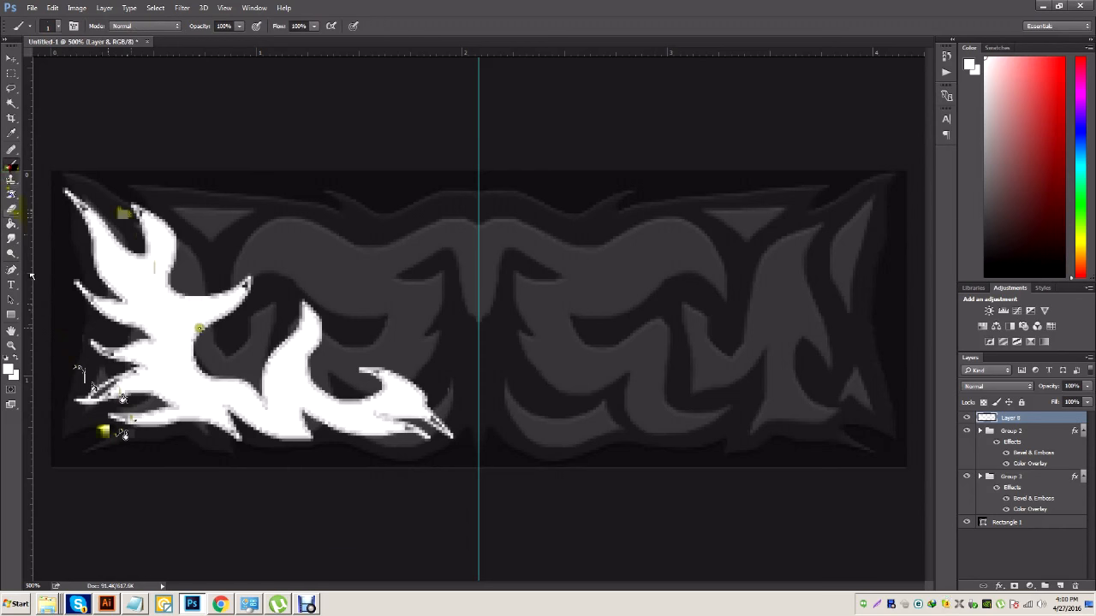
pyautogui.hotkey('ctrl', '+')
pyautogui.hotkey('ctrl', '+')
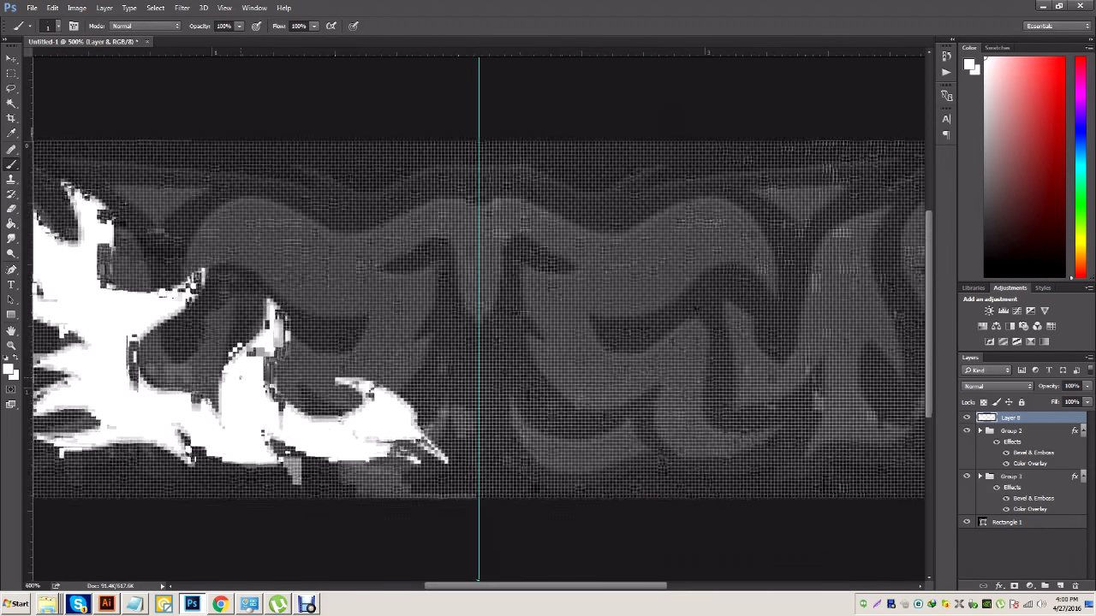
pyautogui.hotkey('ctrl', '+')
pyautogui.hotkey('ctrl', '+')
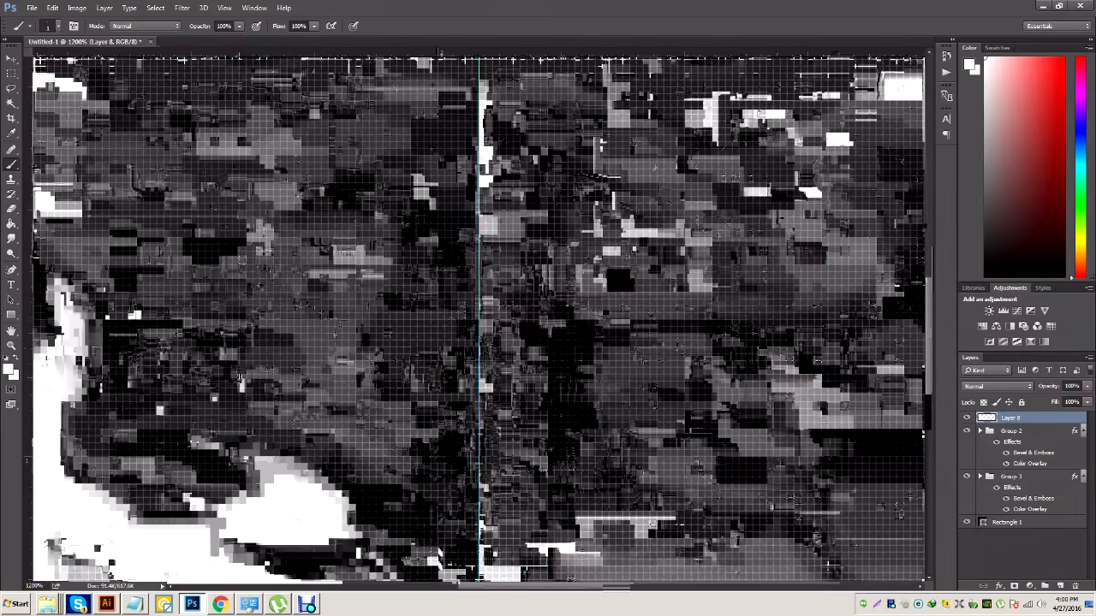
pyautogui.scroll(-2, 279, 347)
pyautogui.scroll(-3, 279, 347)
pyautogui.moveTo(506, 586); pyautogui.dragTo(471, 575)
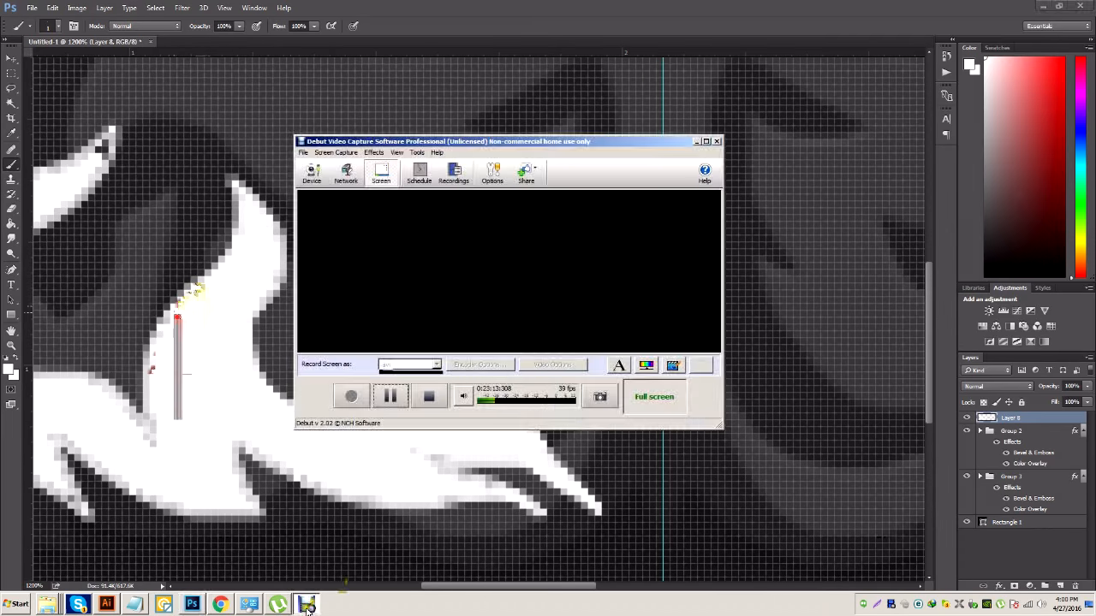
pyautogui.moveTo(441, 590); pyautogui.dragTo(374, 589)
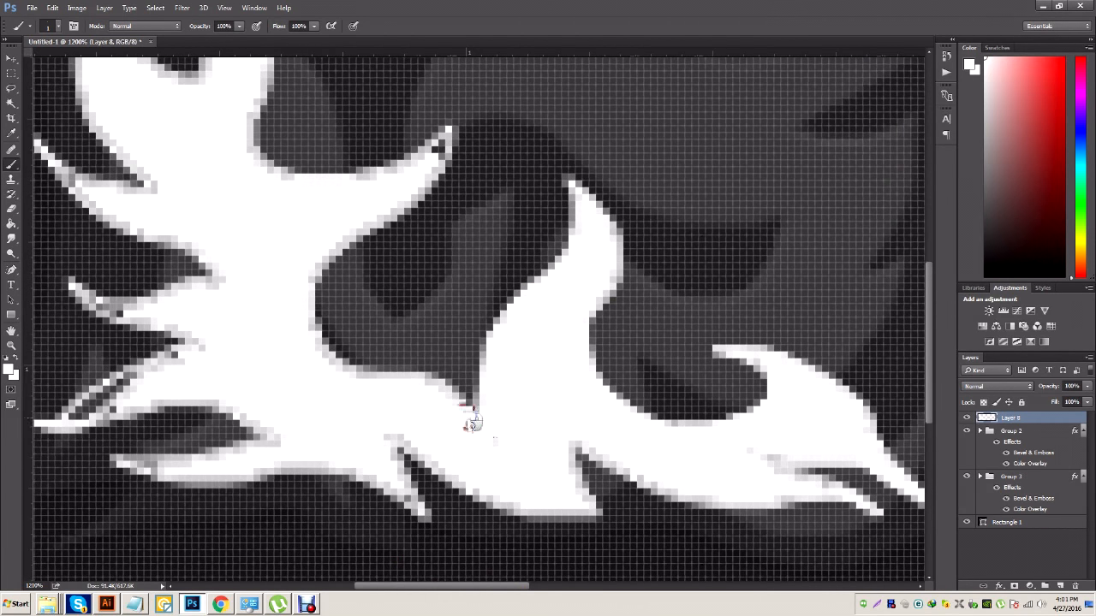
pyautogui.moveTo(459, 410)
pyautogui.mouseDown()
pyautogui.moveTo(413, 378)
pyautogui.moveTo(435, 401)
pyautogui.moveTo(431, 389)
pyautogui.moveTo(343, 370)
pyautogui.moveTo(304, 304)
pyautogui.moveTo(329, 248)
pyautogui.moveTo(447, 139)
pyautogui.mouseUp()
pyautogui.scroll(5, 248, 172)
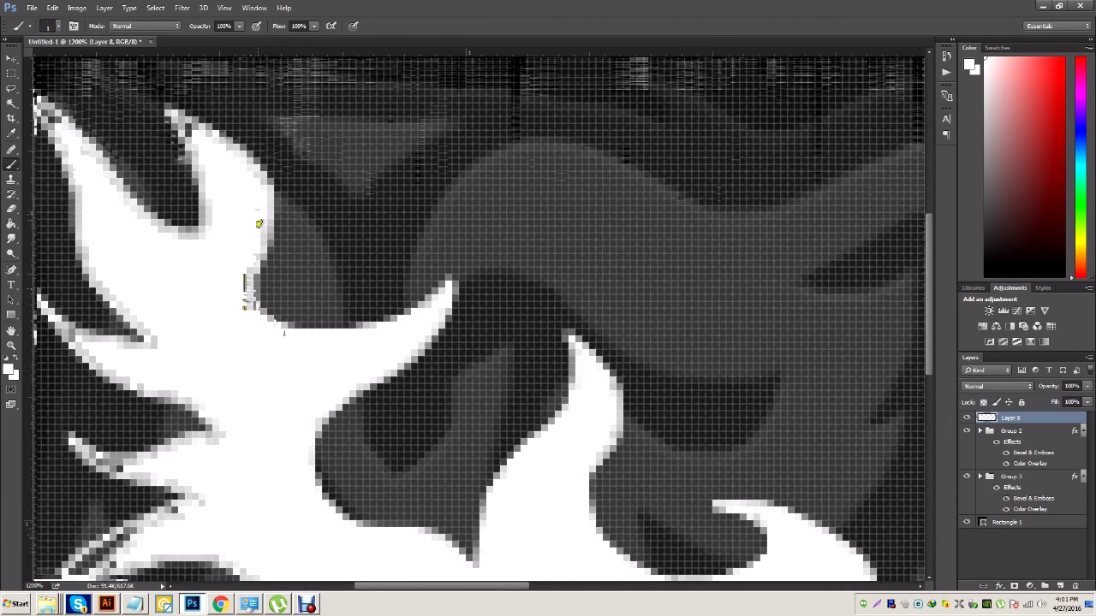
# Paint over the unfilled gaps and rough pixels in the upper-left and left-side spikes of the flame in white
pyautogui.moveTo(254, 177)
pyautogui.mouseDown()
pyautogui.moveTo(180, 127)
pyautogui.moveTo(204, 152)
pyautogui.moveTo(204, 237)
pyautogui.moveTo(151, 222)
pyautogui.moveTo(99, 159)
pyautogui.mouseUp()
pyautogui.moveTo(428, 586); pyautogui.dragTo(398, 585)
pyautogui.moveTo(197, 102); pyautogui.dragTo(311, 340)
pyautogui.scroll(-1, 311, 341)
pyautogui.moveTo(208, 74)
pyautogui.mouseDown()
pyautogui.moveTo(245, 159)
pyautogui.moveTo(251, 245)
pyautogui.moveTo(320, 330)
pyautogui.mouseUp()
pyautogui.scroll(-1, 342, 351)
pyautogui.moveTo(218, 273)
pyautogui.mouseDown()
pyautogui.moveTo(265, 318)
pyautogui.moveTo(368, 358)
pyautogui.moveTo(317, 403)
pyautogui.moveTo(399, 403)
pyautogui.moveTo(283, 420)
pyautogui.moveTo(344, 448)
pyautogui.mouseUp()
pyautogui.scroll(-3, 368, 456)
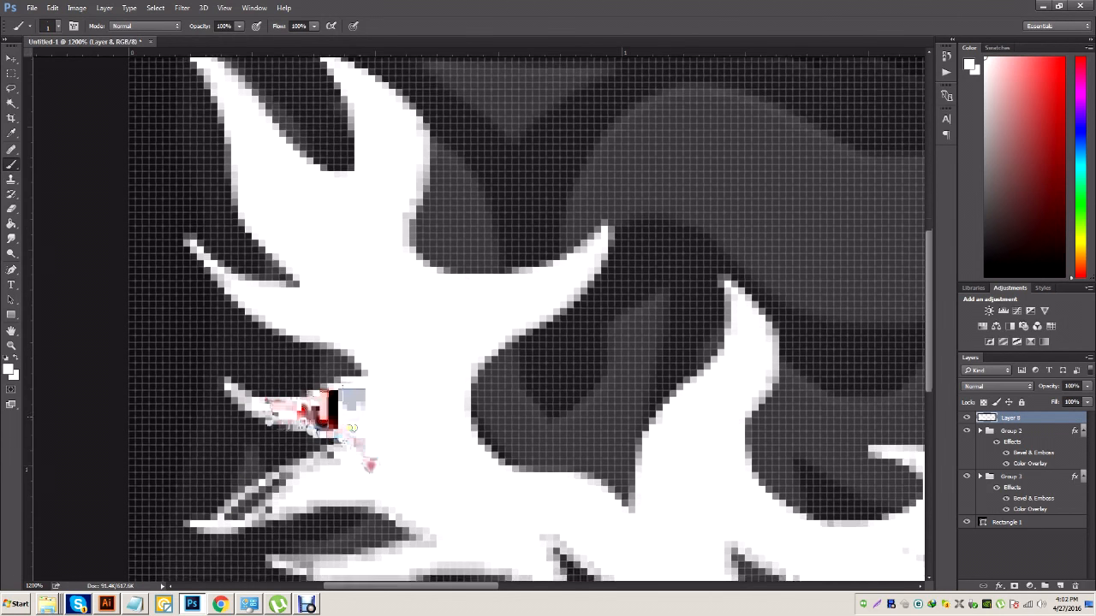
pyautogui.moveTo(262, 426); pyautogui.dragTo(228, 427)
# Erase stray pixels around the lower-left spikes of the flame with a 3 px eraser
pyautogui.press('e')
pyautogui.click(49, 25)
pyautogui.moveTo(72, 65); pyautogui.dragTo(63, 66)
pyautogui.click(271, 19)
pyautogui.moveTo(230, 411)
pyautogui.mouseDown()
pyautogui.moveTo(248, 414)
pyautogui.moveTo(229, 431)
pyautogui.moveTo(255, 429)
pyautogui.moveTo(341, 364)
pyautogui.mouseUp()
# Paint over the remaining gaps in the flame's bottom spikes and right-hand tail with the white brush
pyautogui.click(12, 164)
pyautogui.moveTo(418, 476)
pyautogui.mouseDown()
pyautogui.moveTo(549, 496)
pyautogui.moveTo(577, 518)
pyautogui.moveTo(535, 432)
pyautogui.moveTo(660, 508)
pyautogui.moveTo(776, 525)
pyautogui.moveTo(733, 462)
pyautogui.mouseUp()
pyautogui.moveTo(432, 446); pyautogui.dragTo(378, 411)
pyautogui.moveTo(417, 586); pyautogui.dragTo(479, 587)
pyautogui.moveTo(414, 451)
pyautogui.mouseDown()
pyautogui.moveTo(528, 500)
pyautogui.moveTo(721, 525)
pyautogui.mouseUp()
pyautogui.moveTo(593, 460); pyautogui.dragTo(699, 503)
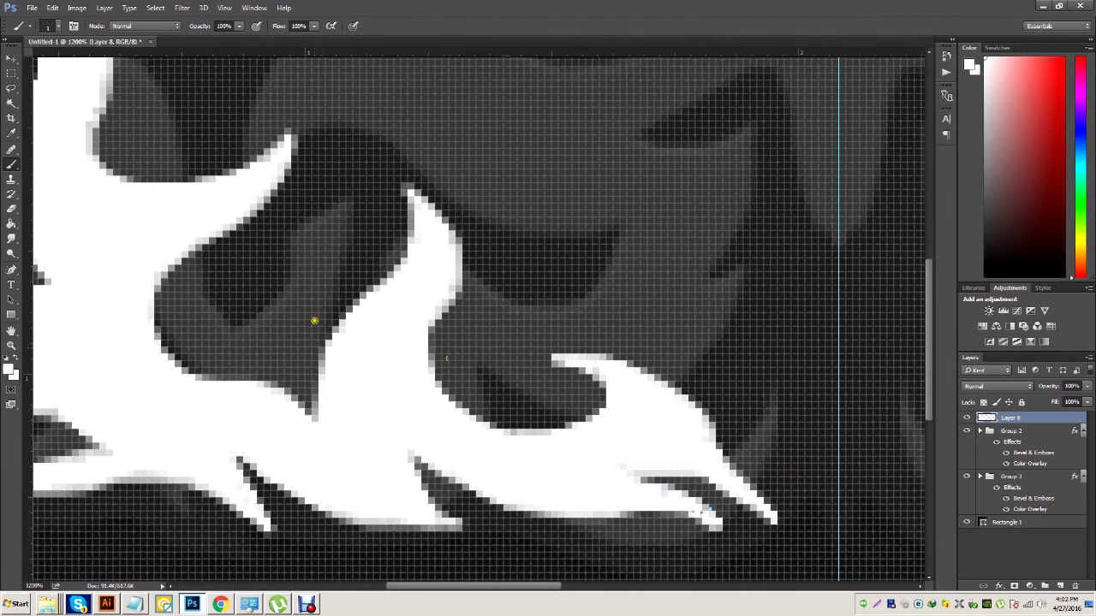
# Trim the outer edges of the flame's two upper-left spikes with a 27 px eraser
pyautogui.hotkey('ctrl', '-')
pyautogui.hotkey('ctrl', '-')
pyautogui.hotkey('ctrl', '-')
pyautogui.hotkey('ctrl', '-')
pyautogui.hotkey('ctrl', '-')
pyautogui.hotkey('ctrl', '-')
pyautogui.hotkey('ctrl', '-')
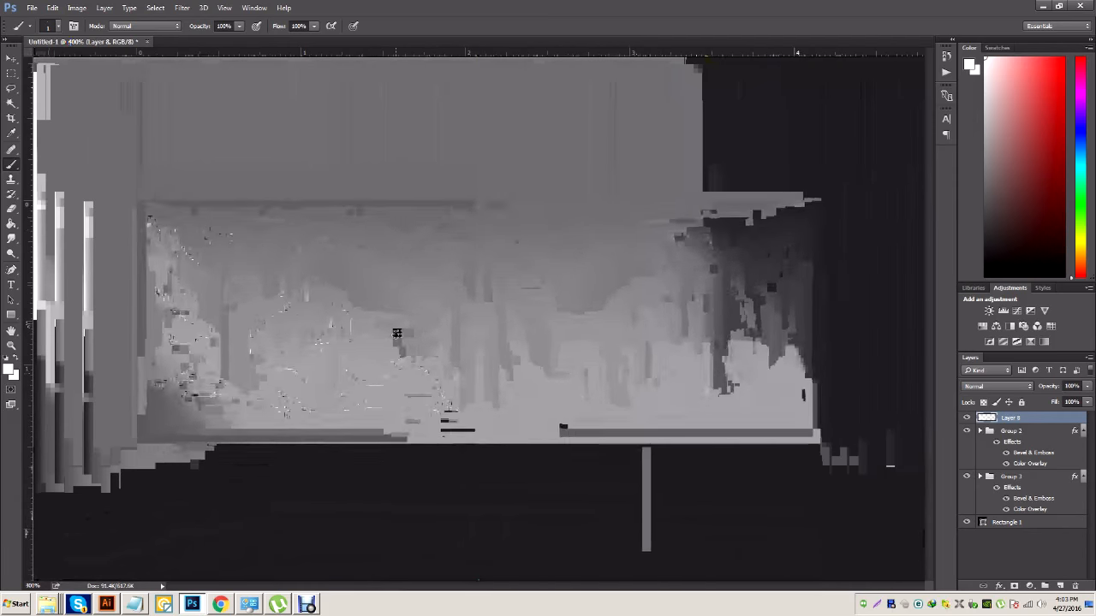
pyautogui.hotkey('ctrl', '-')
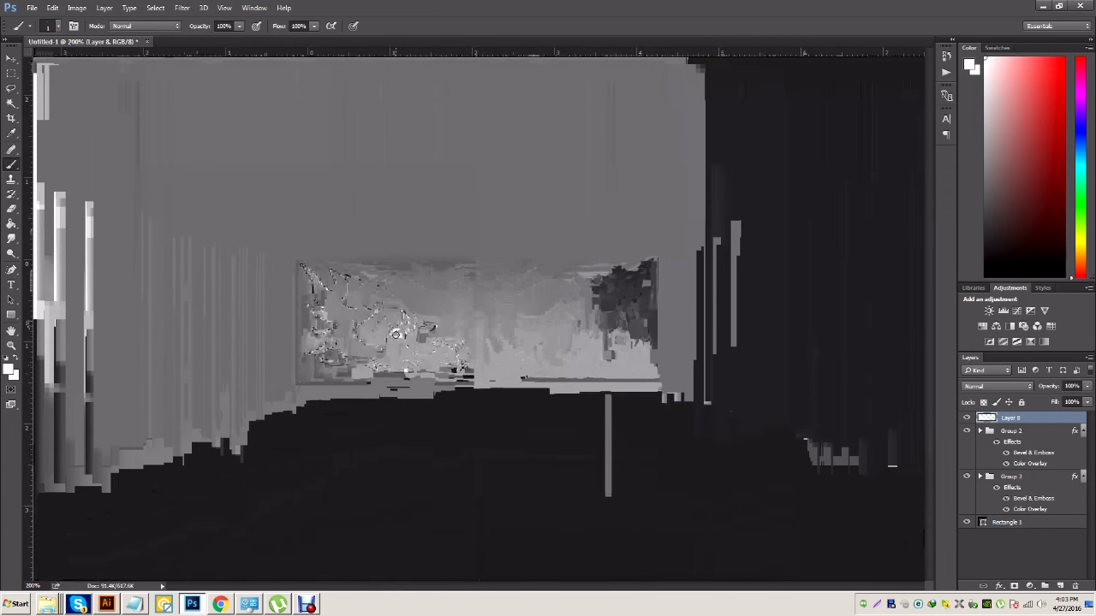
pyautogui.hotkey('ctrl', '+')
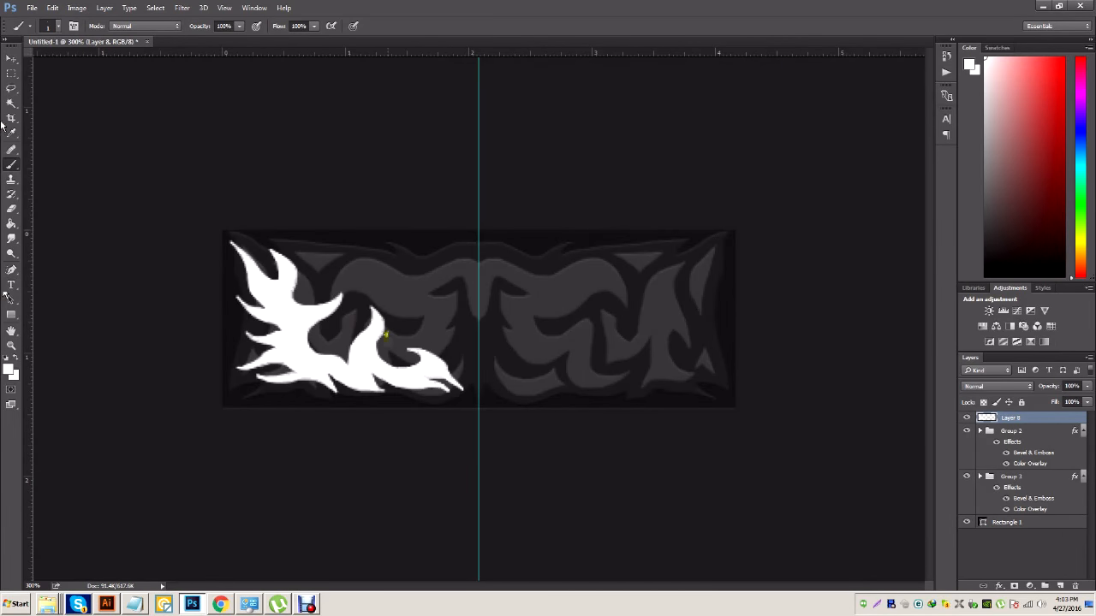
pyautogui.click(12, 209)
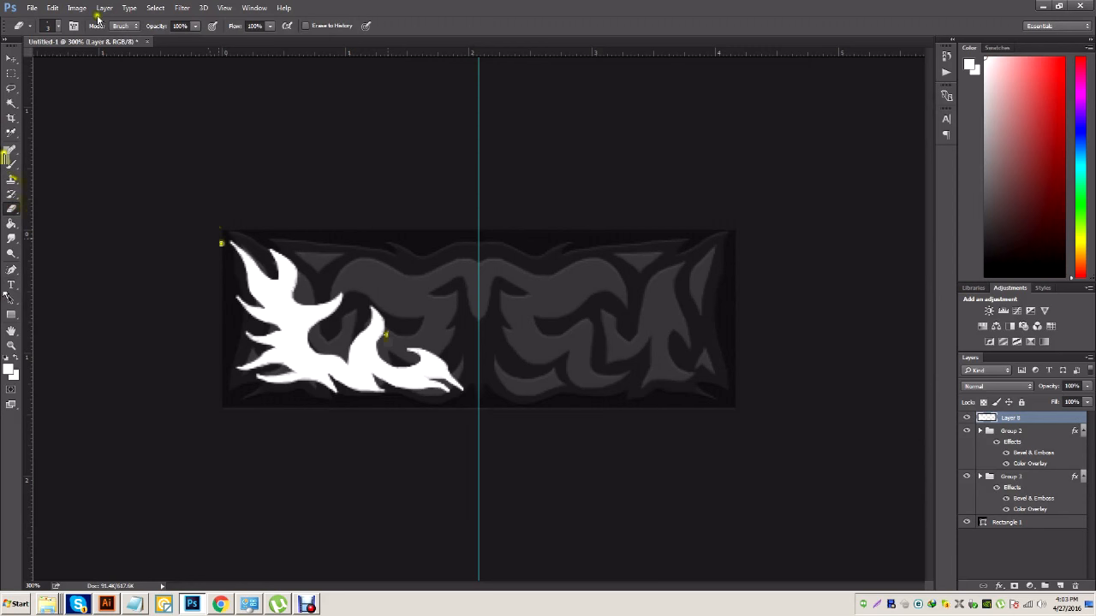
pyautogui.click(56, 26)
pyautogui.moveTo(73, 64); pyautogui.dragTo(80, 63)
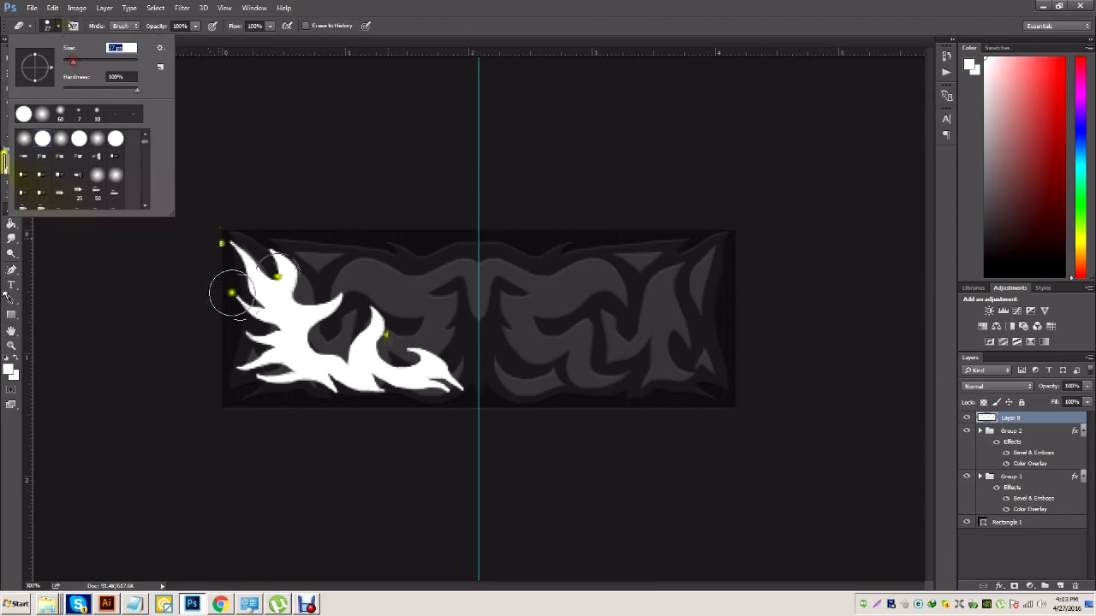
pyautogui.click(218, 257)
pyautogui.hotkey('ctrl', 'z')
pyautogui.click(214, 258)
pyautogui.click(286, 232)
pyautogui.click(281, 230)
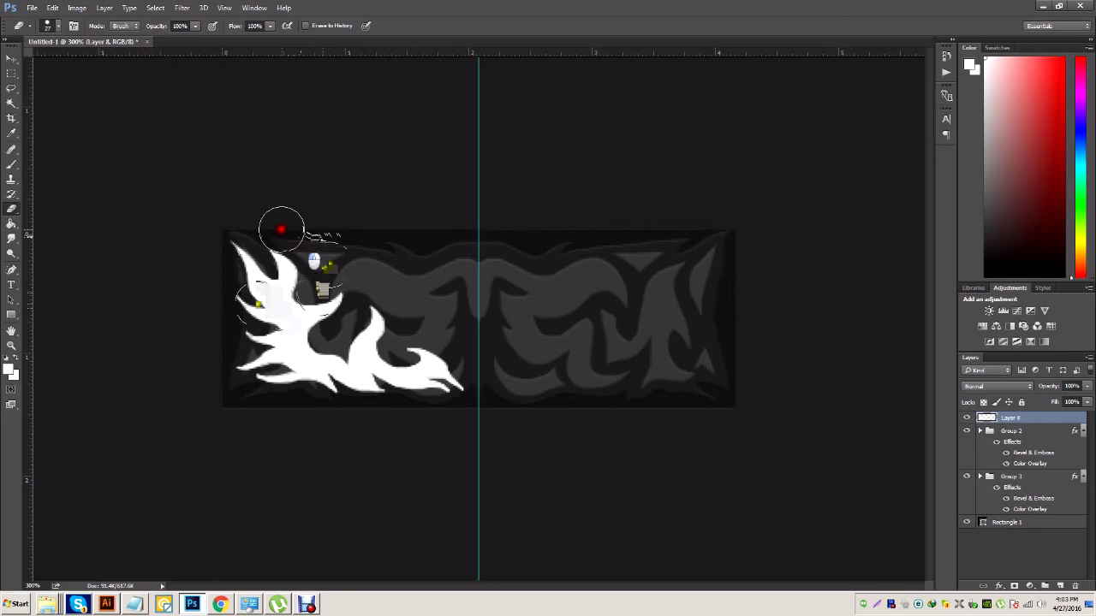
pyautogui.click(297, 237)
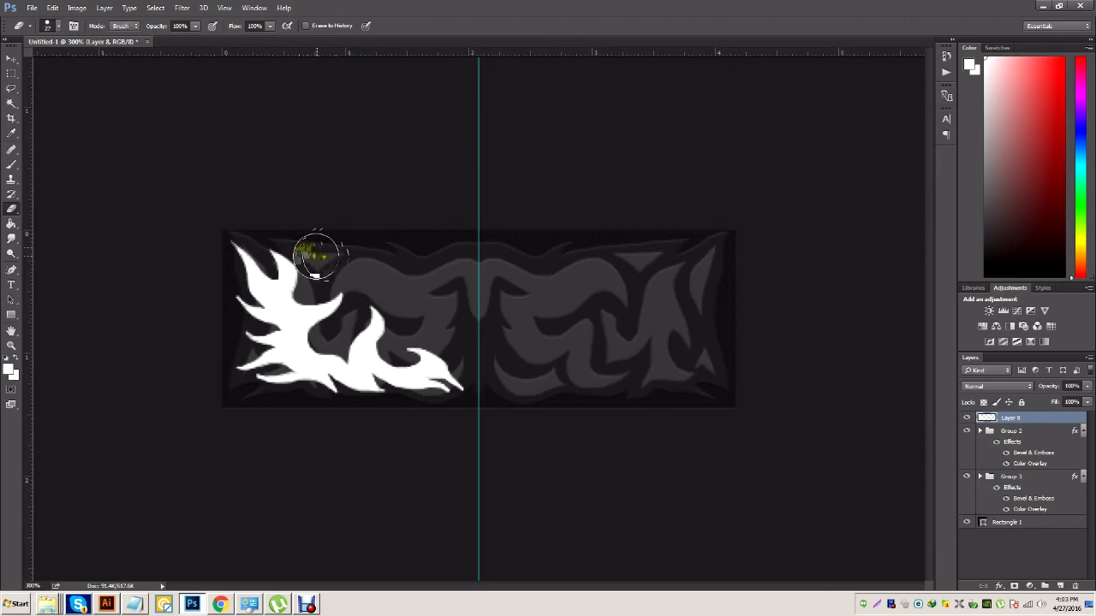
pyautogui.click(281, 229)
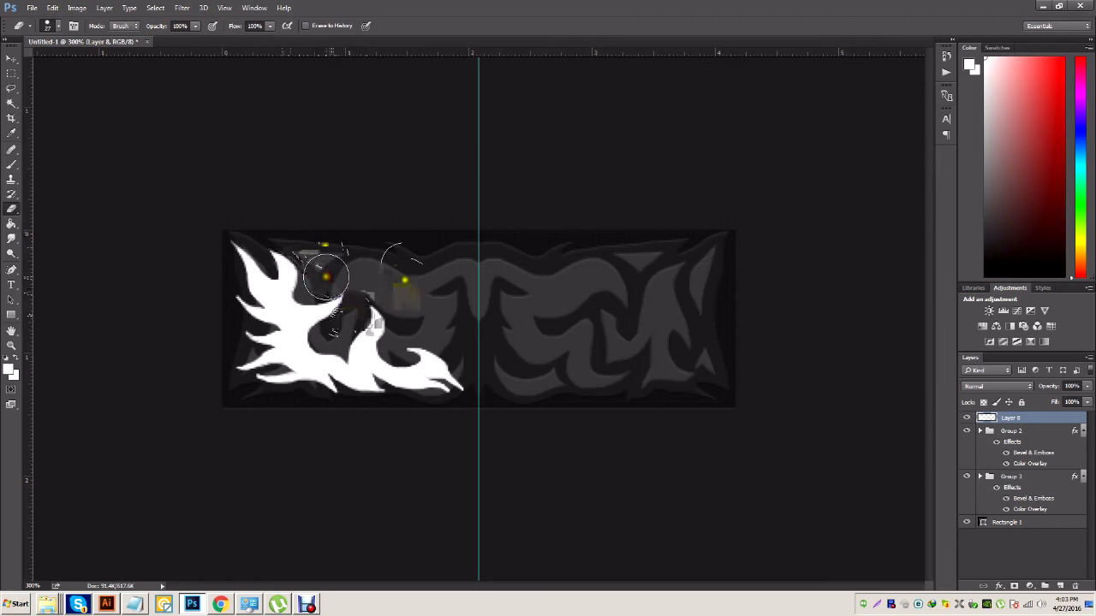
# Round off the edges of the flame's inner curved spike and middle spike with the 27 px eraser
pyautogui.click(328, 280)
pyautogui.click(332, 280)
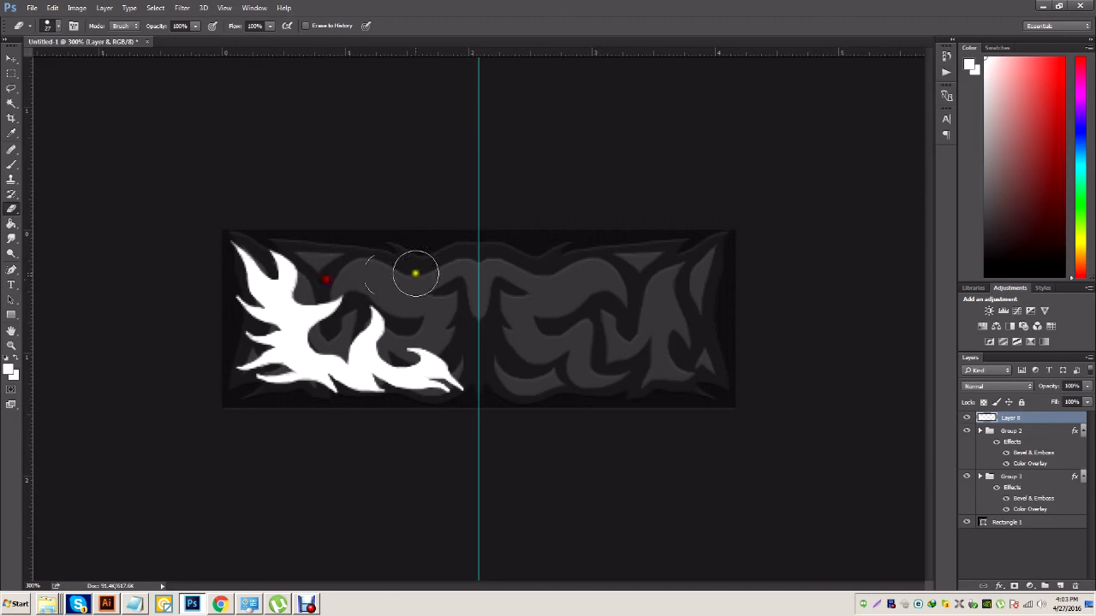
pyautogui.click(390, 288)
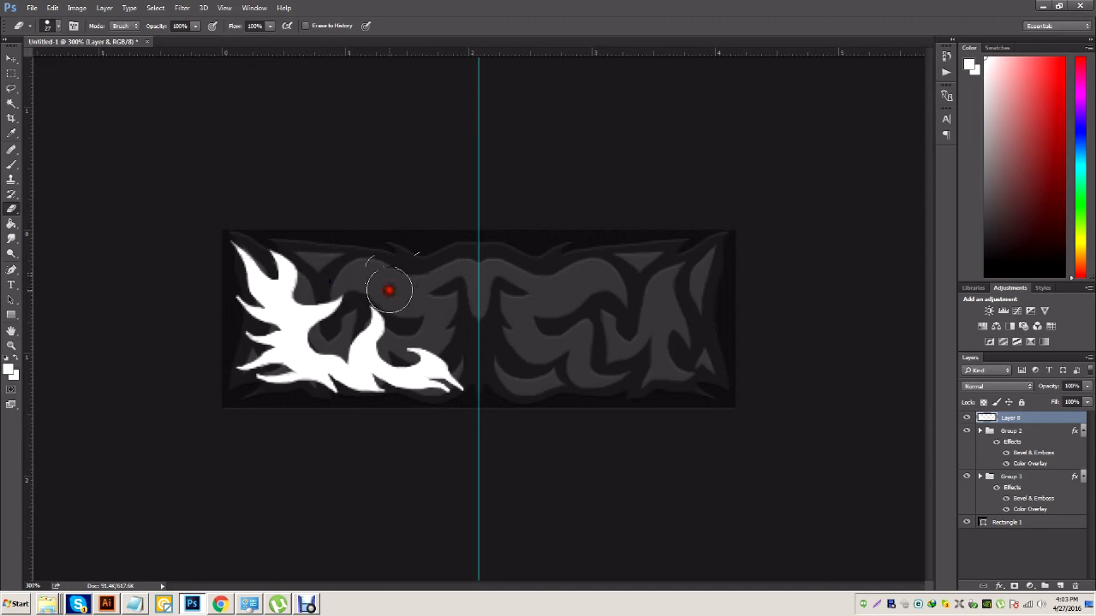
# Trim the middle spike, right-hand tail and lower-left edges of the flame with a 12 px eraser
pyautogui.click(50, 26)
pyautogui.click(70, 62)
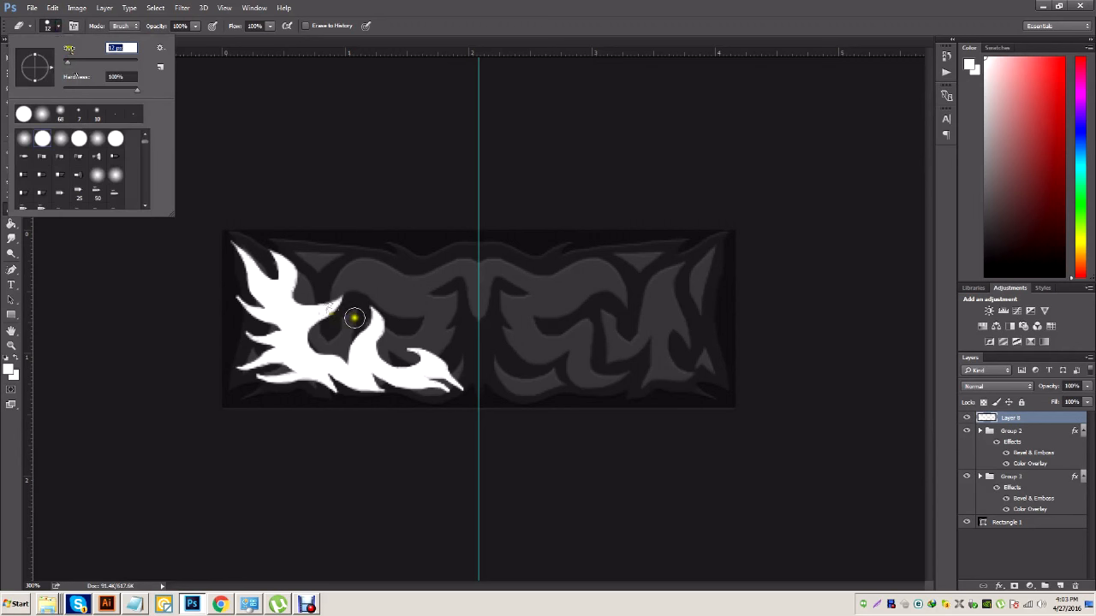
pyautogui.moveTo(364, 313)
pyautogui.mouseDown()
pyautogui.moveTo(360, 329)
pyautogui.moveTo(403, 353)
pyautogui.moveTo(412, 340)
pyautogui.moveTo(399, 343)
pyautogui.mouseUp()
pyautogui.moveTo(467, 375); pyautogui.dragTo(479, 397)
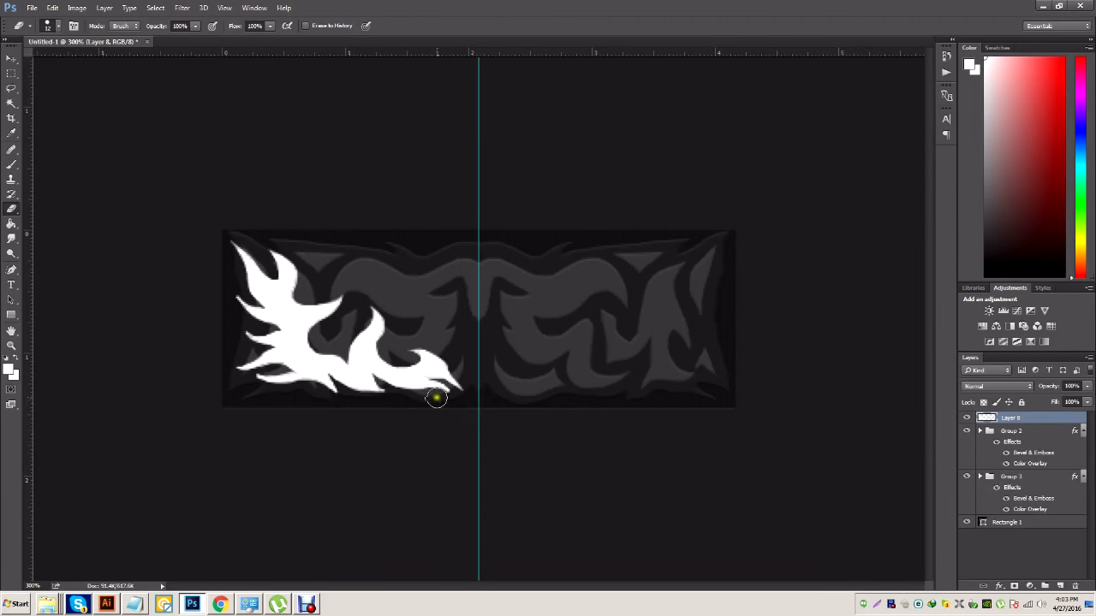
pyautogui.click(442, 400)
pyautogui.click(254, 387)
pyautogui.click(252, 385)
pyautogui.click(229, 303)
# Reduce the eraser size for finer trimming of the flame's left-side spikes
pyautogui.click(54, 26)
pyautogui.click(66, 64)
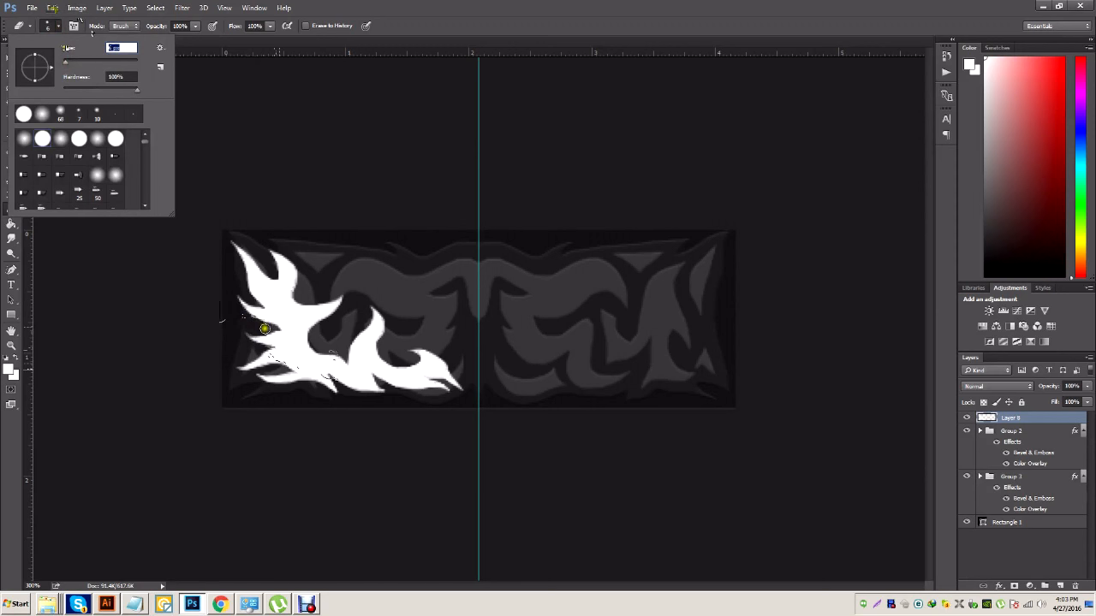
# Erase stray pixels along the outer and lower edges of the white flame shape on Layer 8
pyautogui.click(242, 314)
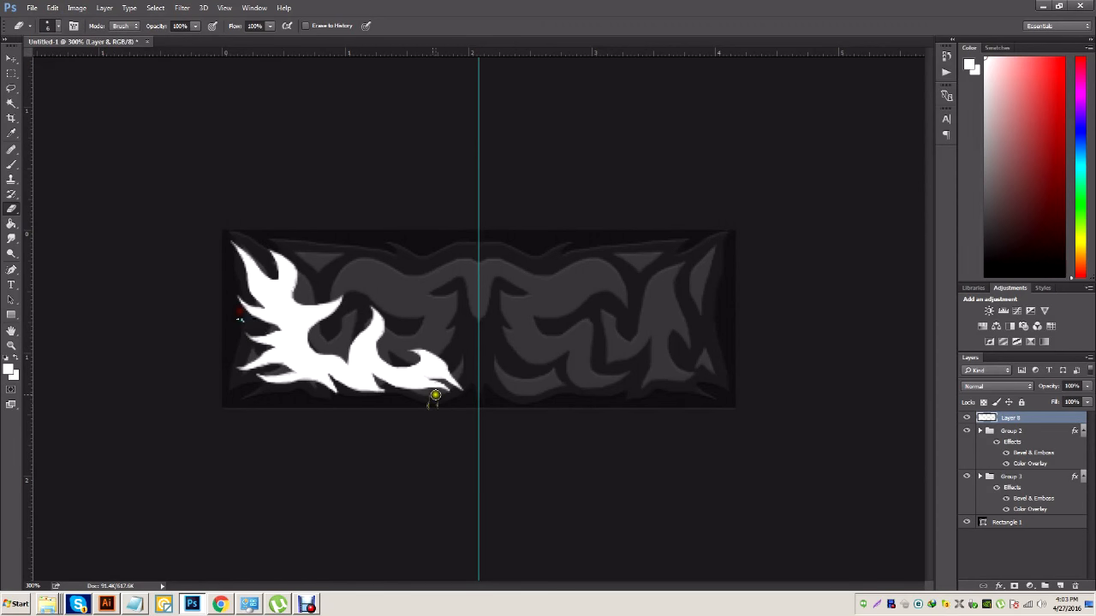
pyautogui.moveTo(323, 391); pyautogui.dragTo(342, 410)
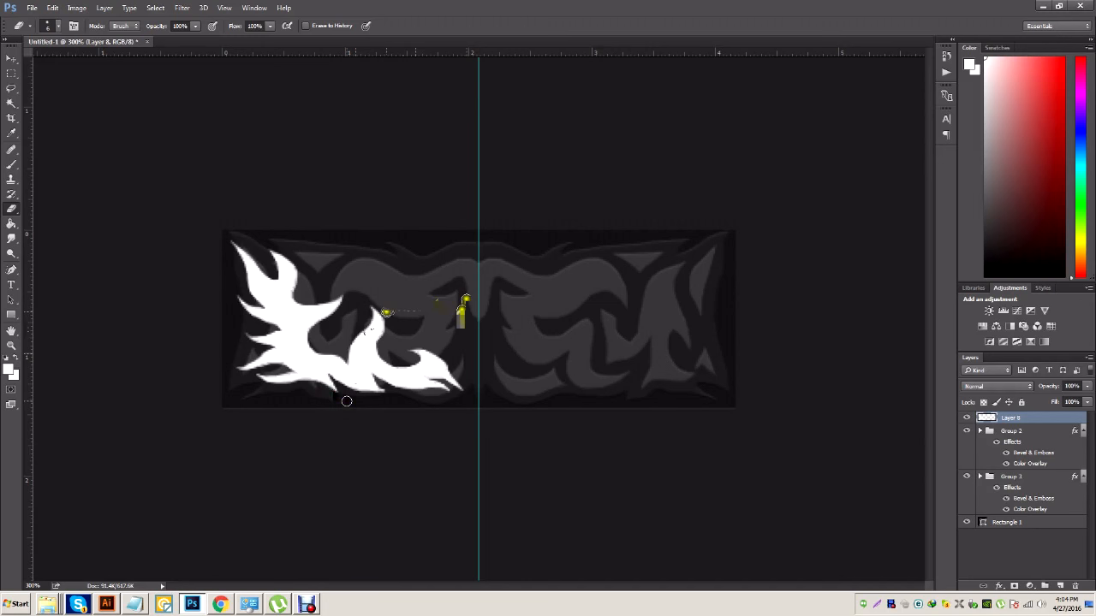
pyautogui.hotkey('ctrl', '-')
pyautogui.hotkey('ctrl', '-')
pyautogui.hotkey('ctrl', '-')
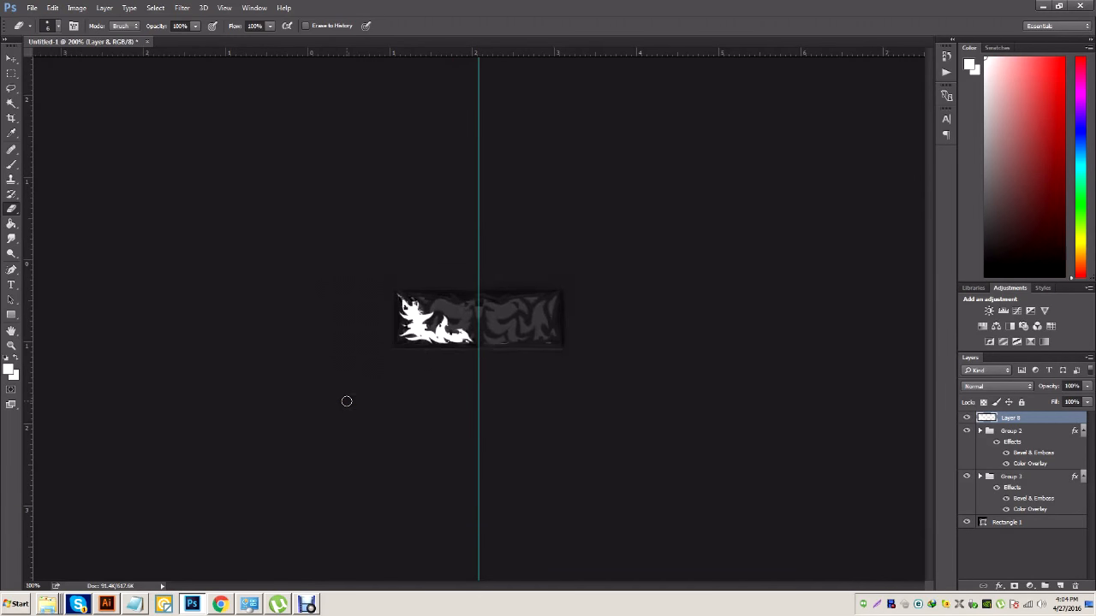
pyautogui.hotkey('ctrl', '+')
pyautogui.hotkey('ctrl', '+')
pyautogui.hotkey('ctrl', '+')
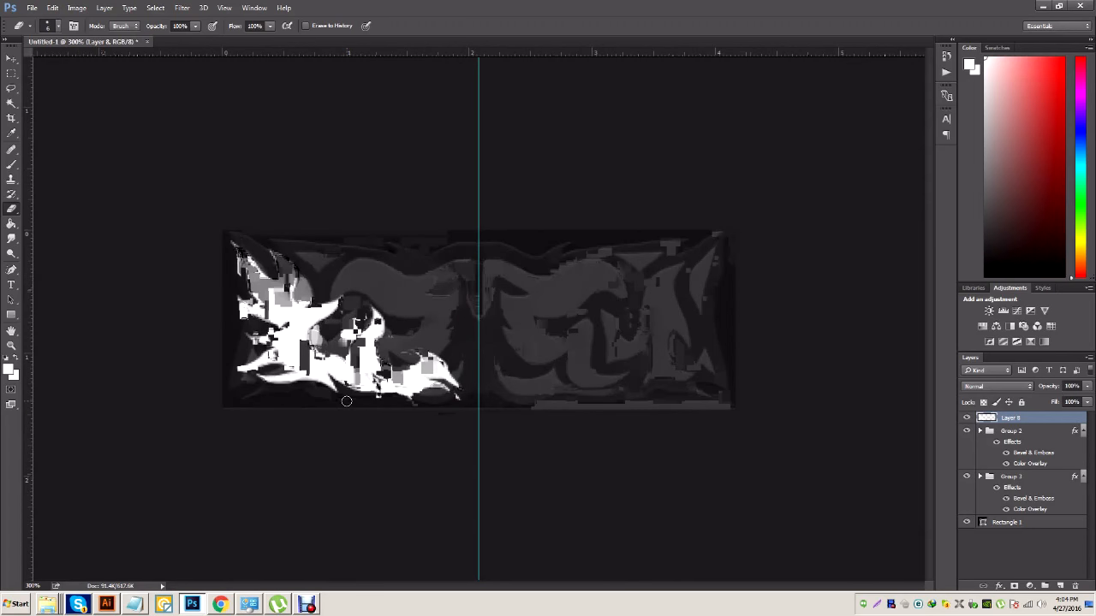
# Duplicate Layer 8 within the same document, keeping the name Layer 8 copy
pyautogui.rightClick(1057, 421)
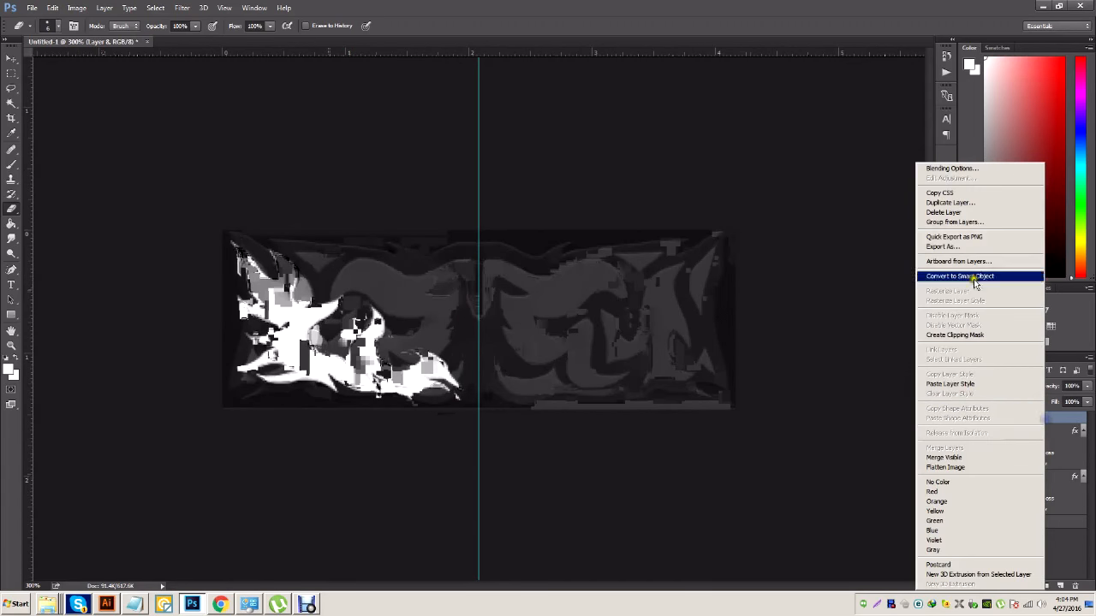
pyautogui.click(951, 203)
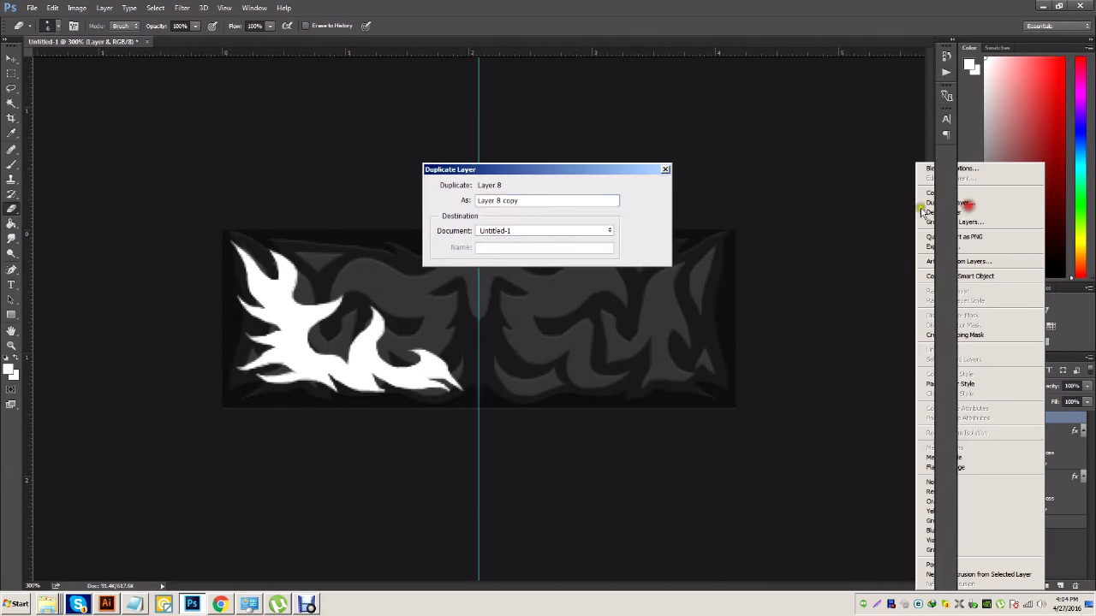
pyautogui.click(644, 188)
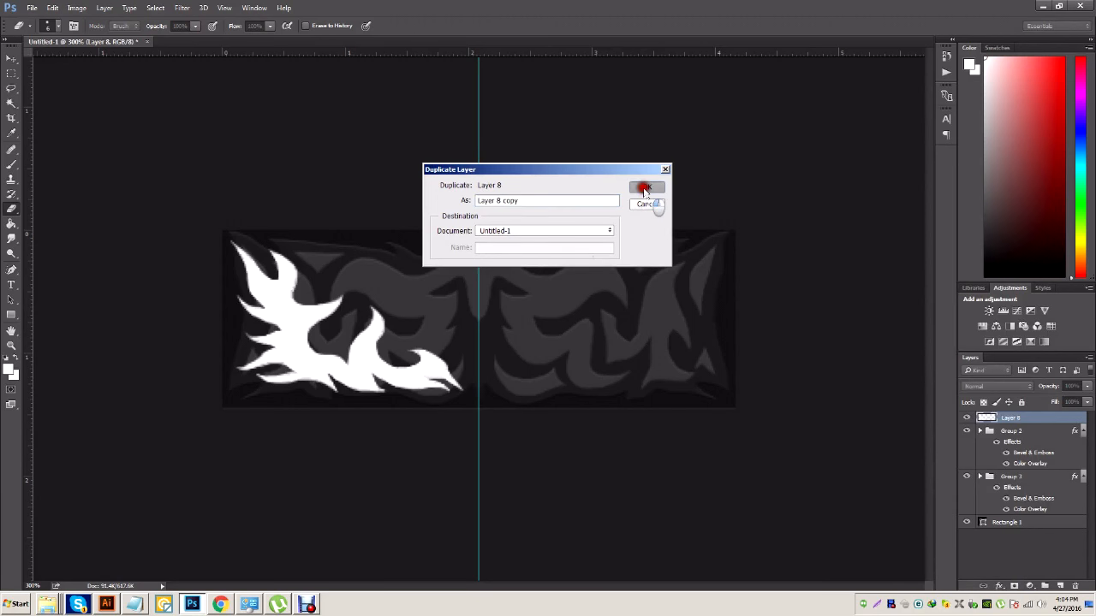
# Flip the duplicated flame horizontally and move it to the opposite half of the panel, mirroring the original across the centre guide
pyautogui.click(52, 8)
pyautogui.moveTo(101, 224)
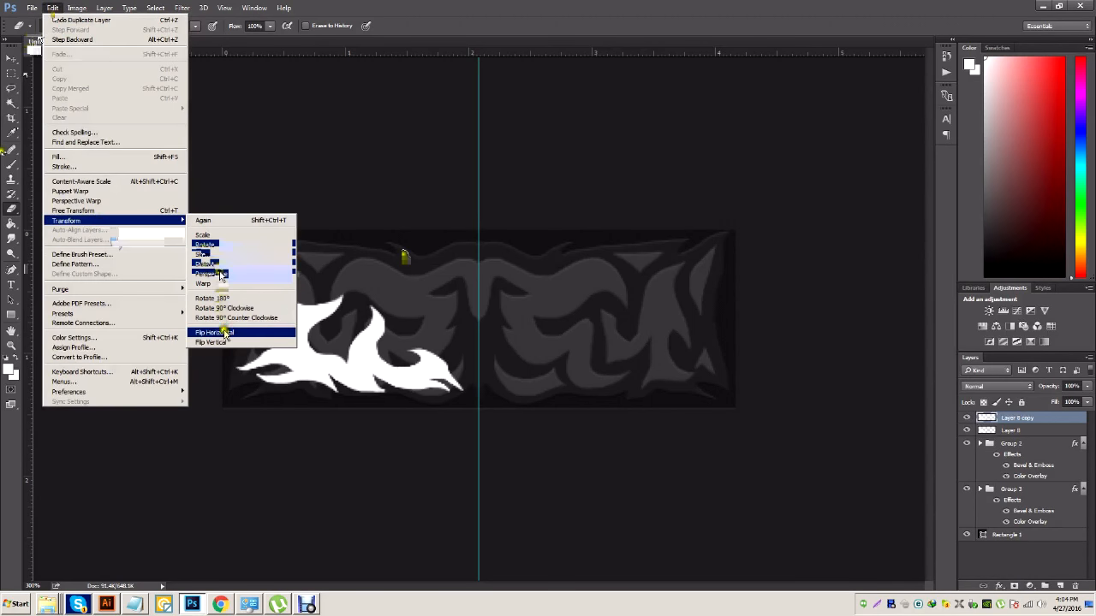
pyautogui.click(257, 329)
pyautogui.click(11, 58)
pyautogui.moveTo(294, 379); pyautogui.dragTo(576, 396)
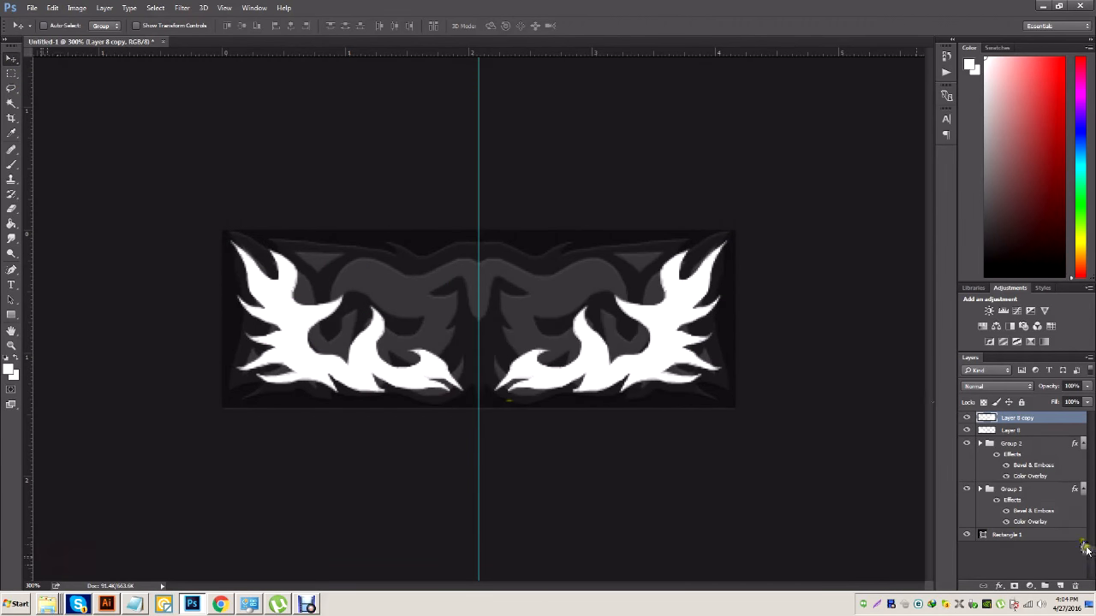
# Group Layer 8 and Layer 8 copy, and check the groups by toggling their visibility off and on
pyautogui.keyDown('shift'); pyautogui.click(1011, 431); pyautogui.keyUp('shift')
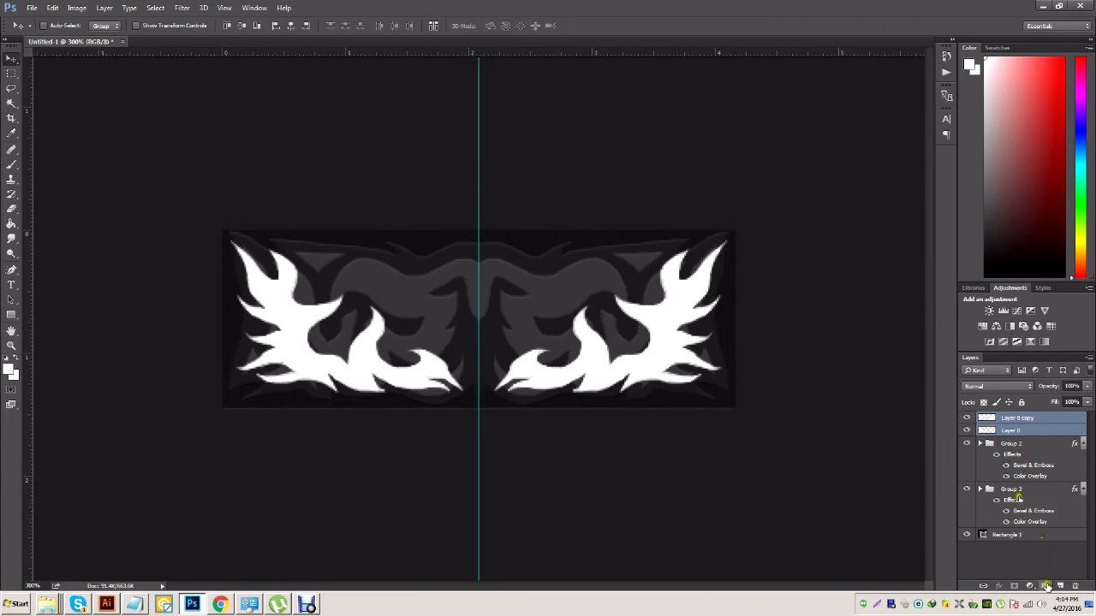
pyautogui.click(1046, 587)
pyautogui.click(968, 419)
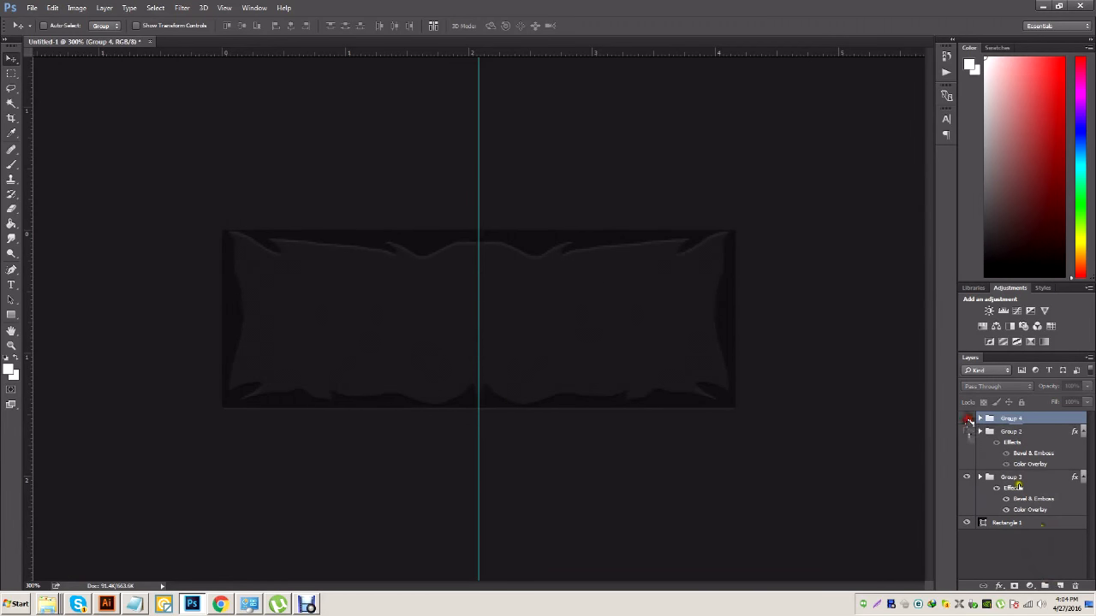
pyautogui.click(968, 477)
pyautogui.click(967, 477)
pyautogui.click(968, 432)
pyautogui.click(967, 419)
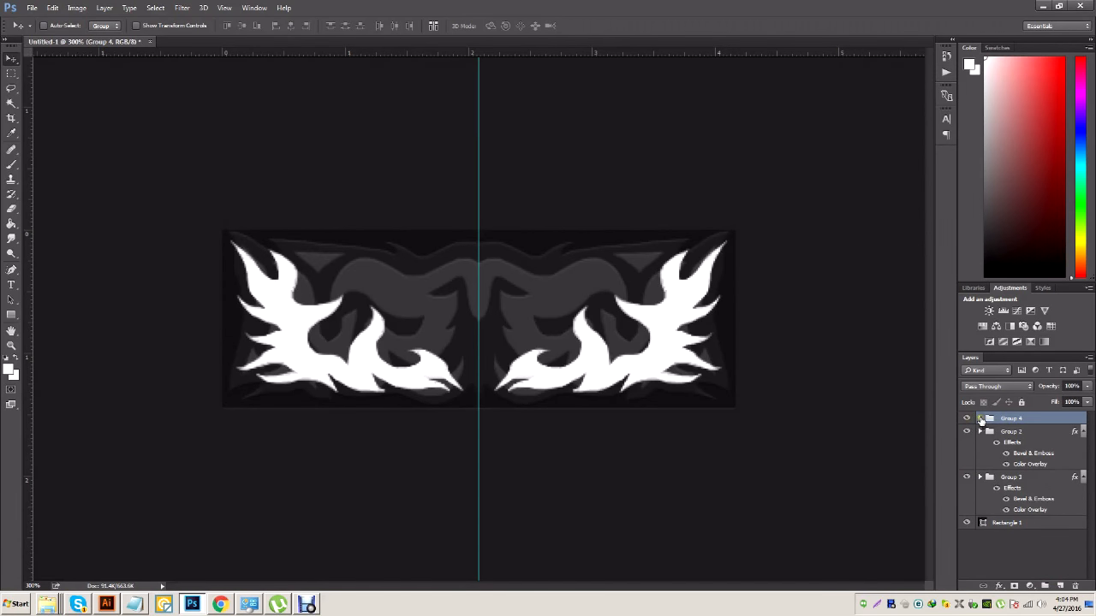
pyautogui.click(982, 419)
pyautogui.click(981, 419)
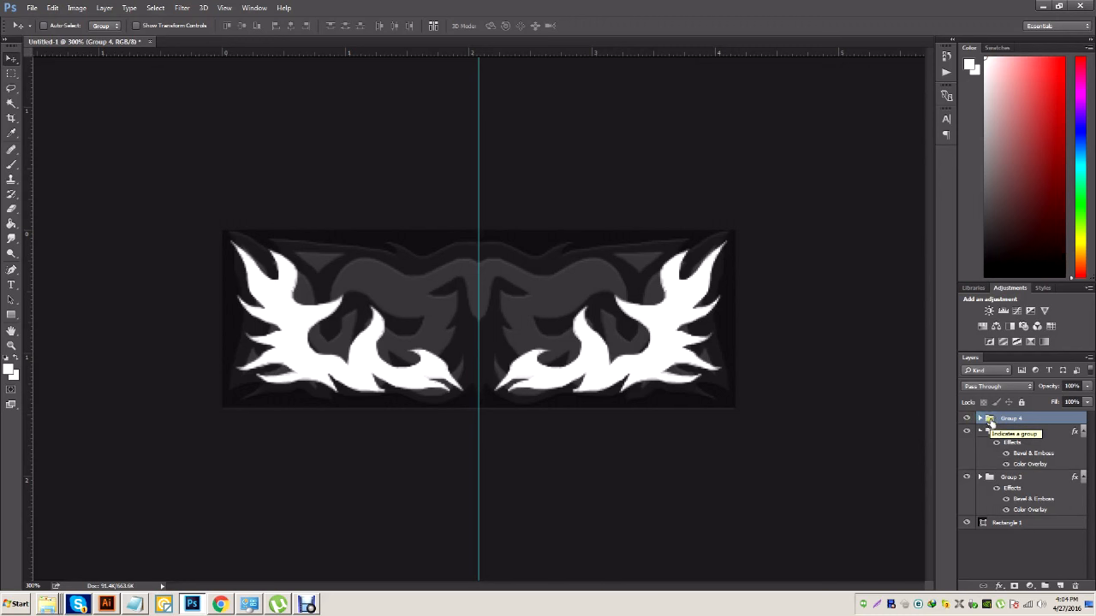
# Apply a Color Overlay in near-black #191919 to Group 4 with Normal blending and 100% opacity
pyautogui.rightClick(1002, 420)
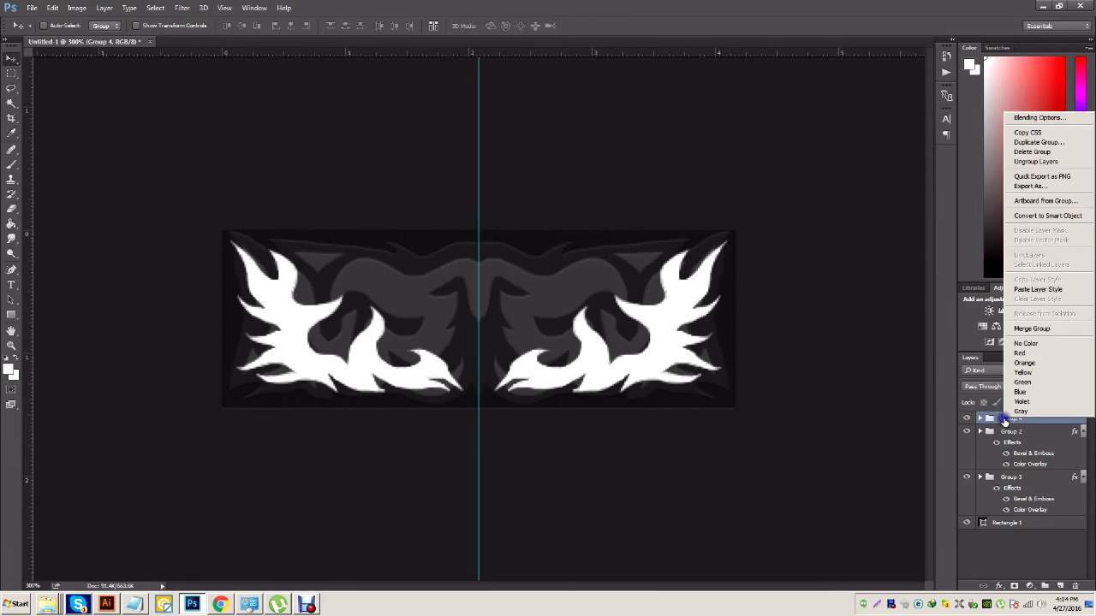
pyautogui.click(1026, 118)
pyautogui.moveTo(700, 162); pyautogui.dragTo(774, 122)
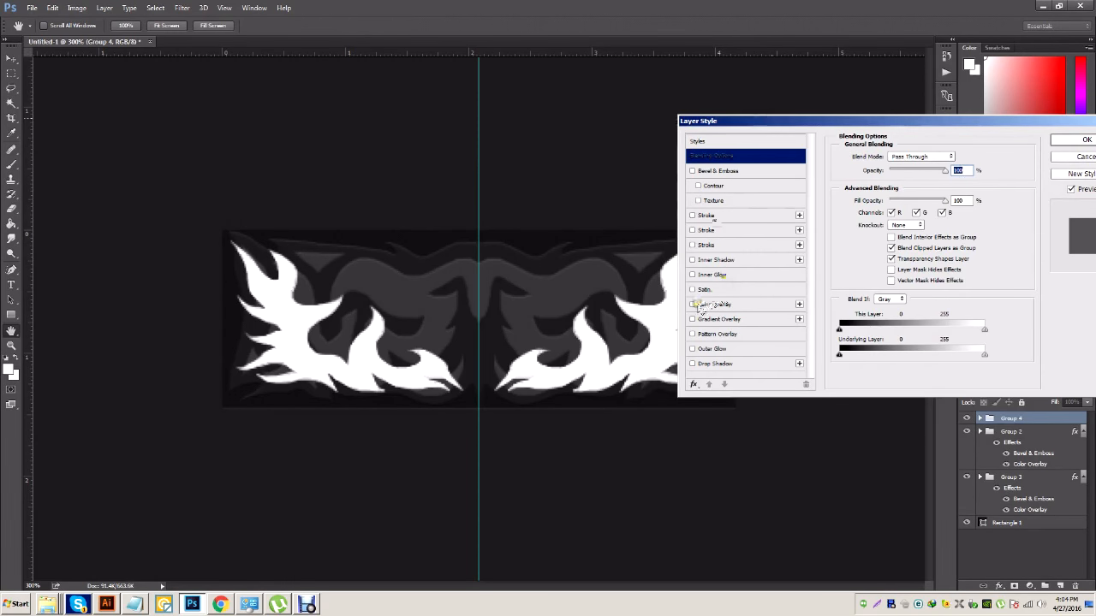
pyautogui.click(692, 304)
pyautogui.click(720, 304)
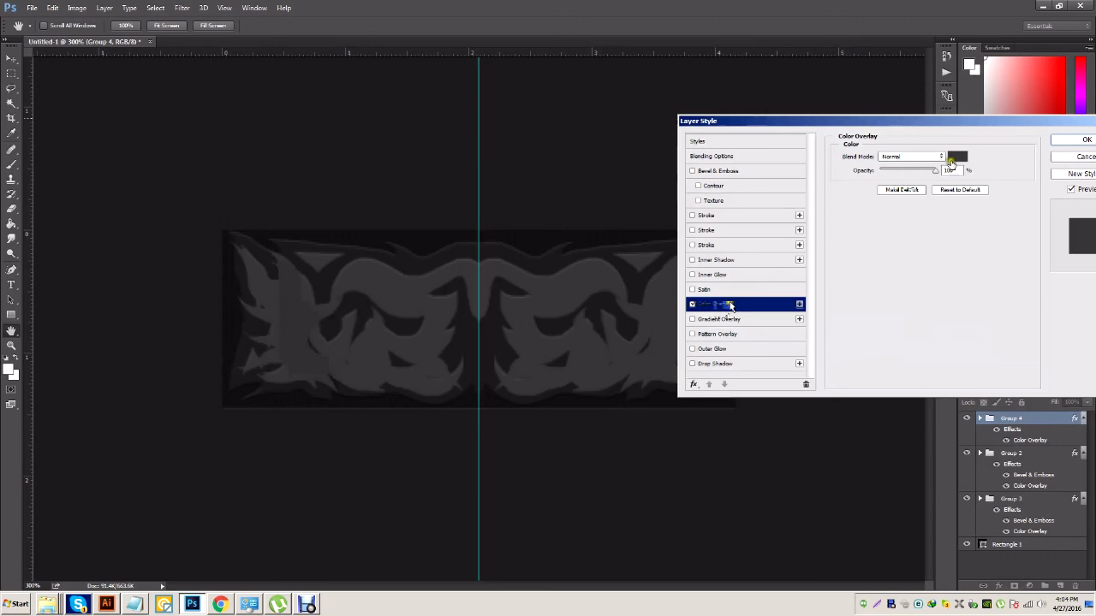
pyautogui.click(954, 159)
pyautogui.click(765, 341)
pyautogui.moveTo(765, 341); pyautogui.dragTo(763, 349)
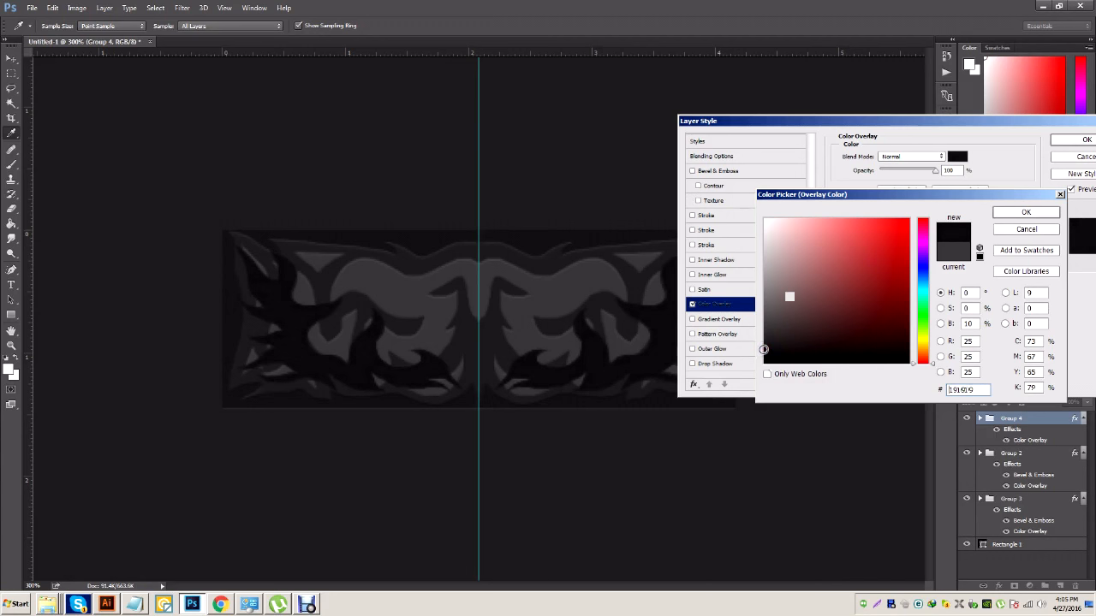
pyautogui.click(1024, 212)
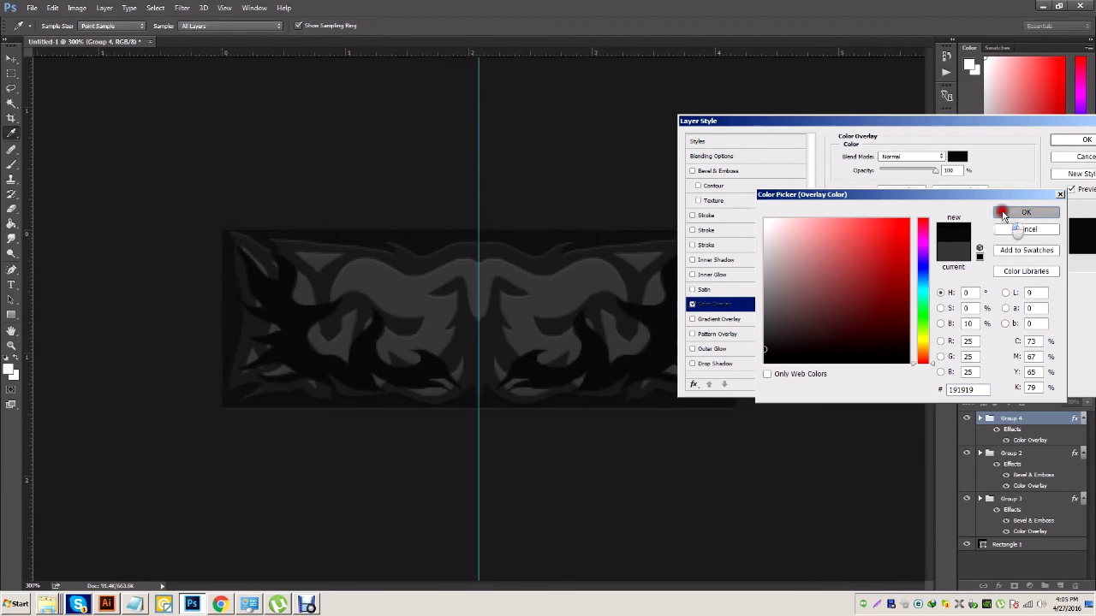
pyautogui.click(1080, 140)
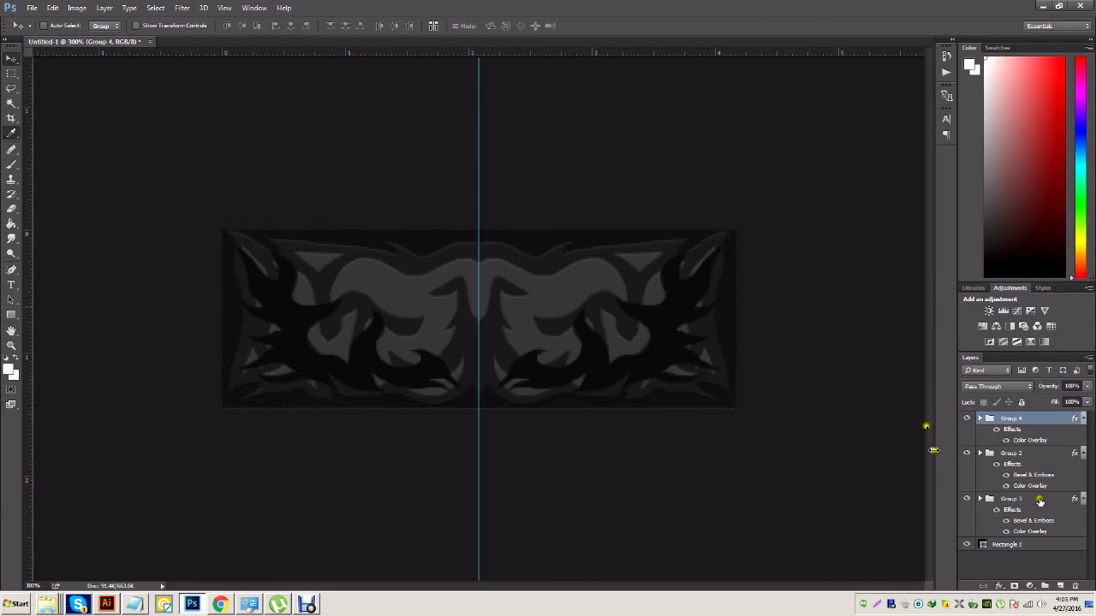
# Change Group 2's Color Overlay colour to dark grey #343434
pyautogui.click(1029, 486)
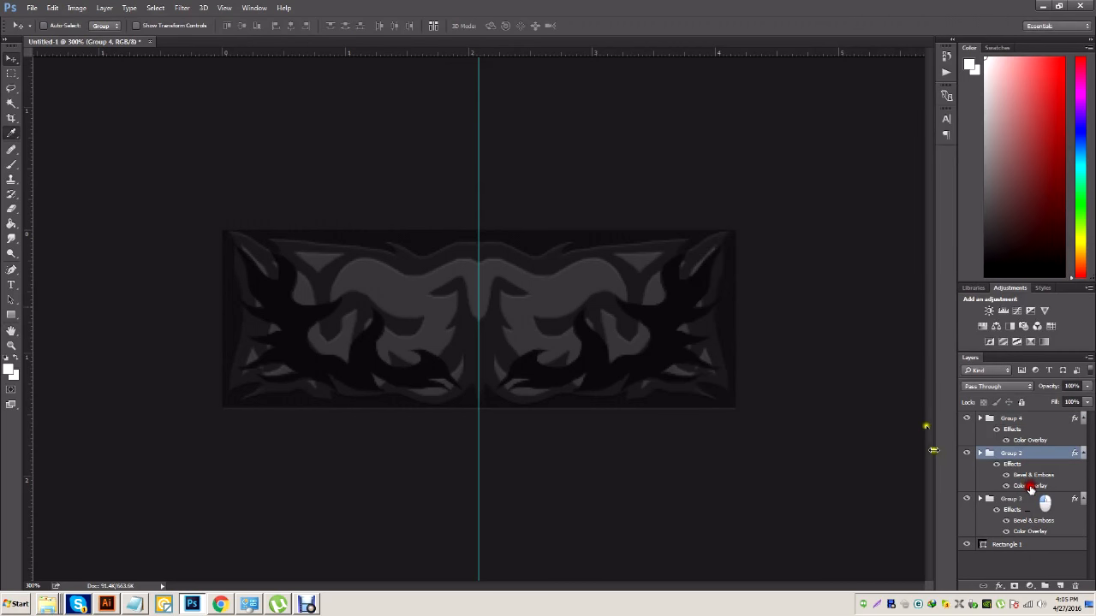
pyautogui.doubleClick(1029, 486)
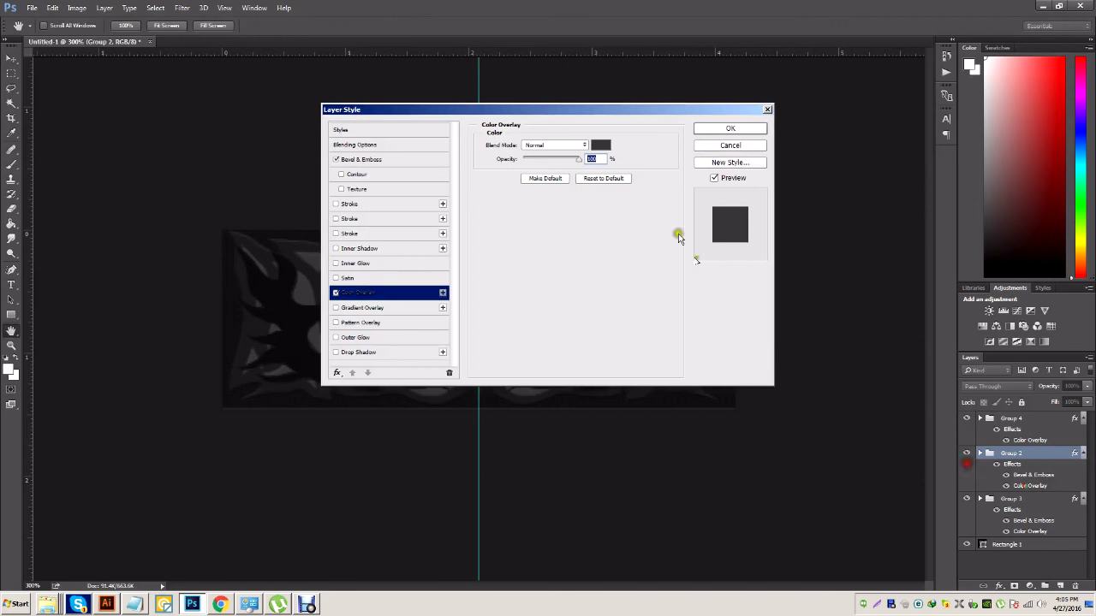
pyautogui.moveTo(597, 125); pyautogui.dragTo(814, 139)
pyautogui.click(818, 160)
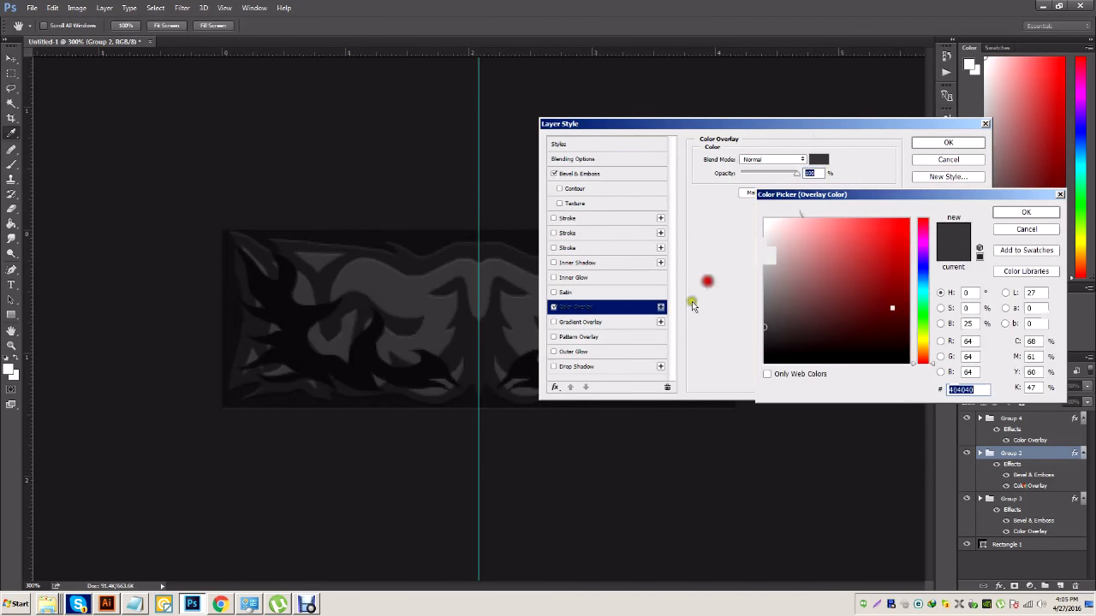
pyautogui.moveTo(764, 327)
pyautogui.mouseDown()
pyautogui.moveTo(768, 341)
pyautogui.moveTo(758, 333)
pyautogui.mouseUp()
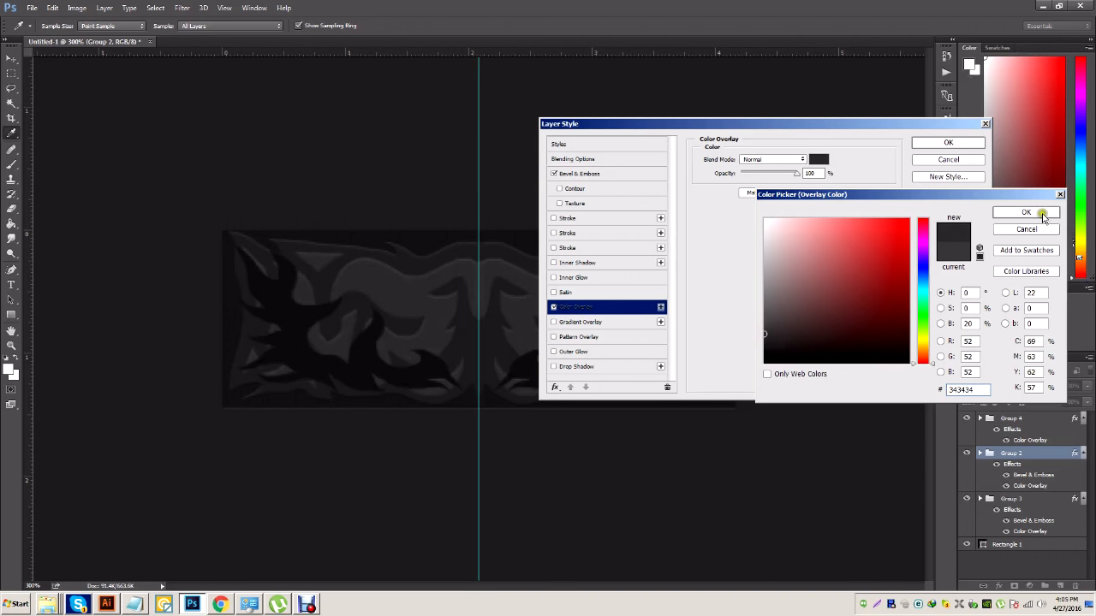
pyautogui.click(1027, 213)
pyautogui.click(948, 142)
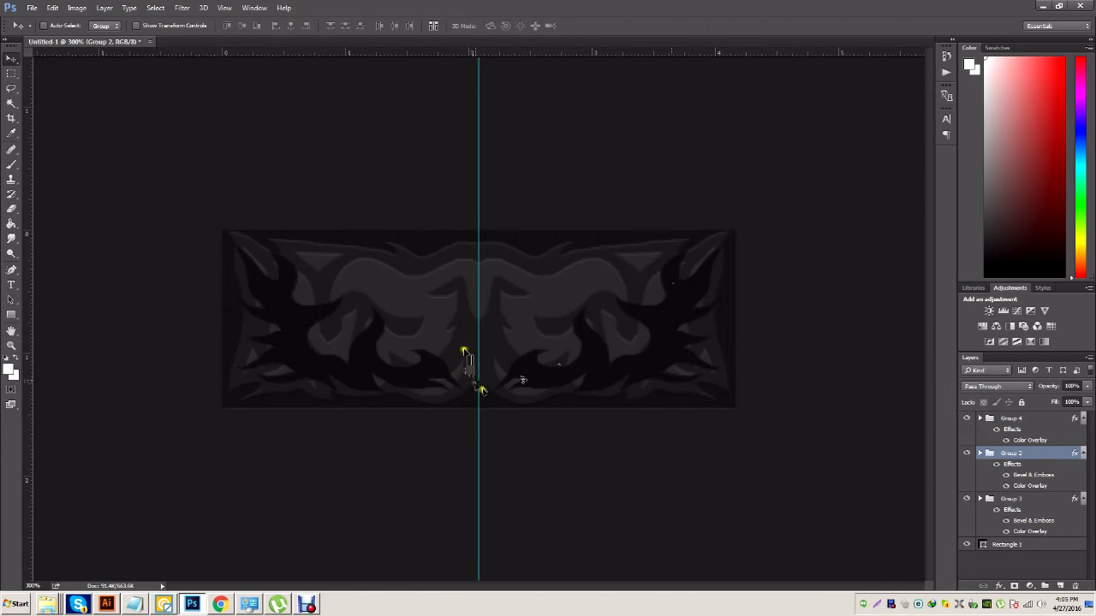
# Examine the recoloured flame panel at several zoom levels, from 100% to 600%
pyautogui.hotkey('ctrl', '+')
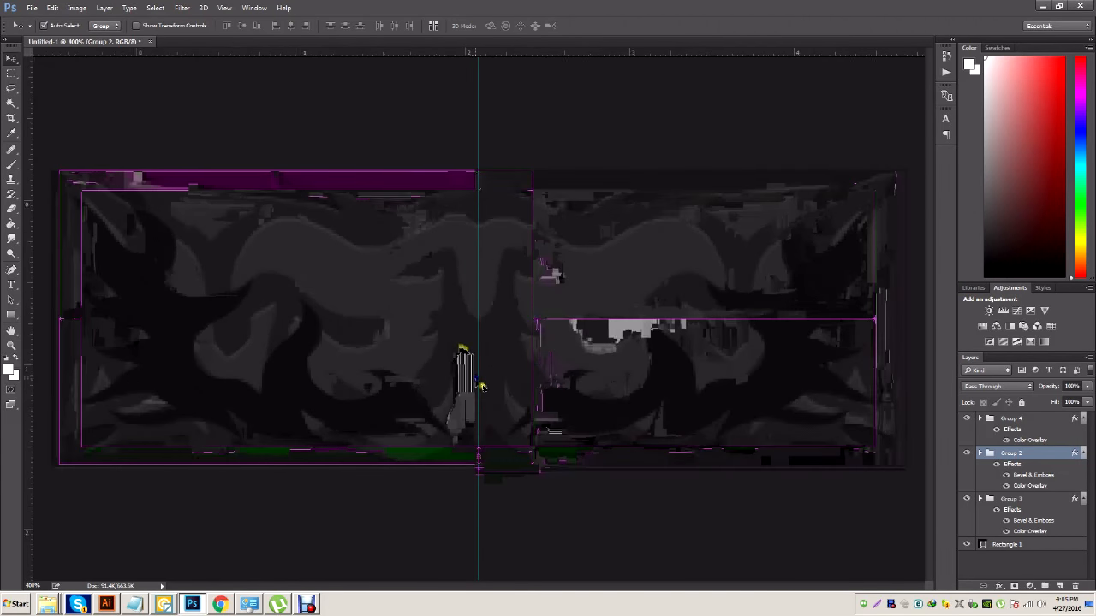
pyautogui.hotkey('ctrl', '-')
pyautogui.hotkey('ctrl', '-')
pyautogui.hotkey('ctrl', '-')
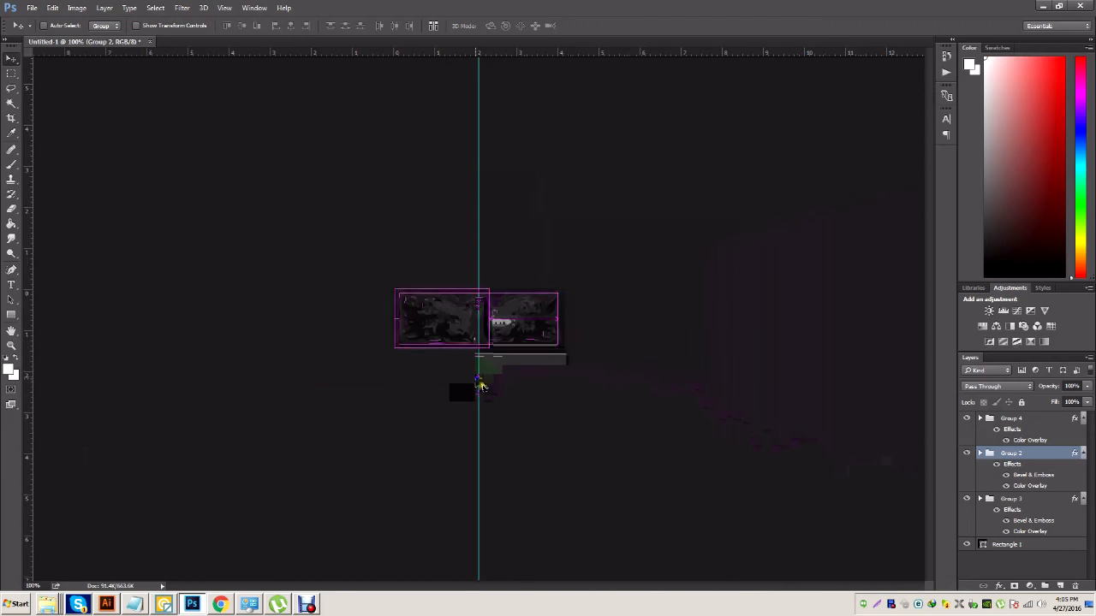
pyautogui.hotkey('ctrl', '+')
pyautogui.hotkey('ctrl', '+')
pyautogui.hotkey('ctrl', '+')
pyautogui.hotkey('ctrl', '+')
pyautogui.hotkey('ctrl', '+')
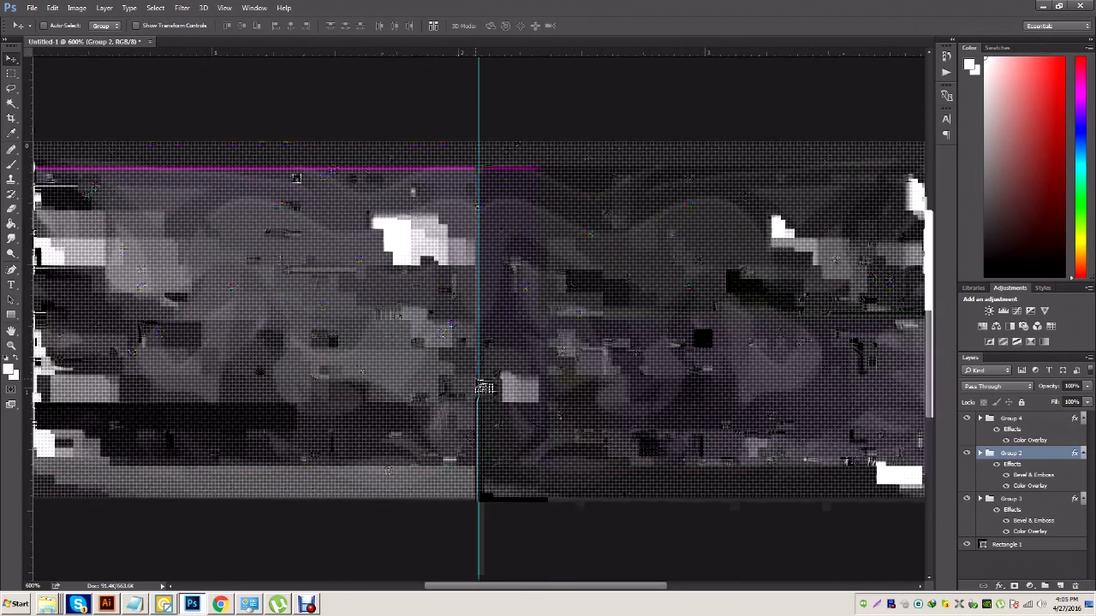
pyautogui.hotkey('ctrl', '-')
pyautogui.hotkey('ctrl', '-')
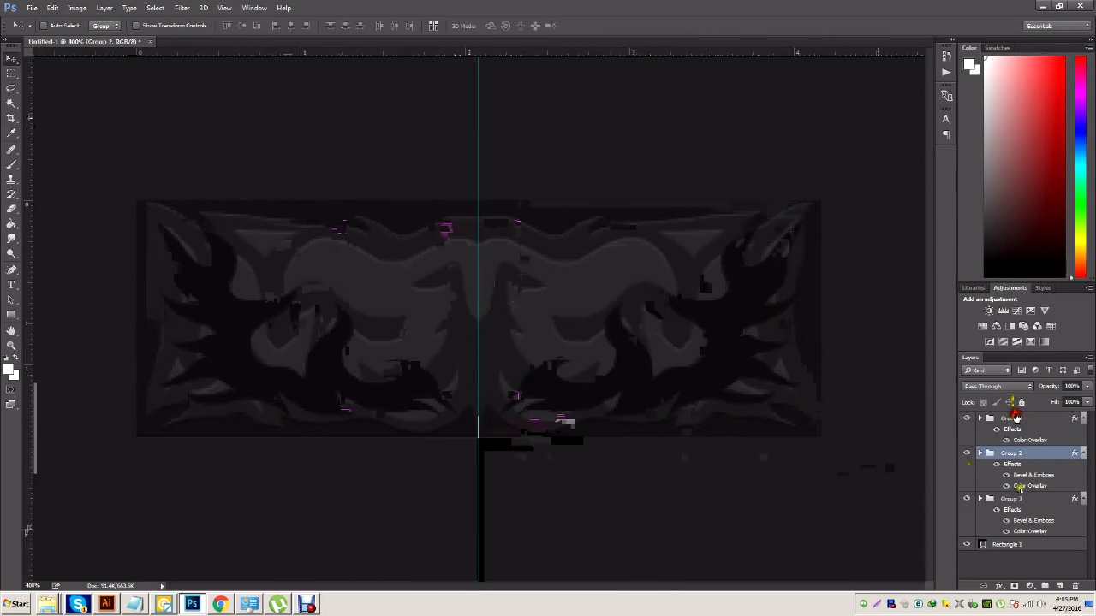
# Create a new layer above Group 4 with Normal mode and 100% opacity
pyautogui.click(1015, 417)
pyautogui.click(106, 8)
pyautogui.moveTo(137, 20)
pyautogui.click(236, 20)
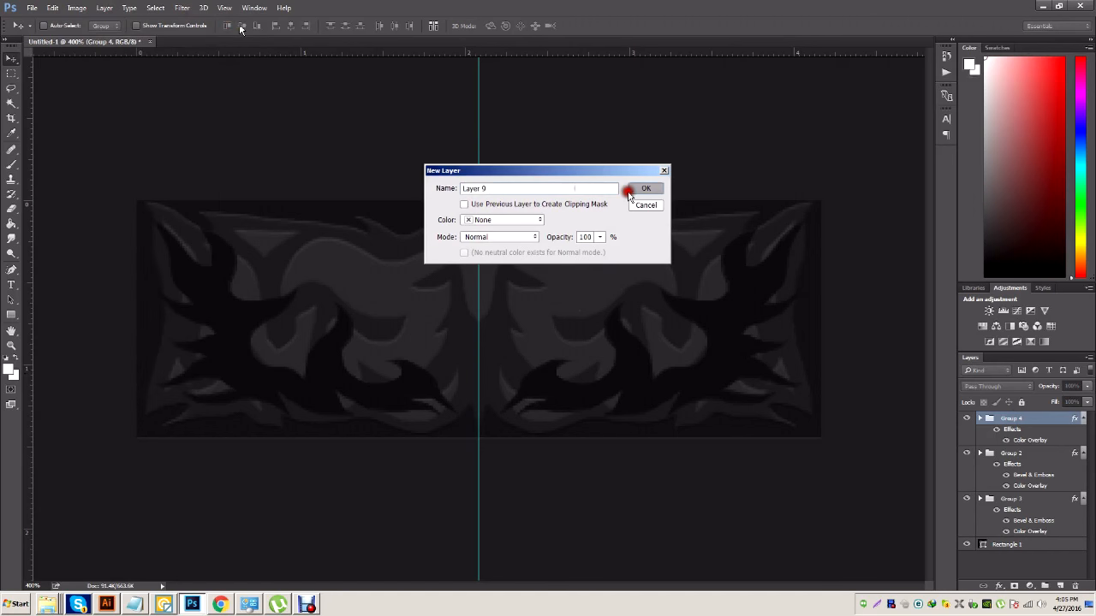
pyautogui.click(643, 188)
# Outline a closed, spiky flame shape beside the centre guide with the 1 px white brush, and fill it with white
pyautogui.click(11, 163)
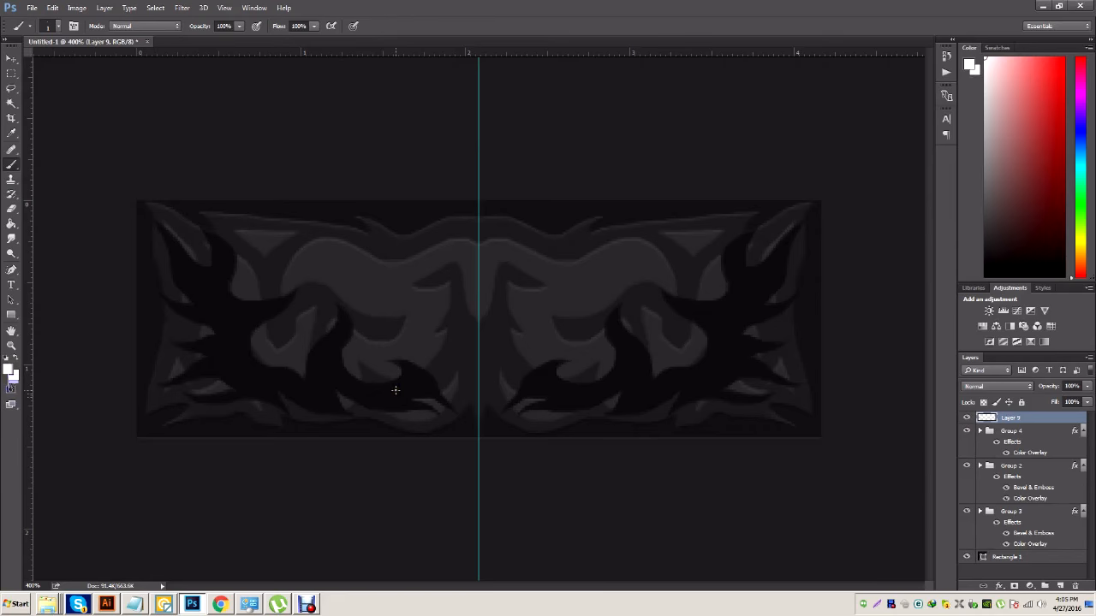
pyautogui.hotkey('ctrl', '+')
pyautogui.hotkey('ctrl', '+')
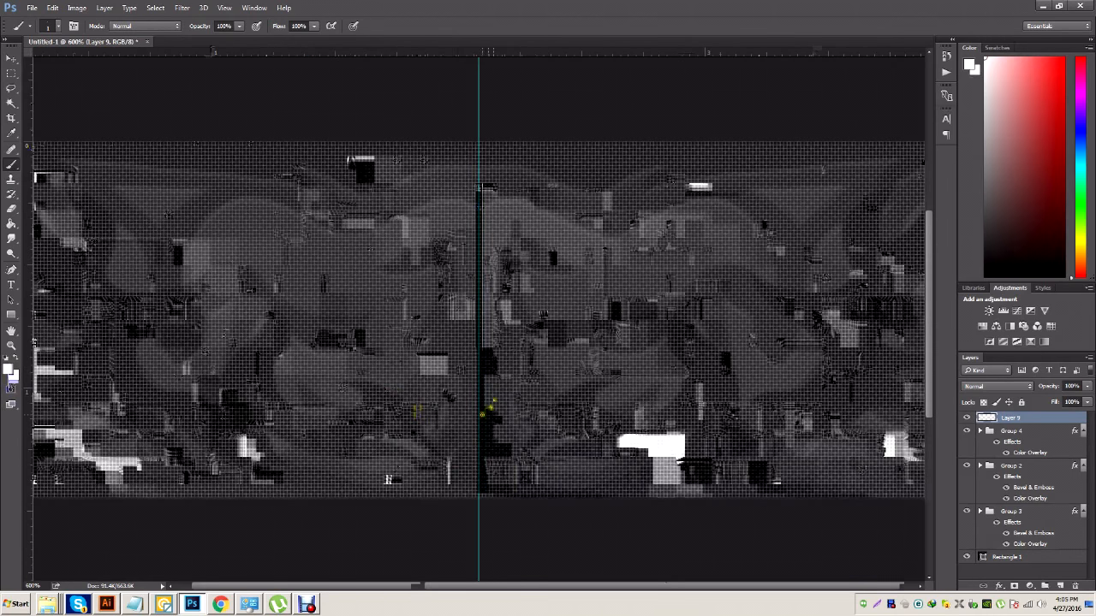
pyautogui.moveTo(480, 433)
pyautogui.mouseDown()
pyautogui.moveTo(428, 359)
pyautogui.moveTo(445, 353)
pyautogui.moveTo(413, 332)
pyautogui.moveTo(310, 305)
pyautogui.moveTo(295, 282)
pyautogui.moveTo(301, 227)
pyautogui.moveTo(418, 248)
pyautogui.moveTo(391, 230)
pyautogui.moveTo(480, 189)
pyautogui.moveTo(492, 339)
pyautogui.moveTo(480, 441)
pyautogui.mouseUp()
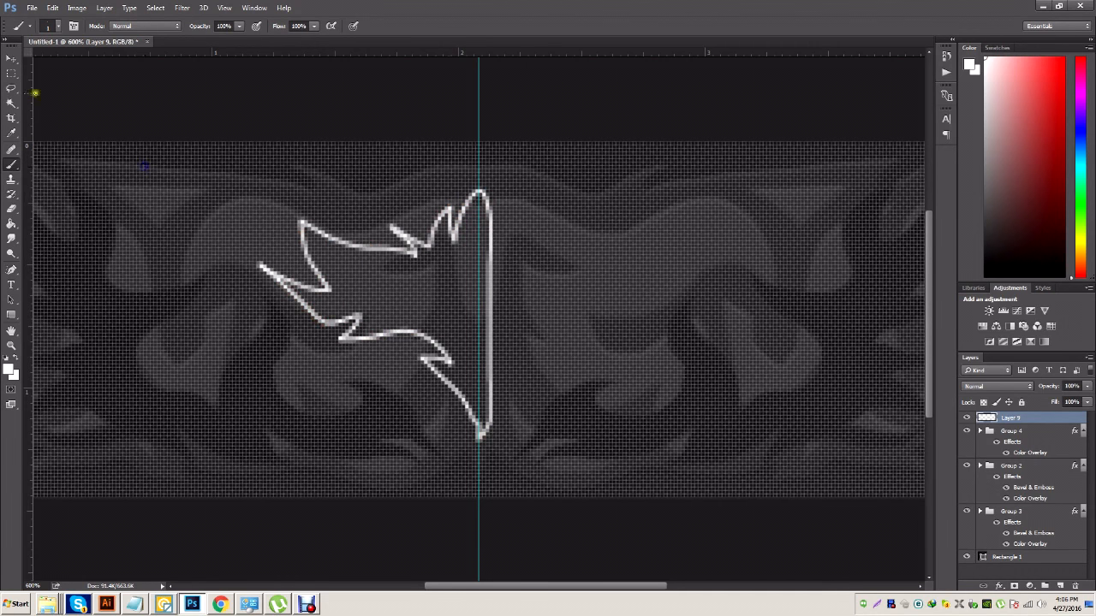
pyautogui.click(11, 225)
pyautogui.click(431, 305)
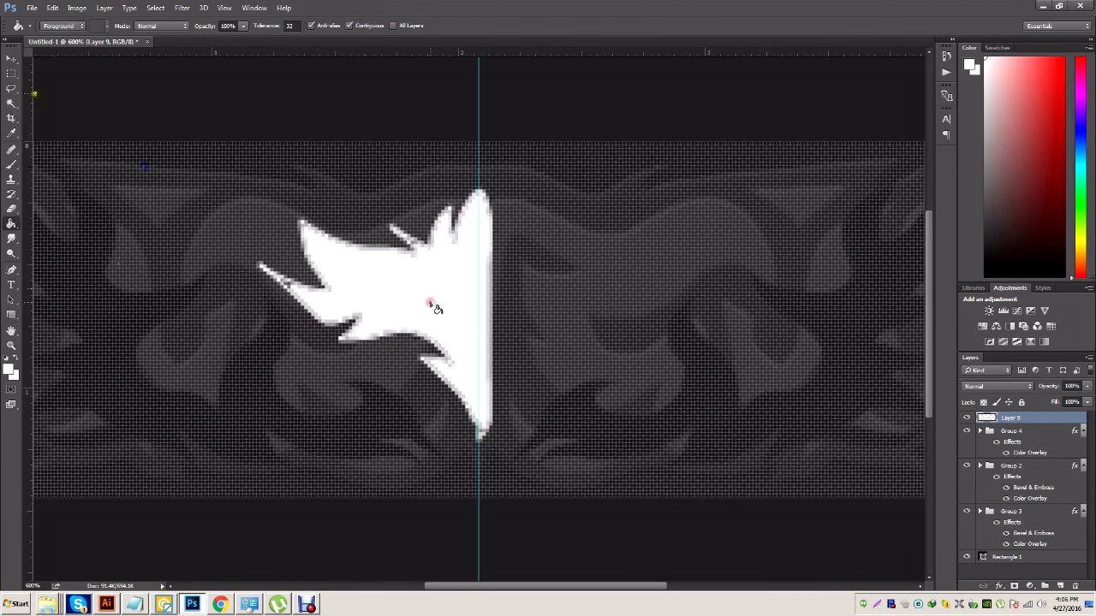
# Touch up the white spiky shape with the brush, filling gaps in its spikes and extending its lower tip
pyautogui.hotkey('ctrl', '+')
pyautogui.hotkey('ctrl', '+')
pyautogui.hotkey('ctrl', '+')
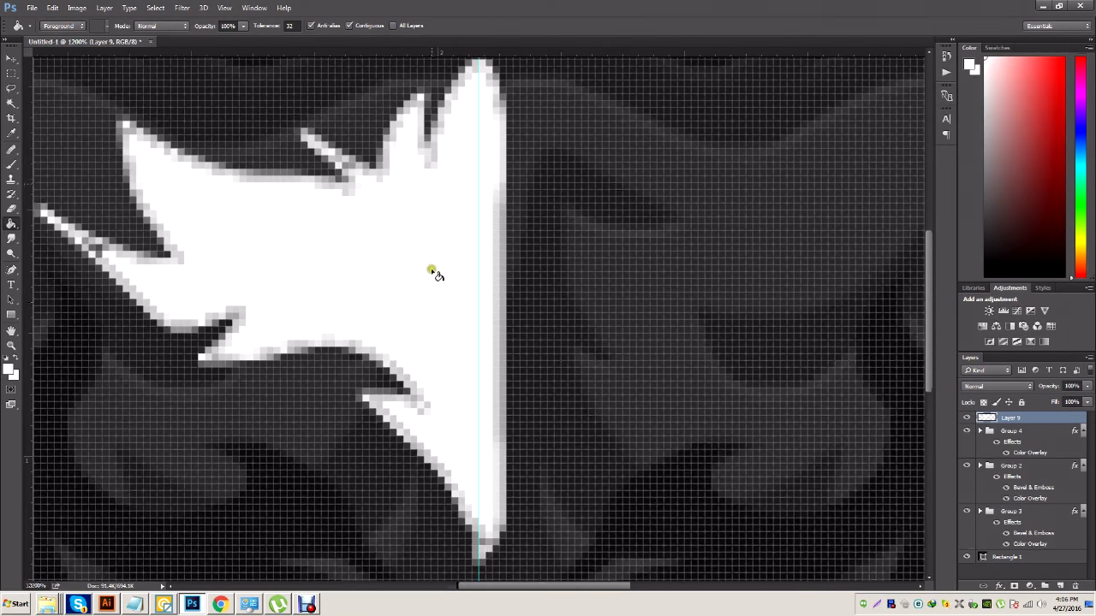
pyautogui.scroll(1, 431, 270)
pyautogui.press('b')
pyautogui.moveTo(439, 219)
pyautogui.mouseDown()
pyautogui.moveTo(347, 227)
pyautogui.moveTo(367, 252)
pyautogui.moveTo(208, 239)
pyautogui.moveTo(137, 254)
pyautogui.moveTo(94, 310)
pyautogui.moveTo(206, 420)
pyautogui.moveTo(404, 440)
pyautogui.moveTo(414, 454)
pyautogui.mouseUp()
pyautogui.scroll(-2, 414, 428)
pyautogui.moveTo(383, 384)
pyautogui.mouseDown()
pyautogui.moveTo(445, 462)
pyautogui.moveTo(492, 564)
pyautogui.moveTo(465, 519)
pyautogui.moveTo(476, 503)
pyautogui.mouseUp()
pyautogui.scroll(2, 515, 334)
pyautogui.hotkey('ctrl', '-')
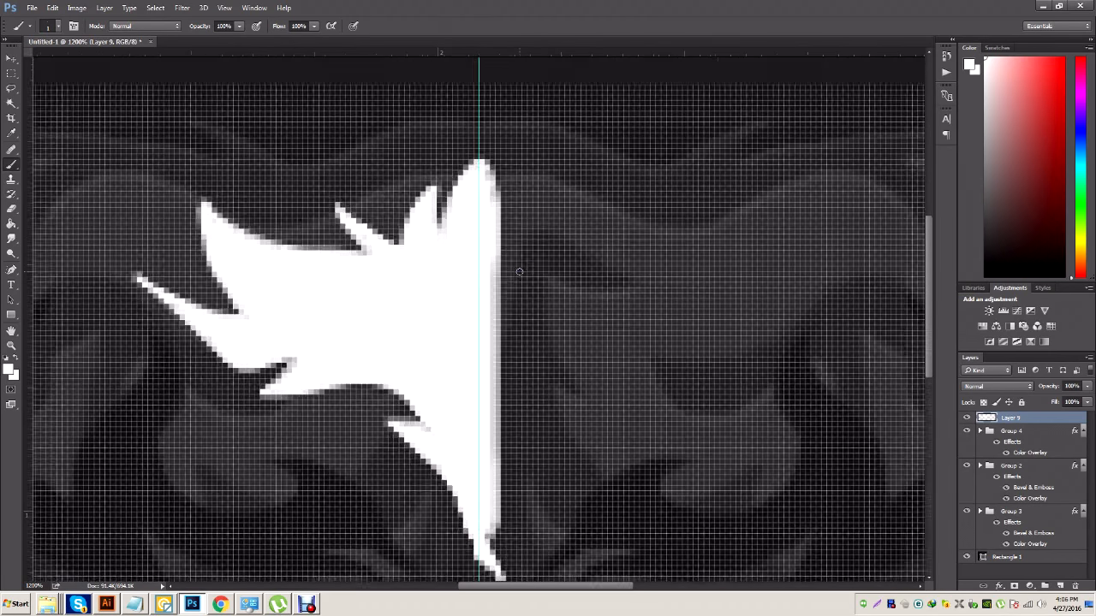
# Erase stray pixels around the white spiky shape on its layer with the Eraser set to 24 px
pyautogui.hotkey('ctrl', '-')
pyautogui.hotkey('ctrl', '-')
pyautogui.hotkey('ctrl', '-')
pyautogui.hotkey('ctrl', '-')
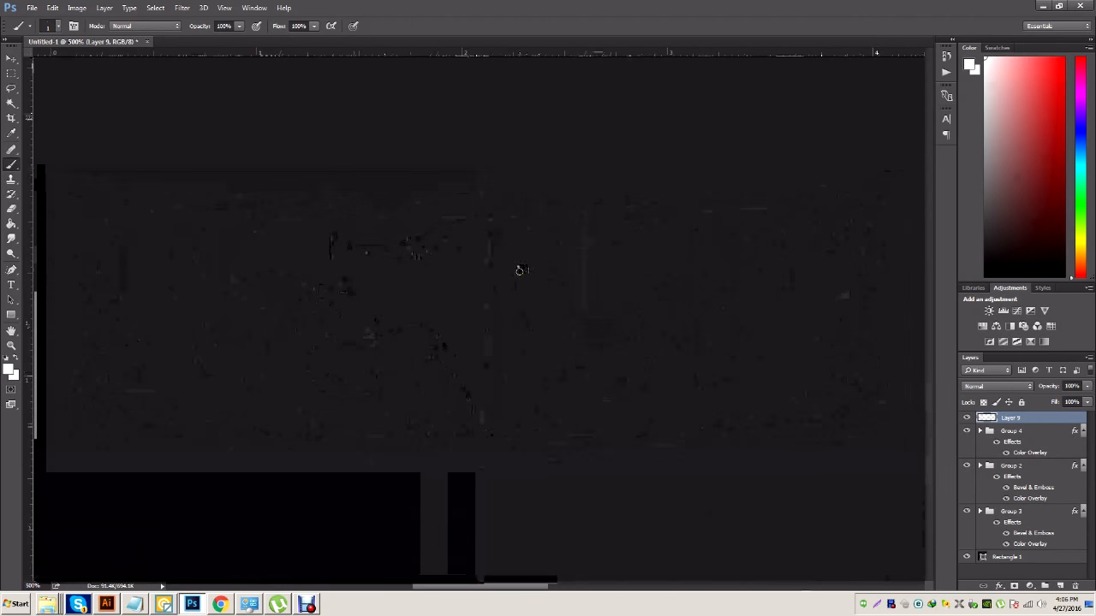
pyautogui.click(11, 208)
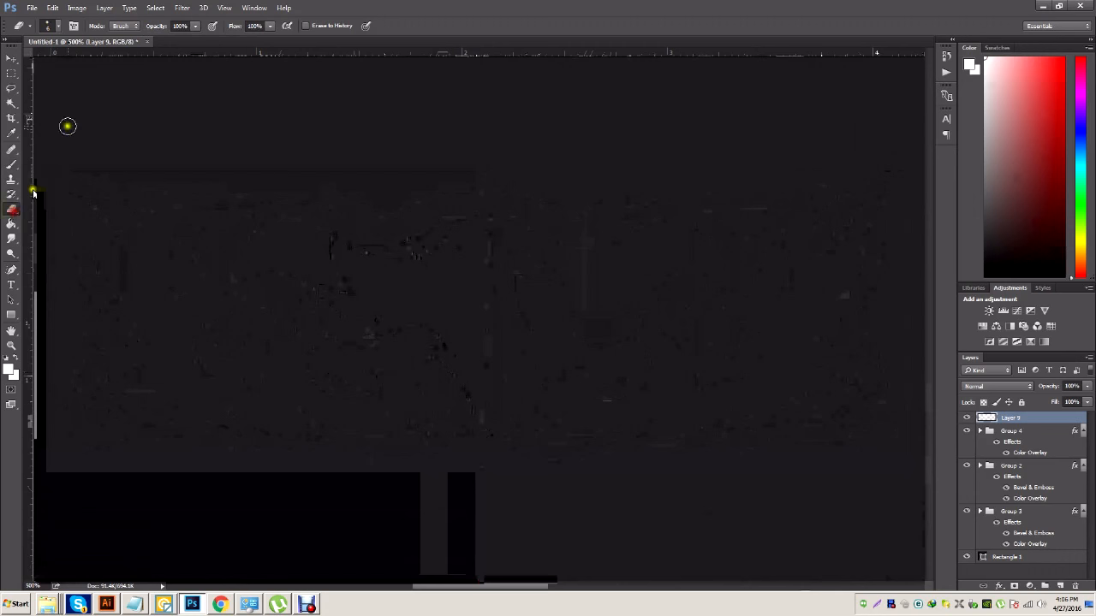
pyautogui.click(51, 25)
pyautogui.click(71, 61)
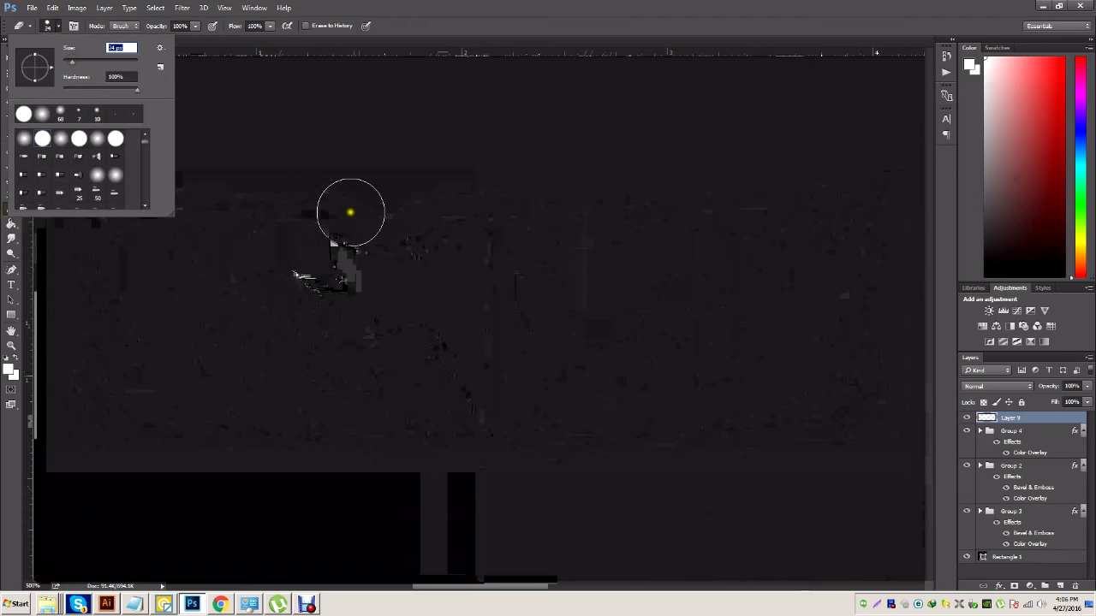
pyautogui.click(364, 218)
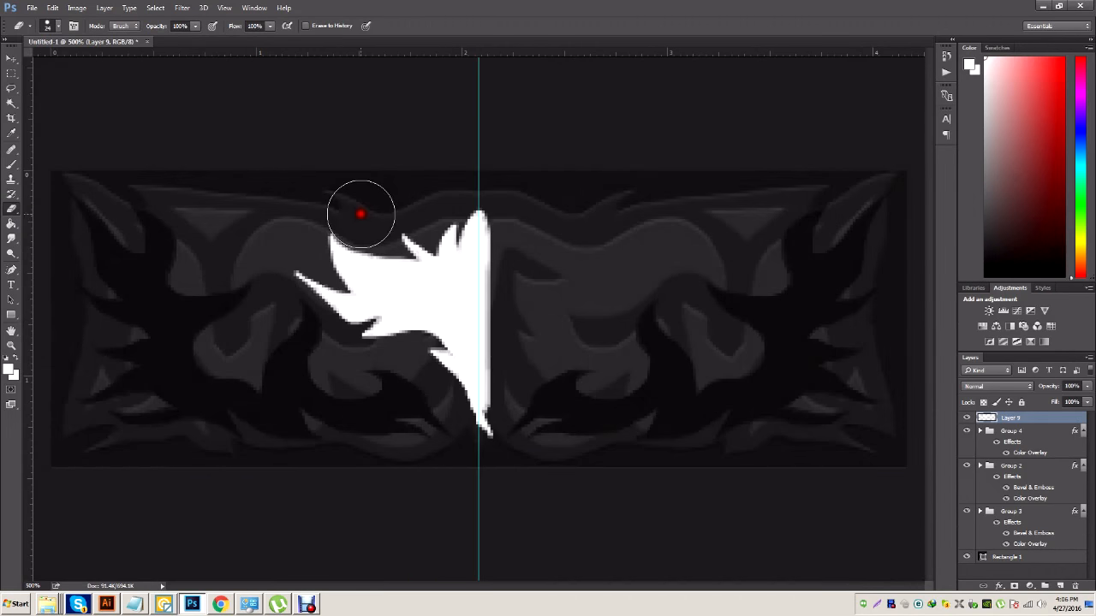
pyautogui.click(278, 302)
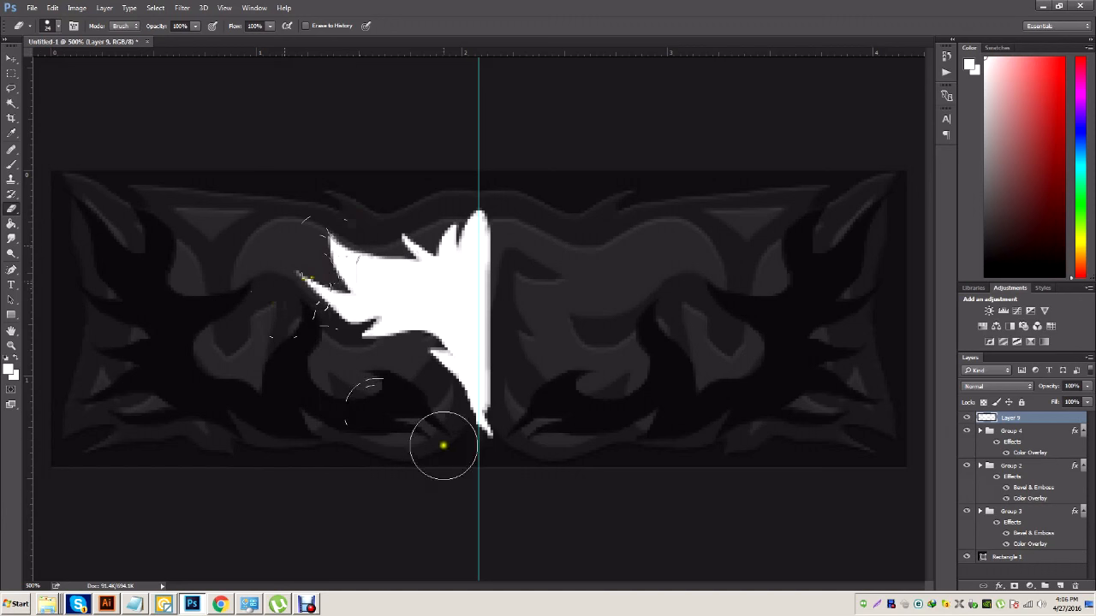
pyautogui.click(380, 371)
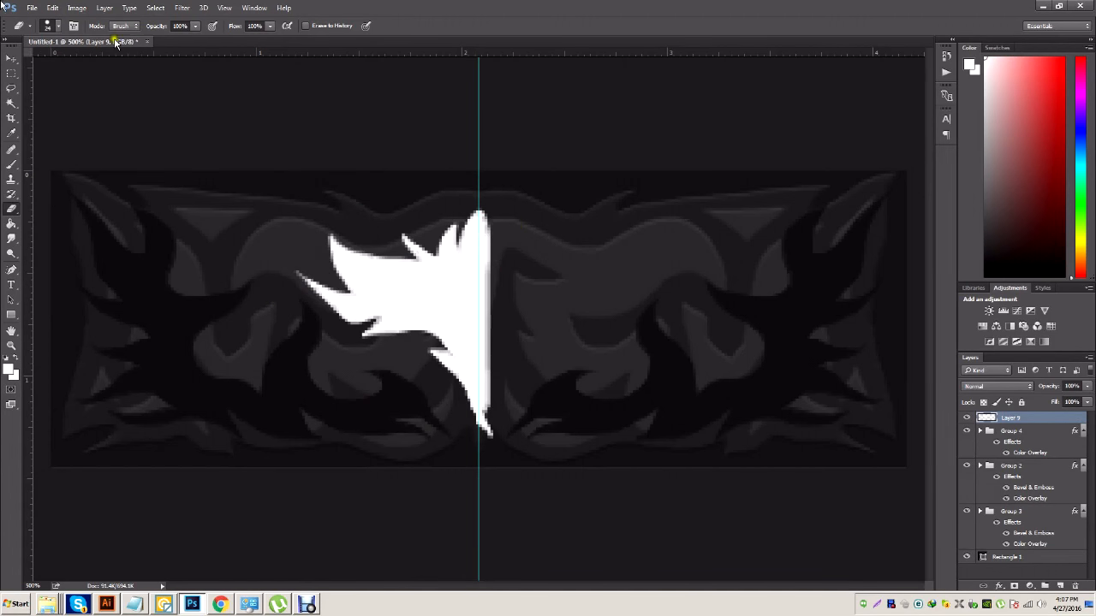
# Trim the white spiky shape along the centre guide by deleting the strip that crosses to its right, and clear the selection
pyautogui.click(11, 73)
pyautogui.moveTo(621, 467)
pyautogui.mouseDown()
pyautogui.moveTo(509, 274)
pyautogui.moveTo(479, 195)
pyautogui.mouseUp()
pyautogui.press('Delete')
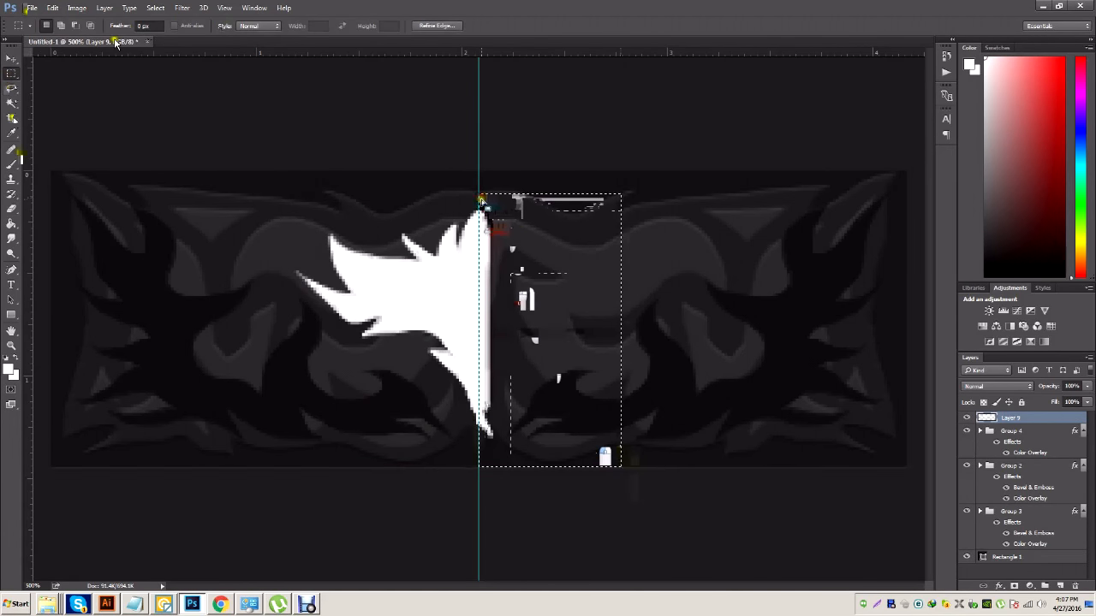
pyautogui.rightClick(524, 205)
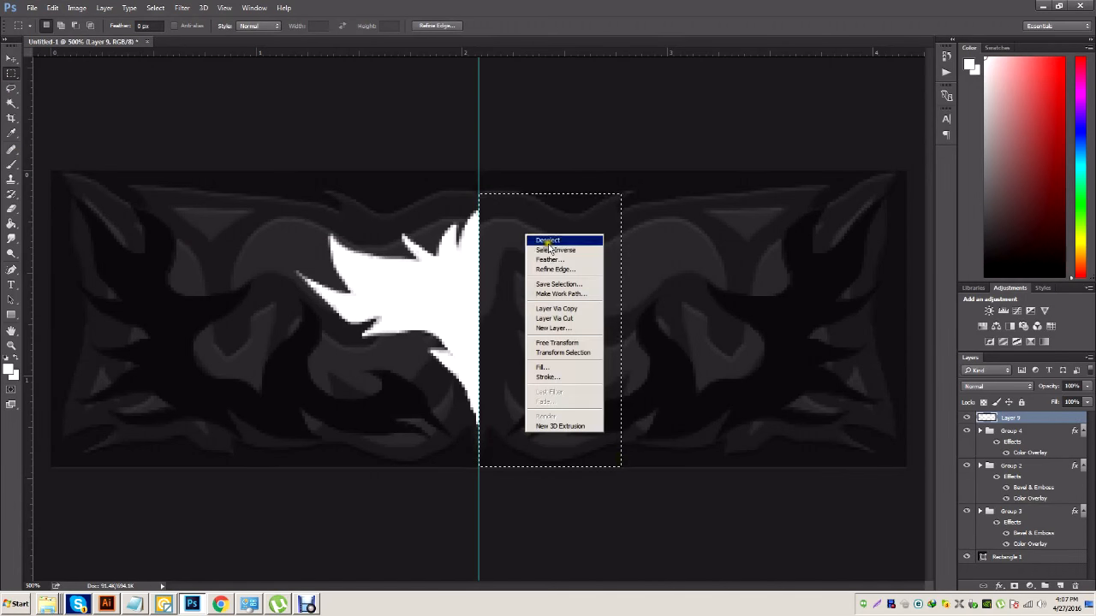
pyautogui.click(563, 207)
# Duplicate the half-shape layer, flip the copy horizontally, and place it against the centre guide to form a symmetrical shape
pyautogui.rightClick(1013, 418)
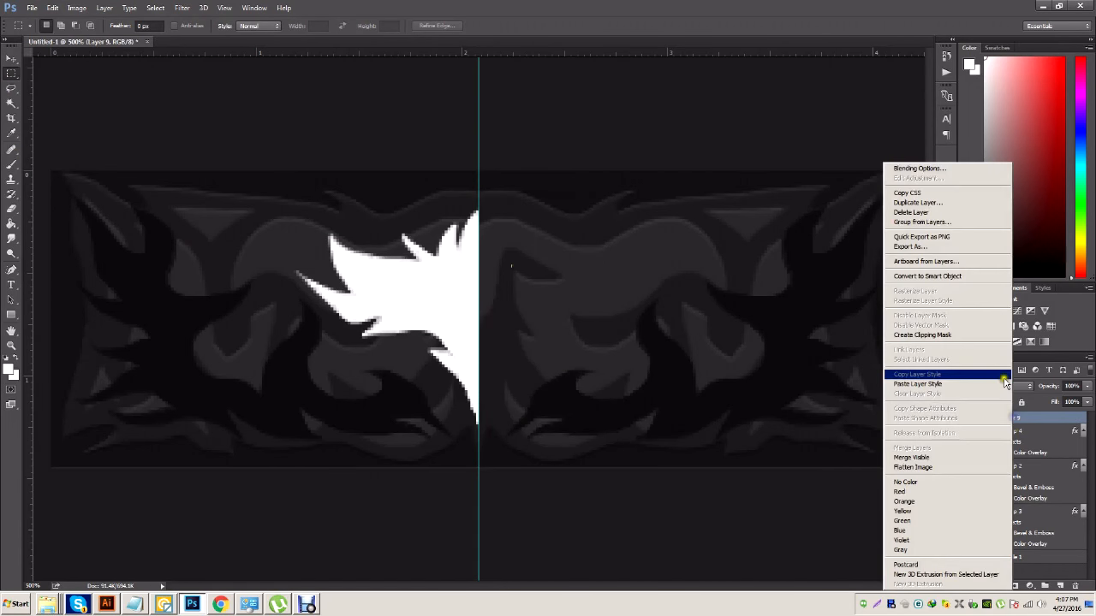
pyautogui.click(944, 205)
pyautogui.click(660, 186)
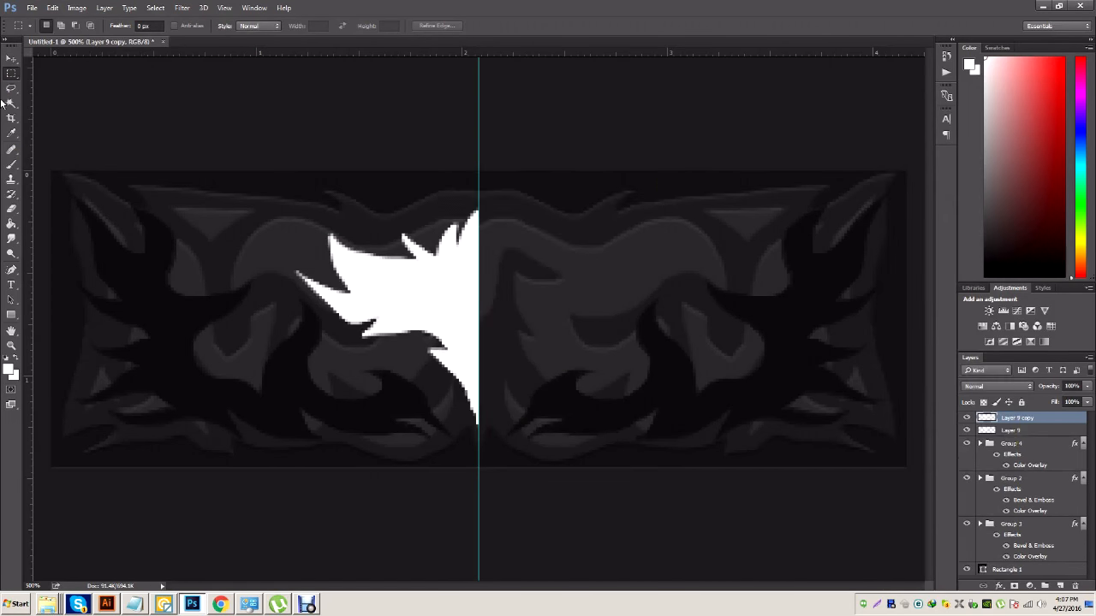
pyautogui.click(53, 7)
pyautogui.click(102, 221)
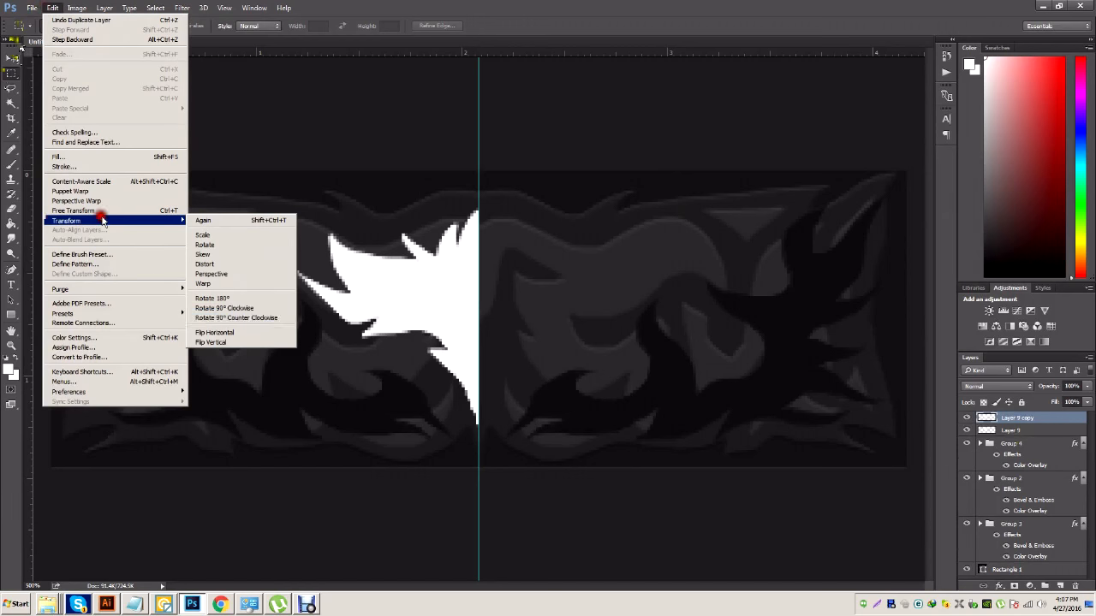
pyautogui.click(215, 332)
pyautogui.click(11, 57)
pyautogui.moveTo(374, 254); pyautogui.dragTo(533, 316)
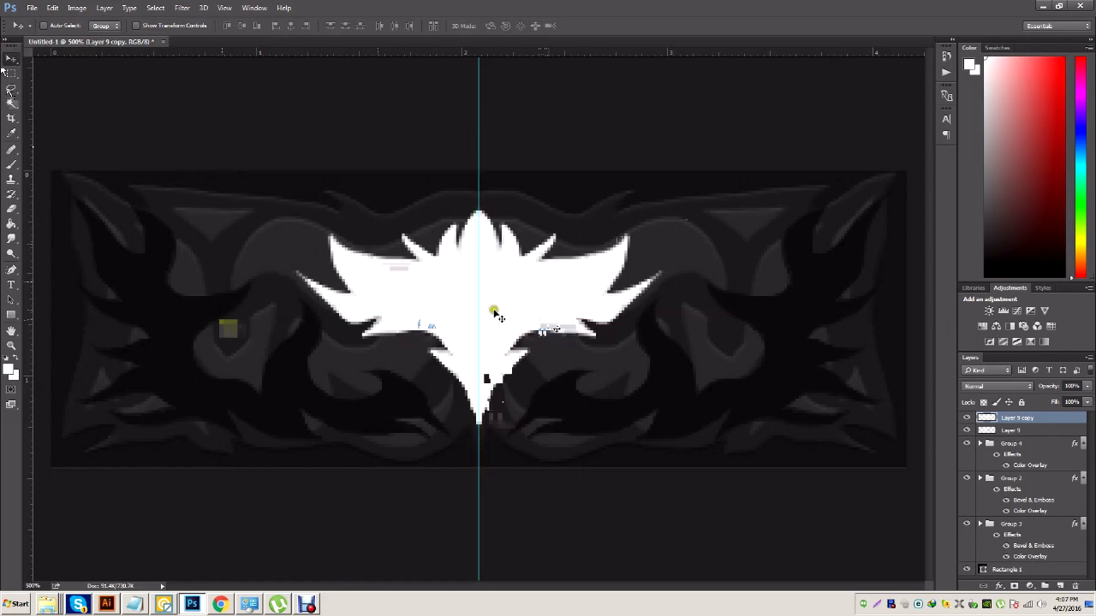
# Group the two mirrored halves and apply a copy of Group 4's layer style to the new group
pyautogui.keyDown('shift'); pyautogui.click(1010, 431); pyautogui.keyUp('shift')
pyautogui.moveTo(1048, 587); pyautogui.dragTo(1048, 588)
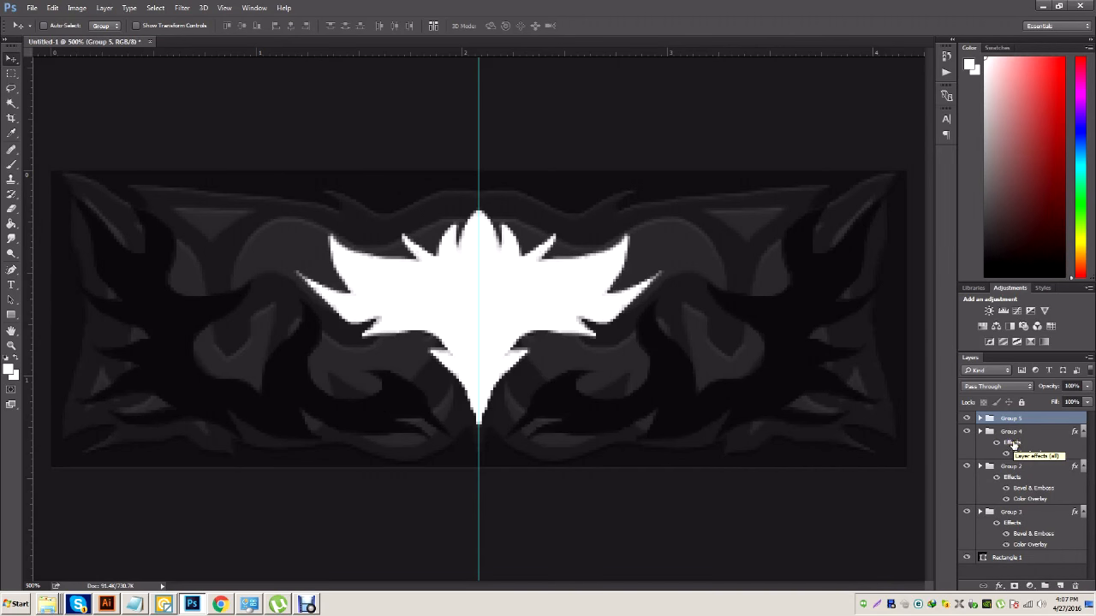
pyautogui.rightClick(1014, 443)
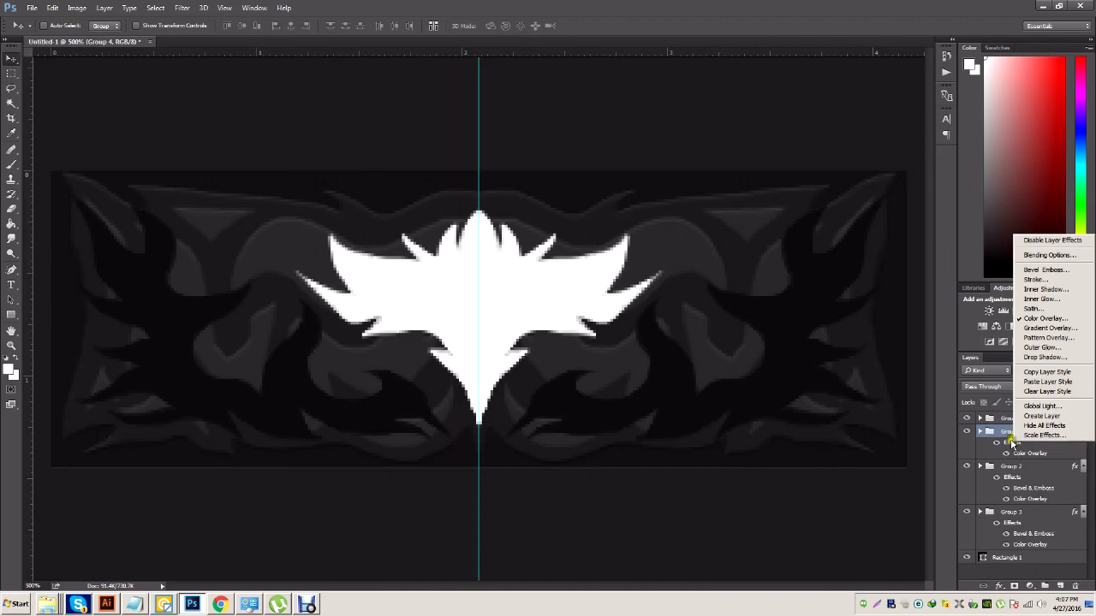
pyautogui.click(1040, 374)
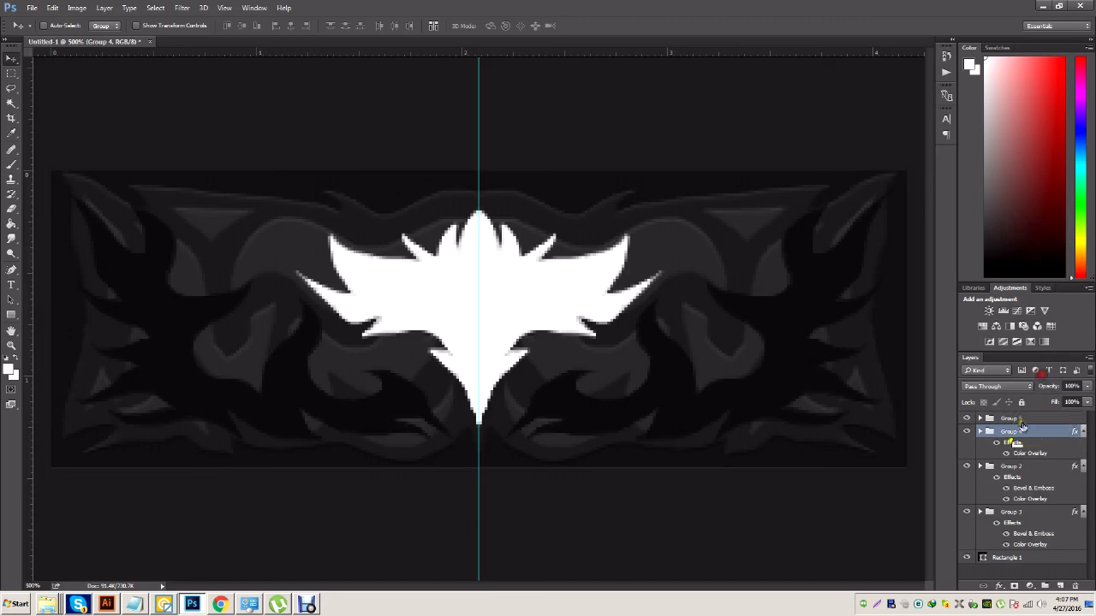
pyautogui.click(1020, 420)
pyautogui.rightClick(1020, 423)
pyautogui.click(1032, 298)
# Save the document as a PSD file under a placeholder name with Maximize Compatibility enabled
pyautogui.click(30, 8)
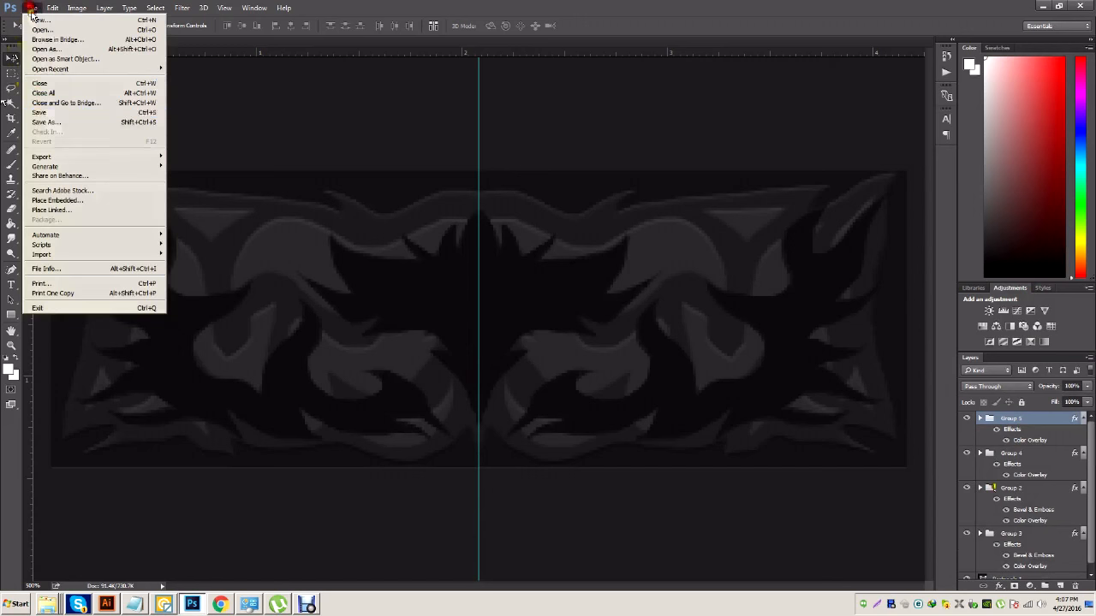
pyautogui.click(55, 114)
pyautogui.write('tytrty')
pyautogui.click(453, 404)
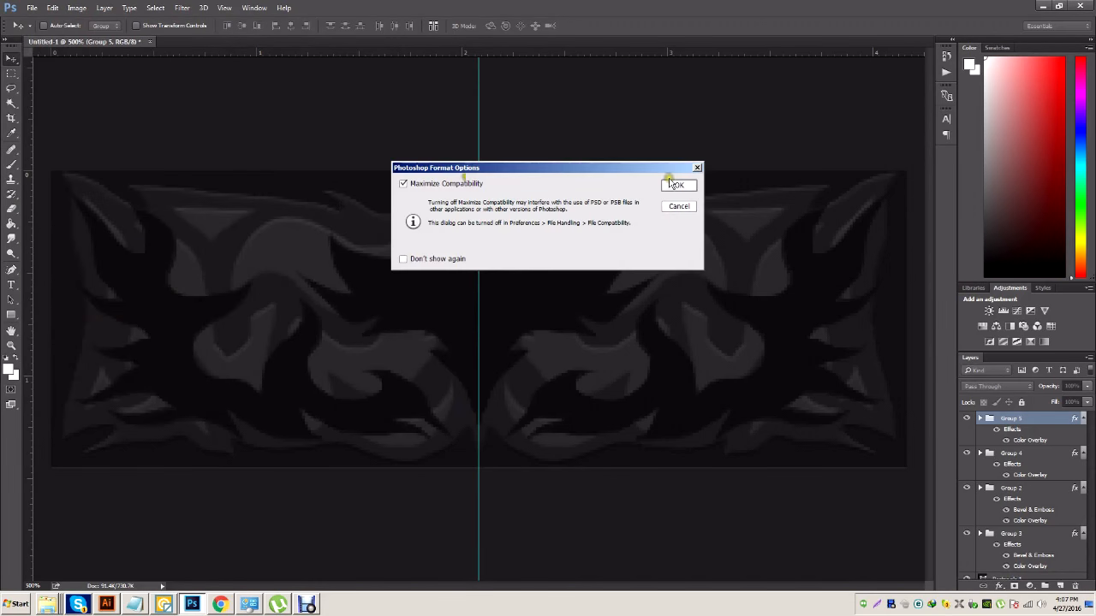
pyautogui.click(676, 186)
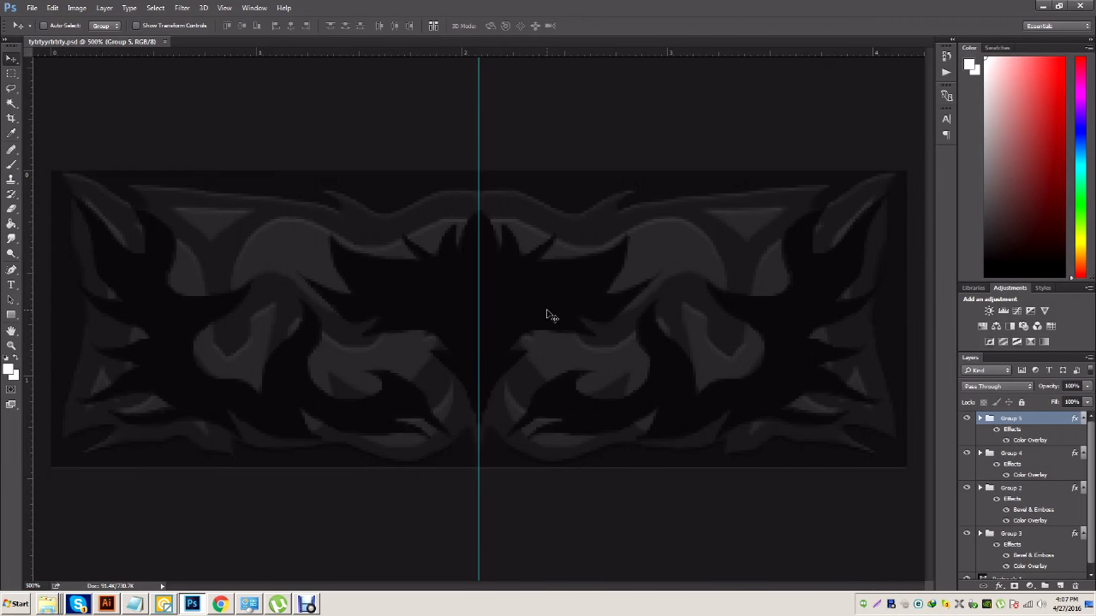
# Draw a thin white horizontal rectangle, 81 px by 1 px, across the upper part of the central spiky shape
pyautogui.hotkey('ctrl', '+')
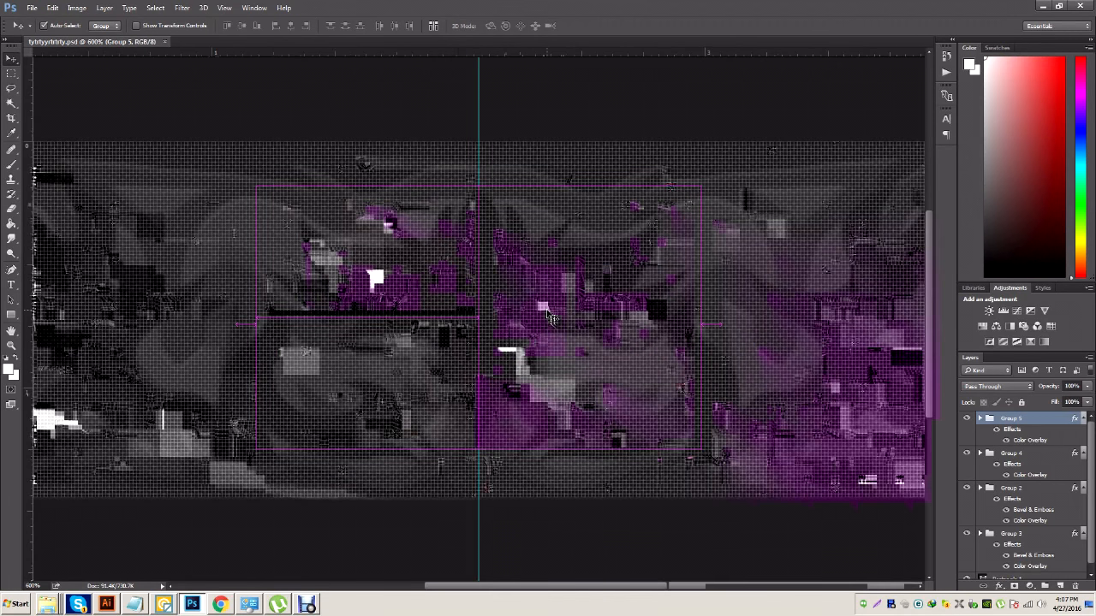
pyautogui.hotkey('ctrl', '-')
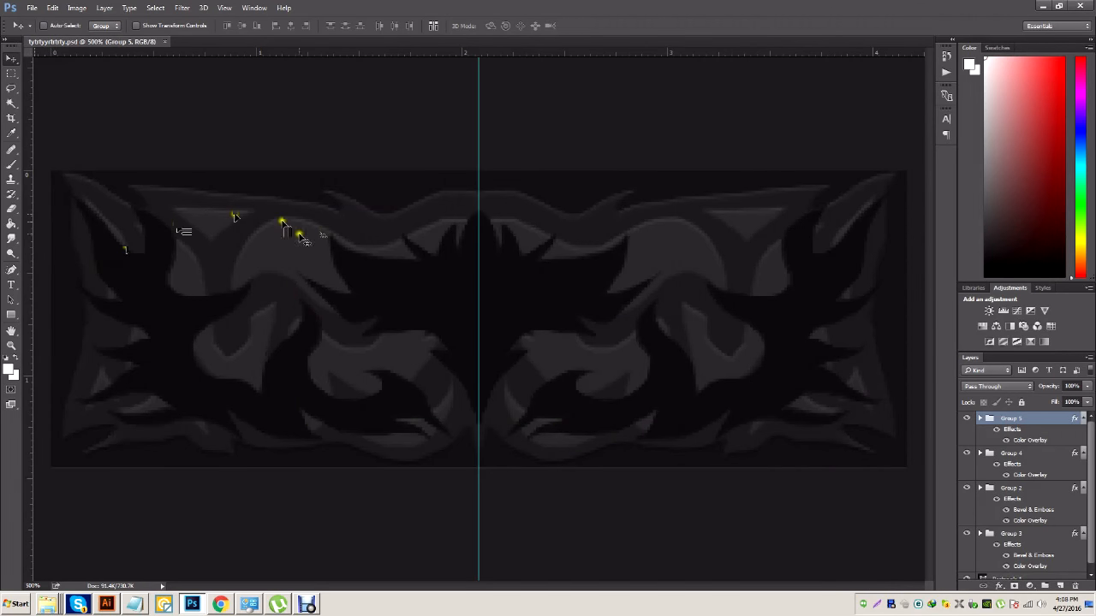
pyautogui.click(11, 317)
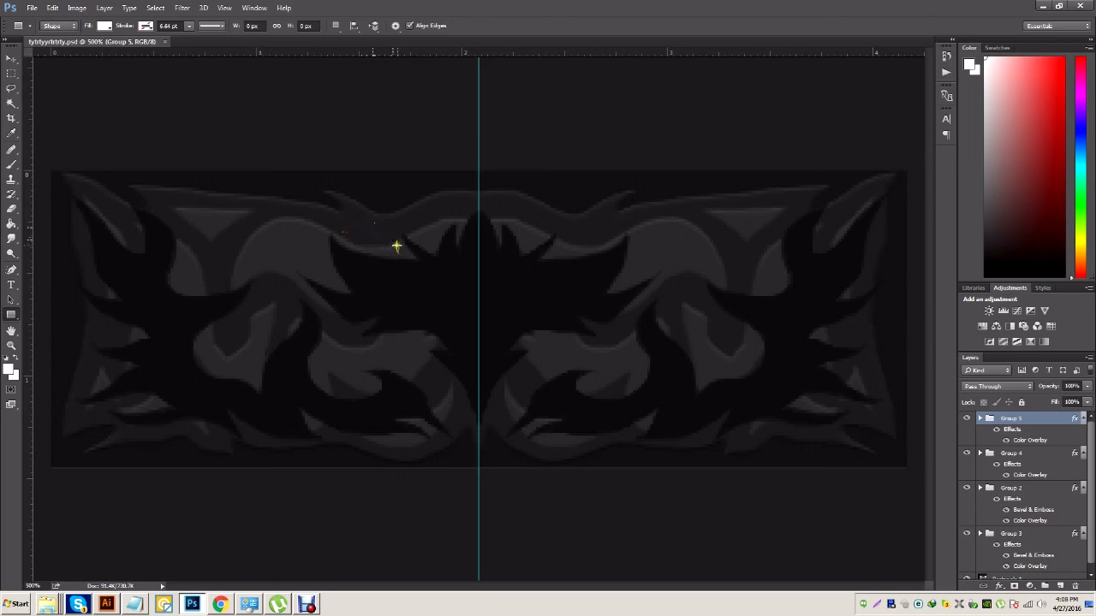
pyautogui.moveTo(381, 233); pyautogui.dragTo(613, 235)
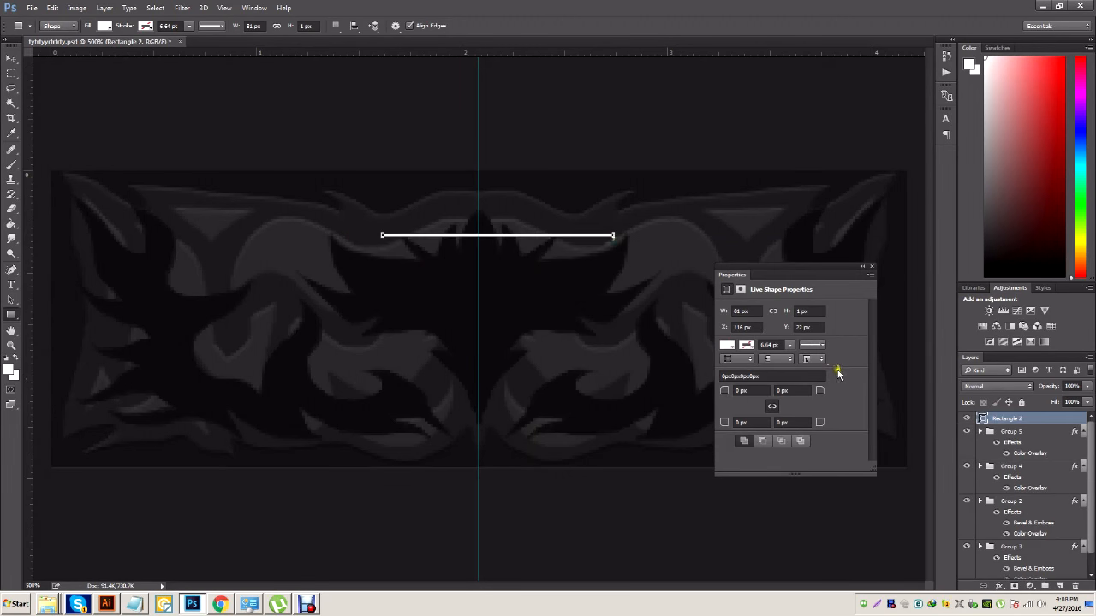
# Apply a Normal-mode Color Overlay in cyan #00ccff at 100% opacity to the thin rectangle
pyautogui.rightClick(1032, 418)
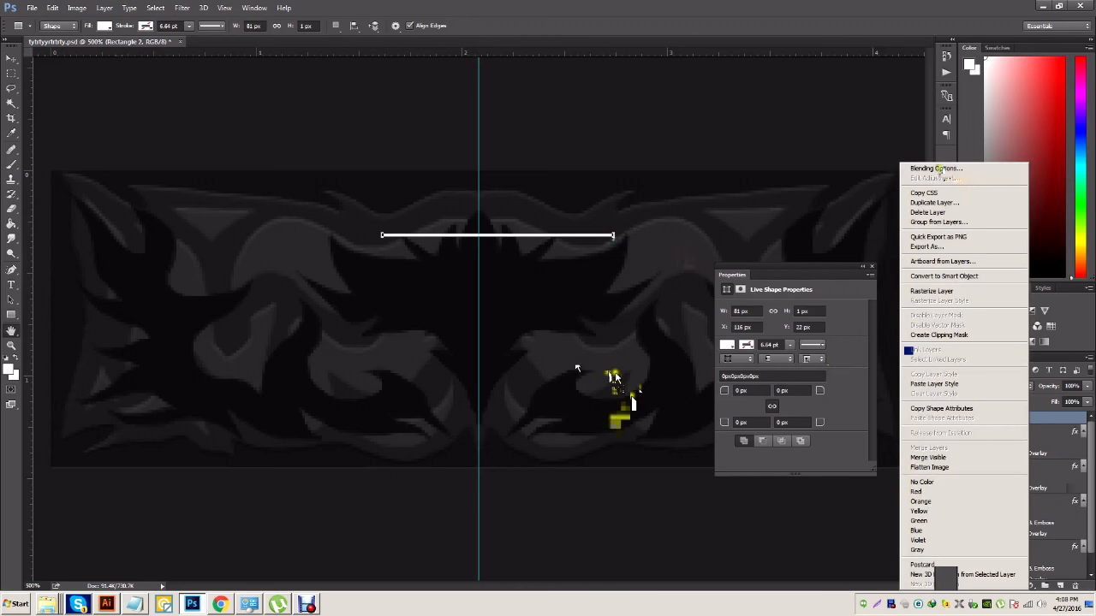
pyautogui.click(936, 168)
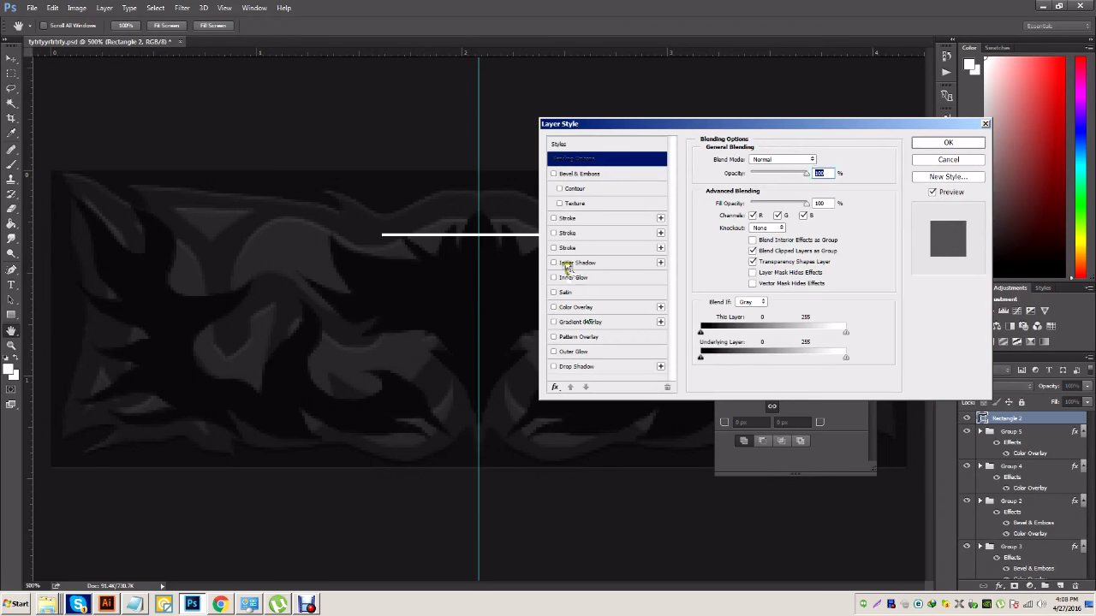
pyautogui.click(558, 310)
pyautogui.click(816, 159)
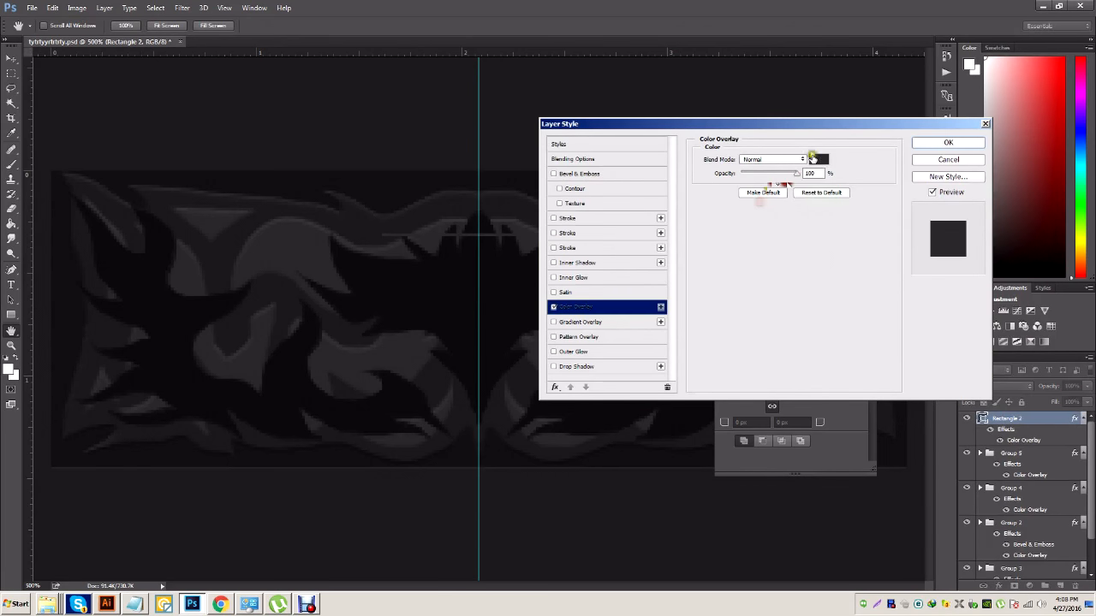
pyautogui.click(924, 287)
pyautogui.moveTo(877, 274); pyautogui.dragTo(950, 178)
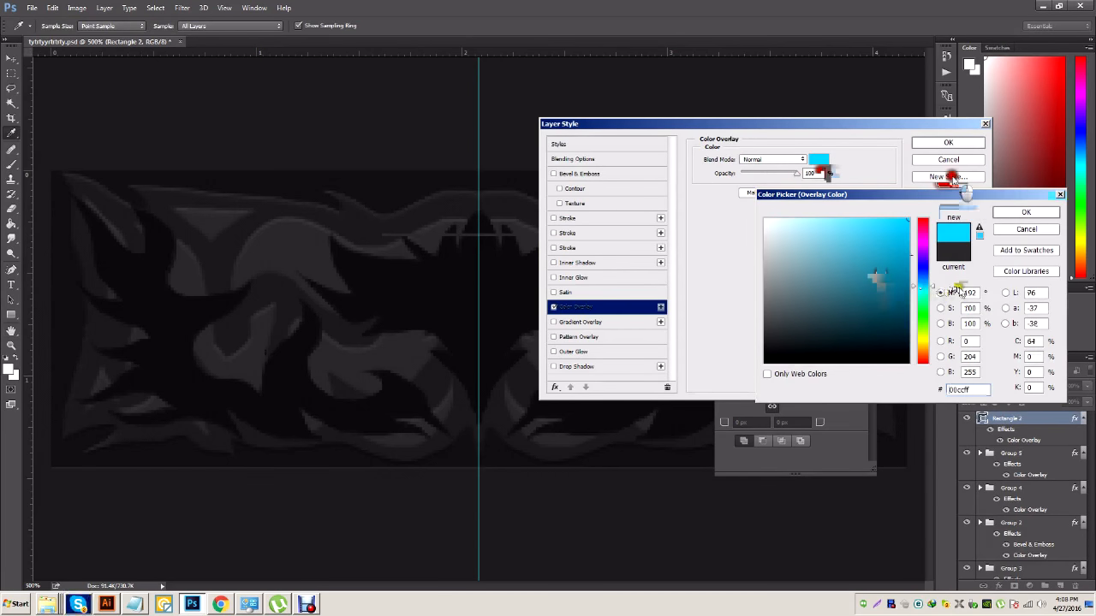
pyautogui.click(1015, 215)
# Try a cyan Outer Glow with raised opacity on the thin rectangle, and delete the rectangle
pyautogui.click(554, 352)
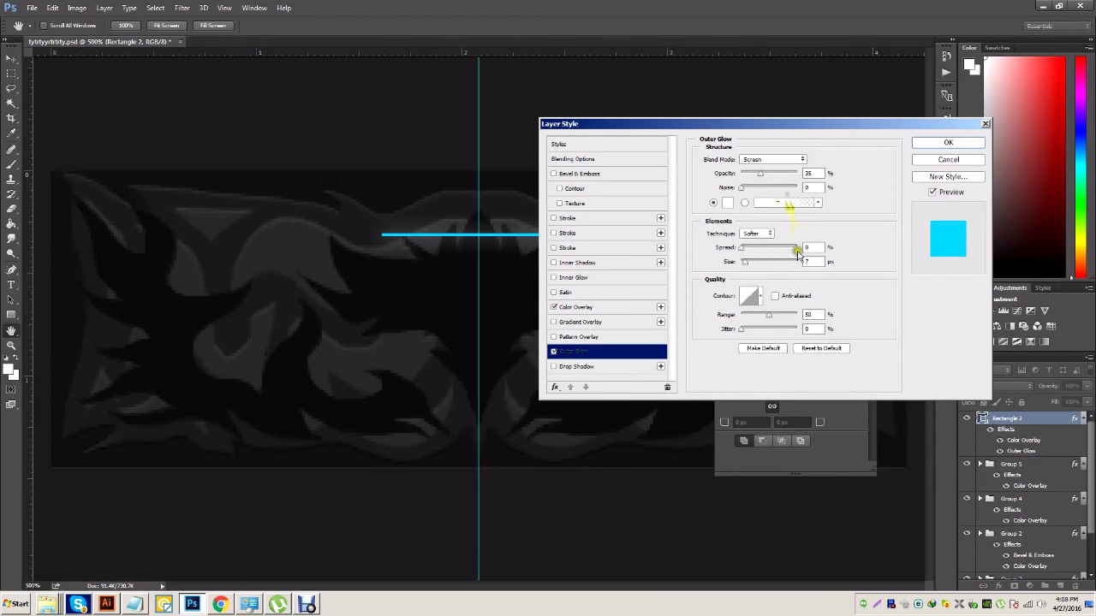
pyautogui.click(727, 203)
pyautogui.click(922, 287)
pyautogui.moveTo(891, 256); pyautogui.dragTo(959, 196)
pyautogui.click(1020, 213)
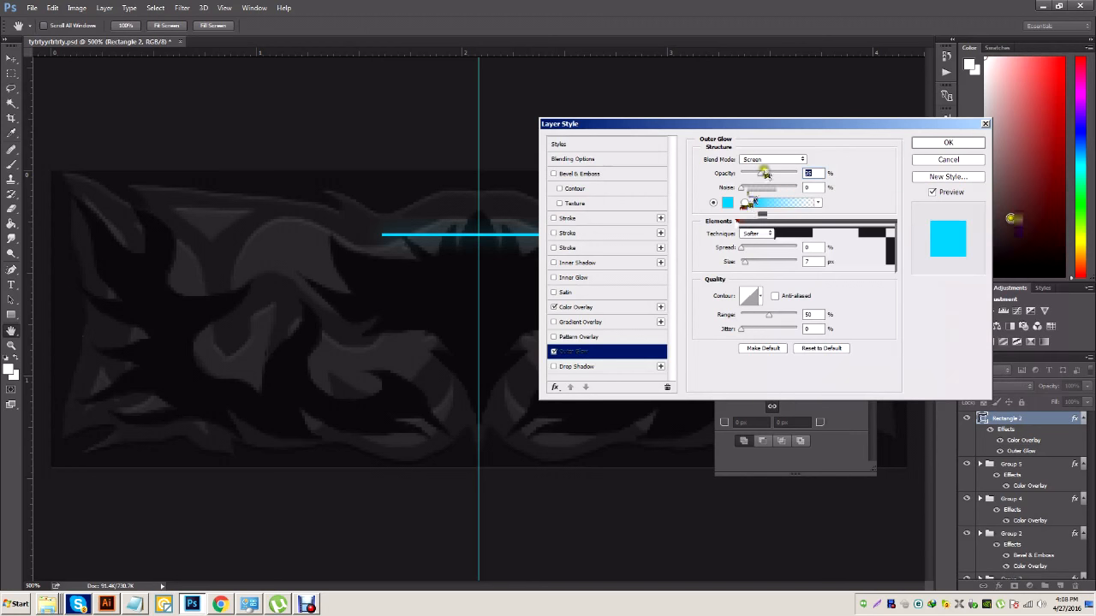
pyautogui.moveTo(761, 172); pyautogui.dragTo(798, 173)
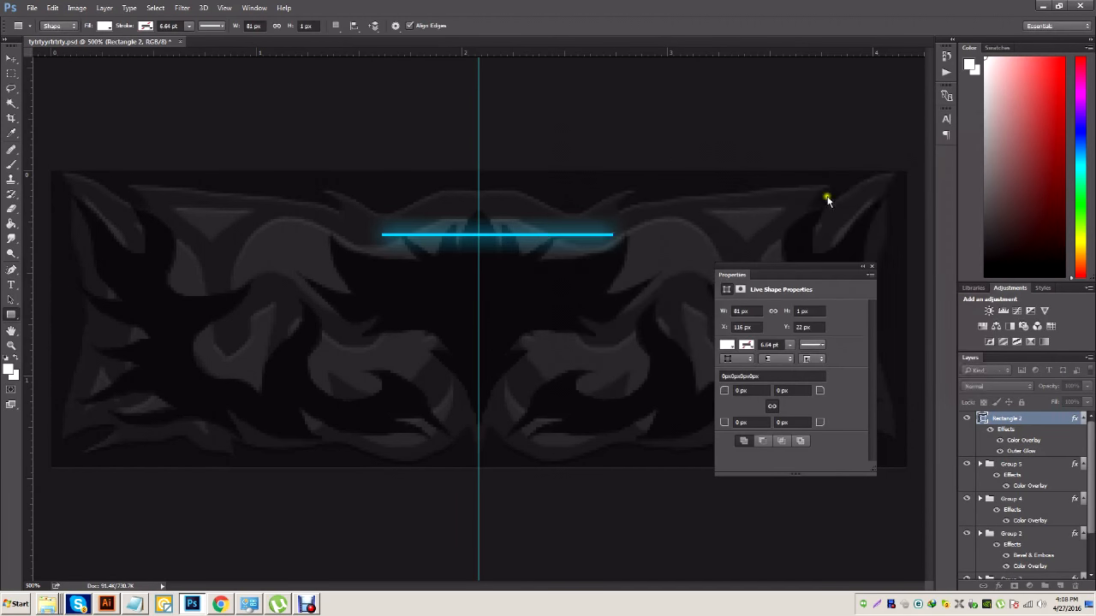
pyautogui.press('Delete')
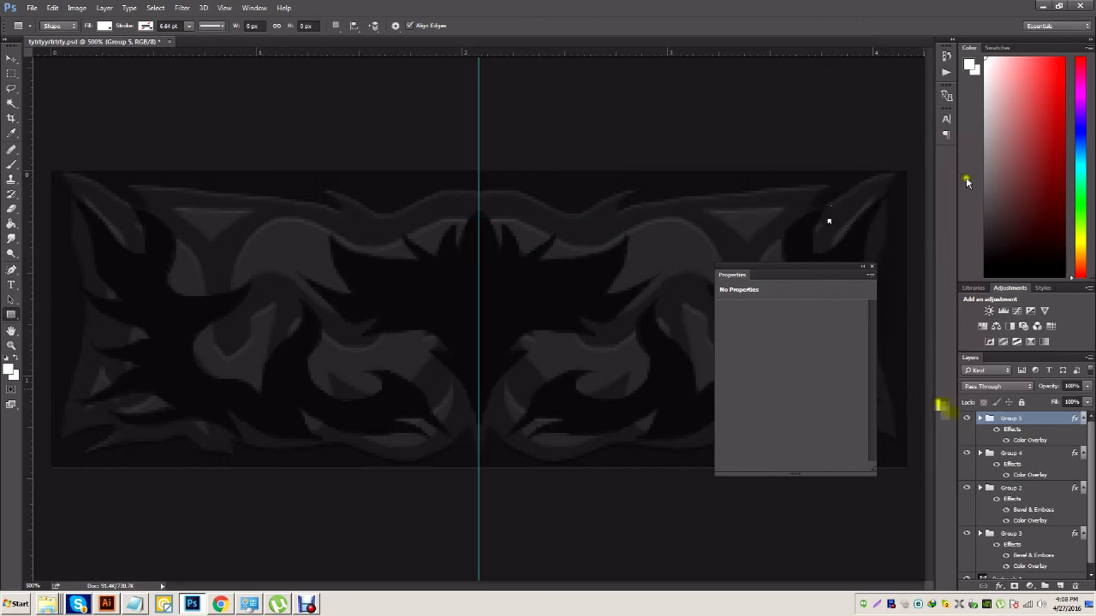
pyautogui.click(872, 268)
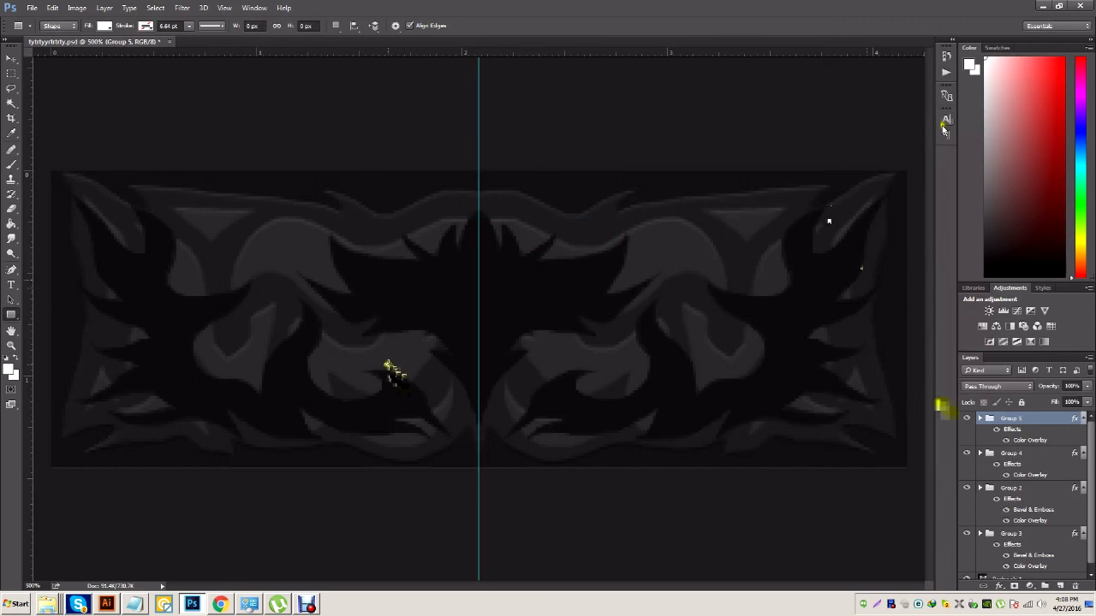
# Create a new layer above Group 5 with Normal mode and 100% opacity for painting with the Brush
pyautogui.click(11, 164)
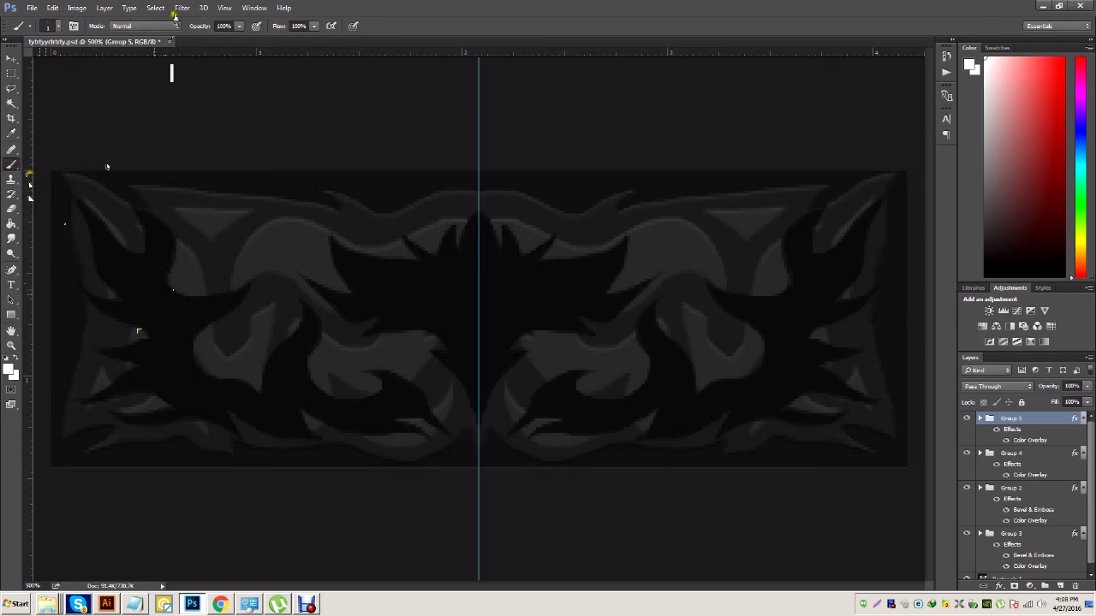
pyautogui.click(105, 8)
pyautogui.moveTo(107, 19)
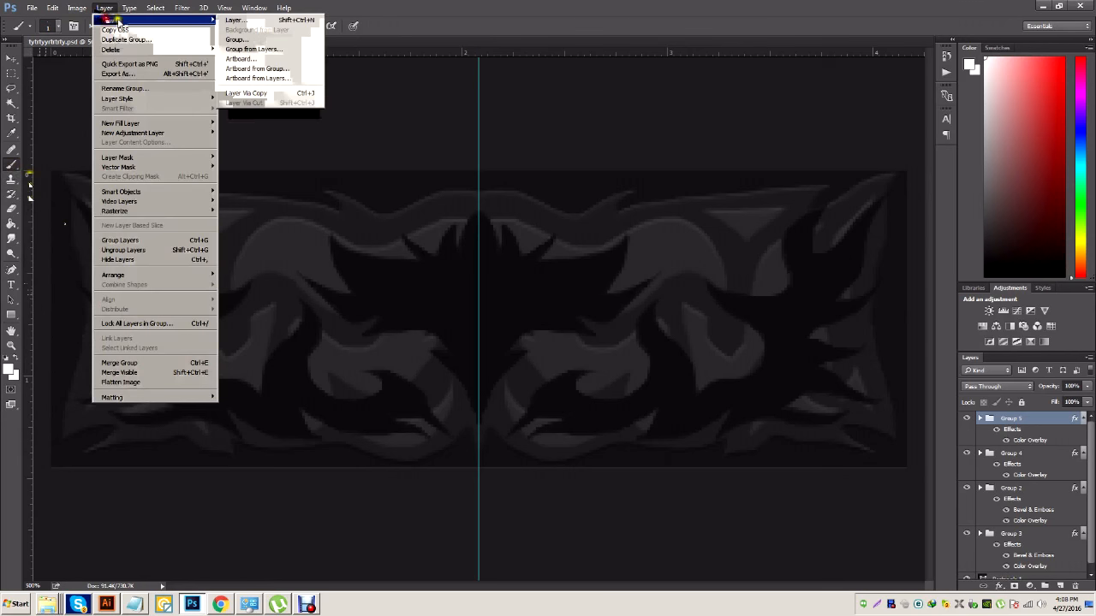
pyautogui.click(234, 20)
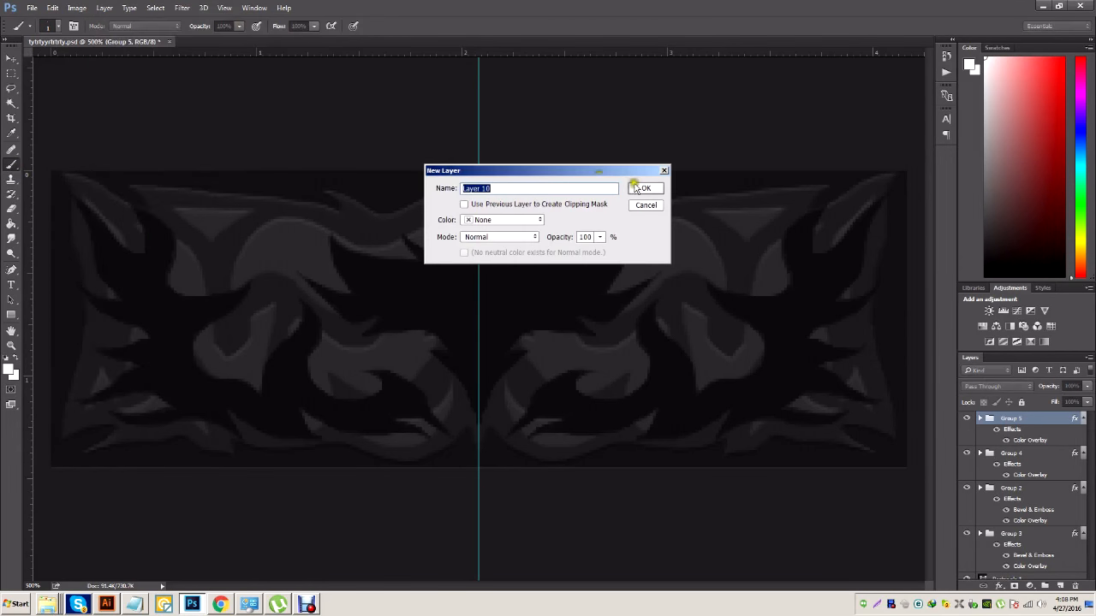
pyautogui.click(638, 185)
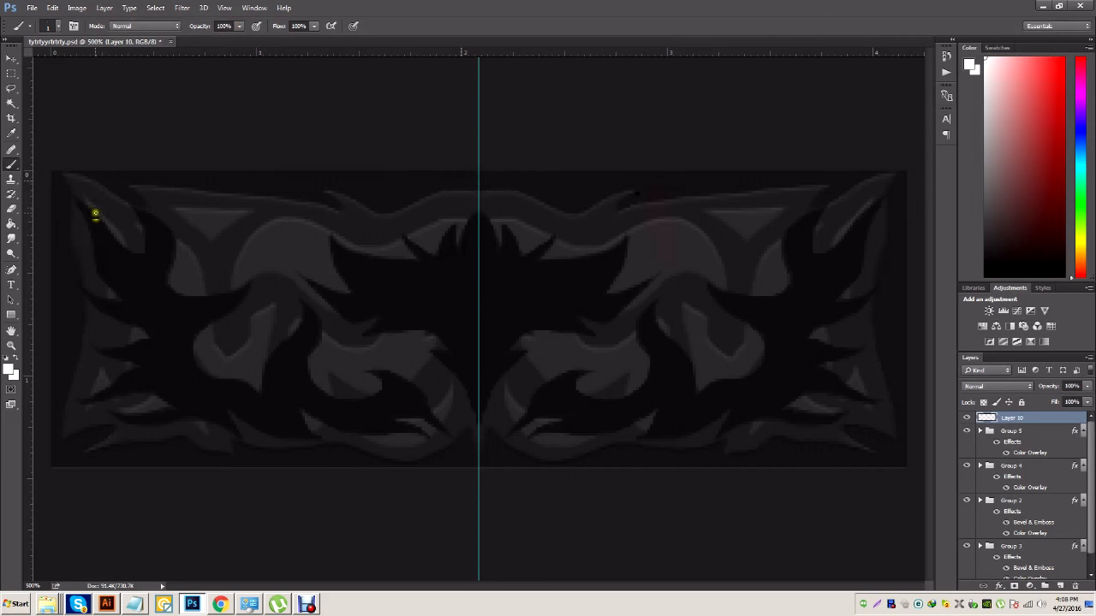
# Paint a white S-shaped stroke with the 1 px Brush along the upper-left flame edge and thicken its middle
pyautogui.hotkey('ctrl', '+')
pyautogui.hotkey('ctrl', '+')
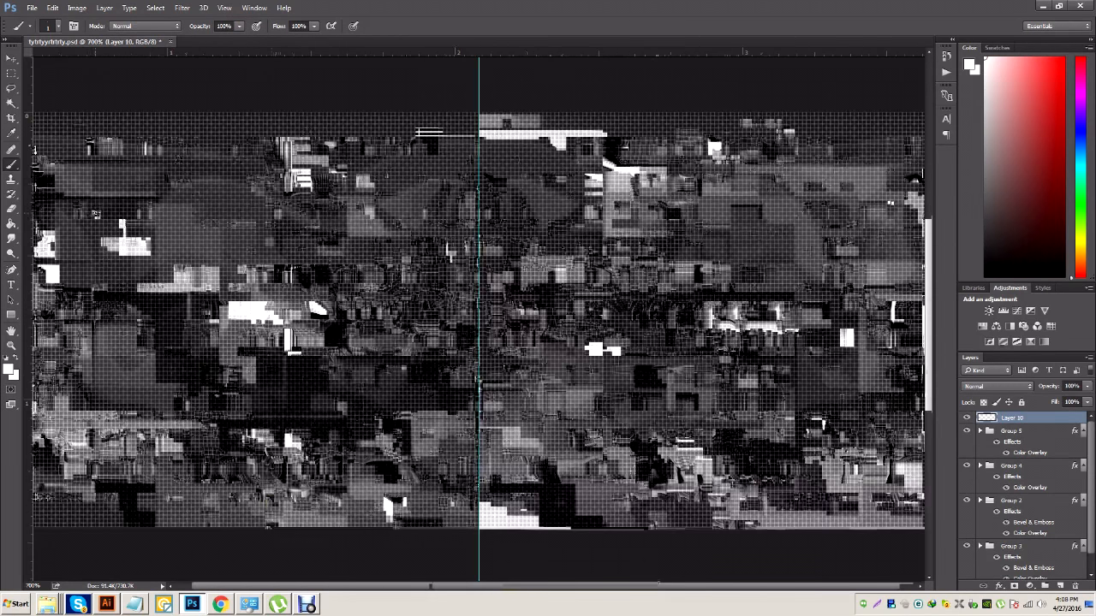
pyautogui.moveTo(469, 587); pyautogui.dragTo(417, 585)
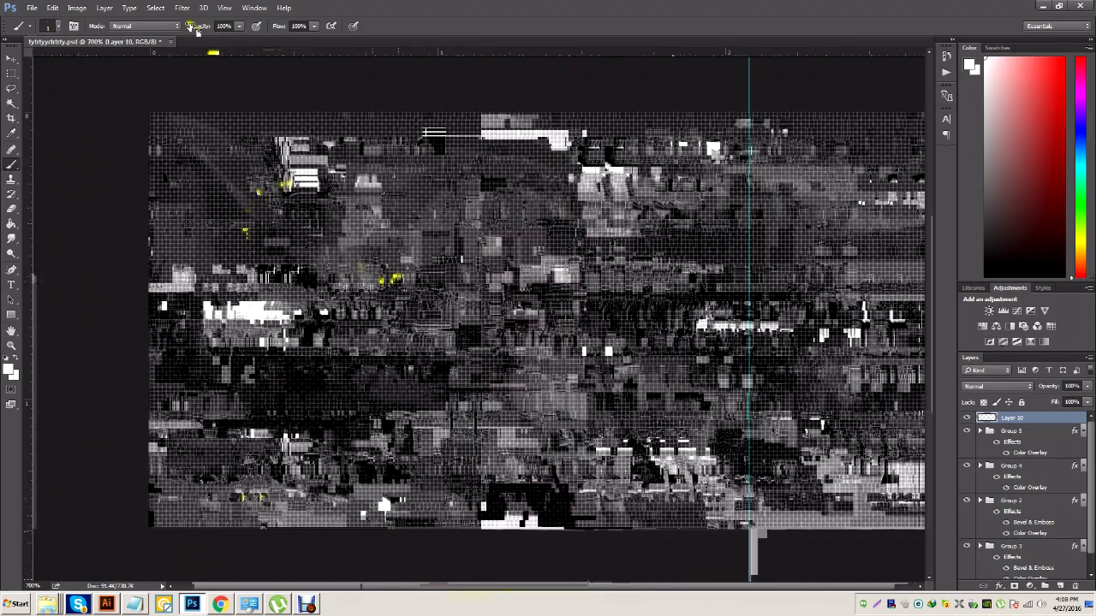
pyautogui.moveTo(409, 278)
pyautogui.mouseDown()
pyautogui.moveTo(367, 281)
pyautogui.moveTo(417, 272)
pyautogui.moveTo(327, 281)
pyautogui.moveTo(313, 257)
pyautogui.moveTo(322, 211)
pyautogui.moveTo(272, 161)
pyautogui.mouseUp()
pyautogui.hotkey('ctrl', 'z')
pyautogui.hotkey('ctrl', 'z')
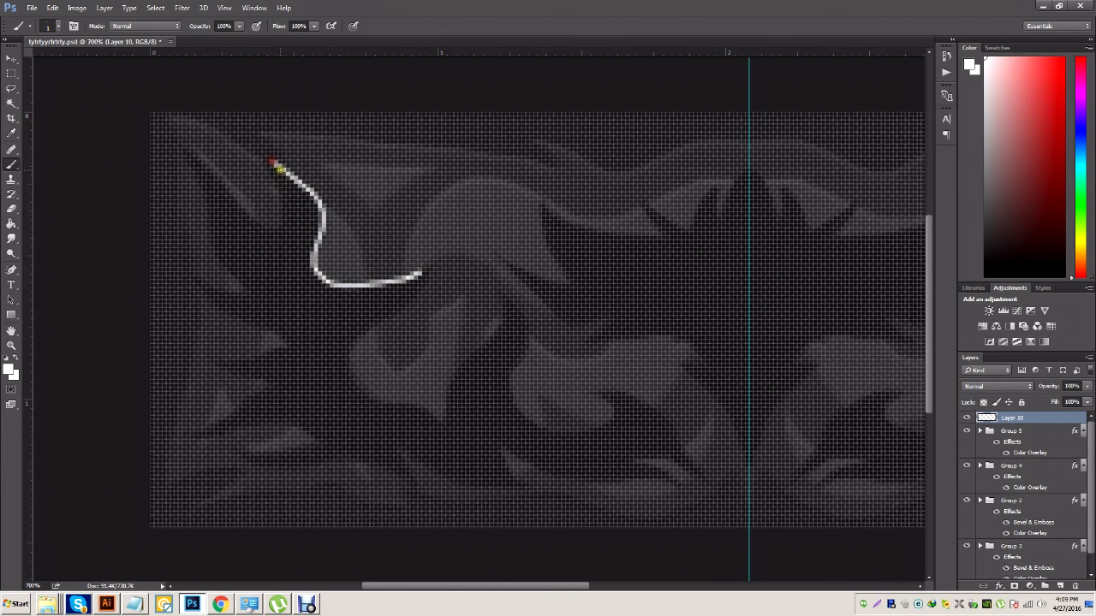
pyautogui.moveTo(293, 178)
pyautogui.mouseDown()
pyautogui.moveTo(334, 211)
pyautogui.moveTo(347, 283)
pyautogui.moveTo(406, 295)
pyautogui.moveTo(336, 283)
pyautogui.moveTo(348, 296)
pyautogui.moveTo(329, 276)
pyautogui.moveTo(321, 248)
pyautogui.moveTo(335, 255)
pyautogui.moveTo(348, 241)
pyautogui.moveTo(344, 263)
pyautogui.moveTo(346, 216)
pyautogui.moveTo(320, 252)
pyautogui.moveTo(349, 281)
pyautogui.mouseUp()
# Set the Eraser to 7 px and trim the inner edge of the white S-shaped stroke
pyautogui.click(30, 214)
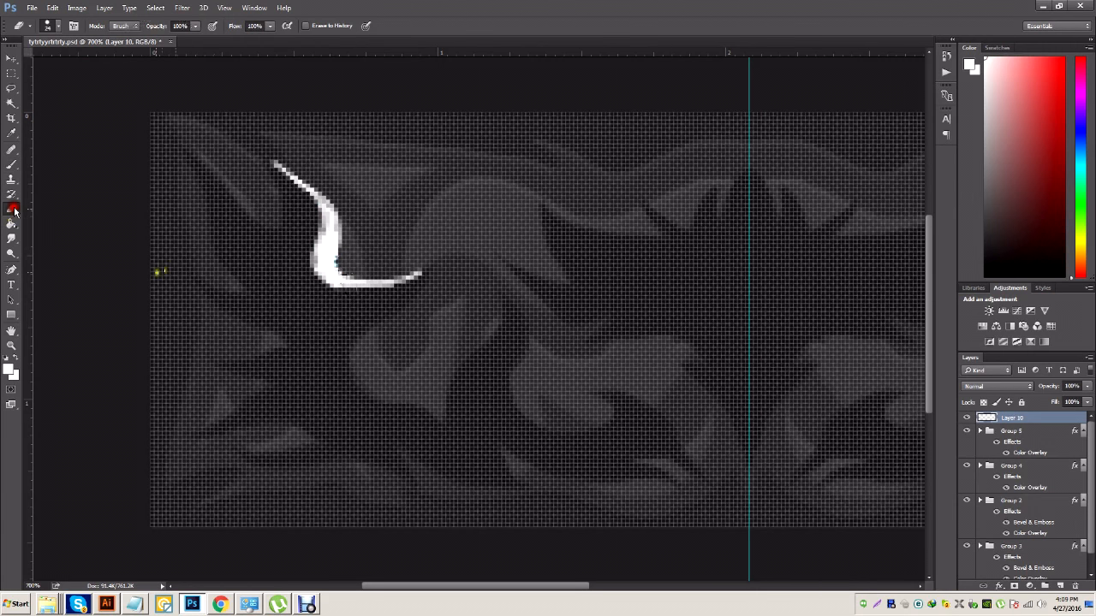
pyautogui.click(54, 29)
pyautogui.click(67, 63)
pyautogui.click(352, 265)
pyautogui.moveTo(352, 265)
pyautogui.mouseDown()
pyautogui.moveTo(352, 210)
pyautogui.moveTo(325, 164)
pyautogui.mouseUp()
# Paint a forked white stroke along the lower edge of the curled shape in the left half and clean up its edge
pyautogui.click(11, 164)
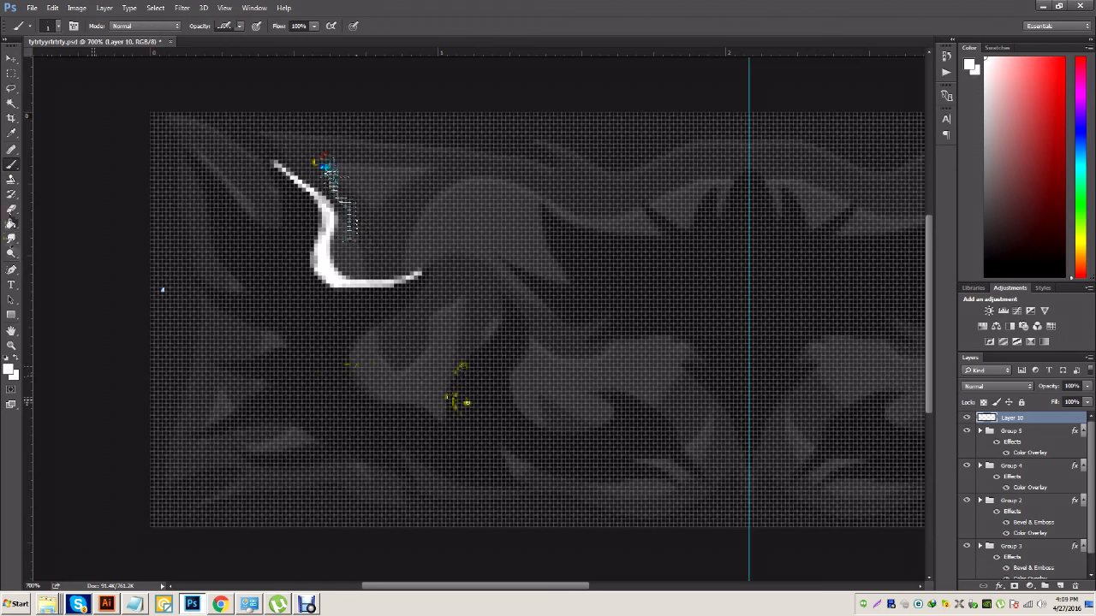
pyautogui.moveTo(468, 361)
pyautogui.mouseDown()
pyautogui.moveTo(444, 420)
pyautogui.moveTo(384, 403)
pyautogui.moveTo(349, 369)
pyautogui.moveTo(361, 395)
pyautogui.moveTo(426, 393)
pyautogui.moveTo(433, 404)
pyautogui.moveTo(461, 372)
pyautogui.moveTo(445, 418)
pyautogui.moveTo(407, 408)
pyautogui.moveTo(430, 404)
pyautogui.moveTo(386, 379)
pyautogui.moveTo(418, 380)
pyautogui.moveTo(449, 364)
pyautogui.mouseUp()
pyautogui.click(10, 209)
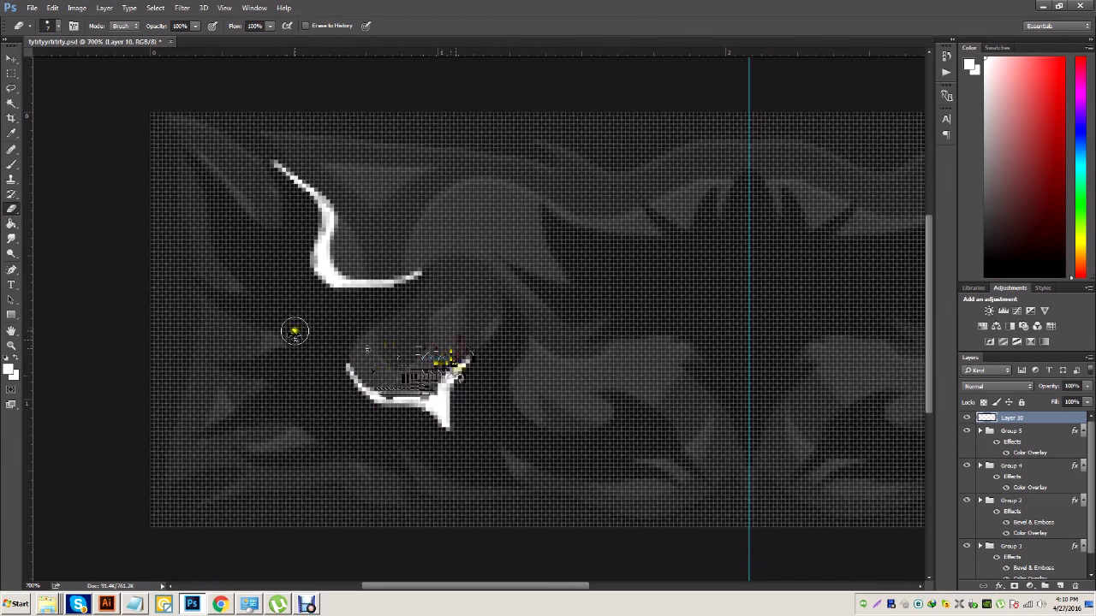
# Paint three forked, pointed white strokes with the Brush along the spikes at the panel's far left
pyautogui.click(11, 164)
pyautogui.moveTo(301, 439)
pyautogui.mouseDown()
pyautogui.moveTo(232, 423)
pyautogui.moveTo(252, 399)
pyautogui.moveTo(243, 401)
pyautogui.moveTo(276, 424)
pyautogui.moveTo(221, 420)
pyautogui.moveTo(245, 397)
pyautogui.moveTo(289, 430)
pyautogui.moveTo(265, 392)
pyautogui.mouseUp()
pyautogui.moveTo(285, 343)
pyautogui.mouseDown()
pyautogui.moveTo(191, 274)
pyautogui.moveTo(228, 362)
pyautogui.moveTo(232, 318)
pyautogui.moveTo(286, 356)
pyautogui.moveTo(258, 329)
pyautogui.mouseUp()
pyautogui.moveTo(221, 260)
pyautogui.mouseDown()
pyautogui.moveTo(178, 145)
pyautogui.moveTo(219, 185)
pyautogui.mouseUp()
pyautogui.moveTo(214, 254)
pyautogui.mouseDown()
pyautogui.moveTo(202, 178)
pyautogui.moveTo(187, 162)
pyautogui.moveTo(238, 193)
pyautogui.moveTo(211, 182)
pyautogui.moveTo(204, 204)
pyautogui.moveTo(196, 171)
pyautogui.mouseUp()
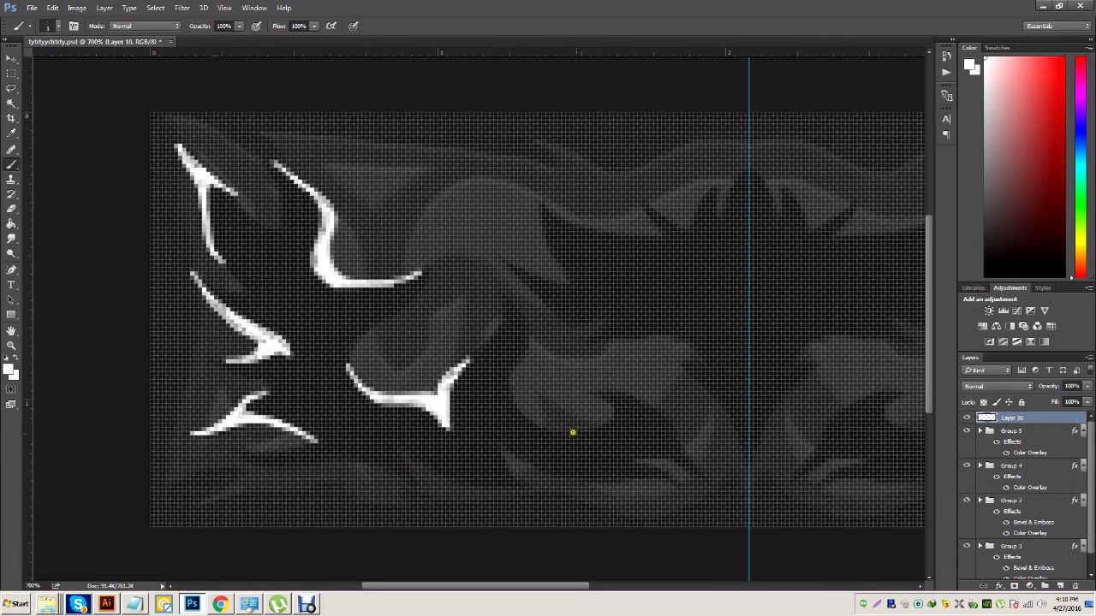
# Paint a tapered, curved white stroke in the dark gap right of the curled shape, undoing the first attempt
pyautogui.moveTo(512, 404)
pyautogui.mouseDown()
pyautogui.moveTo(544, 428)
pyautogui.moveTo(590, 428)
pyautogui.moveTo(608, 402)
pyautogui.moveTo(601, 428)
pyautogui.moveTo(570, 429)
pyautogui.moveTo(522, 407)
pyautogui.moveTo(563, 423)
pyautogui.moveTo(614, 419)
pyautogui.moveTo(568, 420)
pyautogui.moveTo(588, 434)
pyautogui.mouseUp()
pyautogui.hotkey('ctrl', 'alt', 'z')
pyautogui.hotkey('ctrl', 'alt', 'z')
pyautogui.moveTo(510, 384)
pyautogui.mouseDown()
pyautogui.moveTo(530, 336)
pyautogui.moveTo(500, 290)
pyautogui.moveTo(521, 312)
pyautogui.moveTo(510, 305)
pyautogui.moveTo(520, 375)
pyautogui.mouseUp()
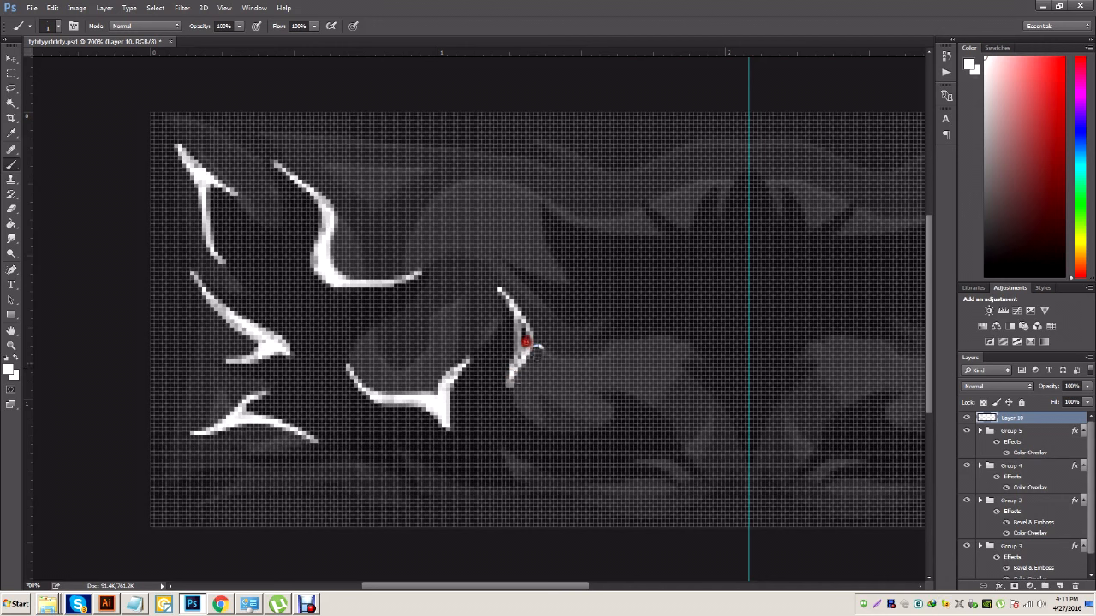
# Paint a tapered diagonal white stroke left of the guide and a forked one beside it along the lower flame
pyautogui.moveTo(706, 481)
pyautogui.mouseDown()
pyautogui.moveTo(677, 436)
pyautogui.moveTo(600, 395)
pyautogui.mouseUp()
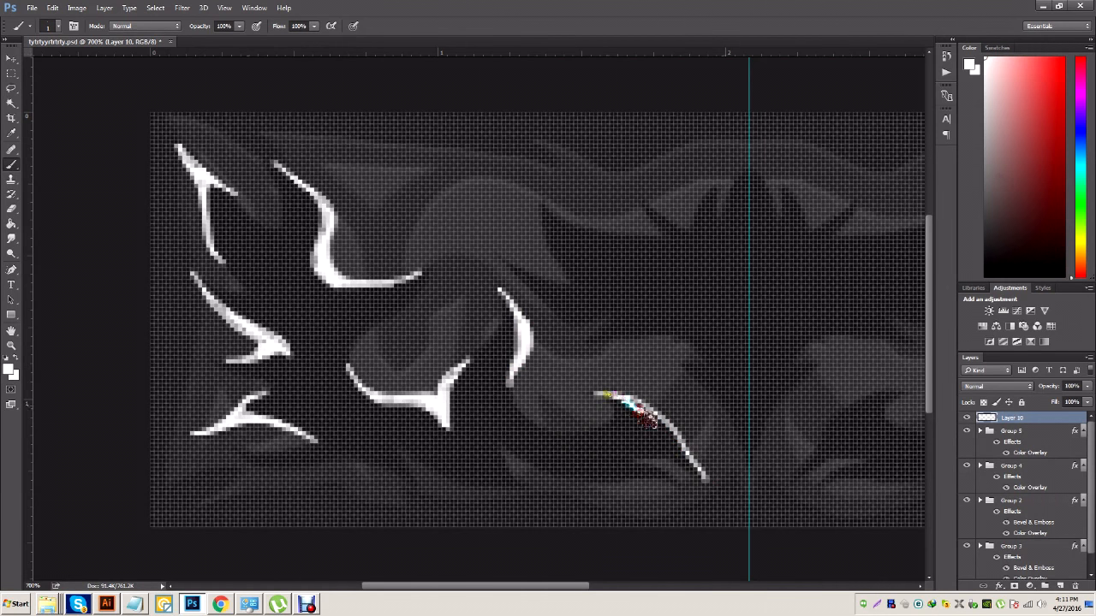
pyautogui.moveTo(465, 587); pyautogui.dragTo(477, 587)
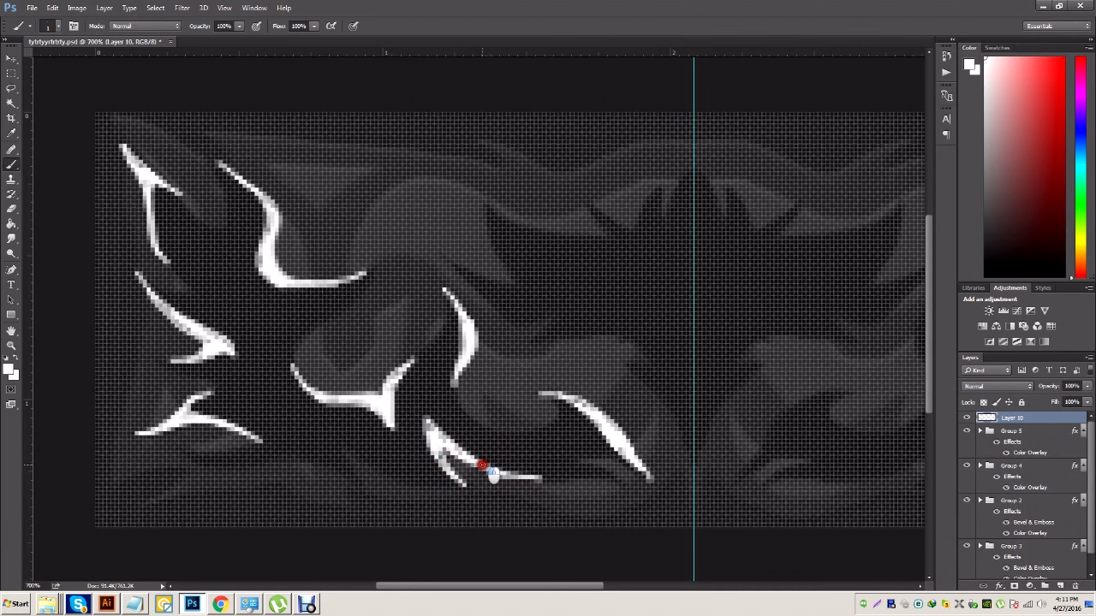
pyautogui.moveTo(449, 465); pyautogui.dragTo(464, 485)
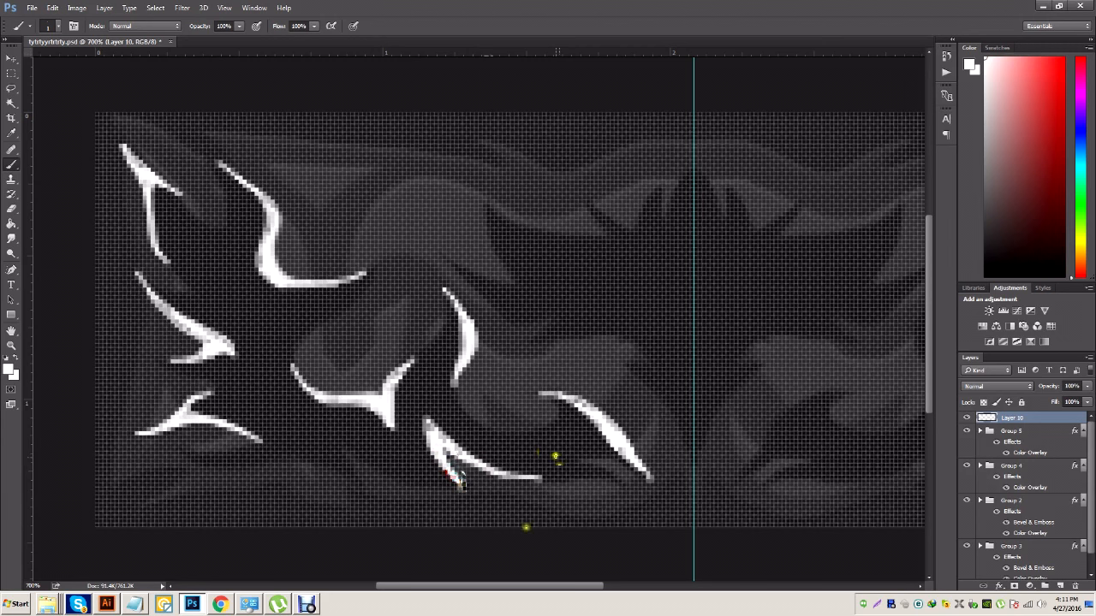
# Paint a forked white stroke, a short curved stroke and a jagged stroke along the central shape's left half
pyautogui.moveTo(504, 588); pyautogui.dragTo(548, 594)
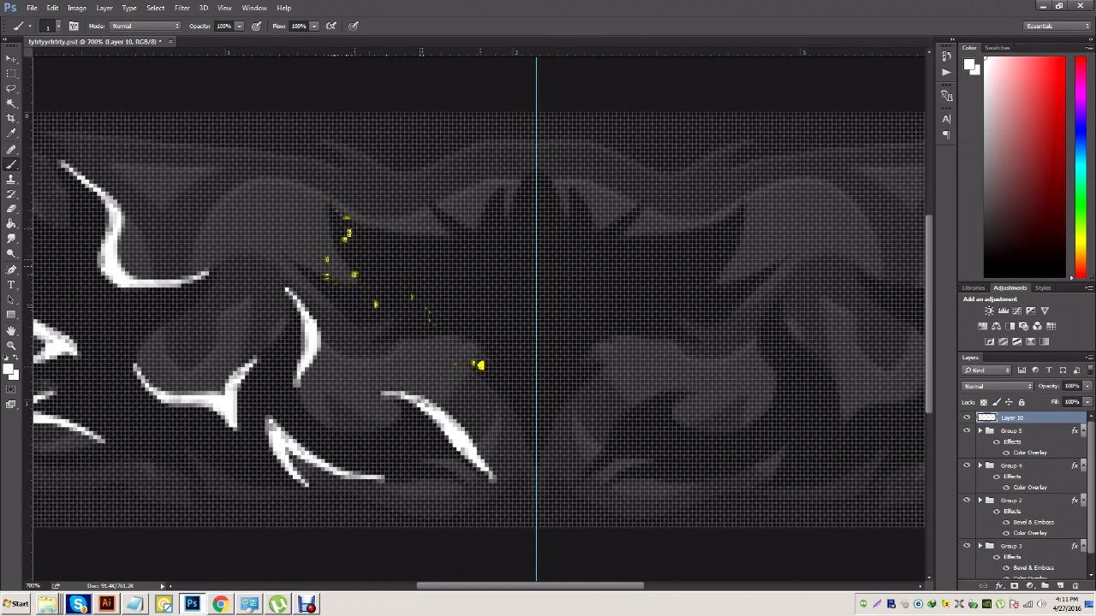
pyautogui.moveTo(341, 221)
pyautogui.mouseDown()
pyautogui.moveTo(454, 238)
pyautogui.moveTo(367, 225)
pyautogui.moveTo(321, 194)
pyautogui.moveTo(356, 275)
pyautogui.moveTo(365, 231)
pyautogui.moveTo(331, 210)
pyautogui.moveTo(378, 230)
pyautogui.mouseUp()
pyautogui.moveTo(474, 230)
pyautogui.mouseDown()
pyautogui.moveTo(499, 187)
pyautogui.moveTo(489, 195)
pyautogui.mouseUp()
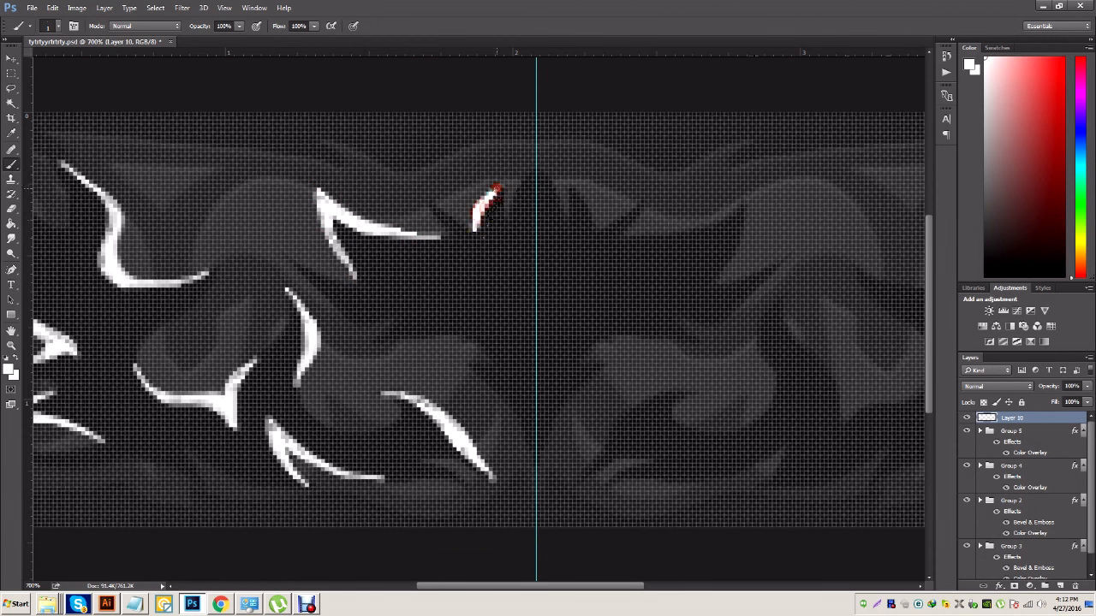
pyautogui.moveTo(536, 451)
pyautogui.mouseDown()
pyautogui.moveTo(443, 335)
pyautogui.moveTo(522, 367)
pyautogui.moveTo(513, 362)
pyautogui.moveTo(533, 413)
pyautogui.moveTo(525, 431)
pyautogui.moveTo(473, 365)
pyautogui.moveTo(497, 352)
pyautogui.moveTo(422, 335)
pyautogui.moveTo(503, 367)
pyautogui.mouseUp()
# Trim the edges and tips of the white strokes on the central shape's left half with the 7 px Eraser
pyautogui.click(11, 208)
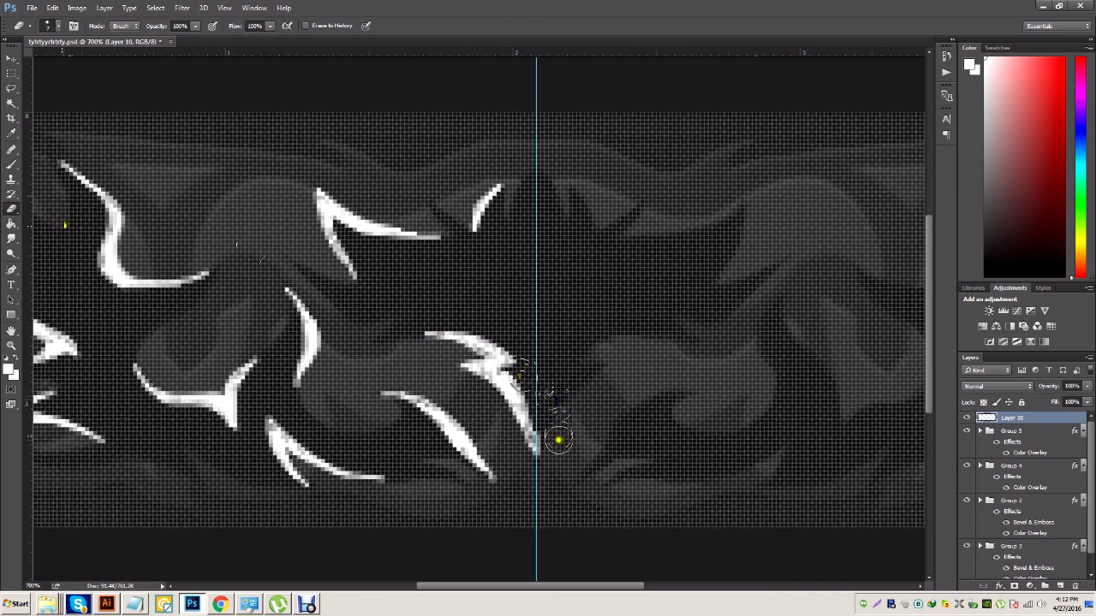
pyautogui.moveTo(517, 184); pyautogui.dragTo(529, 171)
pyautogui.moveTo(487, 240); pyautogui.dragTo(481, 270)
pyautogui.moveTo(365, 264); pyautogui.dragTo(393, 296)
pyautogui.moveTo(455, 255); pyautogui.dragTo(455, 280)
pyautogui.moveTo(428, 346); pyautogui.dragTo(403, 349)
pyautogui.moveTo(402, 418); pyautogui.dragTo(365, 406)
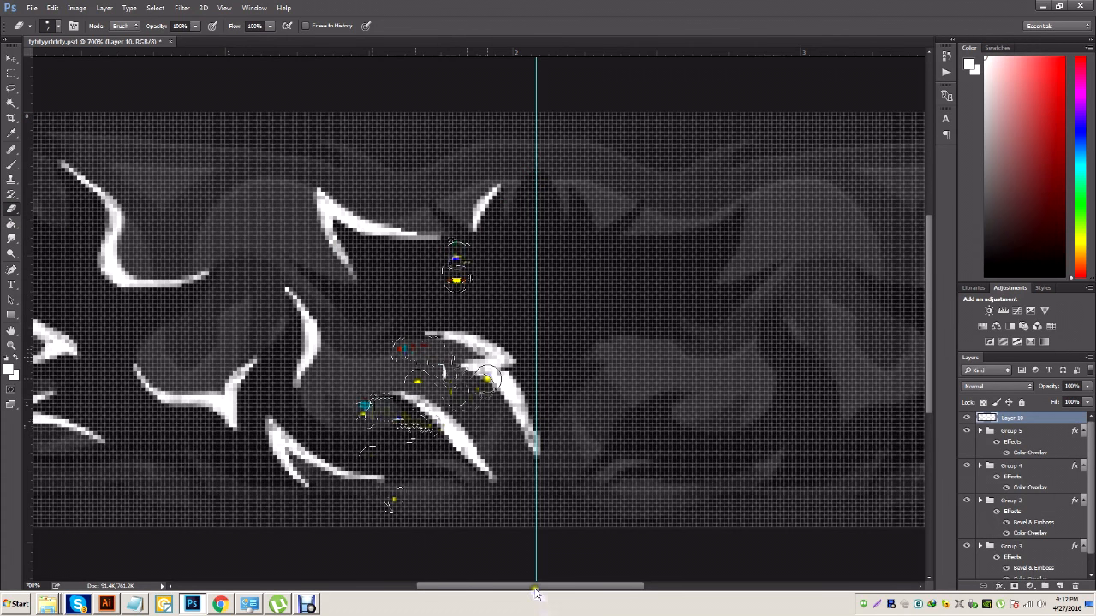
# Sharpen the ends of the lower diagonal and forked white strokes left of the guide with the Eraser
pyautogui.moveTo(533, 589); pyautogui.dragTo(517, 589)
pyautogui.moveTo(583, 485)
pyautogui.mouseDown()
pyautogui.moveTo(568, 497)
pyautogui.moveTo(575, 443)
pyautogui.moveTo(605, 481)
pyautogui.mouseUp()
pyautogui.moveTo(486, 345); pyautogui.dragTo(476, 346)
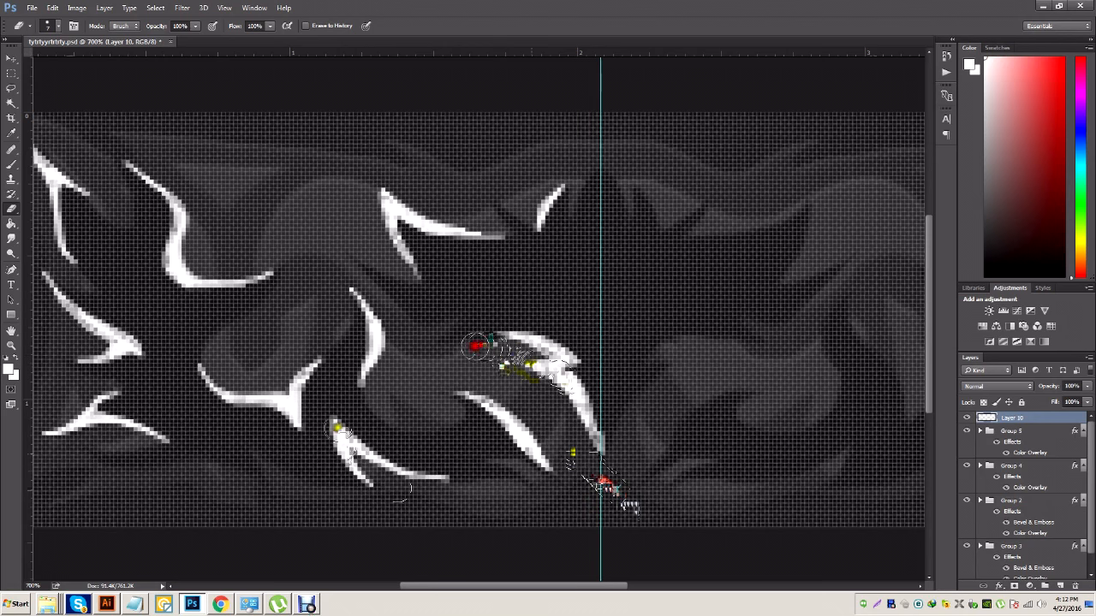
pyautogui.moveTo(507, 588); pyautogui.dragTo(488, 554)
pyautogui.moveTo(512, 472); pyautogui.dragTo(543, 476)
pyautogui.moveTo(451, 504); pyautogui.dragTo(459, 507)
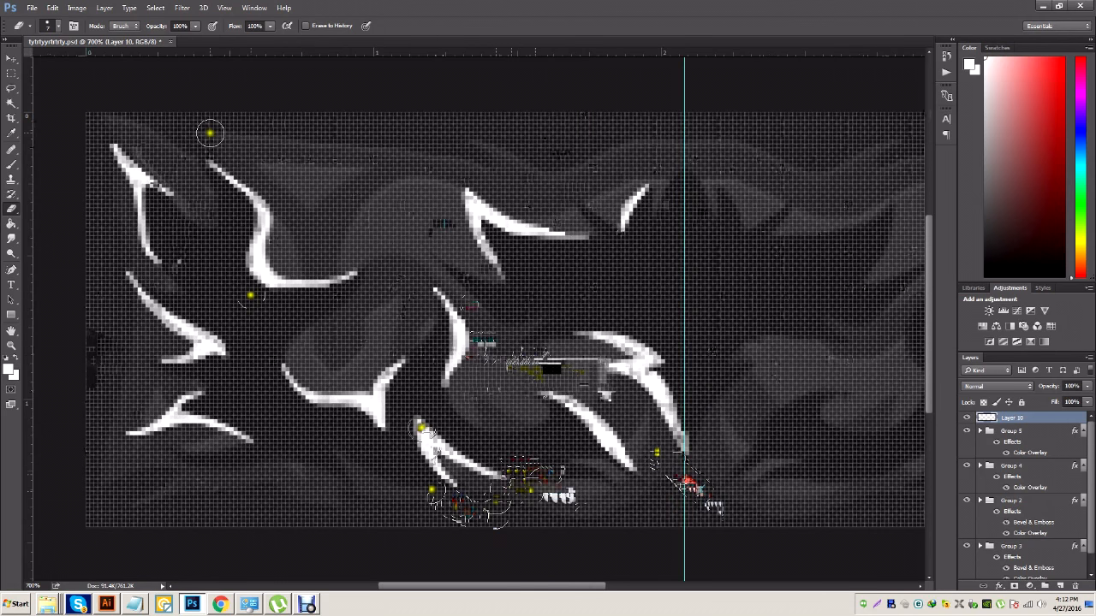
# Trim the tips of the white strokes across the panel's left half into finer points with the Eraser
pyautogui.moveTo(215, 182); pyautogui.dragTo(191, 158)
pyautogui.moveTo(358, 293); pyautogui.dragTo(387, 264)
pyautogui.moveTo(140, 153); pyautogui.dragTo(109, 122)
pyautogui.moveTo(108, 172); pyautogui.dragTo(104, 137)
pyautogui.moveTo(163, 248); pyautogui.dragTo(208, 287)
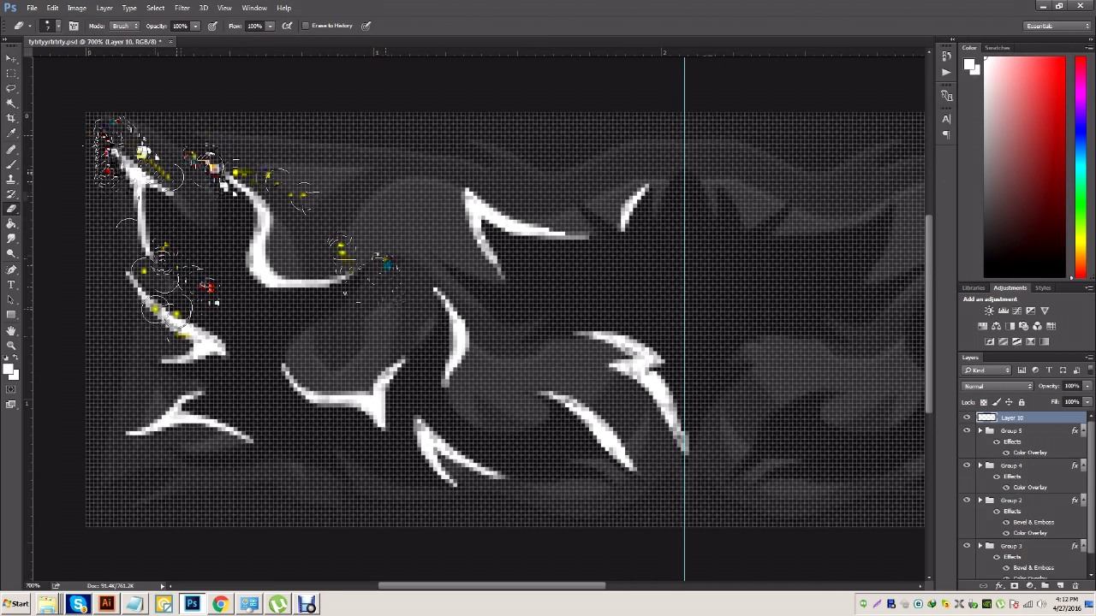
pyautogui.moveTo(131, 296); pyautogui.dragTo(117, 256)
pyautogui.moveTo(125, 303)
pyautogui.mouseDown()
pyautogui.moveTo(104, 257)
pyautogui.moveTo(112, 231)
pyautogui.mouseUp()
pyautogui.moveTo(142, 442); pyautogui.dragTo(78, 417)
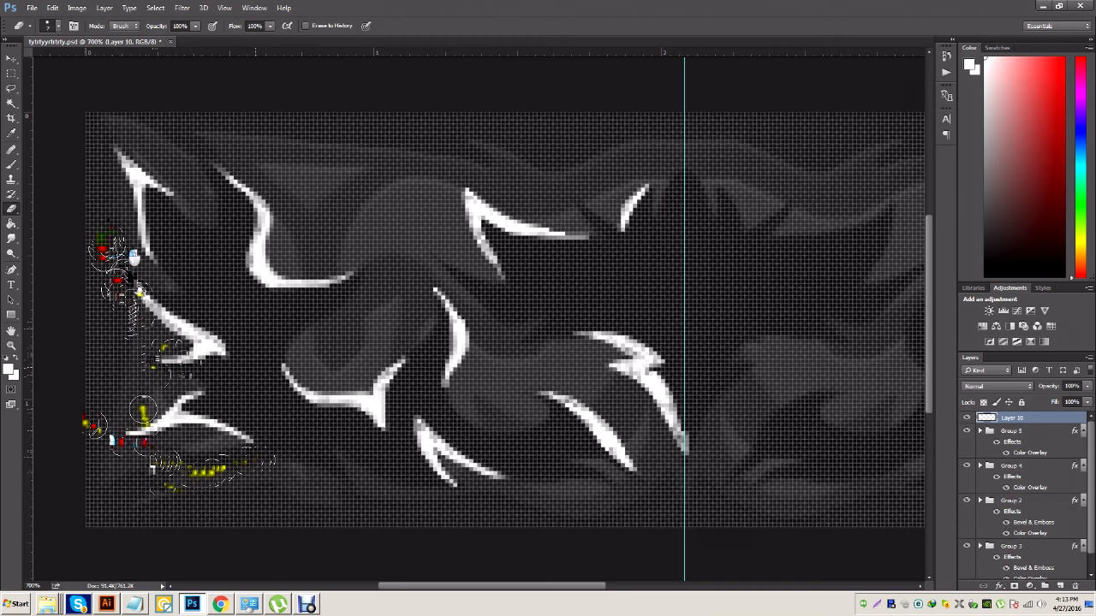
pyautogui.click(278, 471)
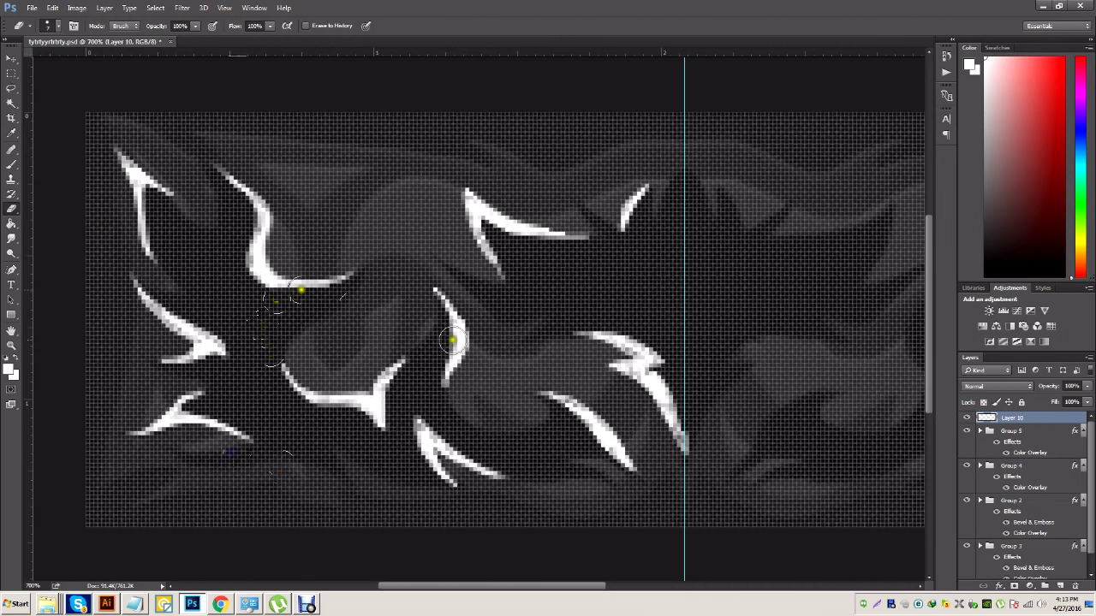
pyautogui.moveTo(649, 209); pyautogui.dragTo(679, 173)
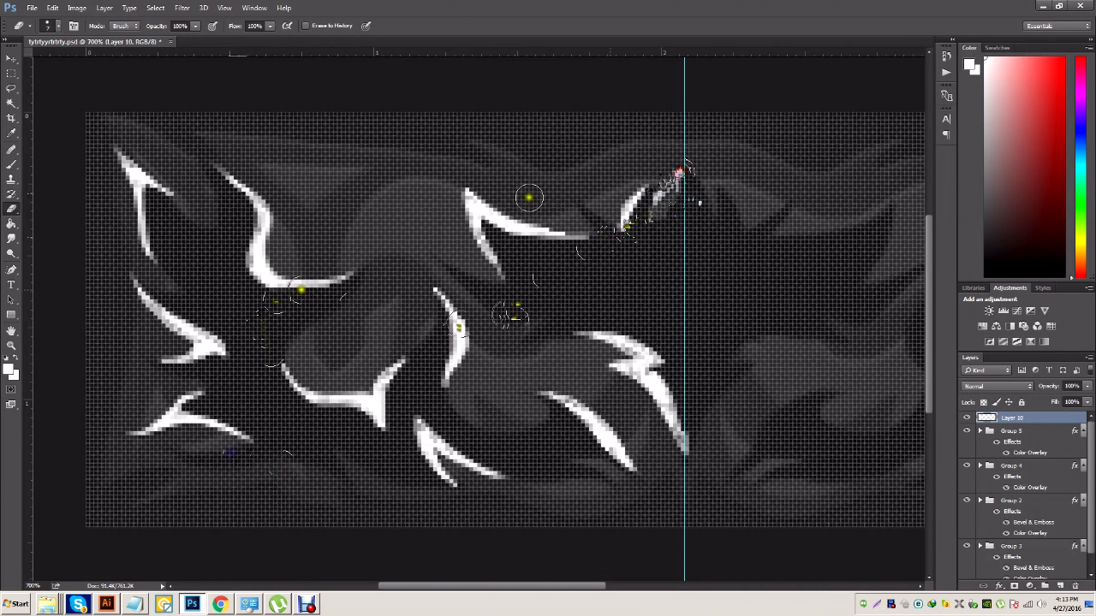
# Set the Eraser to 12 px with 0% hardness
pyautogui.click(56, 29)
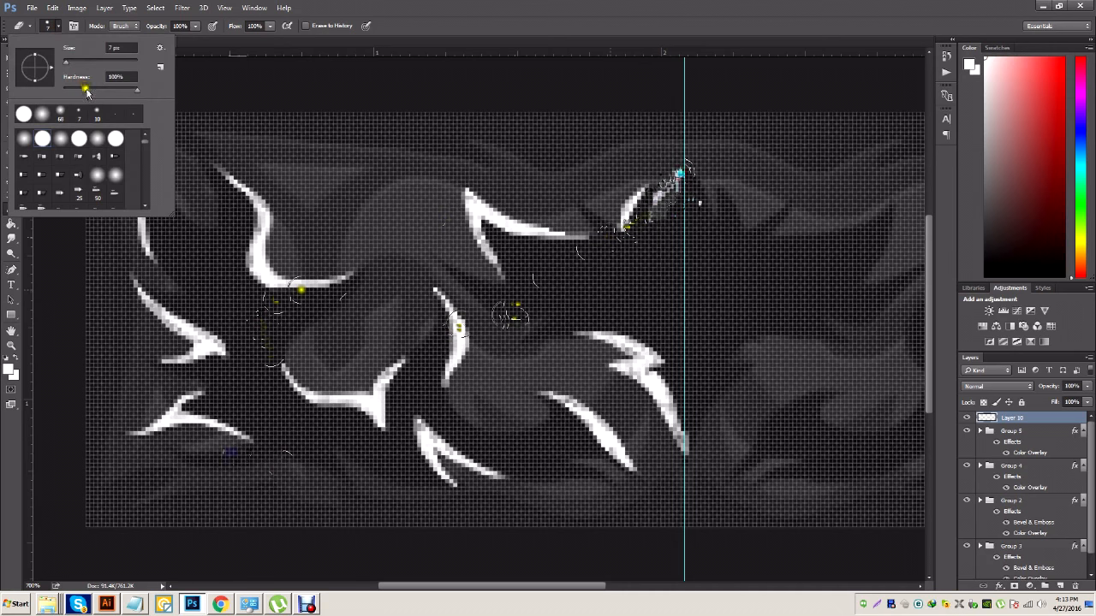
pyautogui.moveTo(86, 89); pyautogui.dragTo(61, 90)
pyautogui.press('Return')
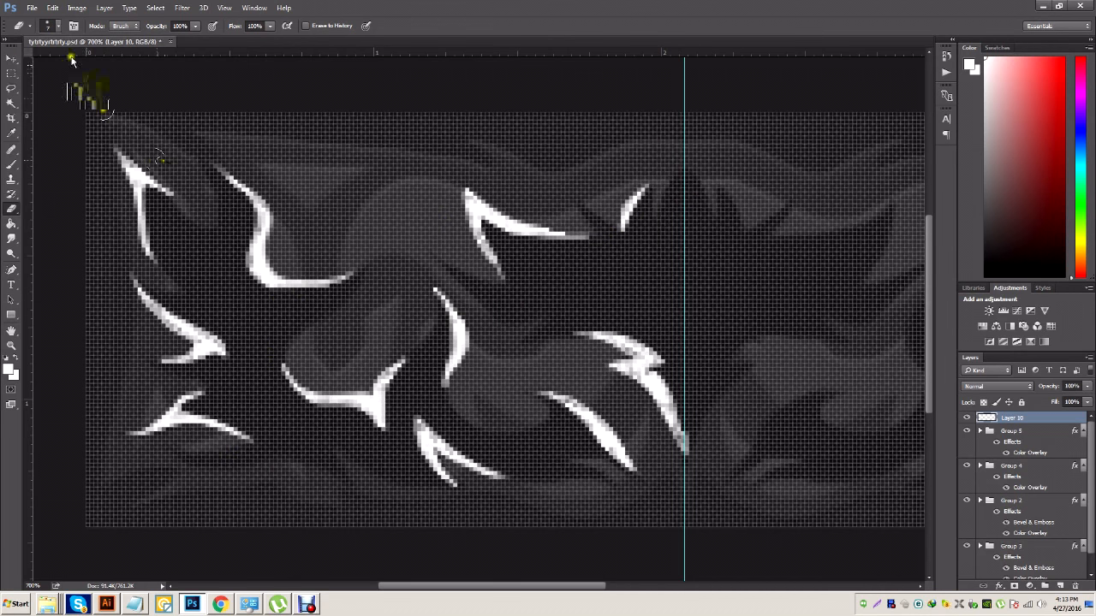
pyautogui.click(53, 27)
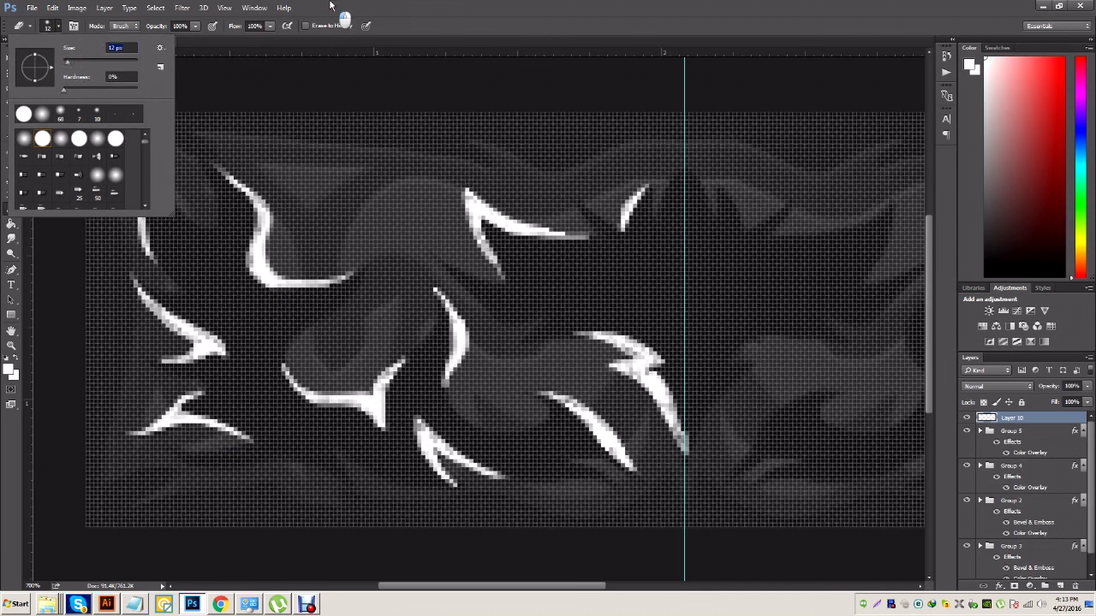
pyautogui.press('Return')
# Fade the tips of the far-left strokes, the S-shaped stroke and the stroke under the curled shape with the soft Eraser
pyautogui.click(129, 279)
pyautogui.moveTo(161, 366); pyautogui.dragTo(278, 471)
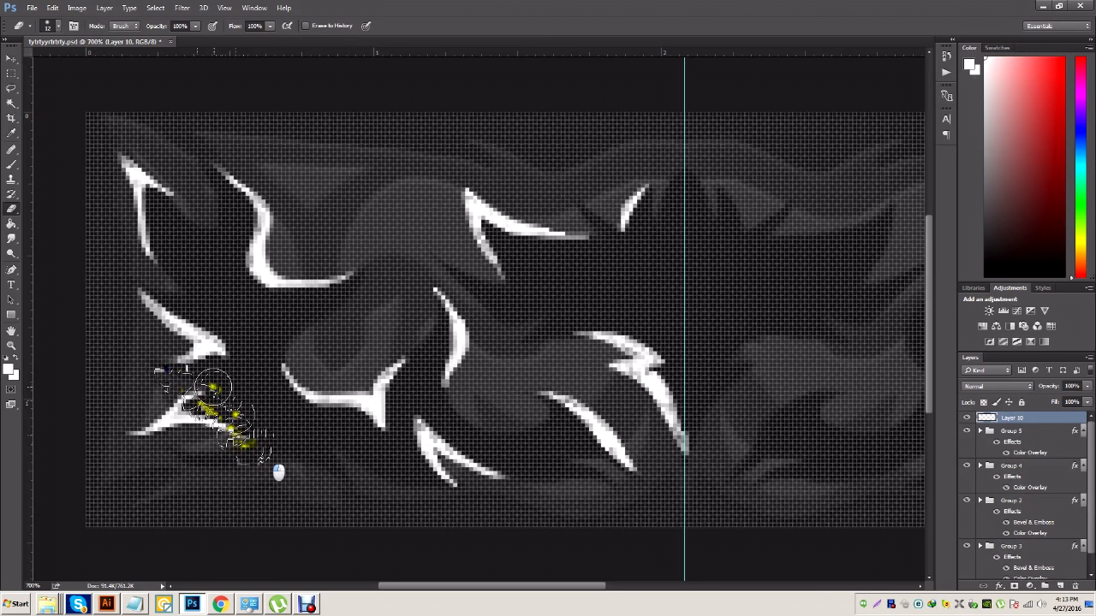
pyautogui.click(224, 166)
pyautogui.click(348, 284)
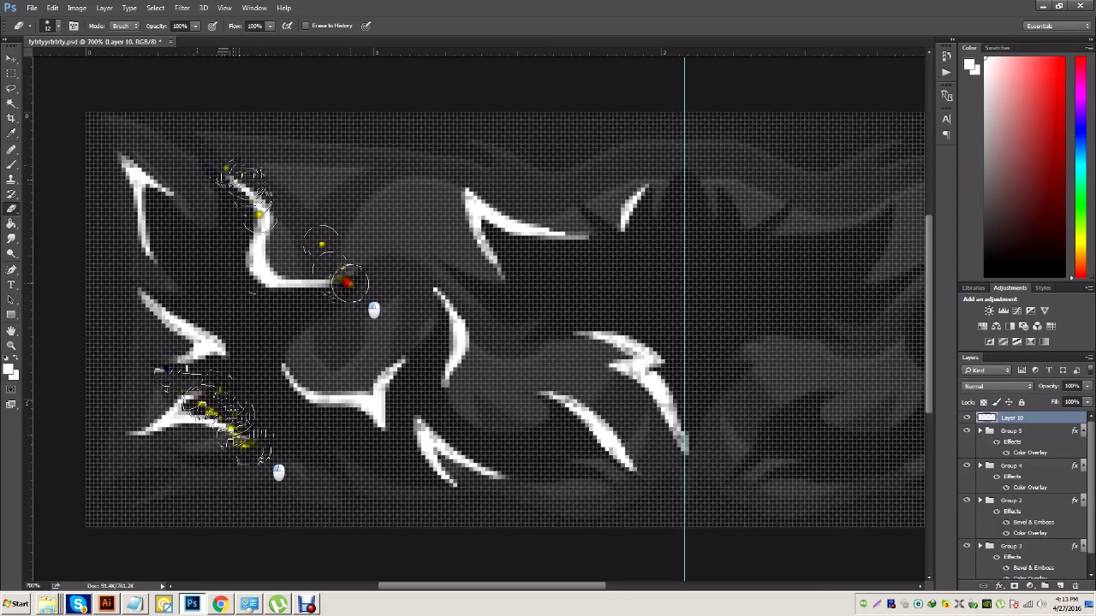
pyautogui.click(402, 365)
pyautogui.click(293, 371)
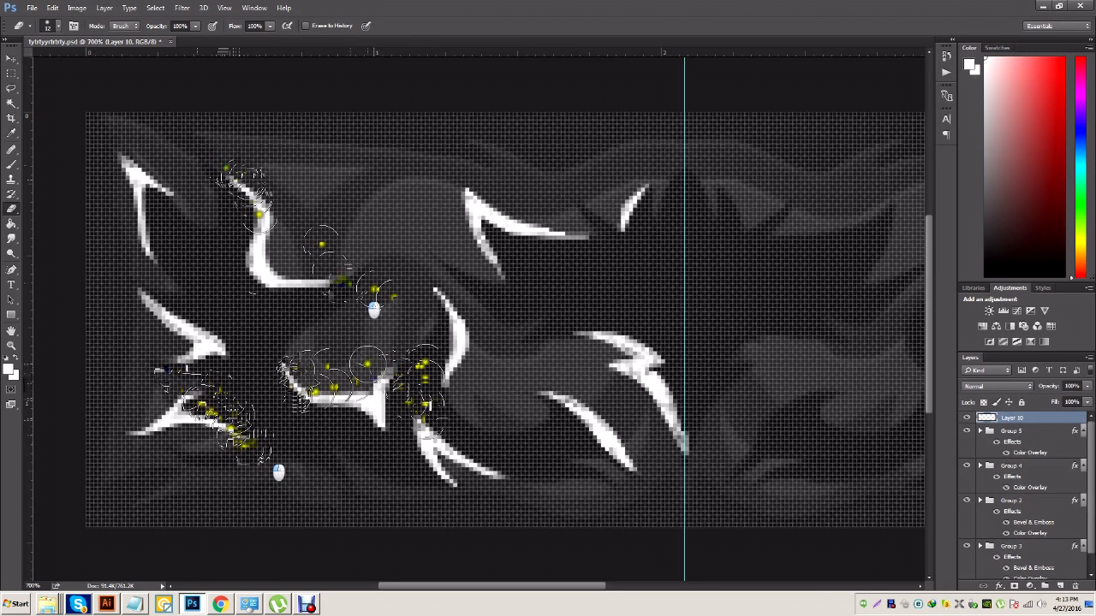
pyautogui.click(412, 354)
pyautogui.click(275, 357)
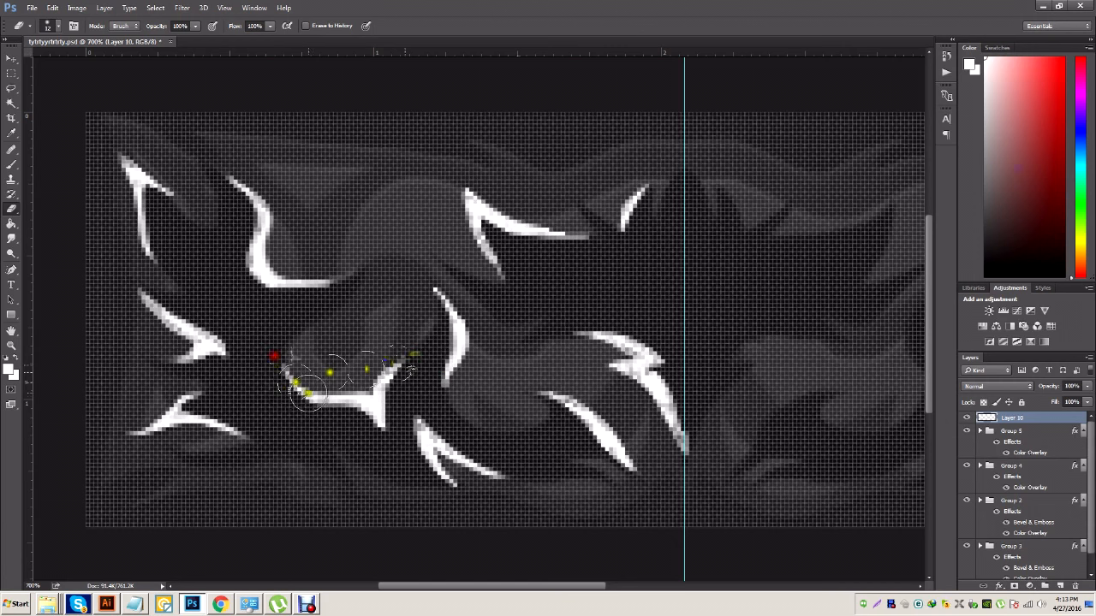
# Fade the tips of the lower forked, middle curved and upper forked strokes with the soft Eraser
pyautogui.click(504, 481)
pyautogui.click(440, 385)
pyautogui.click(431, 284)
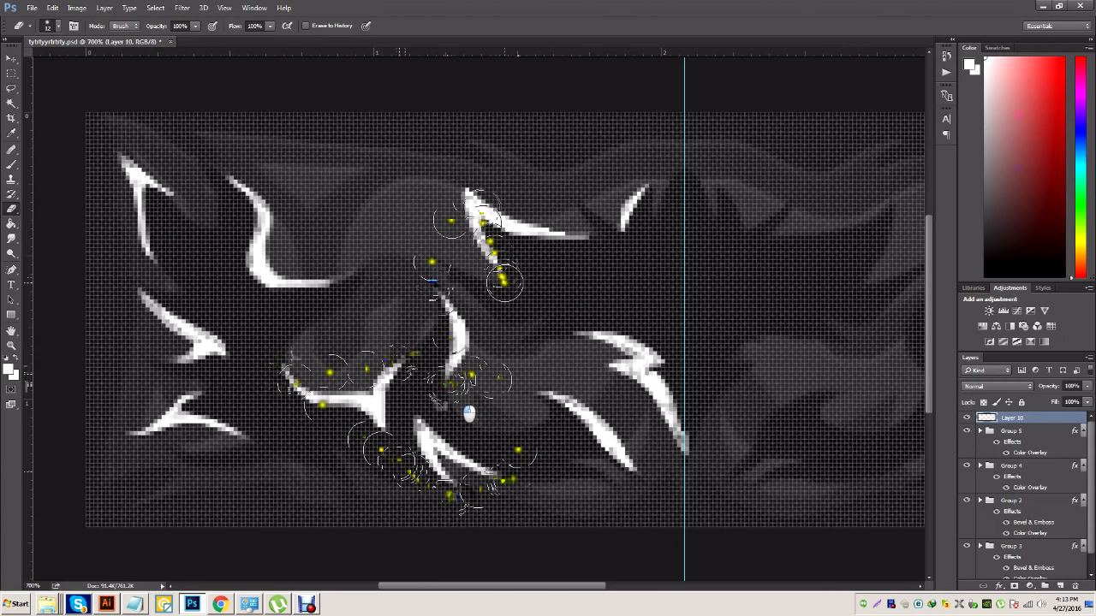
pyautogui.click(502, 276)
pyautogui.click(591, 244)
# Fade the tips of the diagonal, jagged and short curved strokes nearest the centre guide with the soft Eraser
pyautogui.click(538, 395)
pyautogui.click(528, 393)
pyautogui.click(647, 484)
pyautogui.click(699, 460)
pyautogui.click(695, 448)
pyautogui.click(704, 443)
pyautogui.click(700, 426)
pyautogui.click(712, 447)
pyautogui.click(573, 328)
pyautogui.click(652, 182)
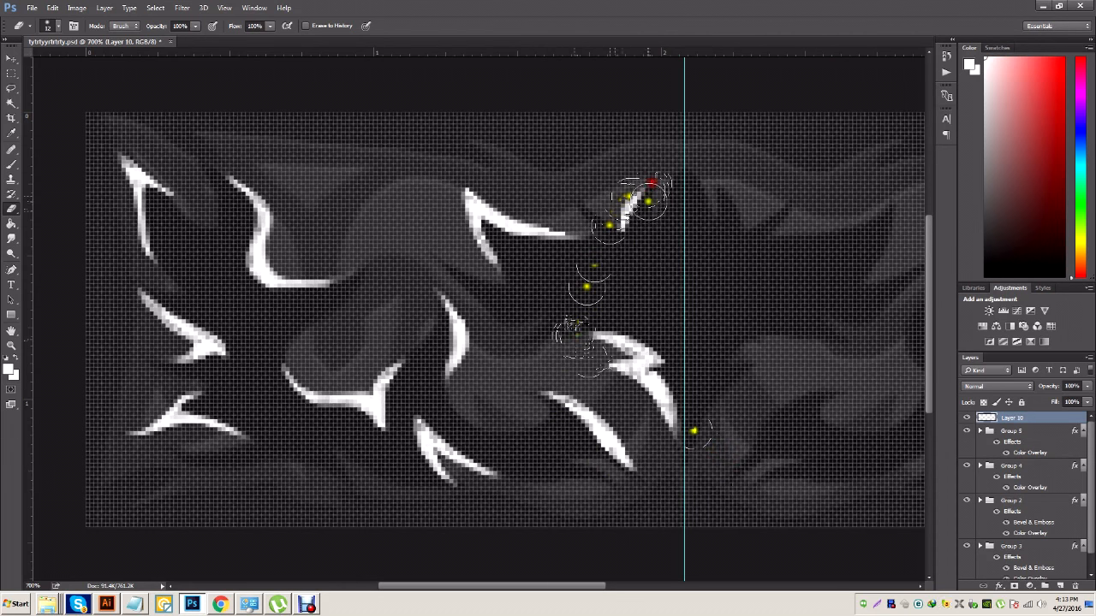
pyautogui.click(618, 240)
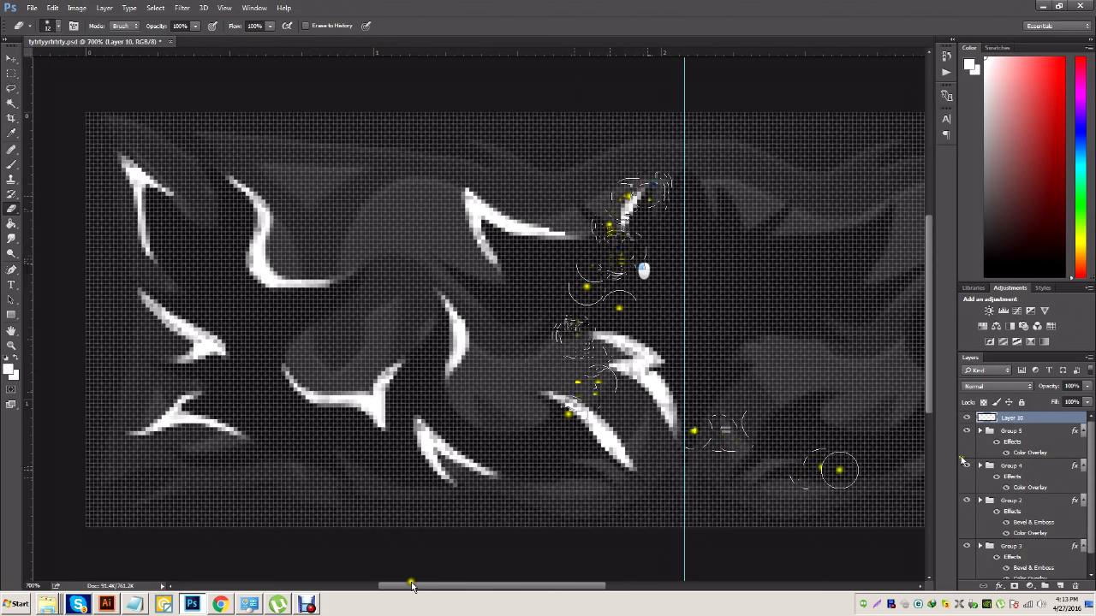
# Add a Color Overlay to the painted accent strokes layer and set its colour to cyan 00d8ff
pyautogui.rightClick(1026, 420)
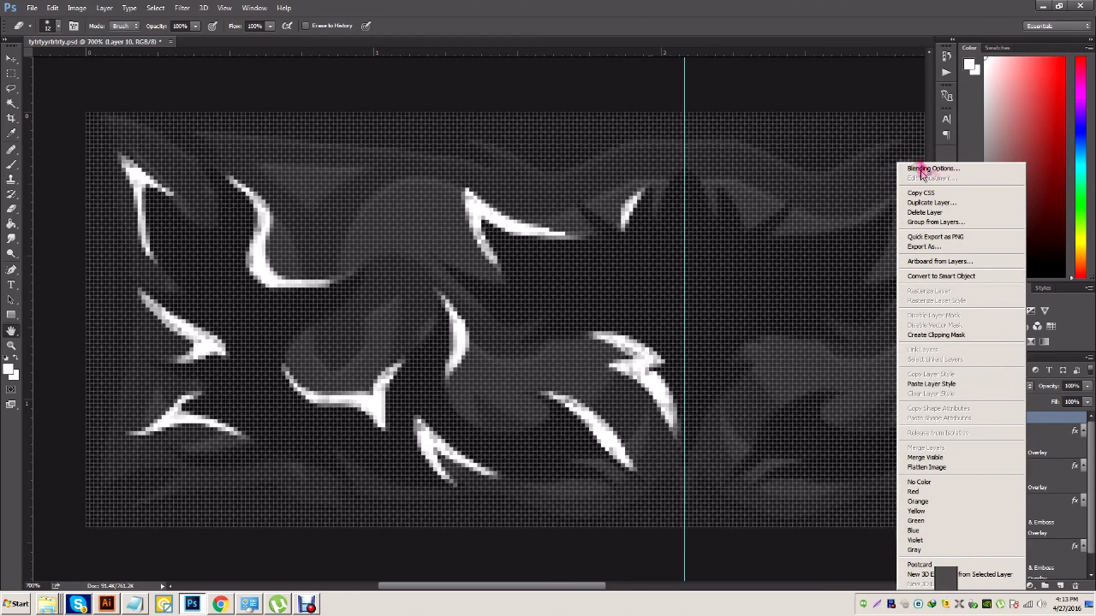
pyautogui.click(922, 170)
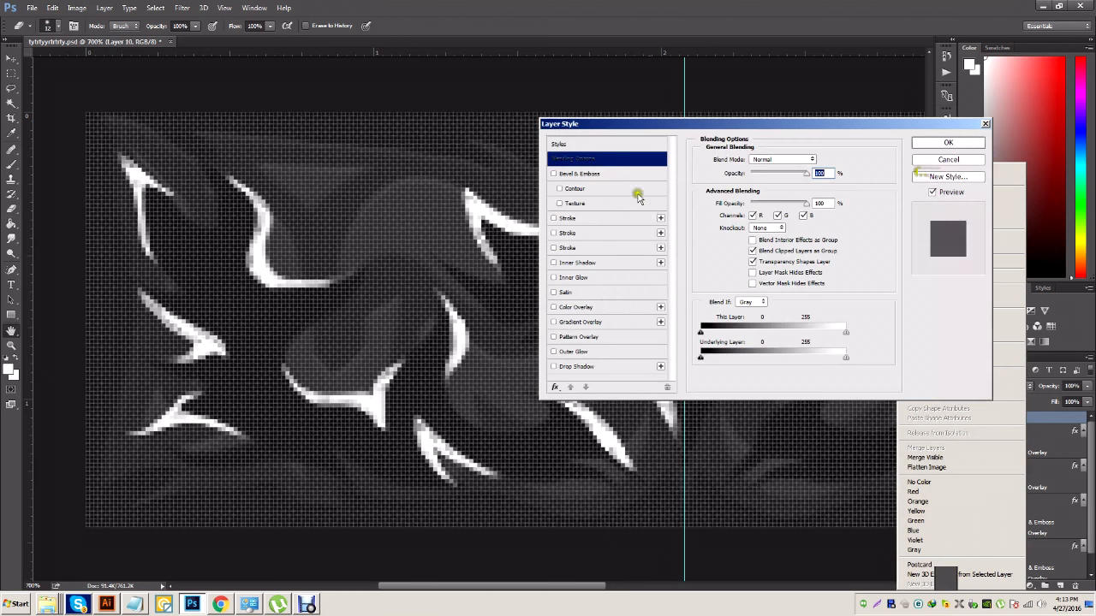
pyautogui.click(554, 307)
pyautogui.click(575, 307)
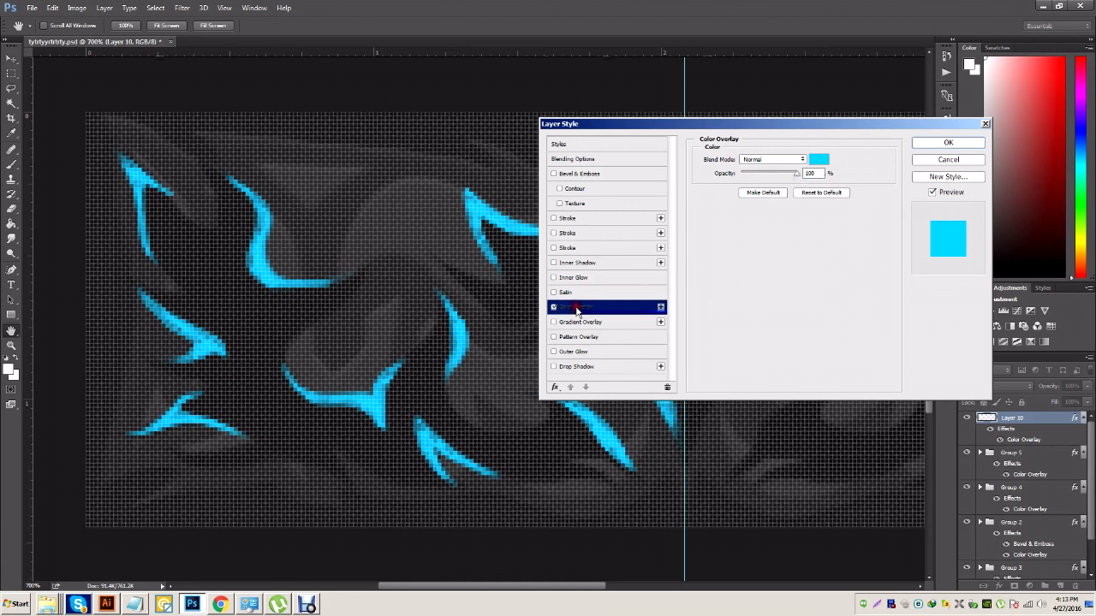
pyautogui.click(815, 161)
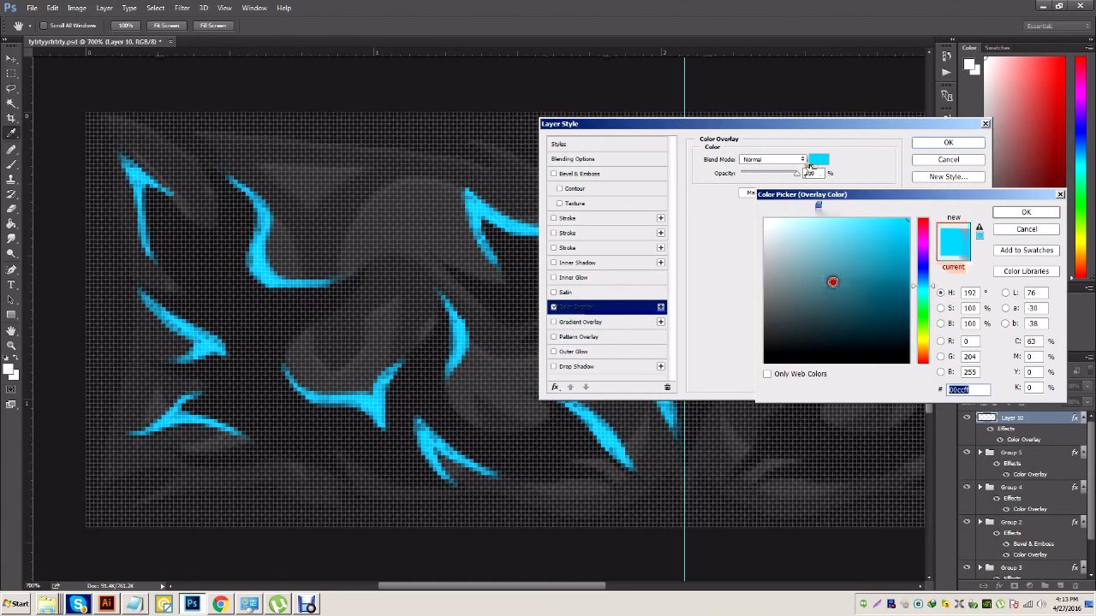
pyautogui.moveTo(923, 291); pyautogui.dragTo(925, 293)
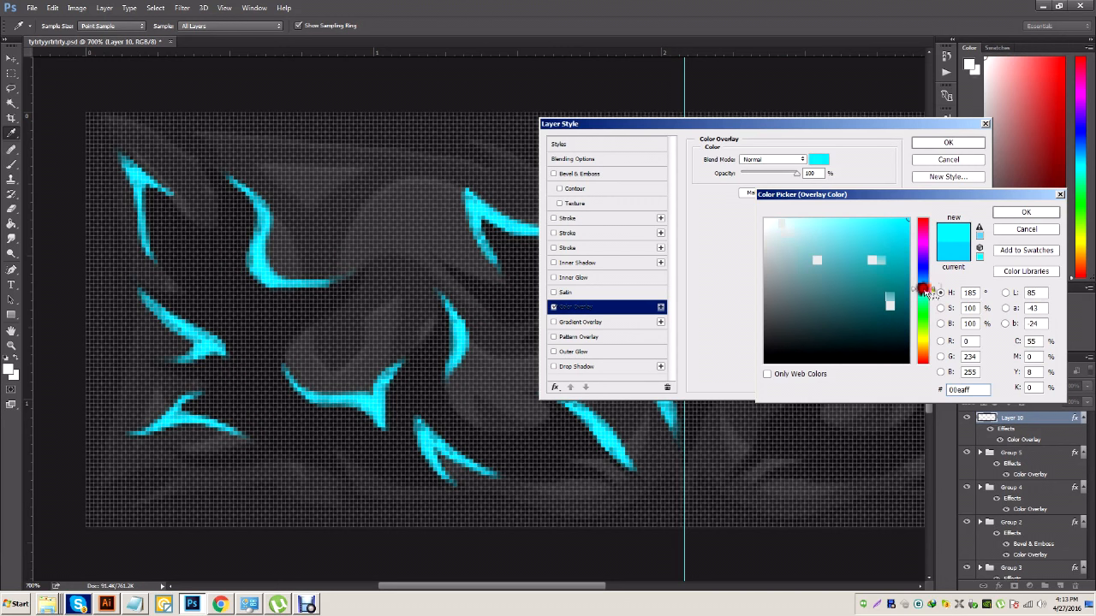
pyautogui.moveTo(923, 292); pyautogui.dragTo(923, 290)
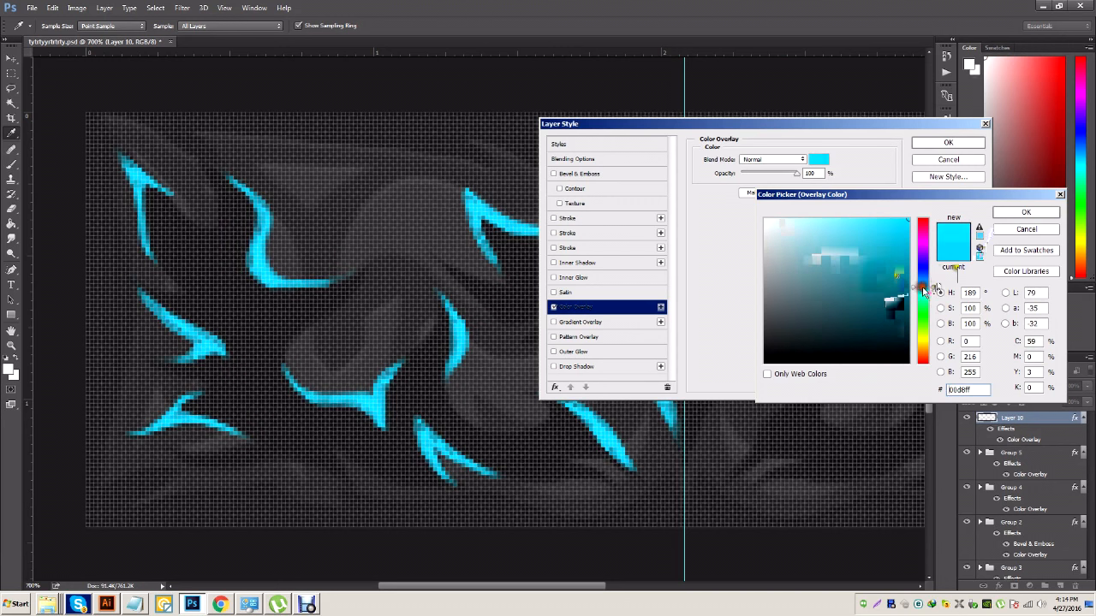
pyautogui.moveTo(975, 389); pyautogui.dragTo(939, 393)
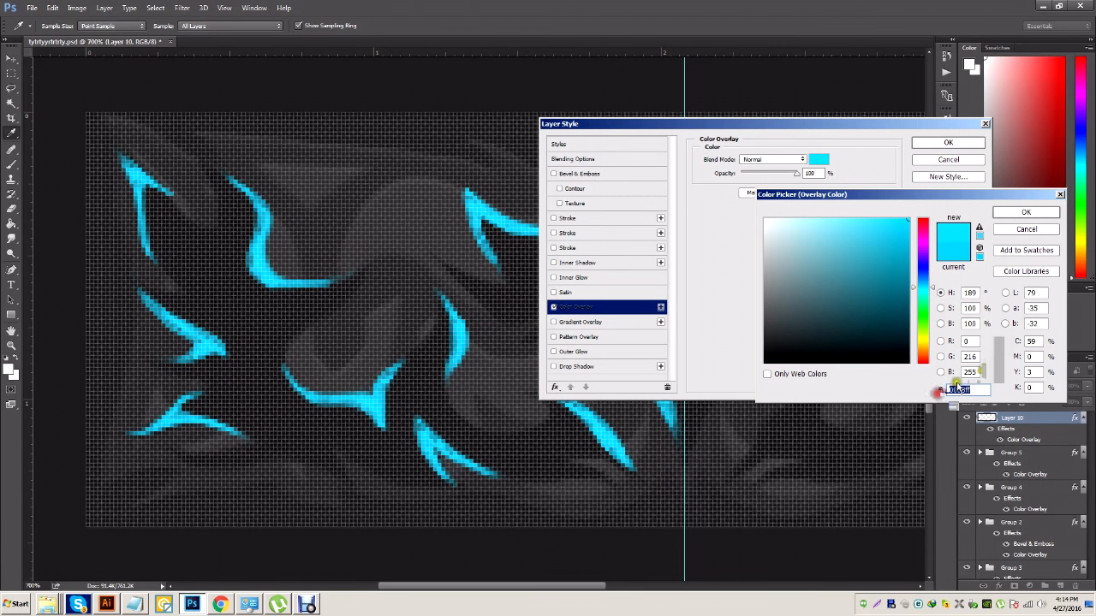
pyautogui.rightClick(969, 392)
pyautogui.click(985, 419)
pyautogui.click(1016, 214)
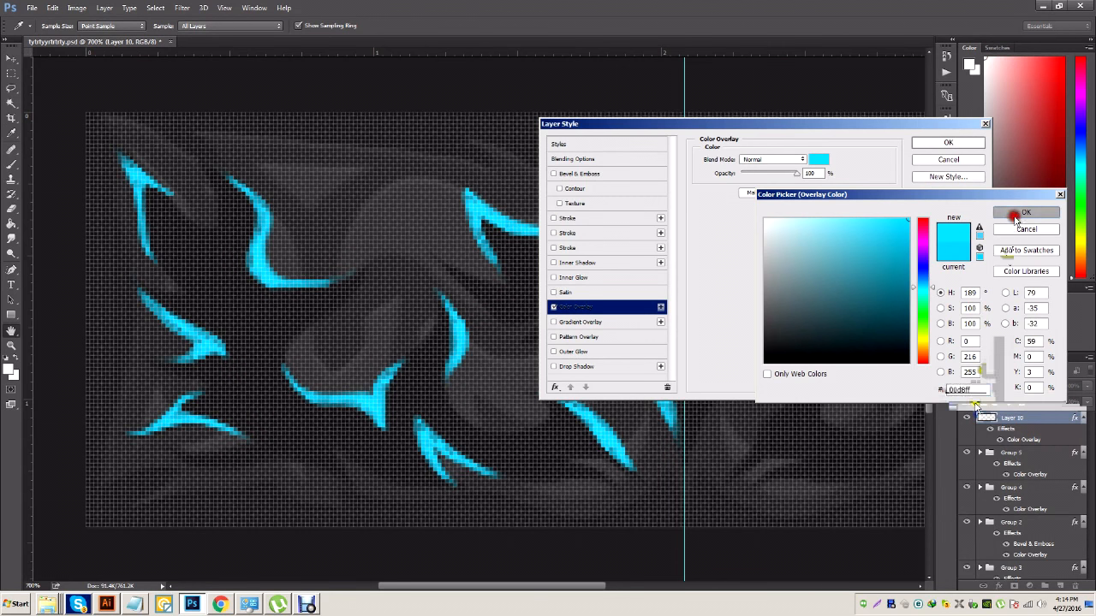
# Add an Outer Glow to the cyan accent strokes layer, keeping the Color Overlay opacity at 100%
pyautogui.click(554, 352)
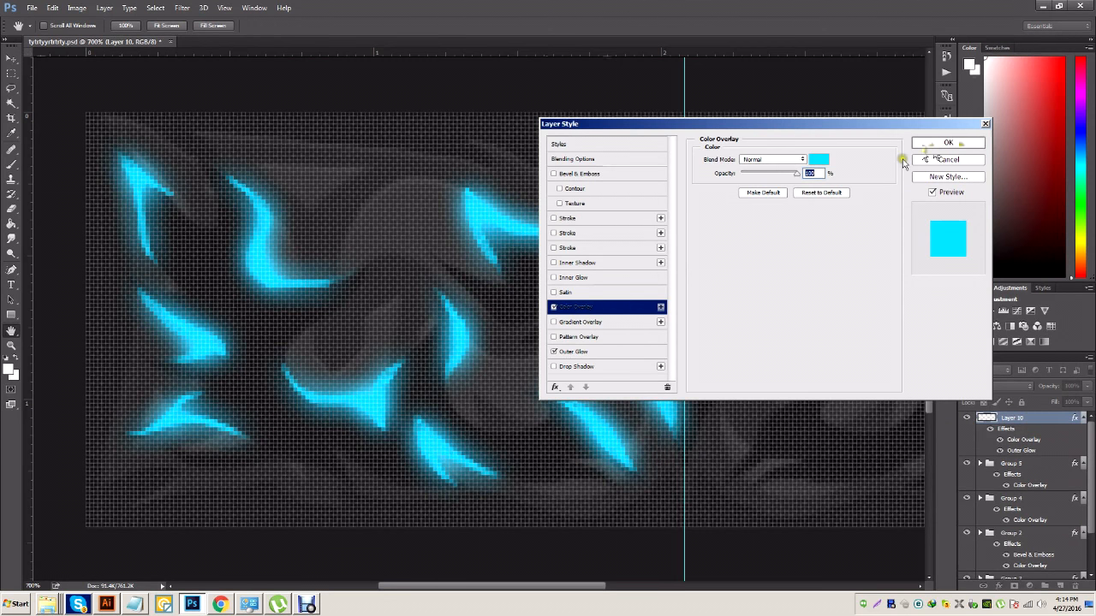
pyautogui.hotkey('ctrl', '-')
pyautogui.hotkey('ctrl', '-')
pyautogui.hotkey('ctrl', '-')
pyautogui.hotkey('ctrl', '-')
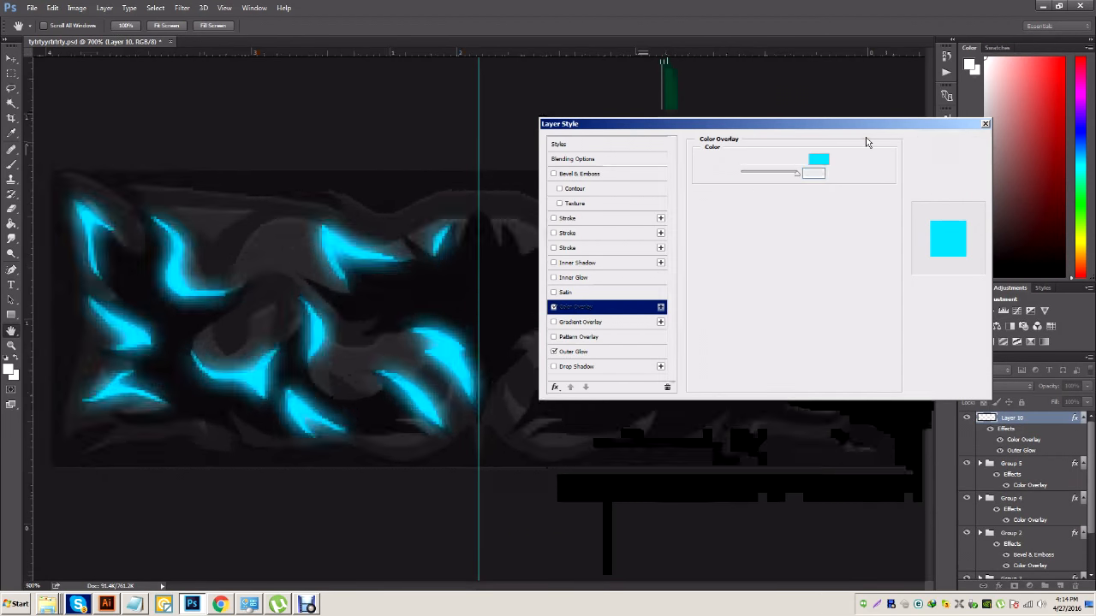
pyautogui.hotkey('ctrl', '-')
pyautogui.hotkey('ctrl', '-')
pyautogui.hotkey('ctrl', '-')
pyautogui.hotkey('ctrl', '-')
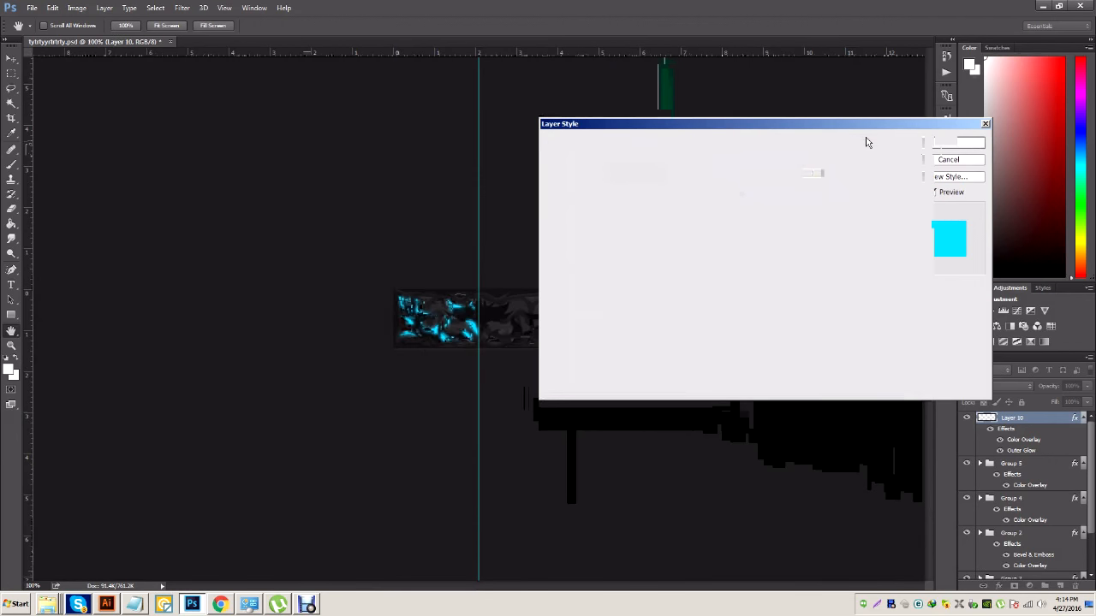
pyautogui.hotkey('ctrl', '+')
pyautogui.hotkey('ctrl', '+')
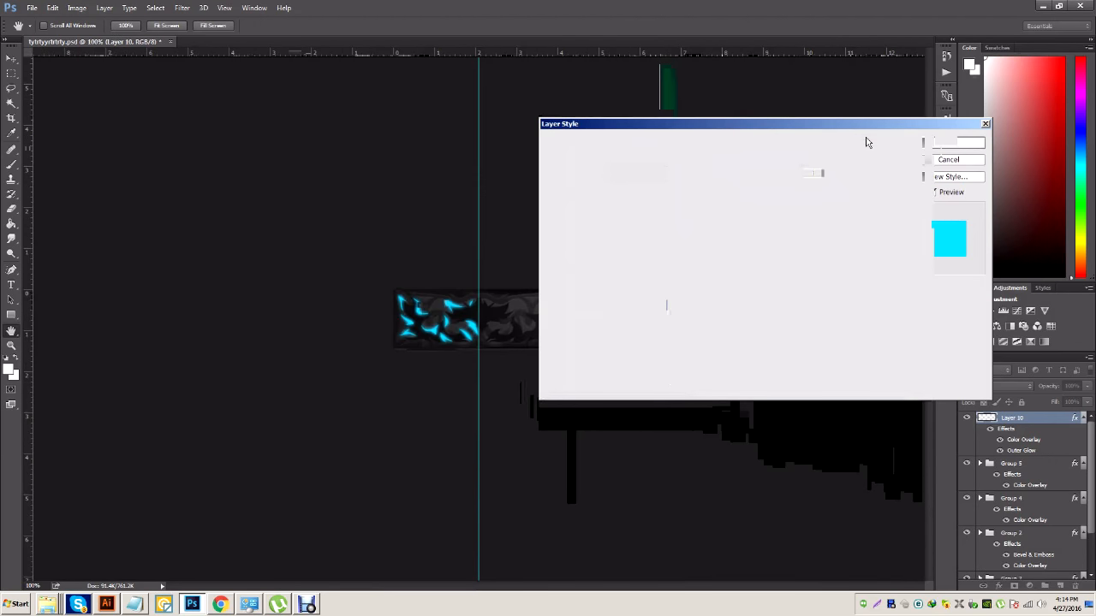
pyautogui.moveTo(796, 174); pyautogui.dragTo(841, 174)
# Set the Outer Glow's size to 10 px and its opacity to about 75%, and save the document
pyautogui.click(589, 355)
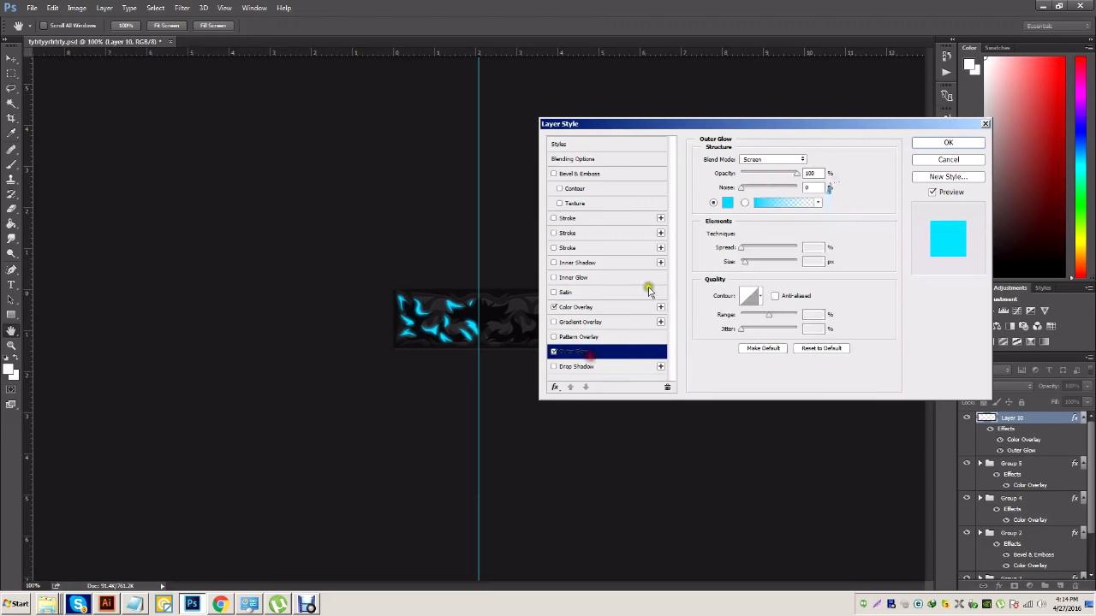
pyautogui.moveTo(795, 175); pyautogui.dragTo(832, 175)
pyautogui.click(746, 264)
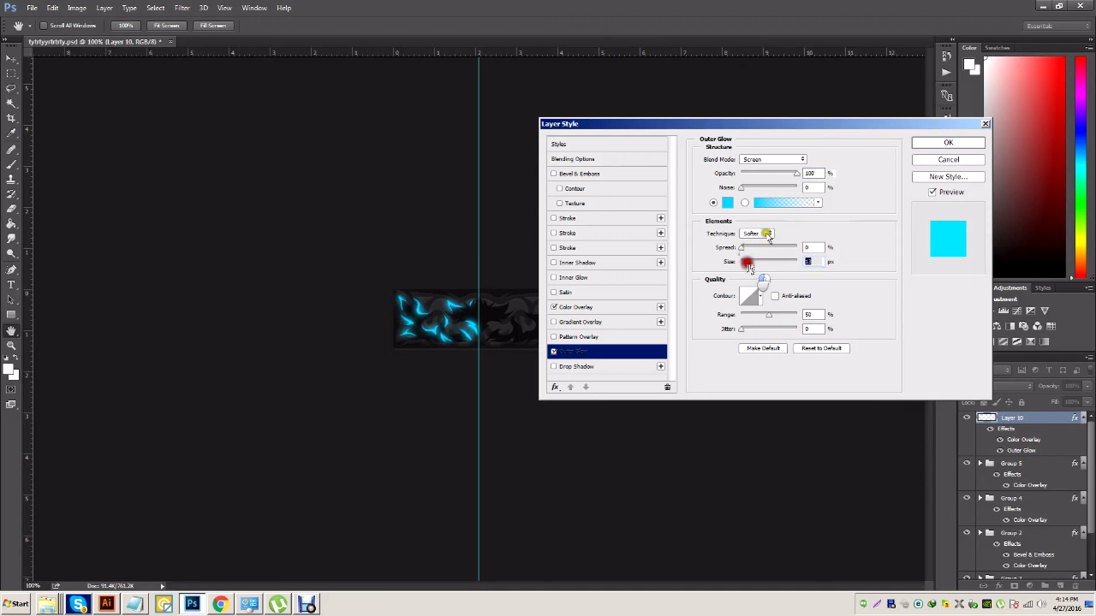
pyautogui.moveTo(749, 267); pyautogui.dragTo(748, 264)
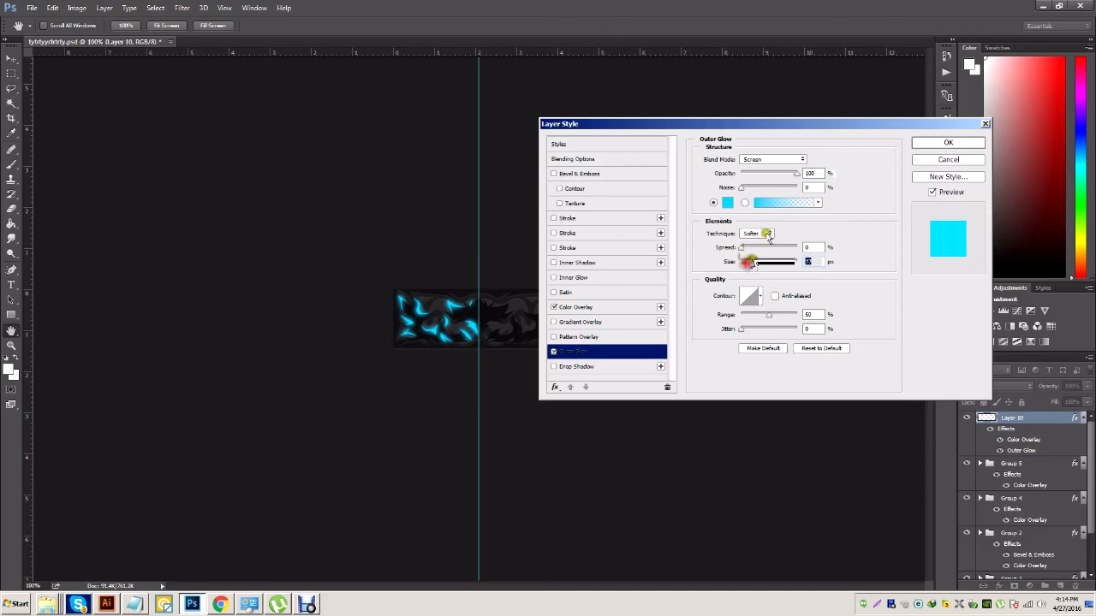
pyautogui.moveTo(795, 173); pyautogui.dragTo(782, 193)
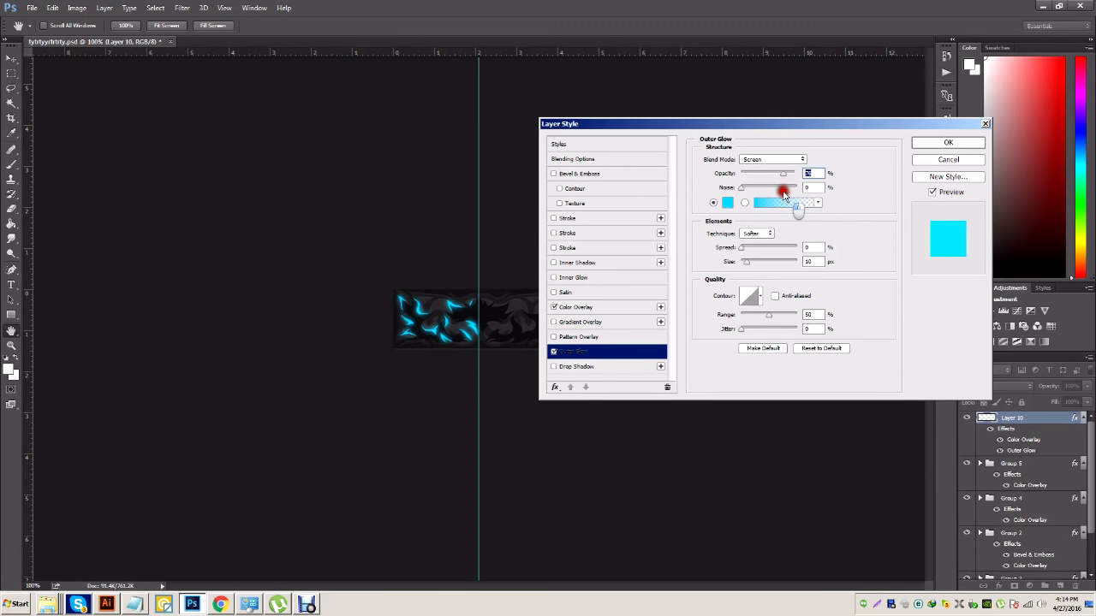
pyautogui.click(948, 142)
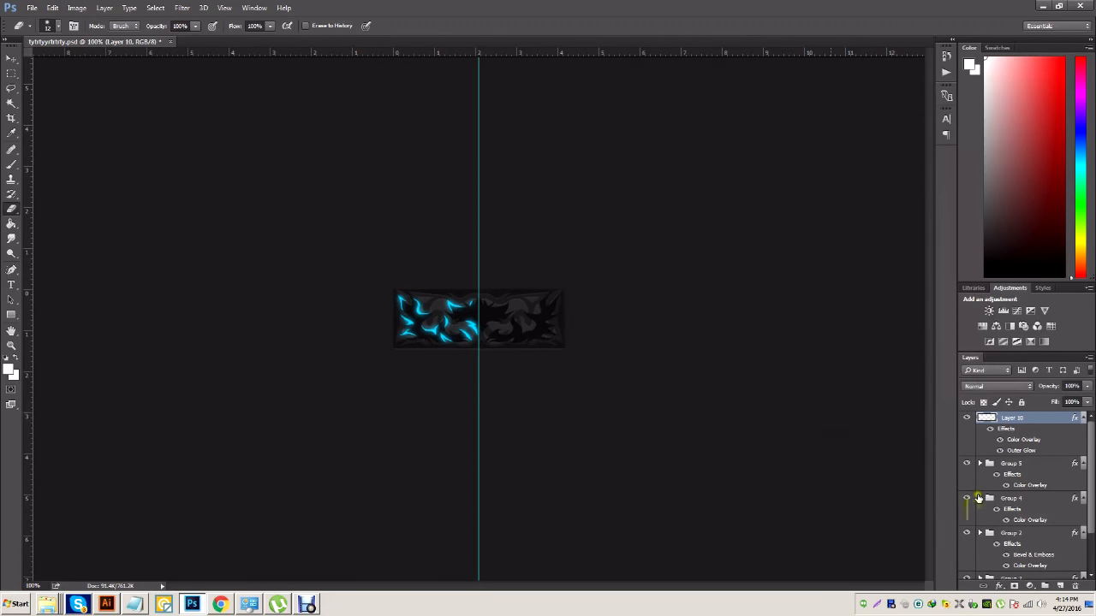
pyautogui.click(31, 7)
pyautogui.click(65, 113)
# Mirror the glowing strokes onto the panel's right half using a horizontally flipped duplicate of Layer 10
pyautogui.rightClick(1043, 419)
pyautogui.click(946, 202)
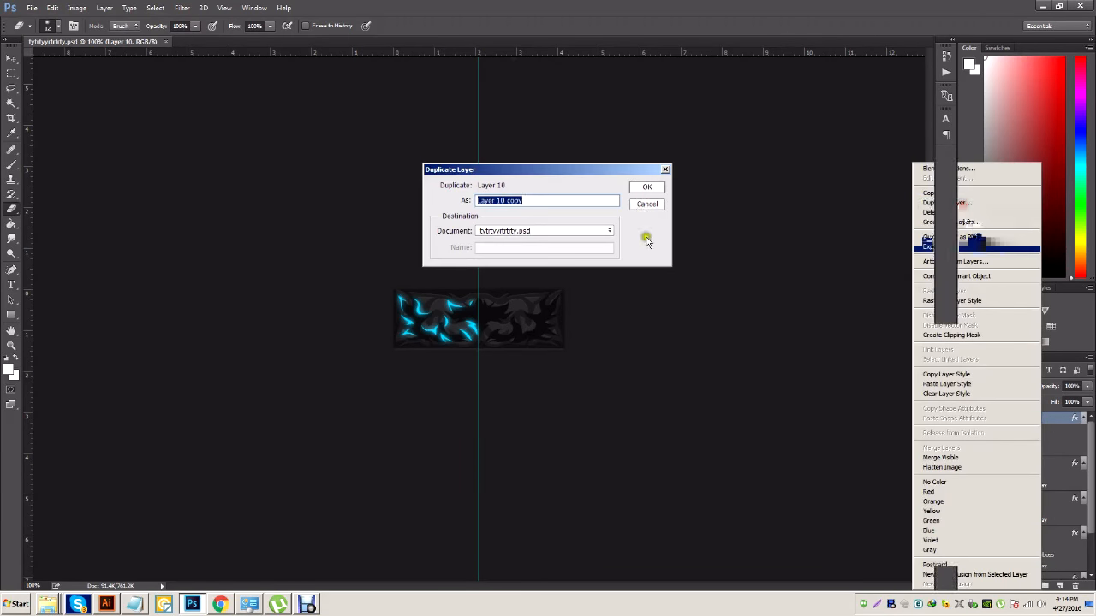
pyautogui.click(647, 187)
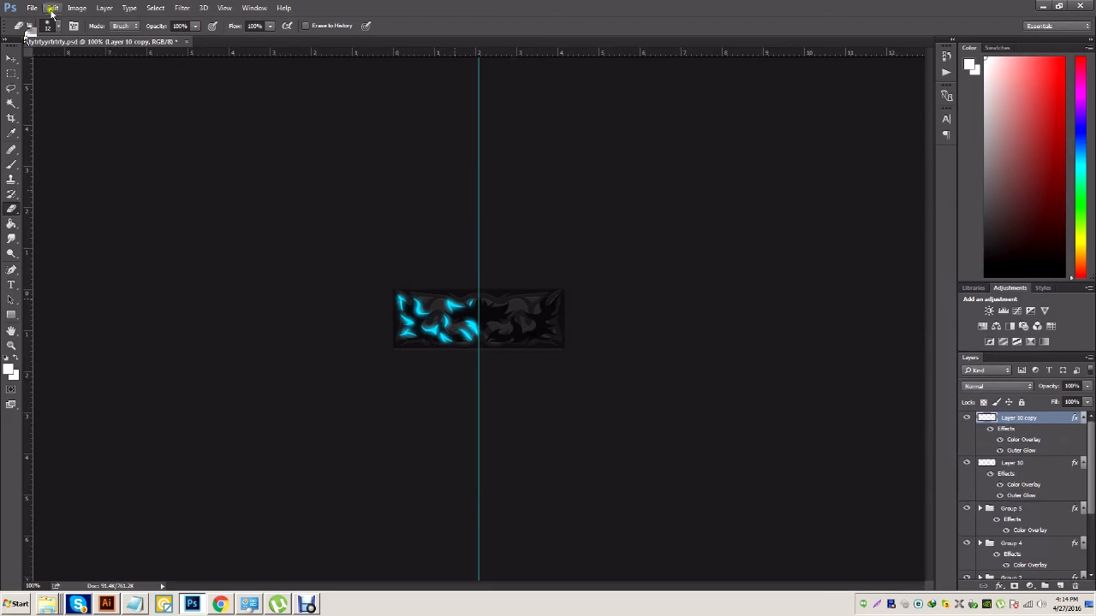
pyautogui.click(53, 8)
pyautogui.moveTo(119, 221)
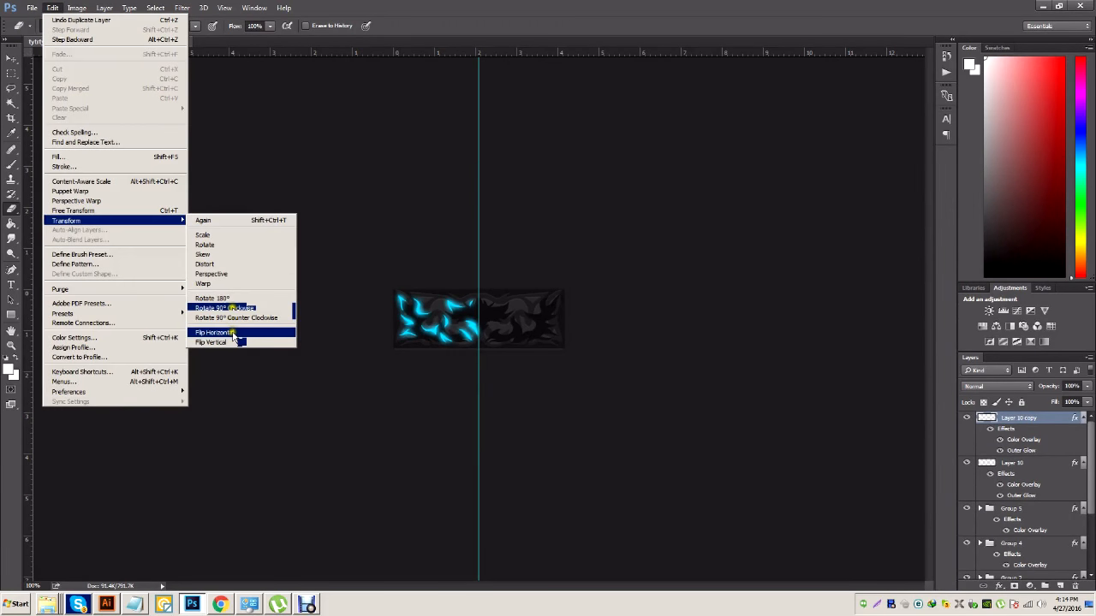
pyautogui.click(233, 333)
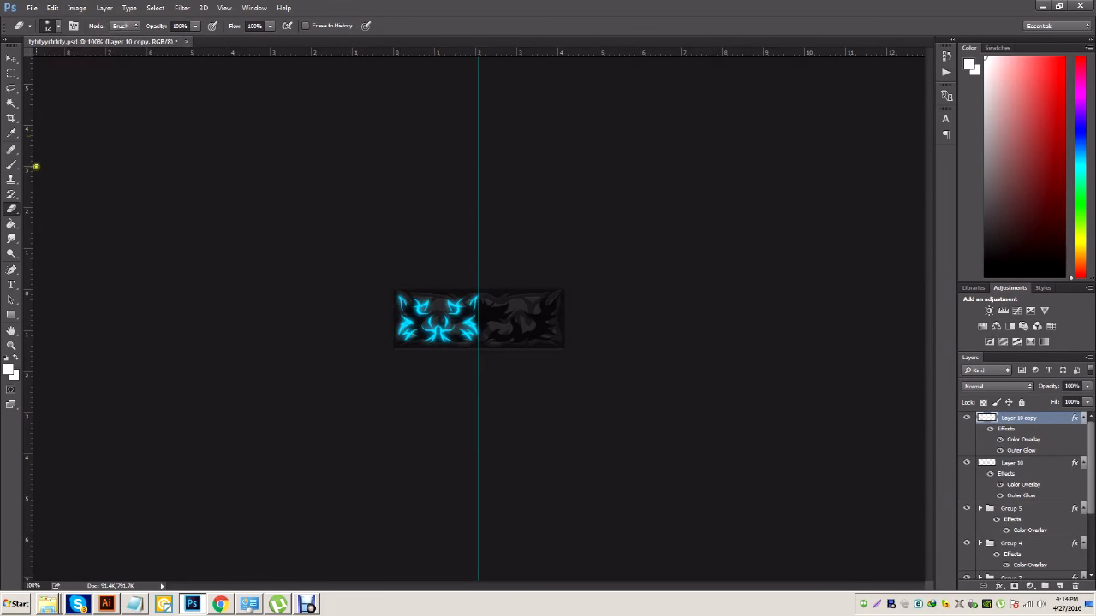
pyautogui.click(12, 61)
pyautogui.moveTo(435, 334); pyautogui.dragTo(513, 339)
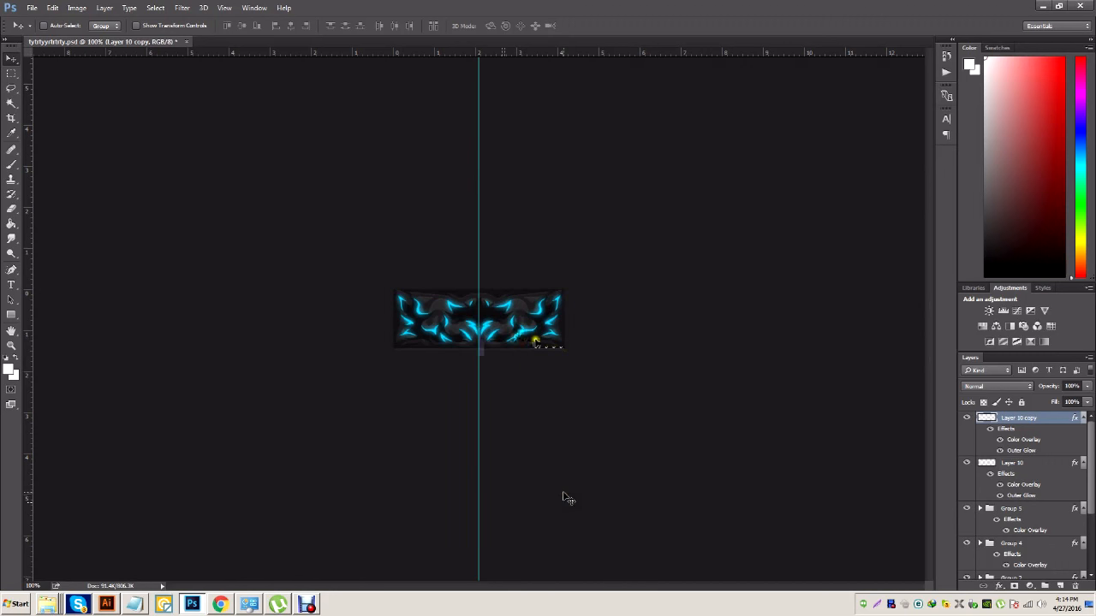
# Group Layer 10 and its mirrored copy, and toggle the group's visibility off and on
pyautogui.hotkey('ctrl', '+')
pyautogui.hotkey('ctrl', '+')
pyautogui.hotkey('ctrl', '+')
pyautogui.hotkey('ctrl', '+')
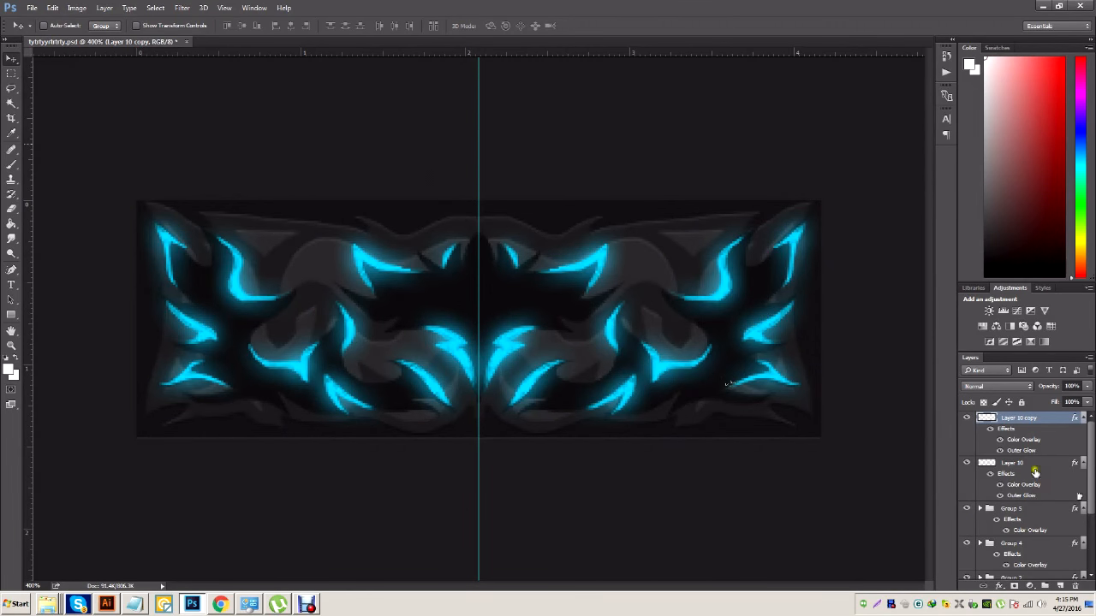
pyautogui.keyDown('shift'); pyautogui.click(1011, 463); pyautogui.keyUp('shift')
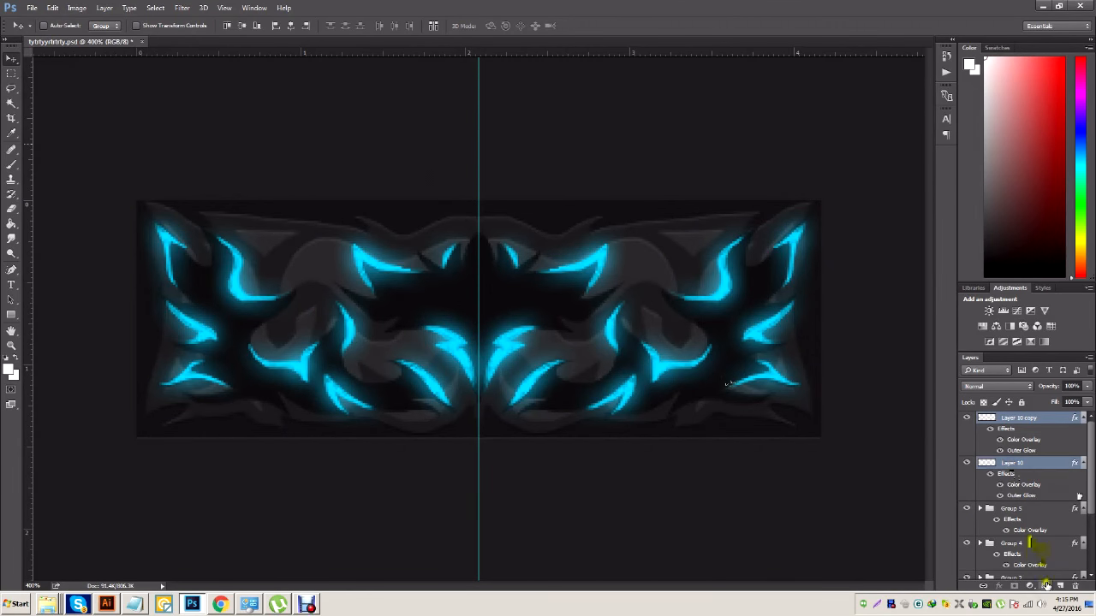
pyautogui.click(1046, 587)
pyautogui.click(968, 418)
pyautogui.click(968, 419)
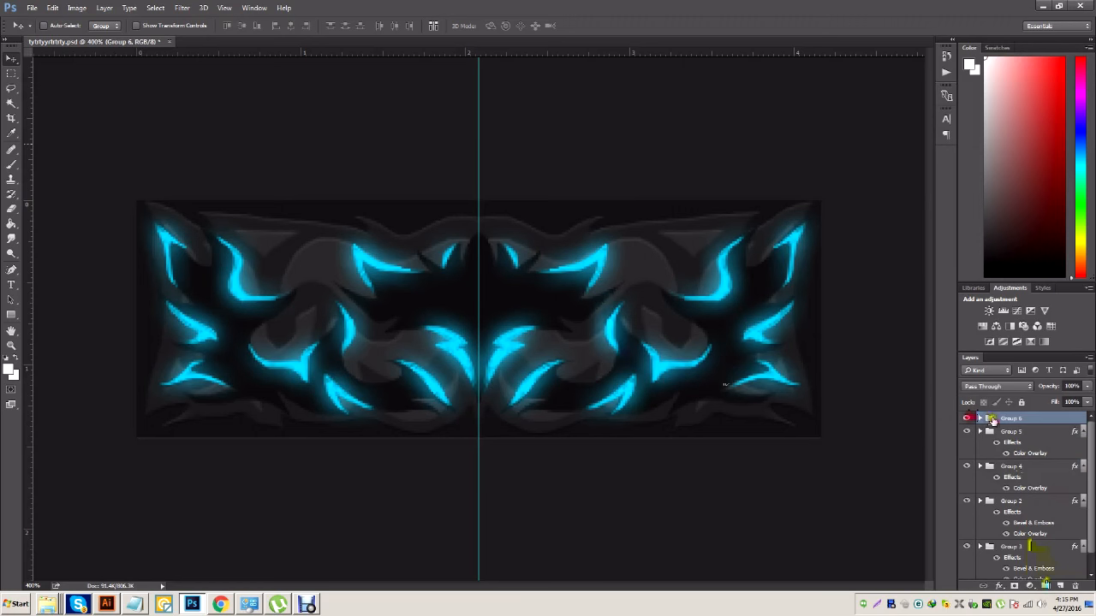
# Create a new empty layer above the glowing strokes group with Normal mode and 100% opacity
pyautogui.click(105, 8)
pyautogui.moveTo(127, 19)
pyautogui.click(313, 21)
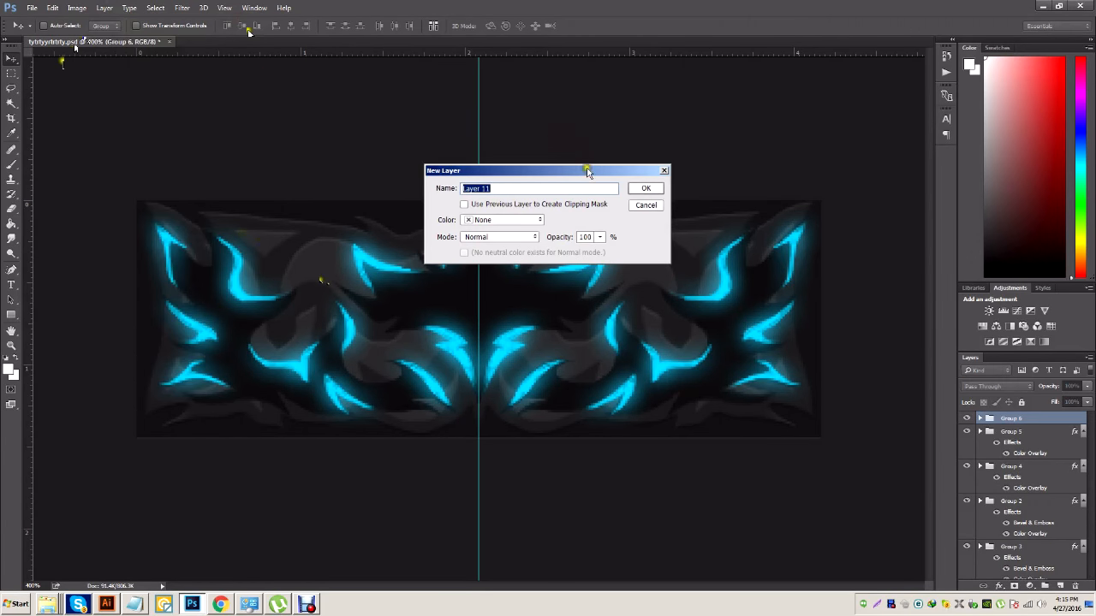
pyautogui.click(644, 187)
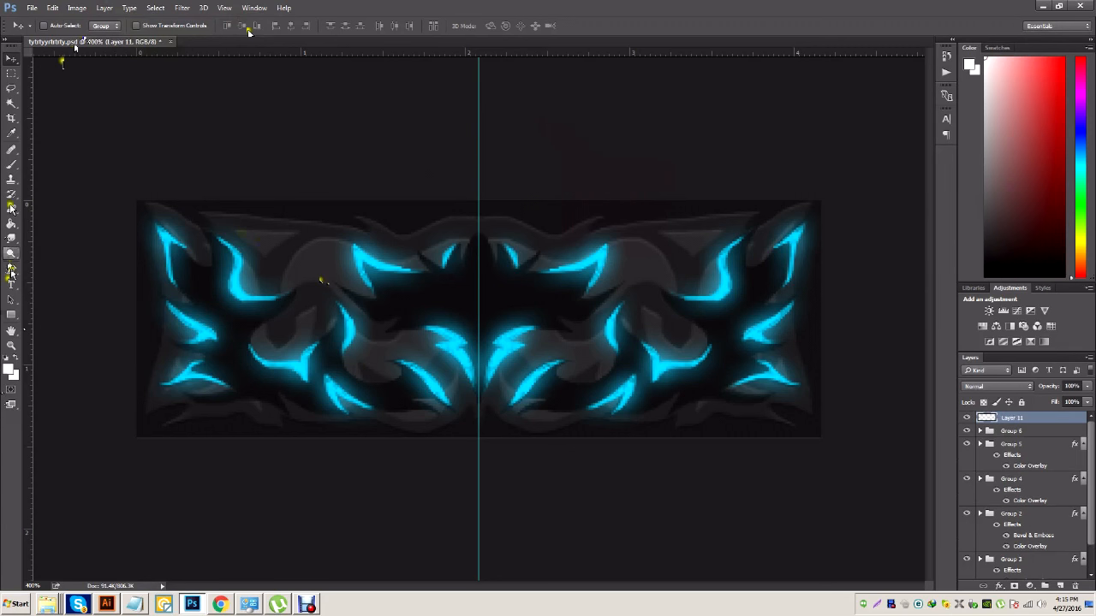
# Set the size of the hard round Brush to 5 px
pyautogui.click(11, 162)
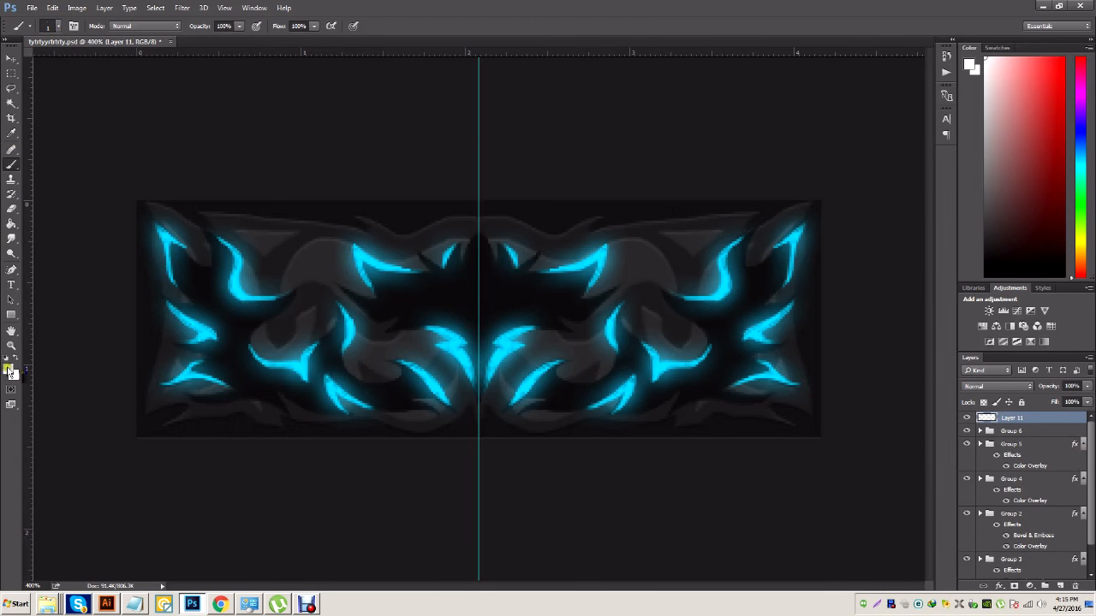
pyautogui.click(57, 25)
pyautogui.click(65, 65)
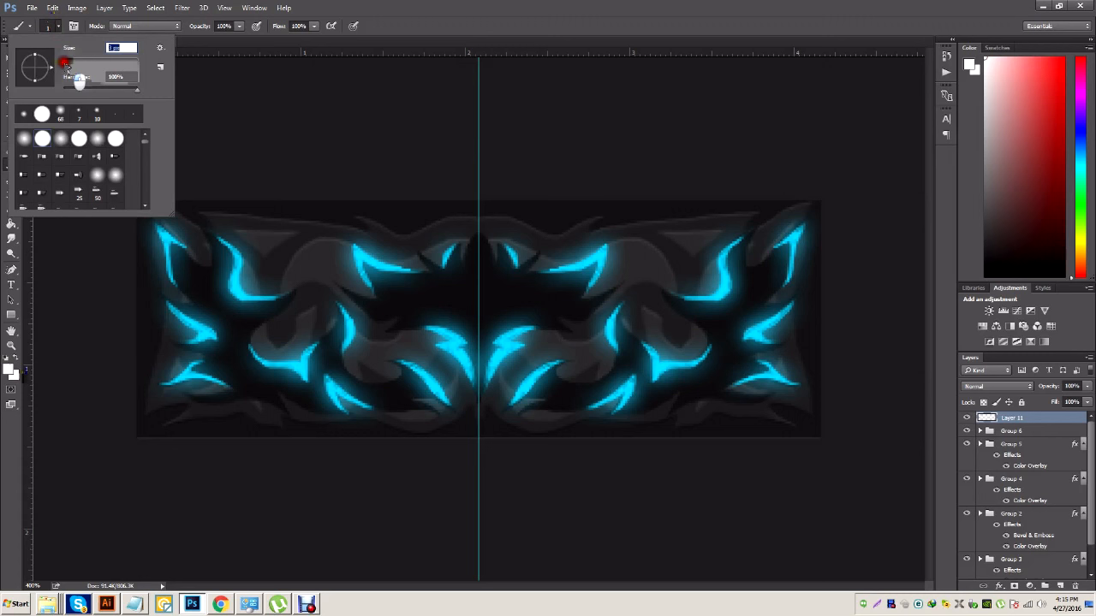
pyautogui.moveTo(67, 65); pyautogui.dragTo(68, 66)
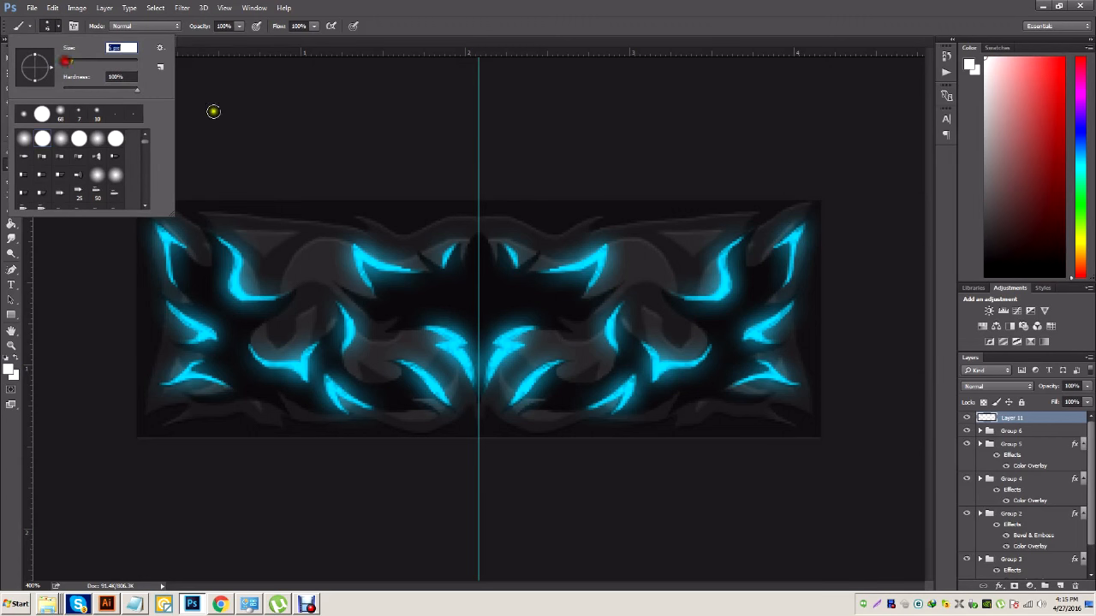
pyautogui.moveTo(132, 50); pyautogui.dragTo(96, 54)
pyautogui.write('1')
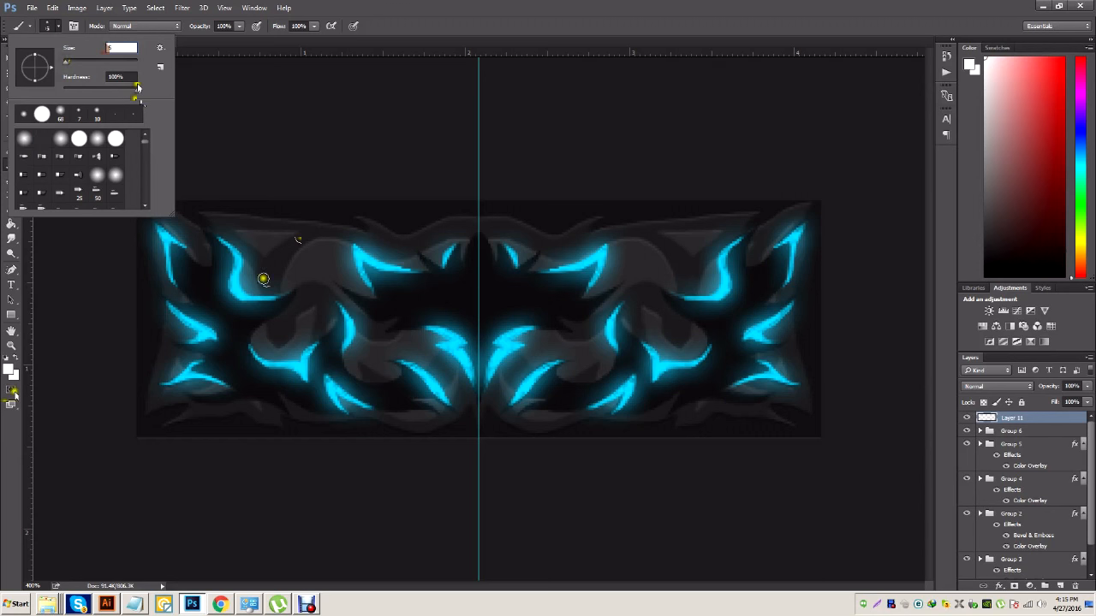
# Dab round white dots among the outer cyan strokes, four on the panel's left half and five on its right half
pyautogui.click(262, 261)
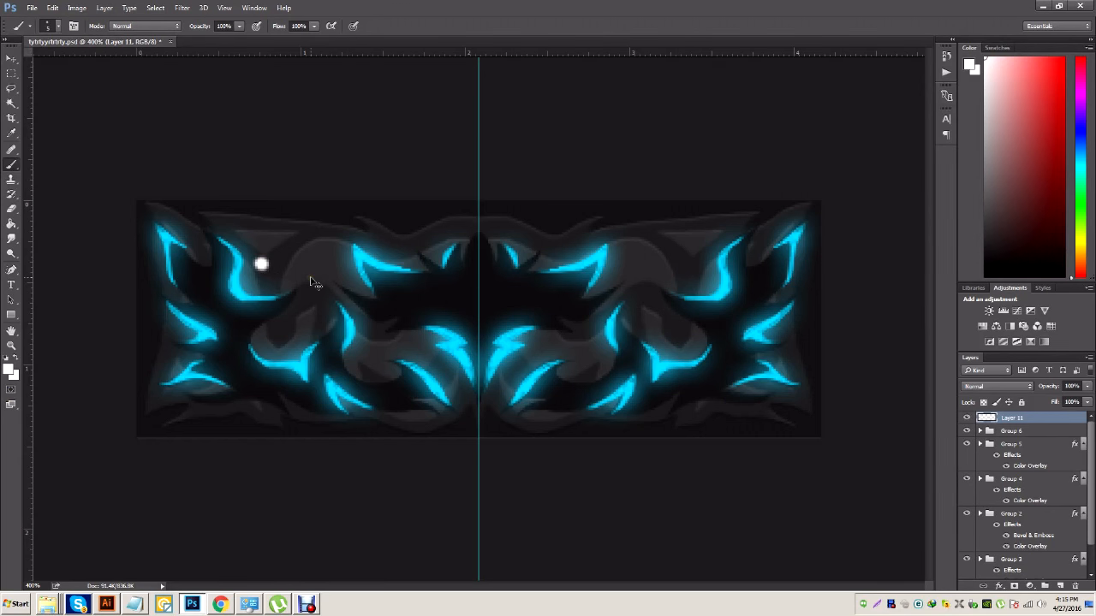
pyautogui.click(283, 348)
pyautogui.click(214, 382)
pyautogui.click(758, 397)
pyautogui.click(684, 358)
pyautogui.click(757, 320)
pyautogui.click(693, 243)
pyautogui.click(760, 256)
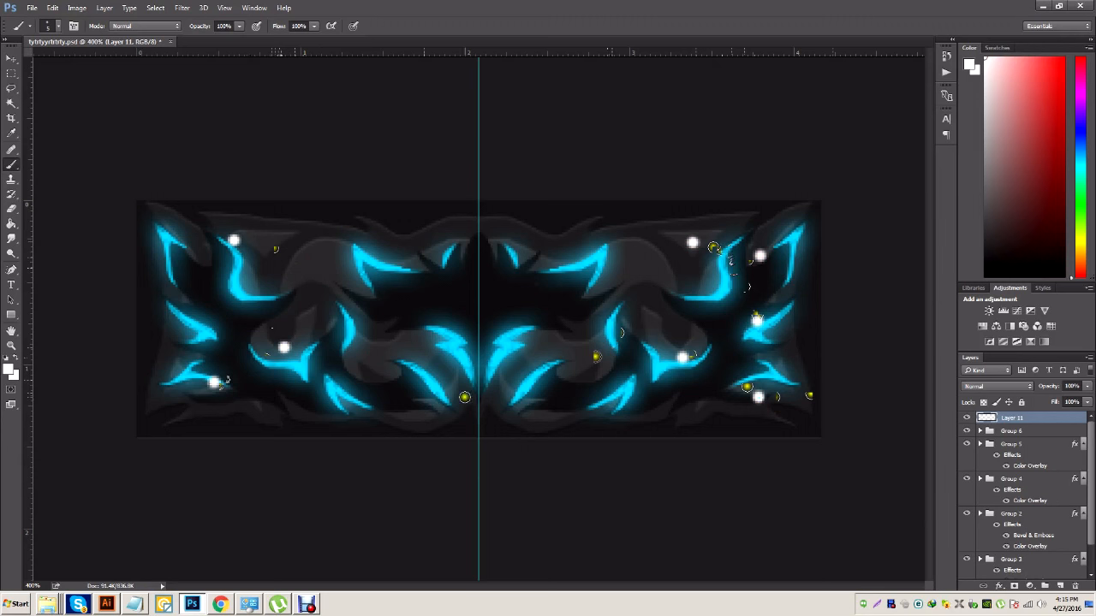
pyautogui.click(188, 276)
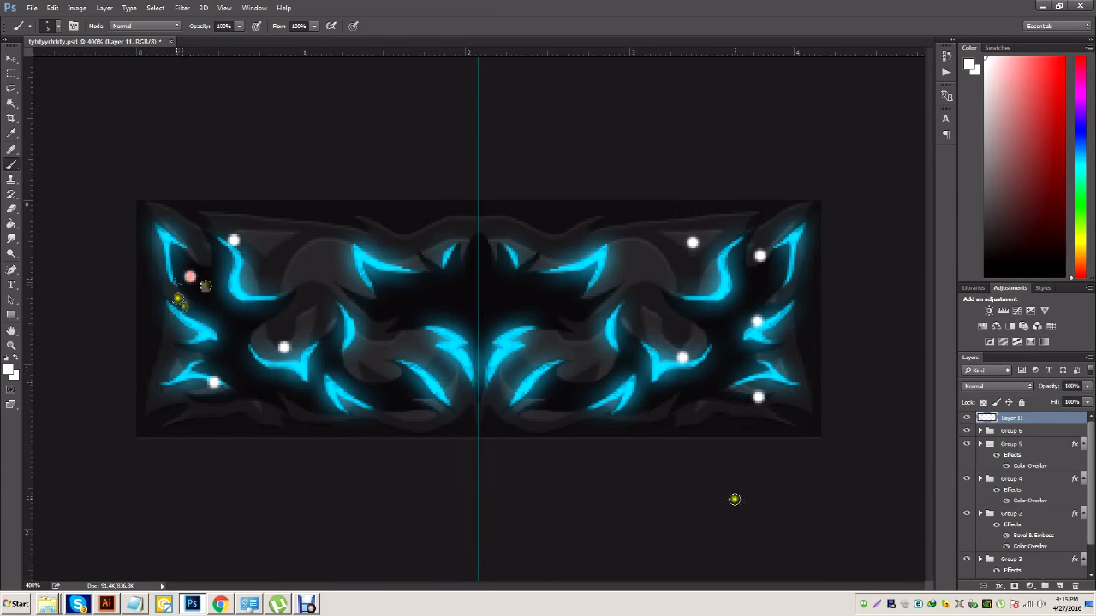
# Set the size of the hard round Brush to 3 px
pyautogui.click(57, 27)
pyautogui.moveTo(120, 62); pyautogui.dragTo(89, 48)
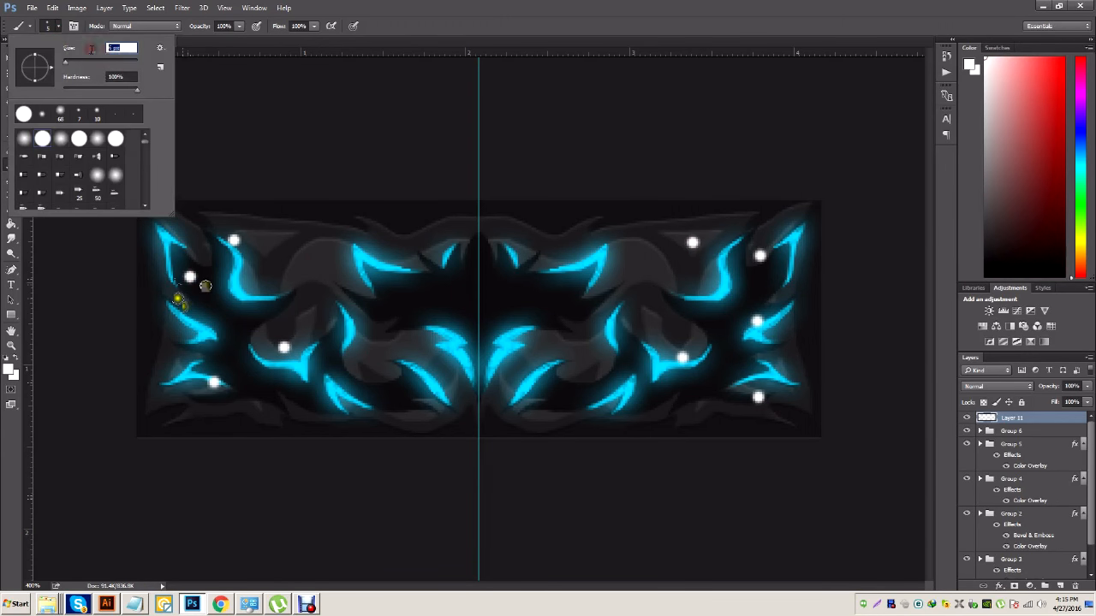
pyautogui.click(431, 5)
# Dab nine small white dots between the cyan strokes on the outer part of the panel's left half
pyautogui.click(277, 297)
pyautogui.click(209, 326)
pyautogui.click(248, 276)
pyautogui.click(315, 345)
pyautogui.click(287, 398)
pyautogui.click(232, 377)
pyautogui.click(302, 301)
pyautogui.click(293, 266)
pyautogui.click(179, 377)
pyautogui.click(681, 430)
pyautogui.hotkey('ctrl', 'alt', 'z')
pyautogui.hotkey('ctrl', 'alt', 'z')
pyautogui.click(591, 385)
pyautogui.hotkey('ctrl', 'alt', 'z')
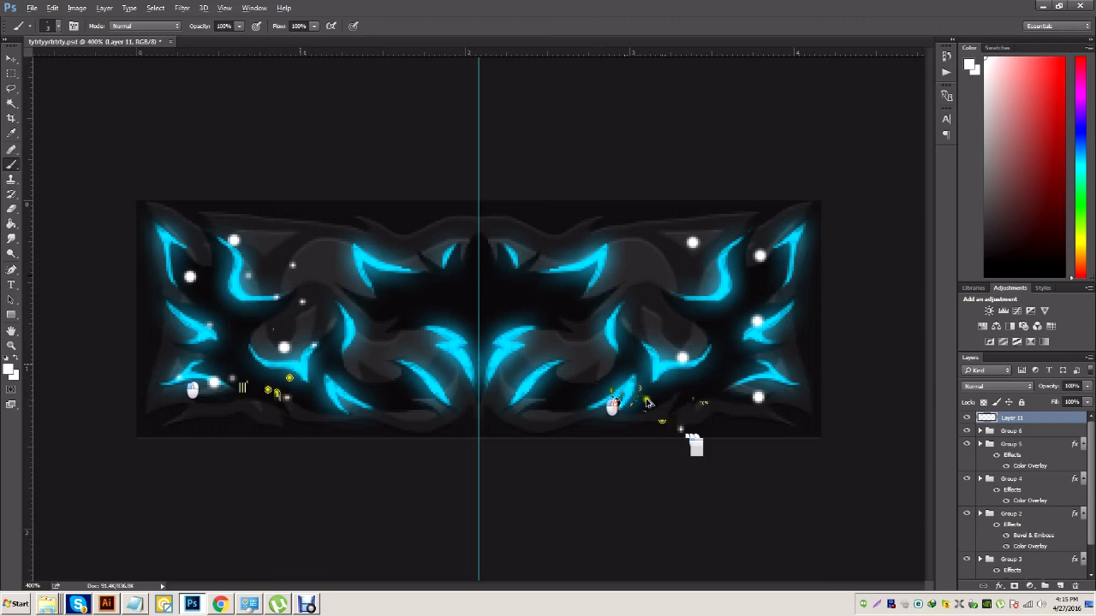
# Dab small white dots around the lower inner strokes and between the outer strokes on the panel's right half
pyautogui.click(602, 385)
pyautogui.click(634, 404)
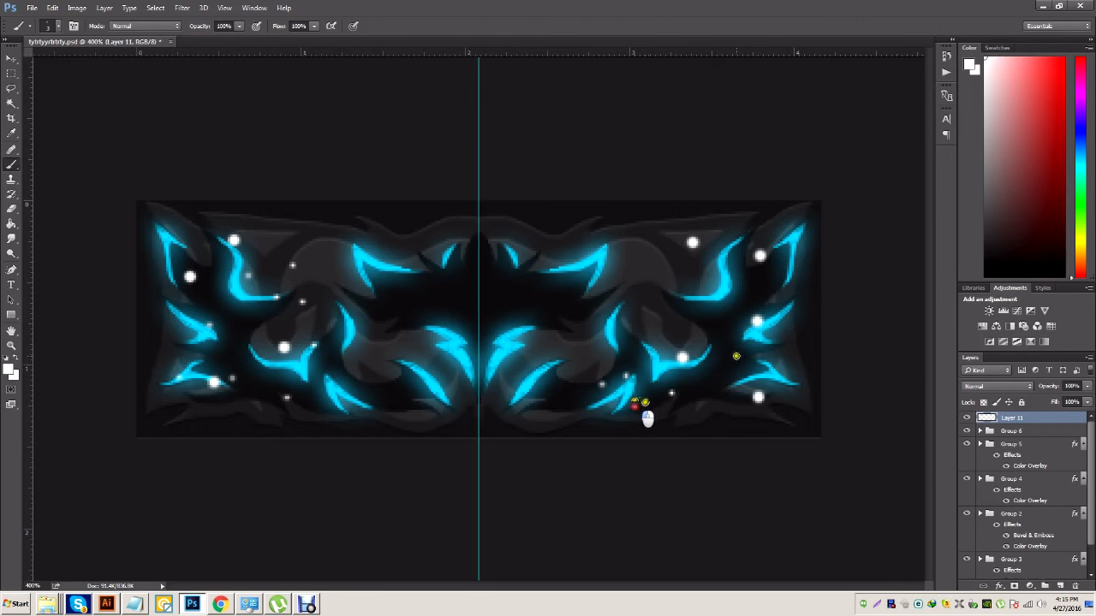
pyautogui.click(643, 295)
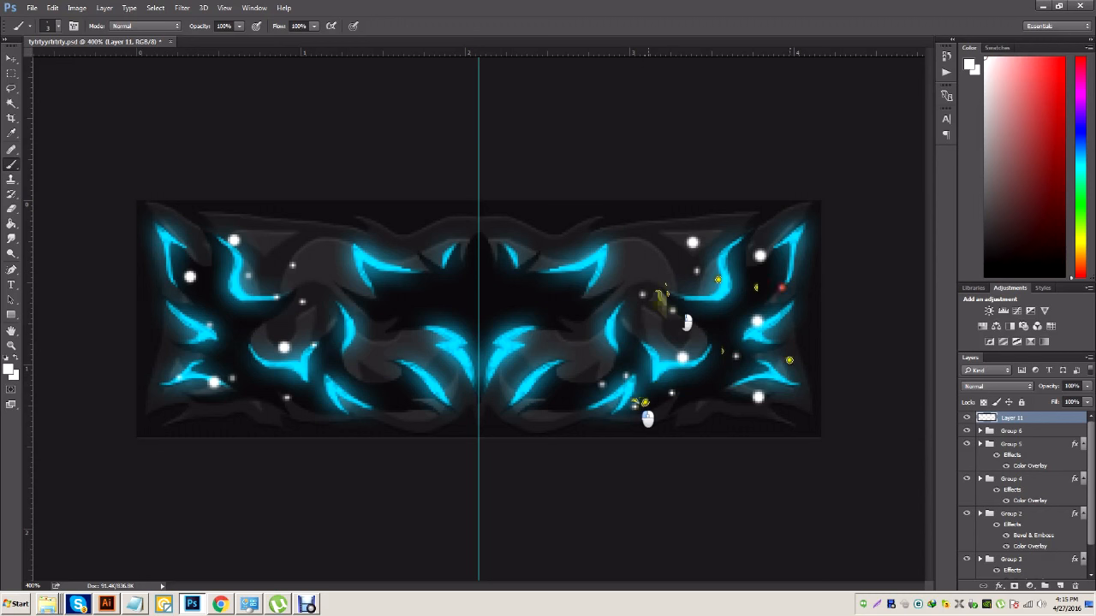
# Add five more small white dots from the upper to the lower edge of the panel's left half
pyautogui.click(256, 326)
pyautogui.click(300, 240)
pyautogui.click(258, 255)
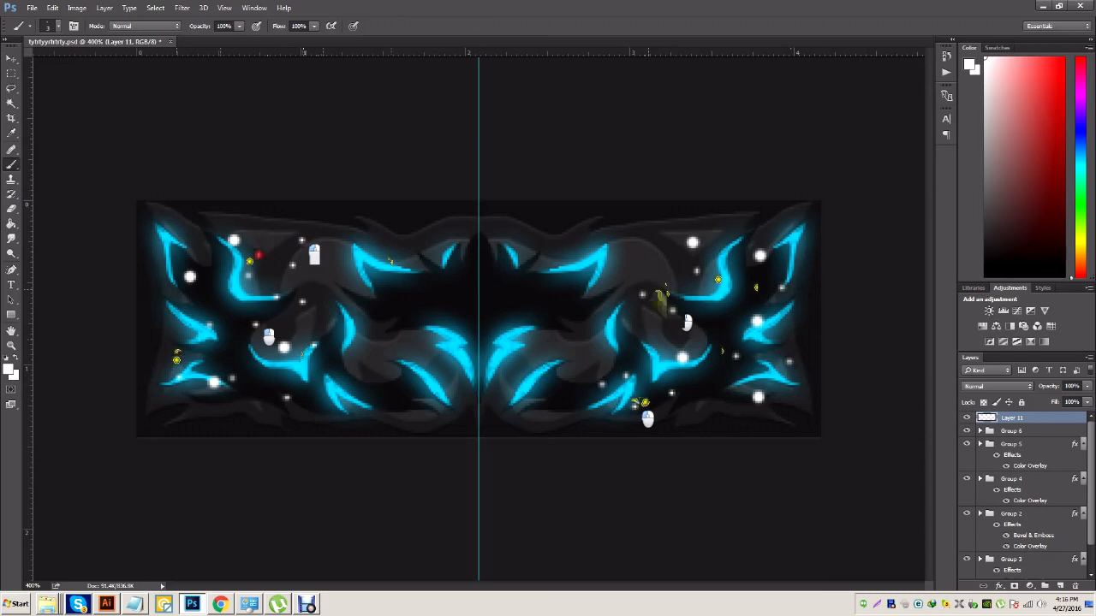
pyautogui.click(282, 374)
pyautogui.click(227, 414)
# Scatter more small white dots around the outer right strokes and add one between the outer left strokes
pyautogui.click(726, 384)
pyautogui.click(708, 413)
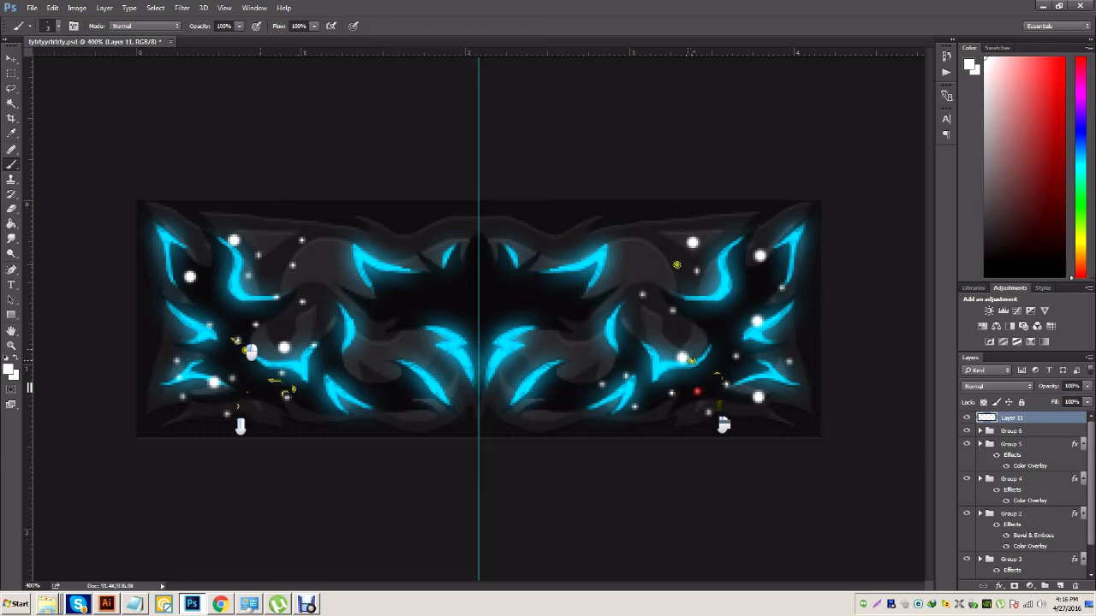
pyautogui.click(722, 294)
pyautogui.click(724, 329)
pyautogui.click(785, 346)
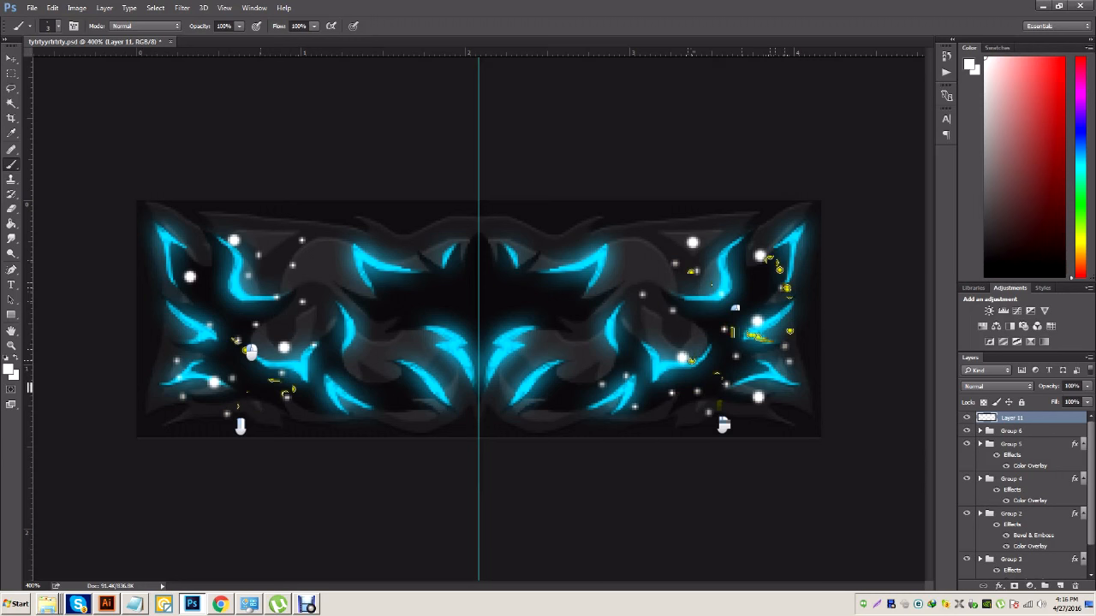
pyautogui.click(784, 241)
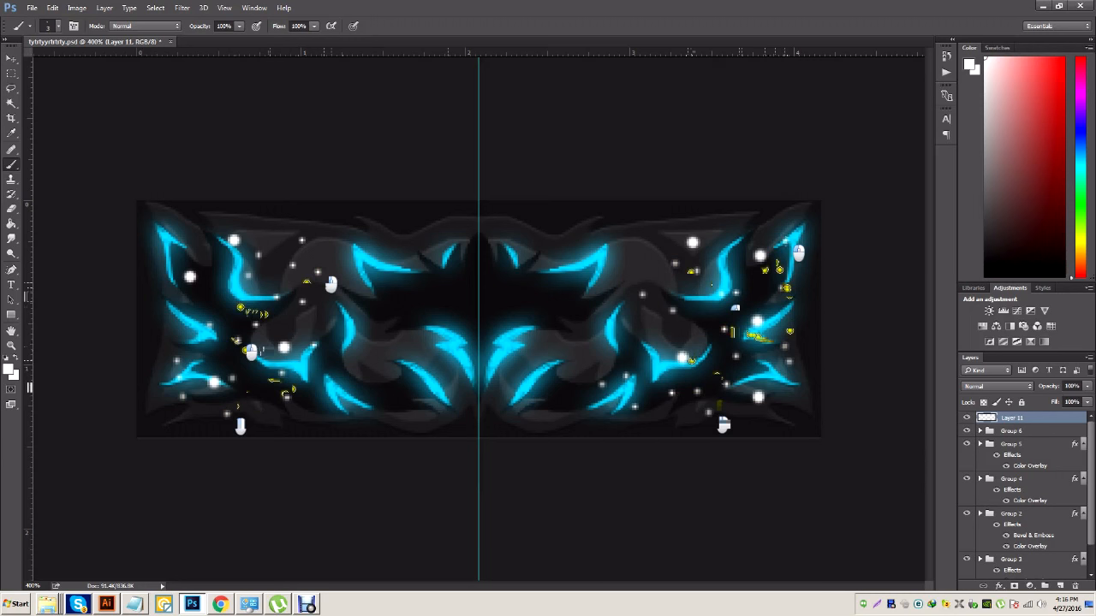
pyautogui.click(229, 302)
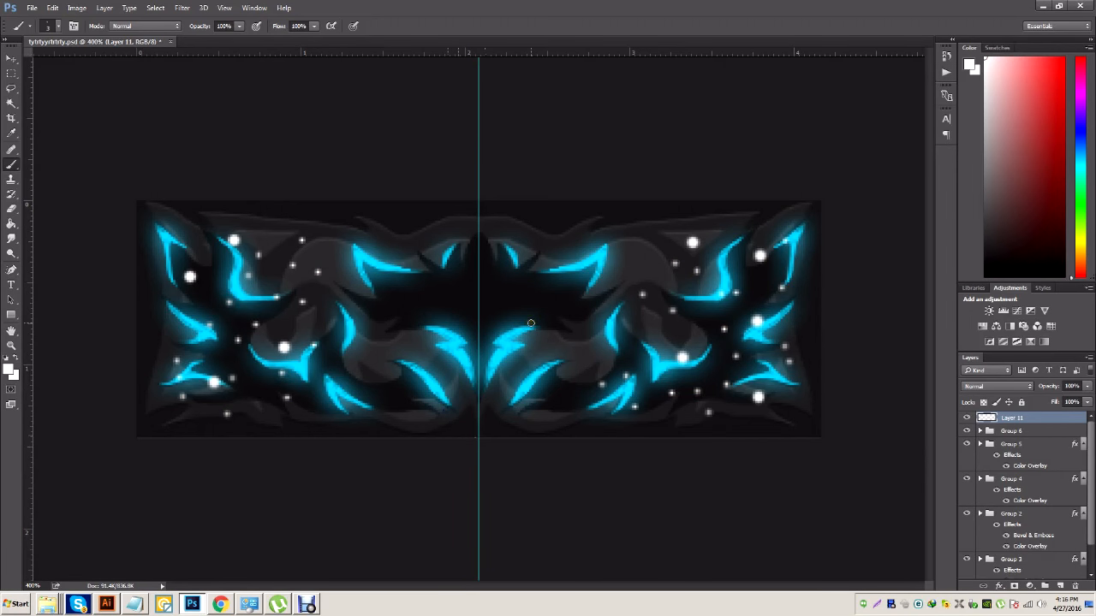
# Dab nine small white dots across the panel's dark middle area, on both sides of the center guide
pyautogui.click(382, 307)
pyautogui.click(344, 257)
pyautogui.click(520, 264)
pyautogui.click(590, 297)
pyautogui.click(548, 343)
pyautogui.click(425, 354)
pyautogui.click(427, 299)
pyautogui.click(471, 362)
pyautogui.click(440, 377)
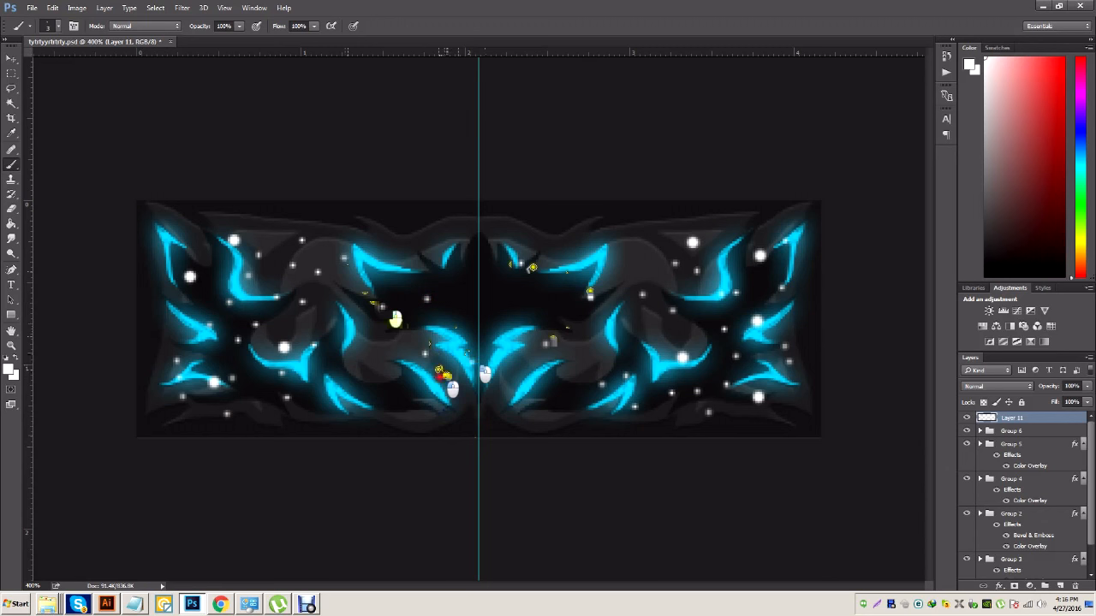
# Dab small white dots around the lower central strokes and along the large upper stroke right of center
pyautogui.click(444, 345)
pyautogui.click(512, 360)
pyautogui.click(485, 332)
pyautogui.click(500, 375)
pyautogui.click(593, 266)
pyautogui.click(582, 259)
pyautogui.click(566, 281)
# Surround the large upper stroke left of center with six small white dots
pyautogui.click(416, 270)
pyautogui.click(385, 258)
pyautogui.click(379, 277)
pyautogui.click(351, 276)
pyautogui.click(395, 241)
pyautogui.click(351, 260)
# Dab five small white dots around the two short upper strokes beside the center guide
pyautogui.click(440, 252)
pyautogui.click(450, 241)
pyautogui.click(524, 259)
pyautogui.click(507, 268)
pyautogui.click(521, 252)
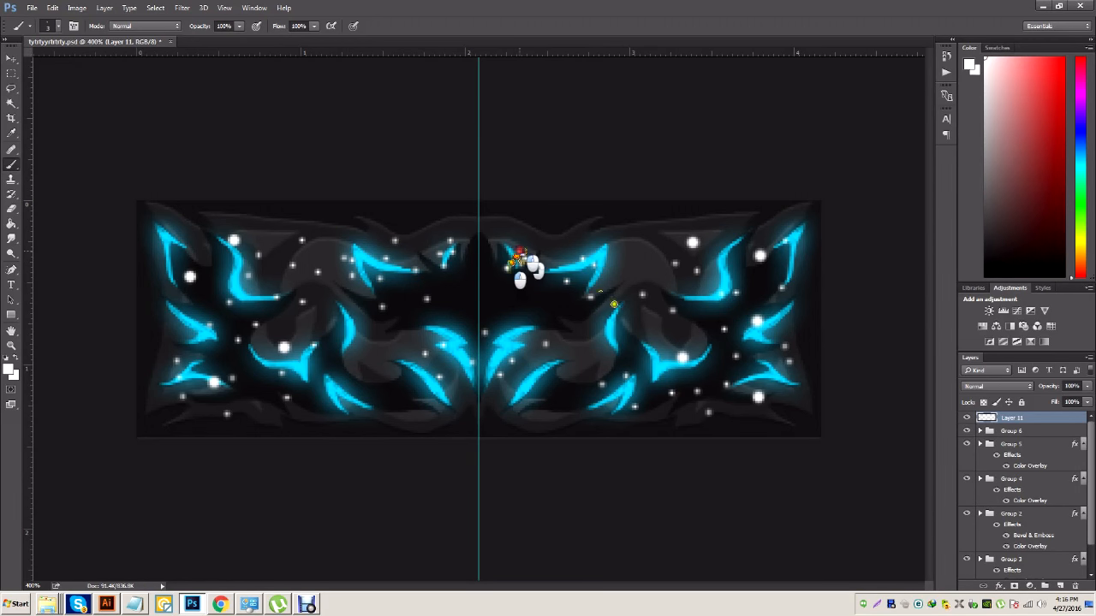
# Add small white dots around the inner strokes of the right half and near the upper outer left strokes
pyautogui.click(618, 269)
pyautogui.click(606, 241)
pyautogui.click(638, 282)
pyautogui.click(593, 327)
pyautogui.click(609, 345)
pyautogui.click(616, 320)
pyautogui.click(237, 275)
pyautogui.click(190, 234)
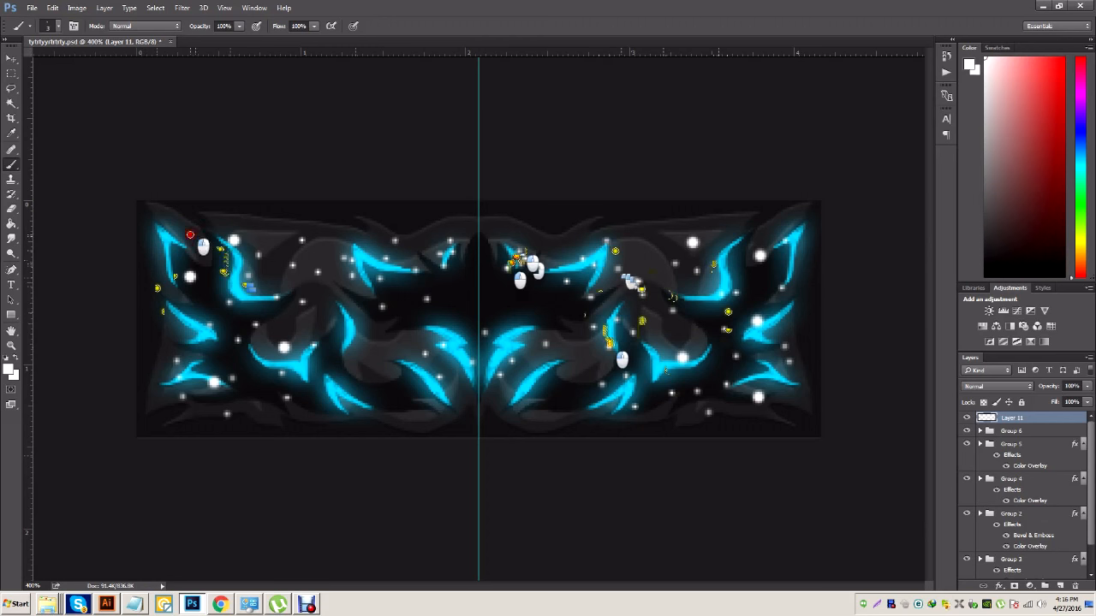
# Set the size of the hard round Brush to 2 px
pyautogui.click(58, 26)
pyautogui.click(101, 50)
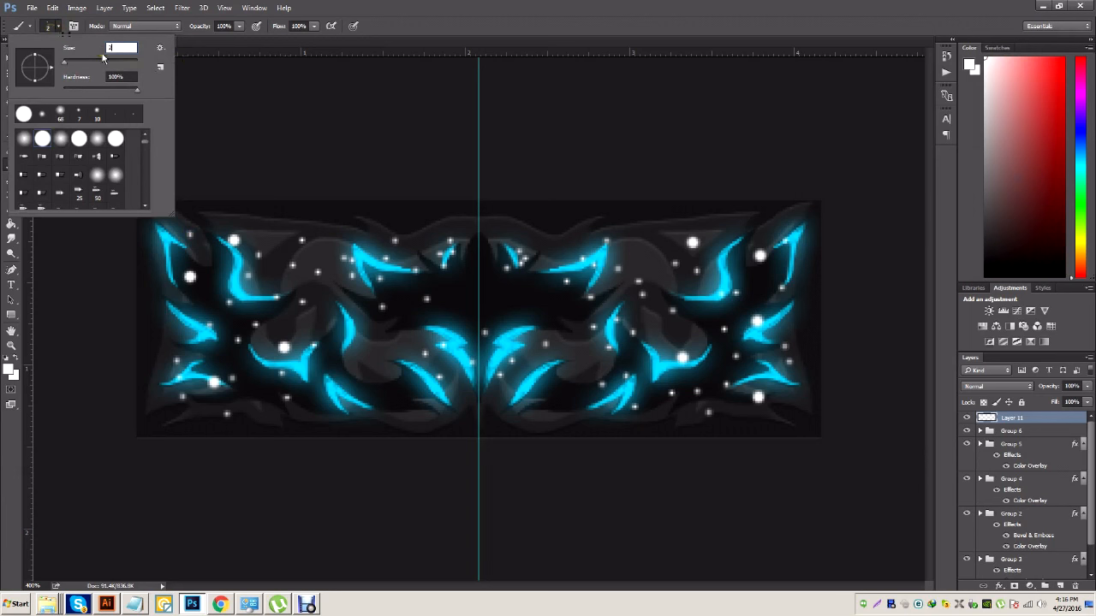
pyautogui.click(352, 8)
# Dab tiny white dots among the outer strokes of the panel's left half, from the upper corner to the lower edge
pyautogui.click(191, 279)
pyautogui.click(212, 271)
pyautogui.click(208, 266)
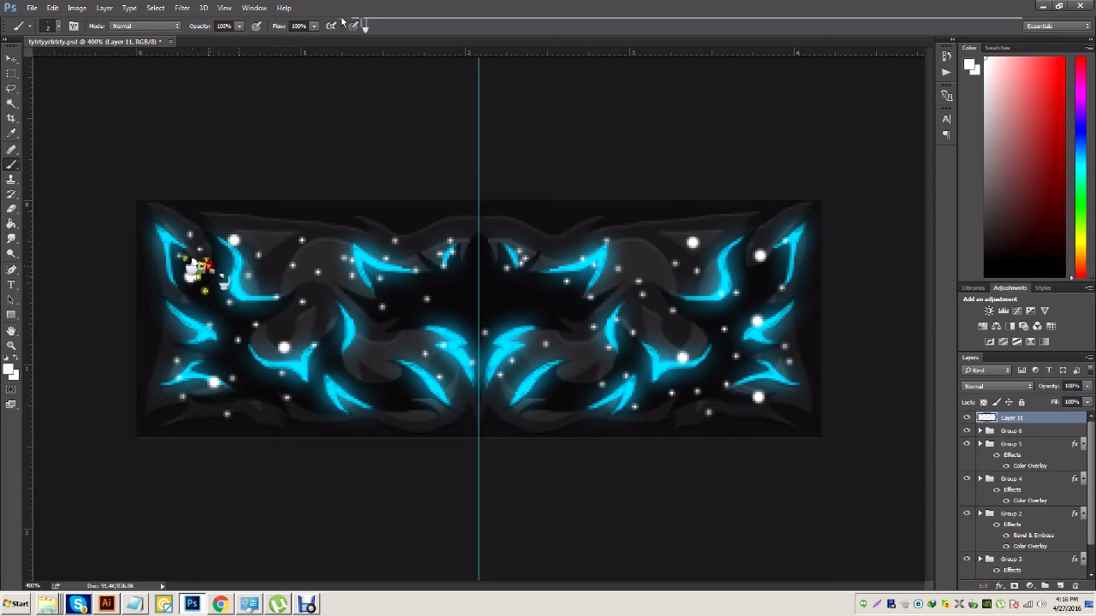
pyautogui.click(244, 343)
pyautogui.click(240, 388)
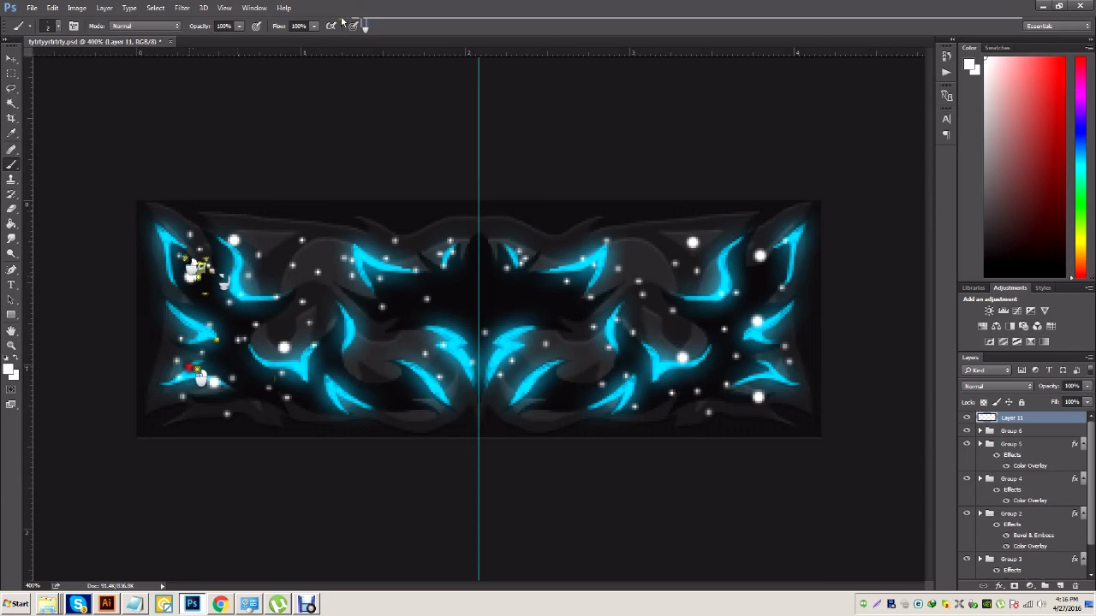
pyautogui.click(318, 395)
# Scatter tiny white dots over the panel's right half, from the upper inner stroke to the outer and lower strokes
pyautogui.click(553, 248)
pyautogui.click(679, 278)
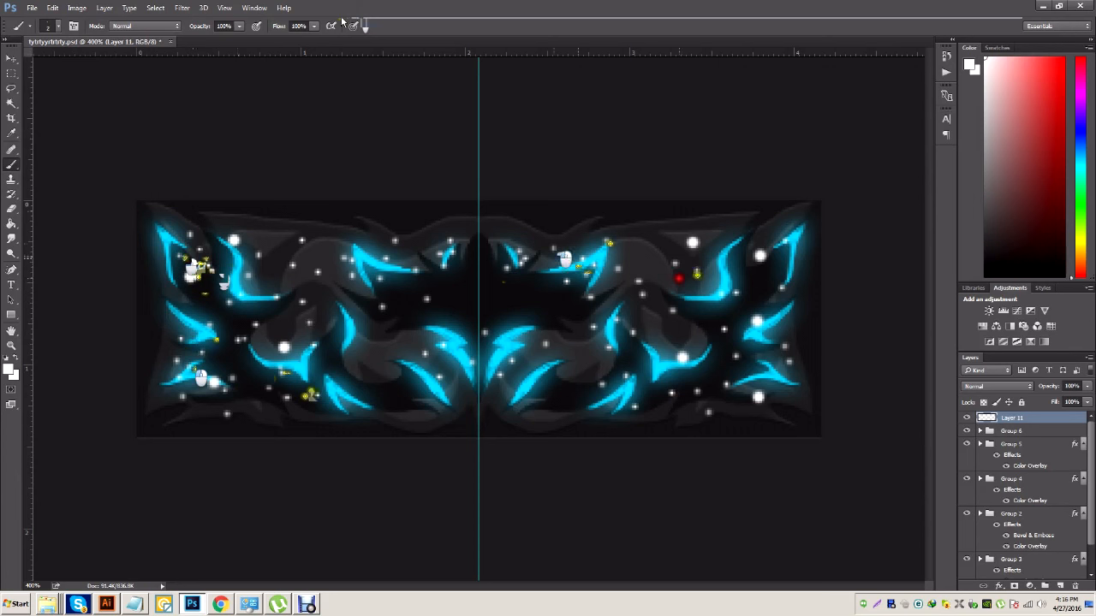
pyautogui.click(767, 240)
pyautogui.click(763, 319)
pyautogui.click(789, 353)
pyautogui.click(696, 387)
pyautogui.click(658, 406)
pyautogui.click(506, 307)
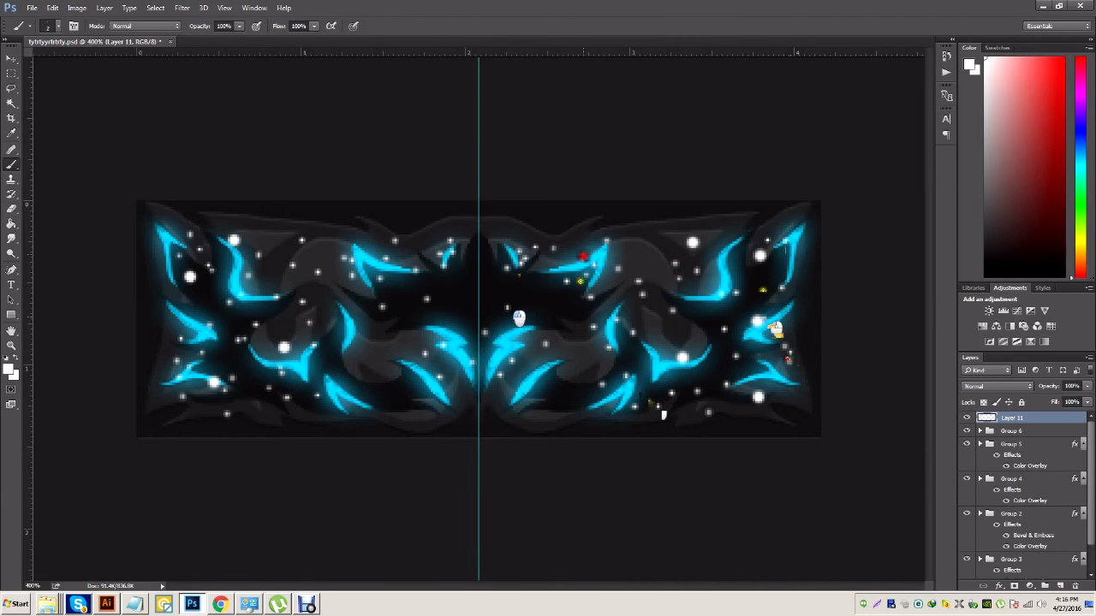
# Fill the inner left area with tiny white dots around its upper and middle strokes, plus one right of center
pyautogui.click(393, 233)
pyautogui.click(340, 278)
pyautogui.click(445, 234)
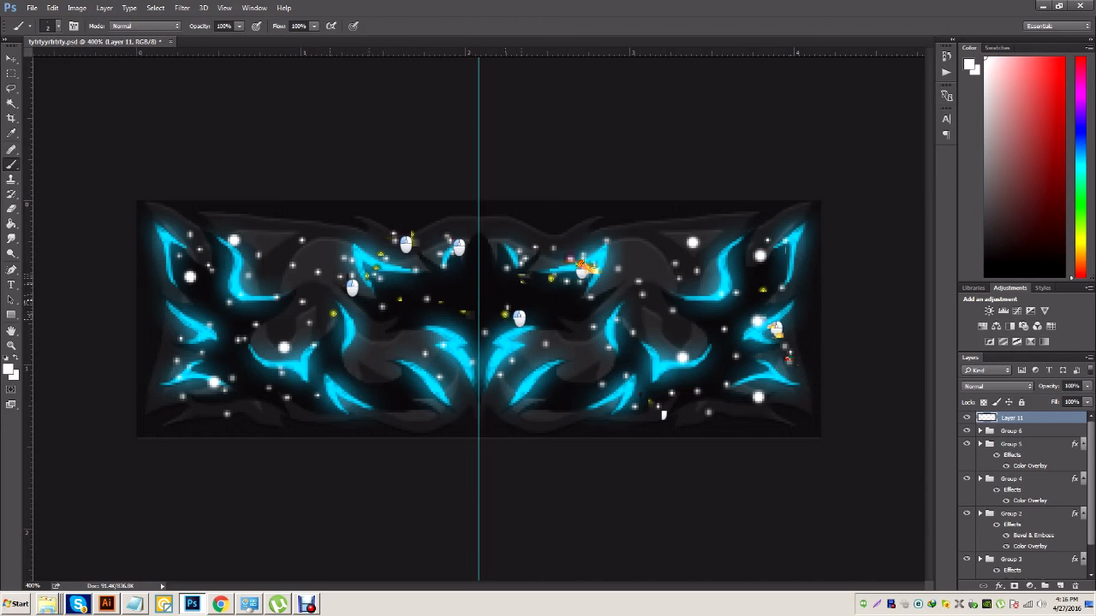
pyautogui.click(368, 339)
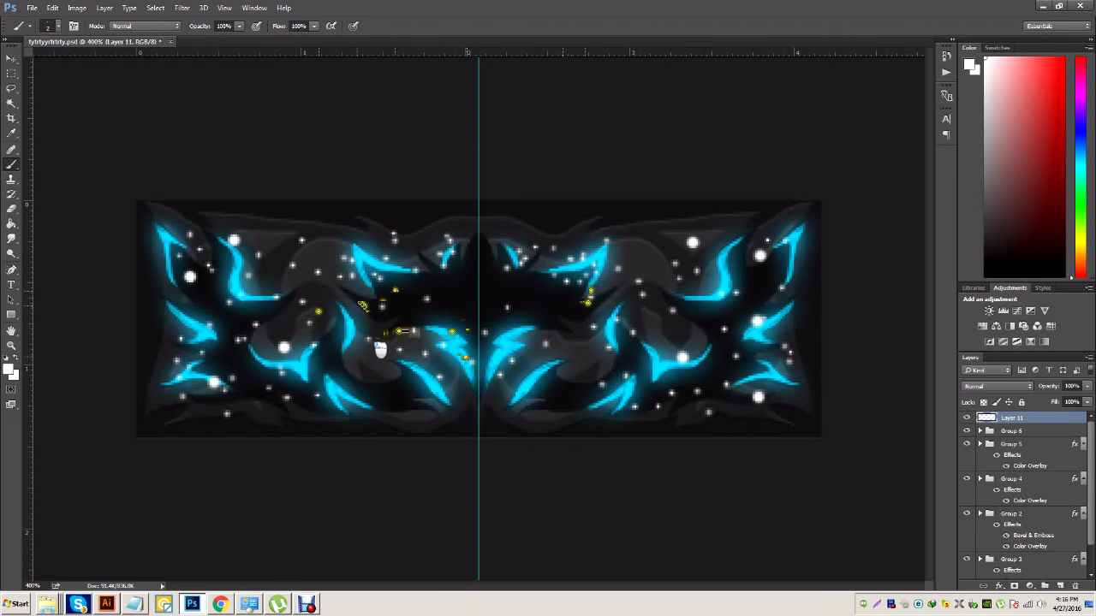
pyautogui.click(369, 318)
pyautogui.click(555, 355)
pyautogui.click(403, 347)
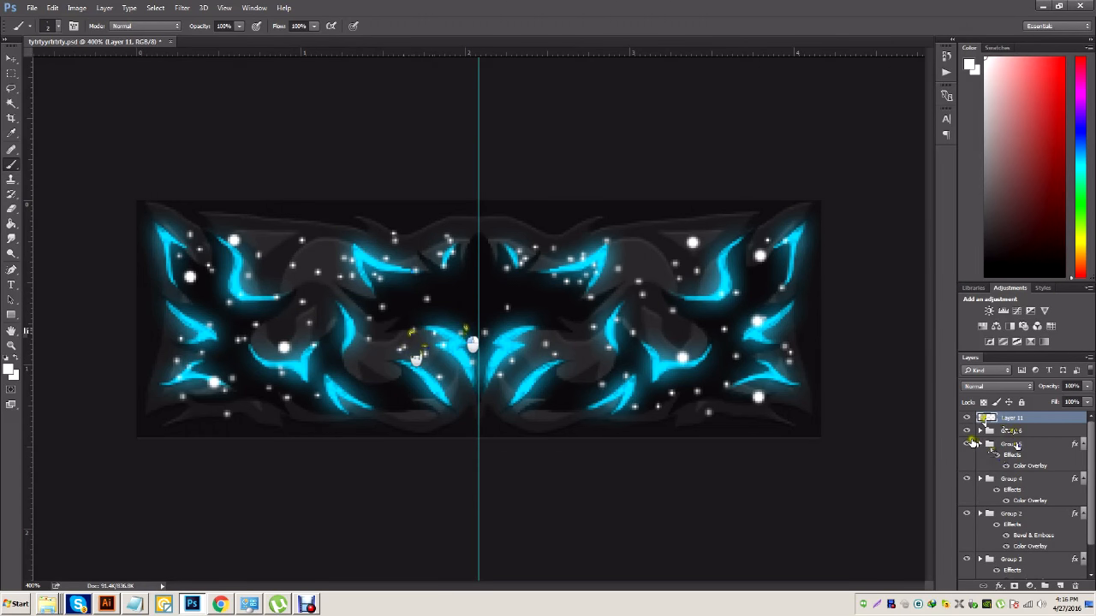
# Check what Group 6 and its Layer 10 copy contain by expanding the group and switching their visibility off and on
pyautogui.click(969, 430)
pyautogui.click(968, 431)
pyautogui.click(968, 431)
pyautogui.click(969, 431)
pyautogui.click(981, 430)
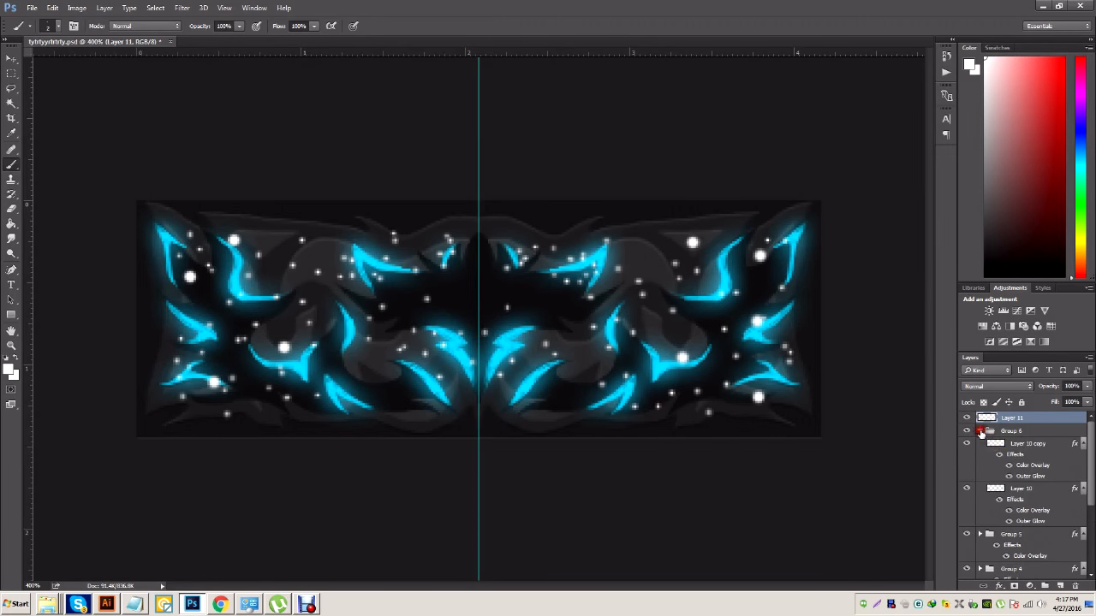
pyautogui.click(969, 444)
pyautogui.click(968, 444)
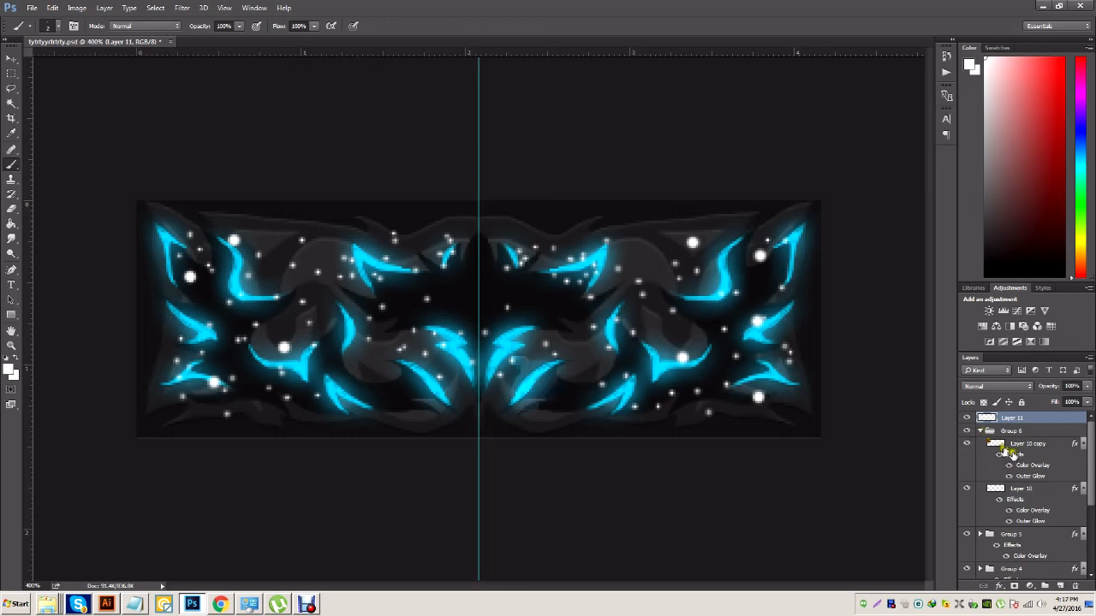
# Copy the layer style of Layer 10 copy, with its Color Overlay and Outer Glow
pyautogui.rightClick(1014, 456)
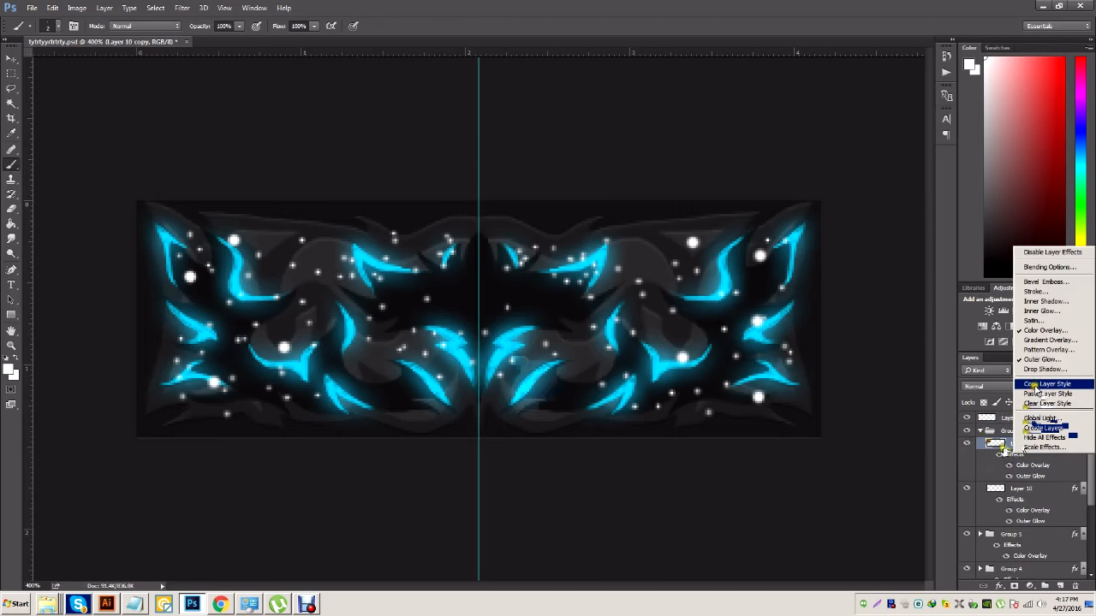
pyautogui.click(1035, 386)
pyautogui.rightClick(994, 447)
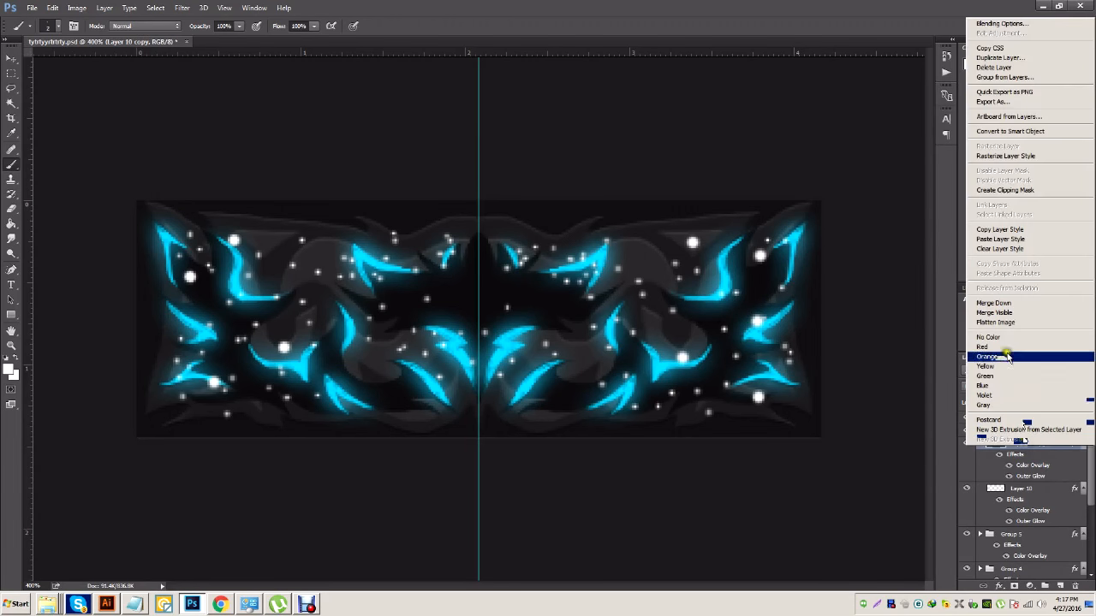
pyautogui.rightClick(1015, 460)
pyautogui.click(1038, 388)
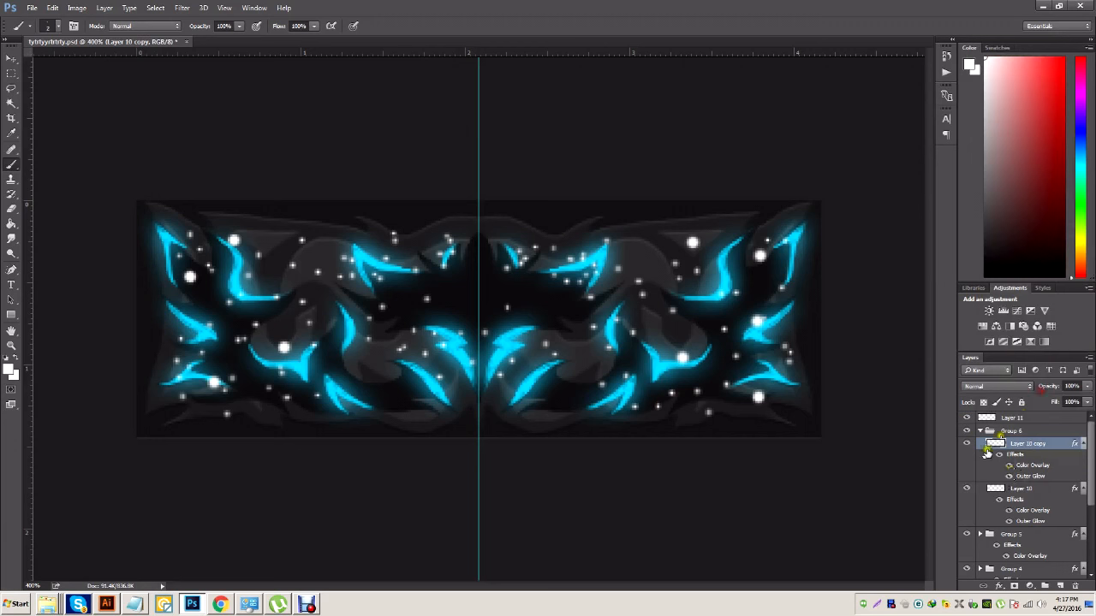
# Collapse Group 6 and paste the copied layer style onto Layer 11, the dots layer
pyautogui.click(981, 431)
pyautogui.click(990, 419)
pyautogui.click(966, 420)
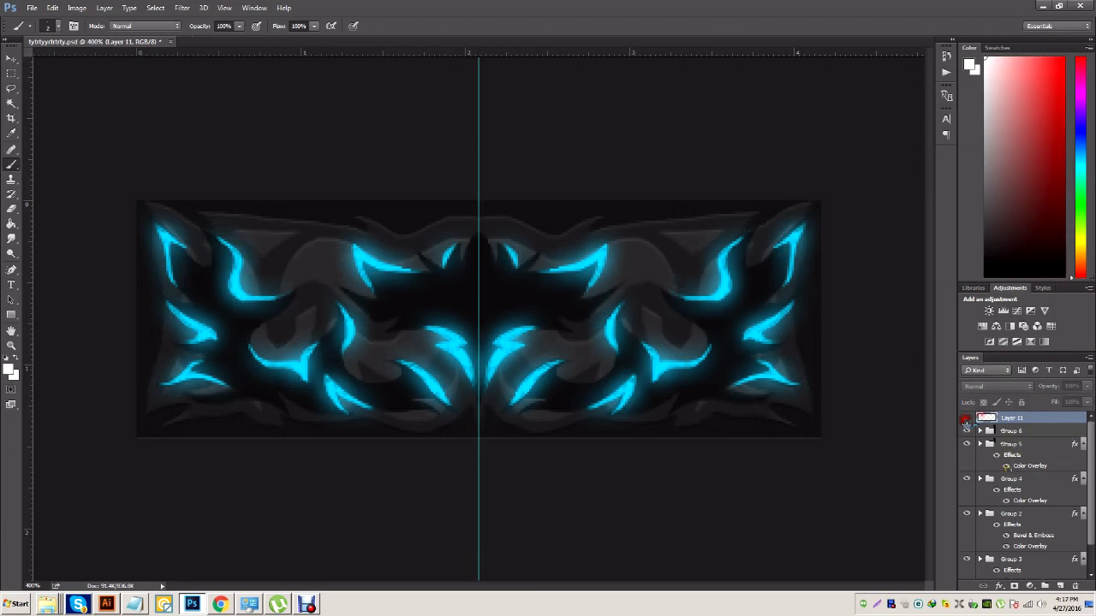
pyautogui.rightClick(985, 417)
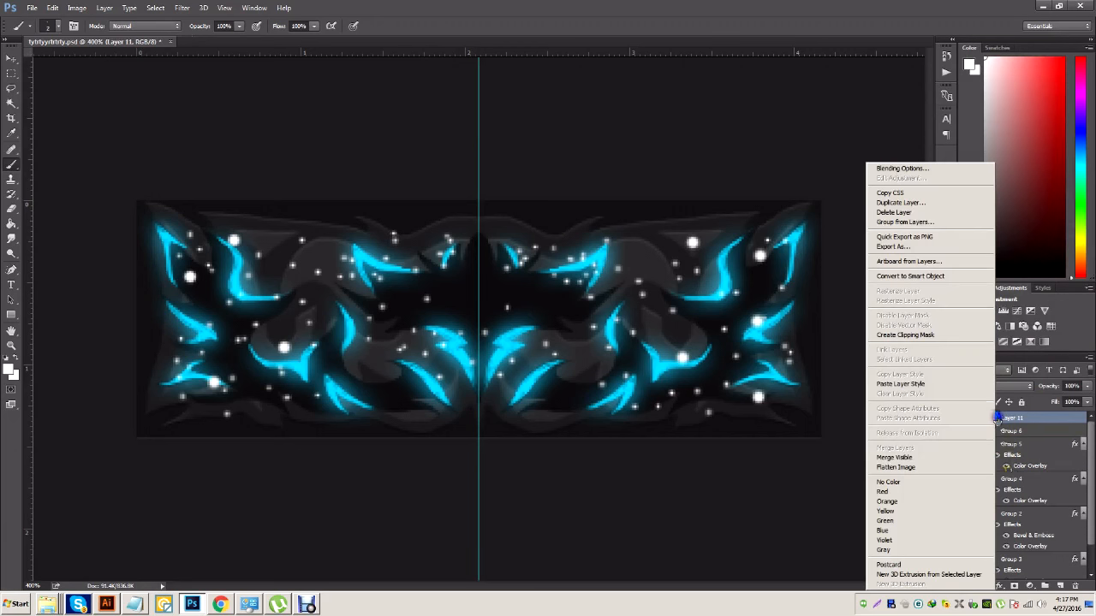
pyautogui.click(911, 384)
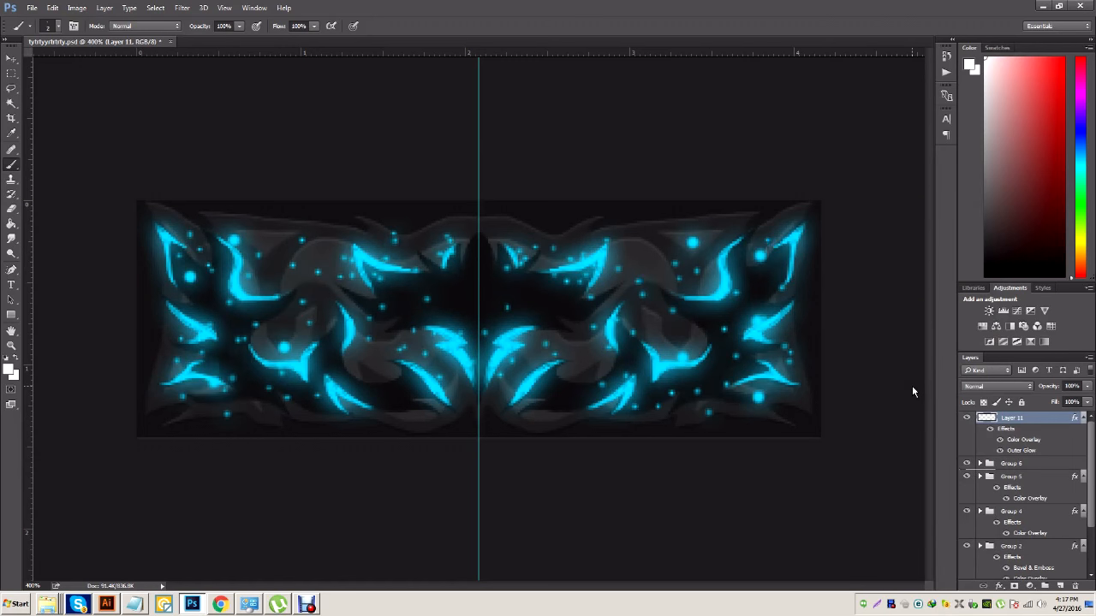
# Examine the glowing dots and the whole panel at a reduced size and again at 400%
pyautogui.hotkey('ctrl', '-')
pyautogui.hotkey('ctrl', '-')
pyautogui.hotkey('ctrl', '-')
pyautogui.hotkey('ctrl', '-')
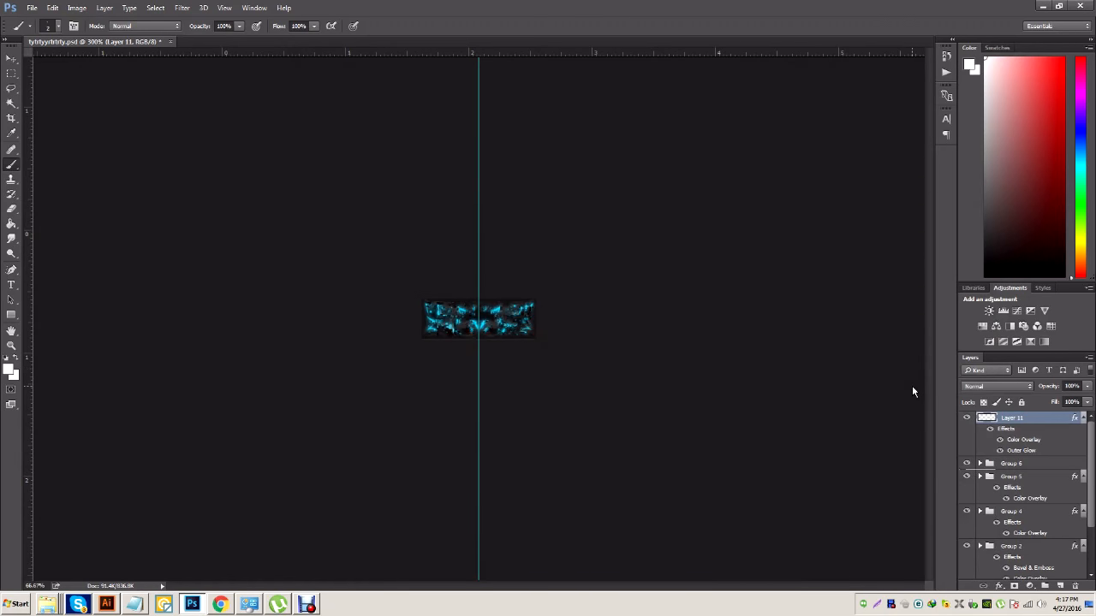
pyautogui.hotkey('ctrl', '+')
pyautogui.hotkey('ctrl', '+')
pyautogui.hotkey('ctrl', '+')
pyautogui.hotkey('ctrl', '+')
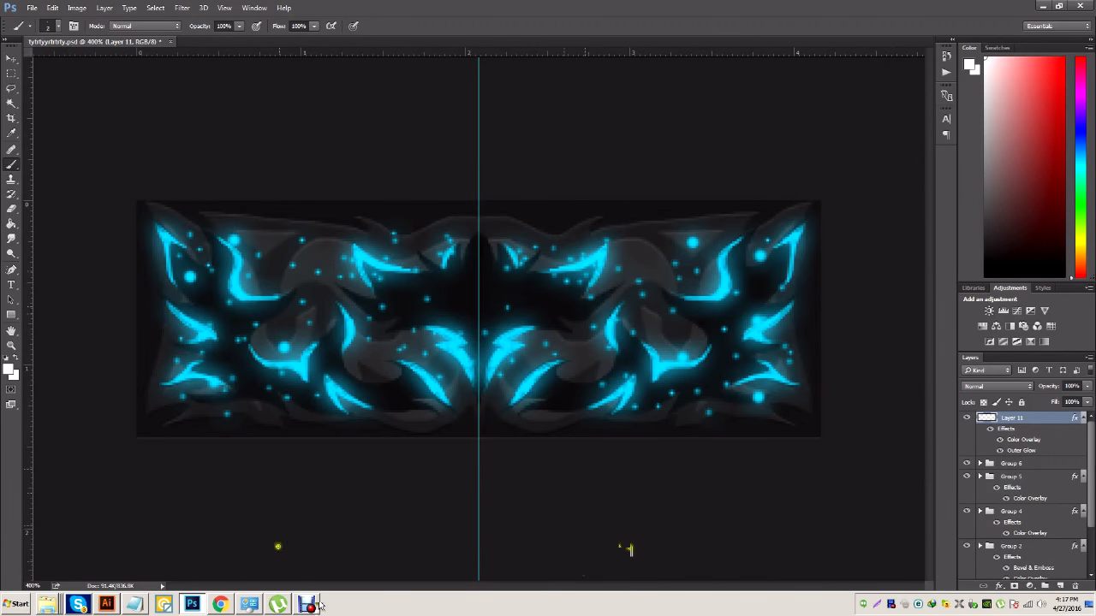
# Switch to the Eraser and set its soft round brush to 46 px with 0% hardness
pyautogui.click(13, 211)
pyautogui.click(59, 26)
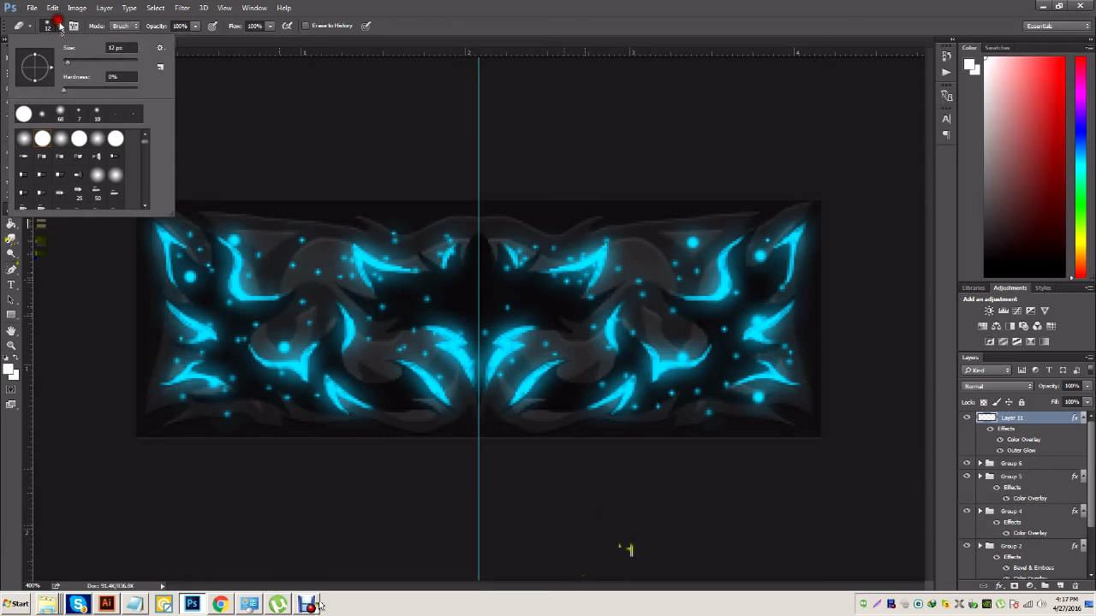
pyautogui.moveTo(83, 63); pyautogui.dragTo(93, 63)
pyautogui.click(64, 90)
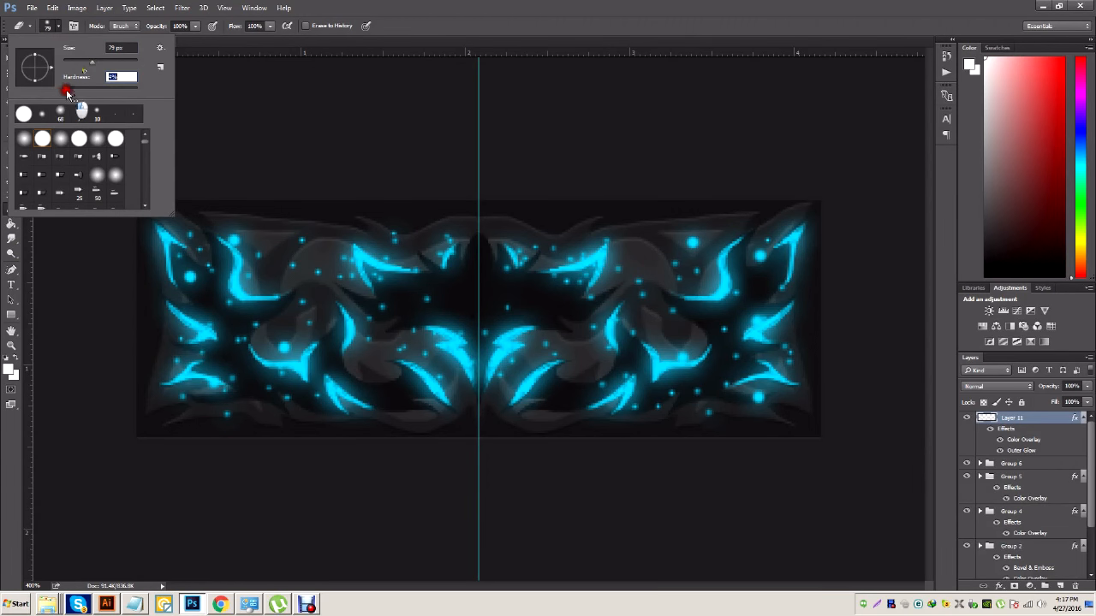
pyautogui.click(95, 61)
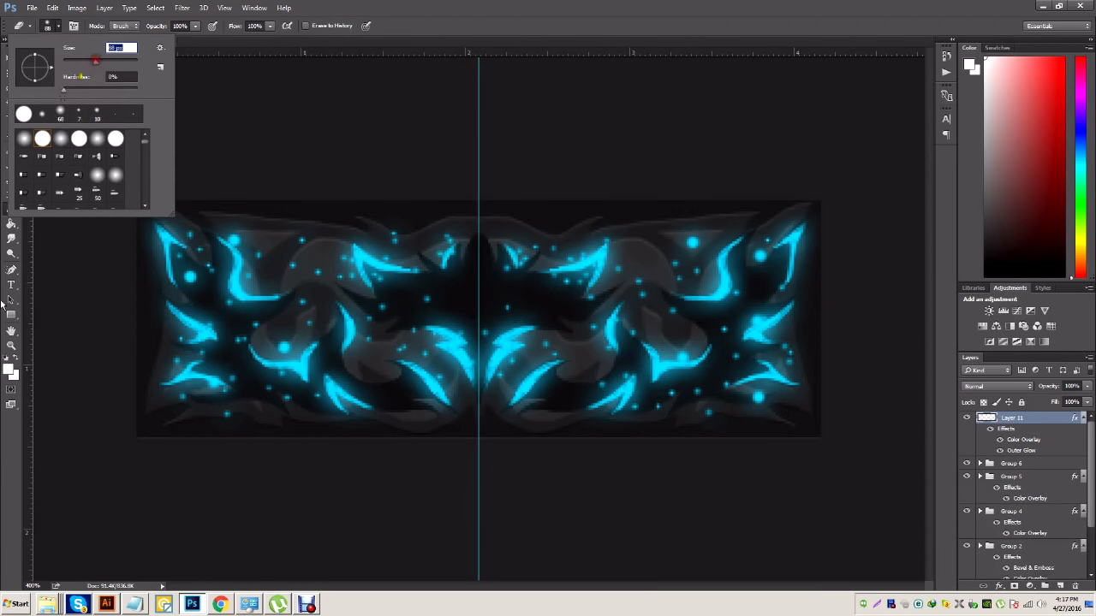
pyautogui.click(3, 213)
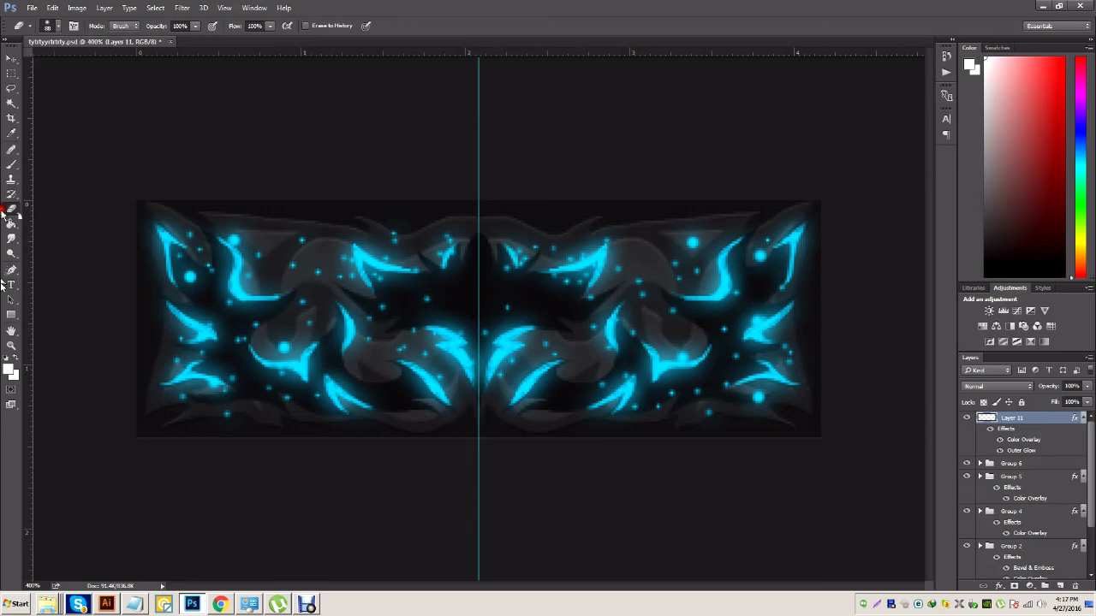
pyautogui.click(60, 26)
pyautogui.click(81, 62)
pyautogui.moveTo(81, 62); pyautogui.dragTo(79, 64)
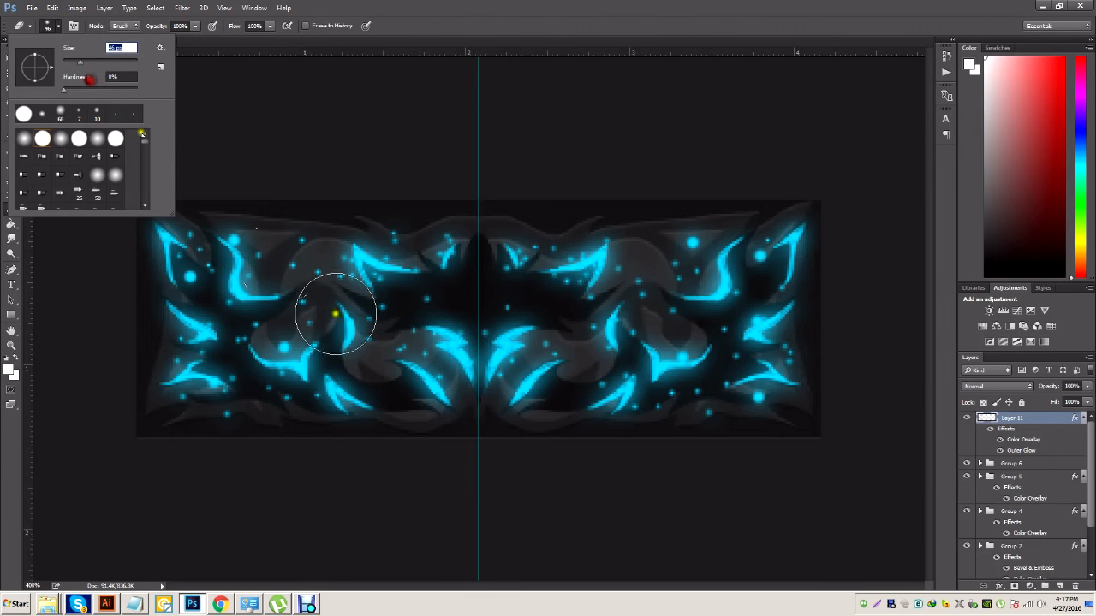
# Dab the soft eraser over scattered dots across both halves of the panel on Layer 11
pyautogui.click(240, 336)
pyautogui.click(477, 259)
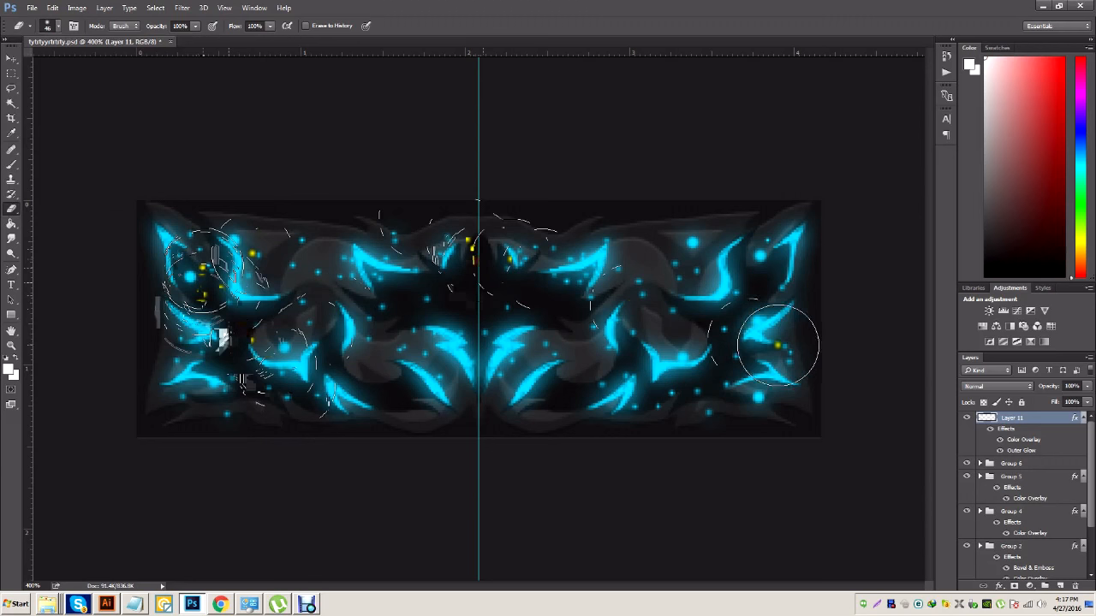
pyautogui.click(656, 369)
pyautogui.click(279, 394)
pyautogui.click(220, 338)
pyautogui.click(594, 278)
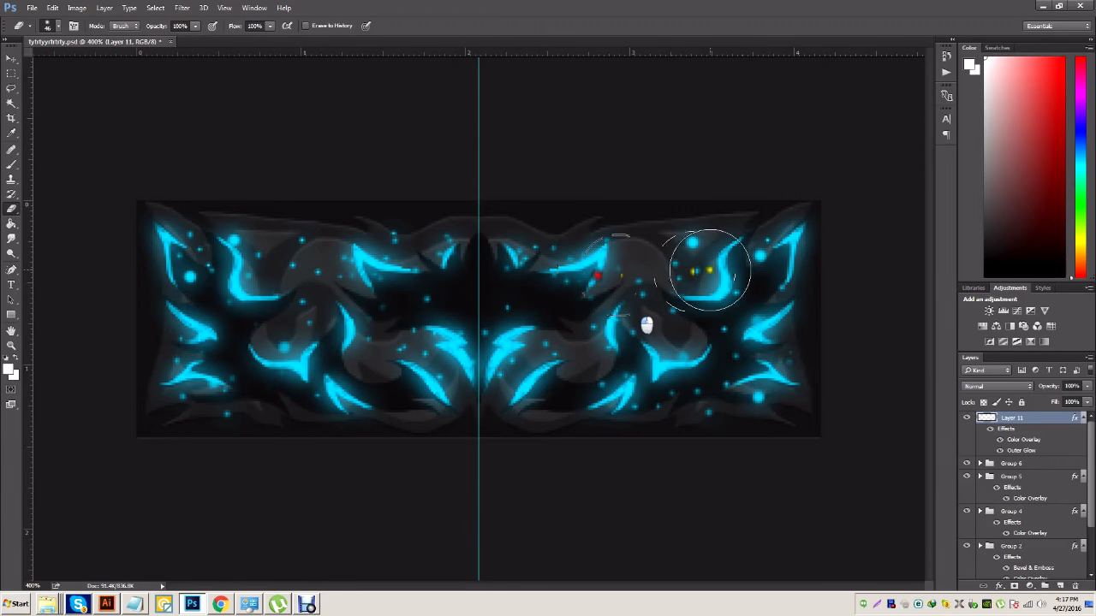
pyautogui.click(673, 242)
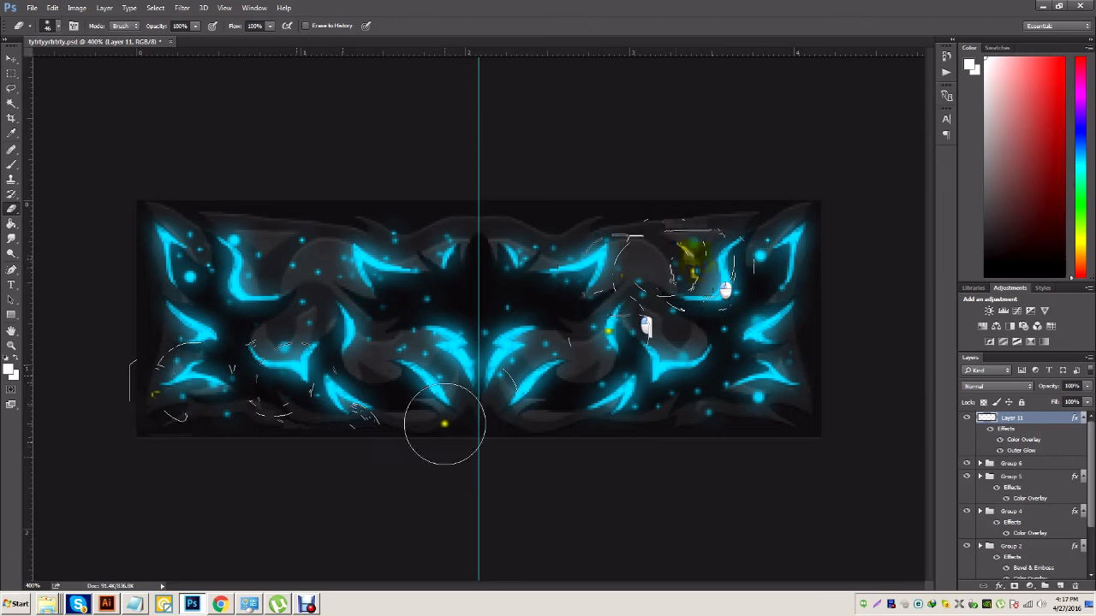
pyautogui.click(184, 345)
pyautogui.click(623, 337)
# Examine the whole panel and its glowing dots at a reduced size and again at 400%
pyautogui.hotkey('ctrl', '-')
pyautogui.hotkey('ctrl', '-')
pyautogui.hotkey('ctrl', '-')
pyautogui.hotkey('ctrl', '-')
pyautogui.hotkey('ctrl', '+')
pyautogui.hotkey('ctrl', '+')
pyautogui.hotkey('ctrl', '+')
pyautogui.hotkey('ctrl', '+')
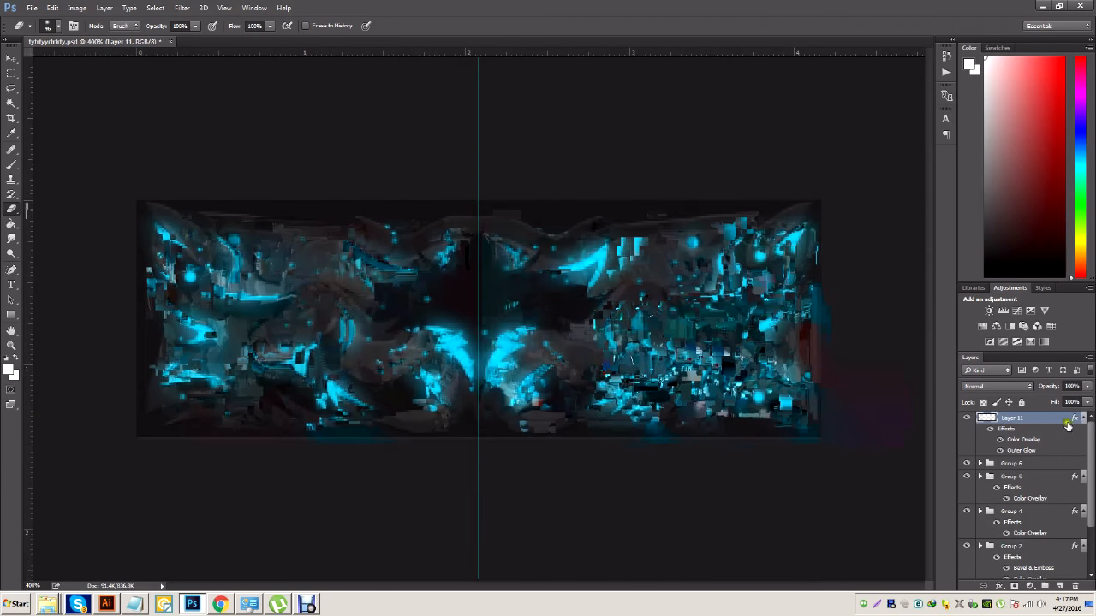
# Lower the opacity of Layer 11, the dots layer, to 71%
pyautogui.click(1087, 387)
pyautogui.moveTo(1085, 401); pyautogui.dragTo(1074, 403)
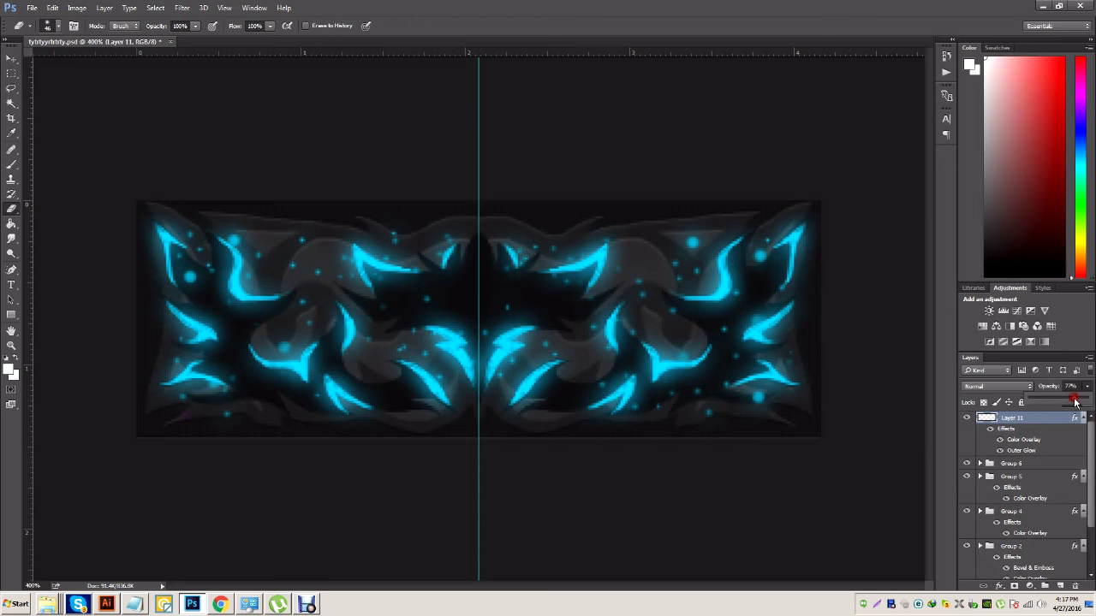
pyautogui.moveTo(1072, 402); pyautogui.dragTo(1070, 401)
pyautogui.click(717, 6)
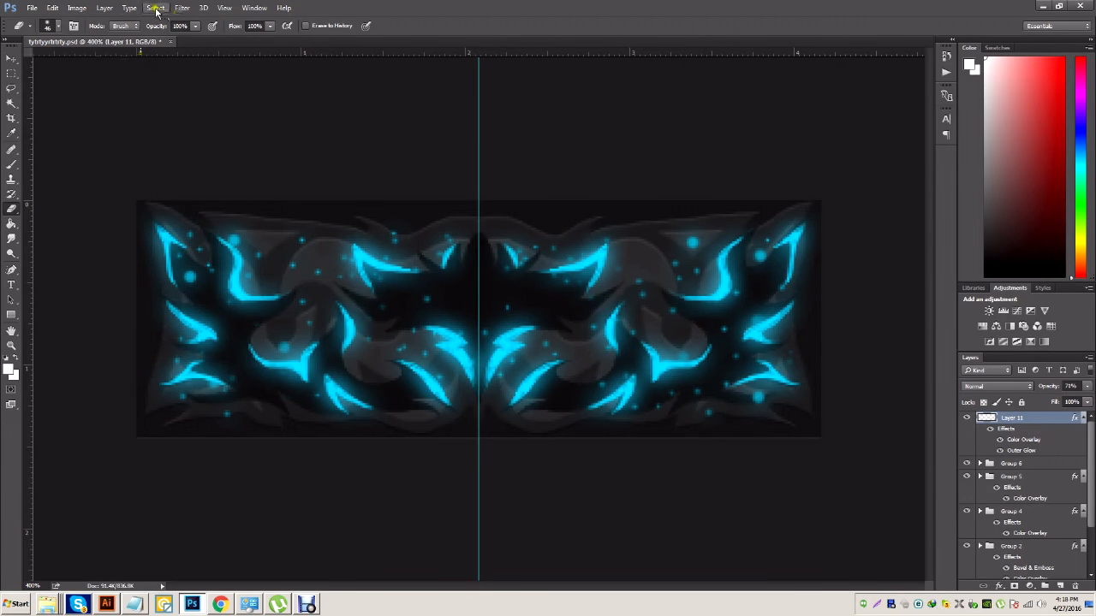
pyautogui.click(104, 7)
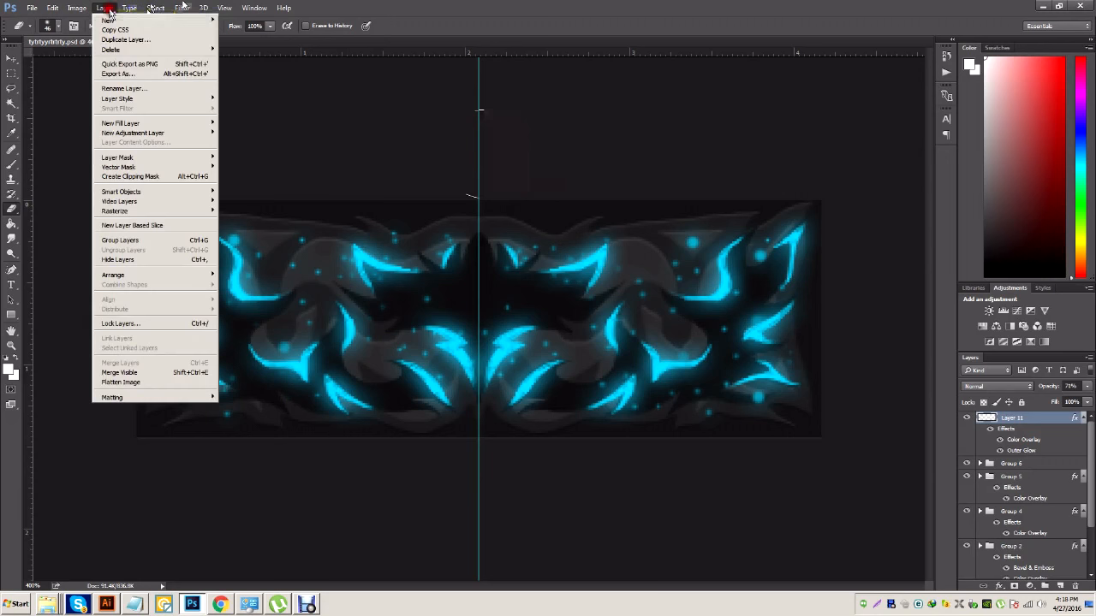
pyautogui.moveTo(142, 20)
pyautogui.click(235, 20)
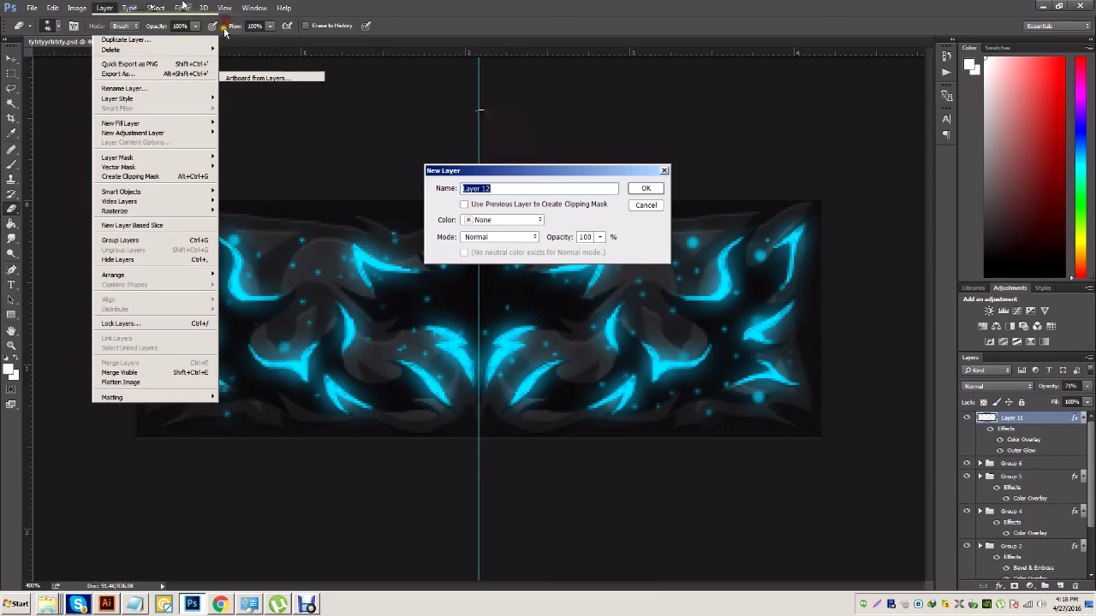
pyautogui.click(658, 180)
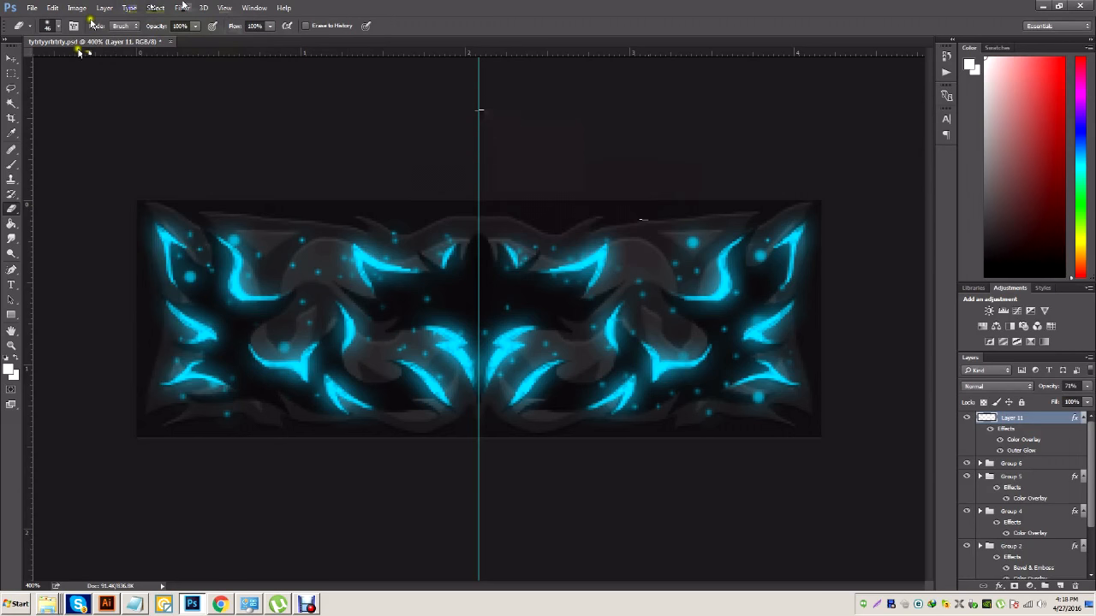
# Create a new layer named Layer 12 above Layer 11, in Normal mode at 100% opacity
pyautogui.click(104, 7)
pyautogui.moveTo(111, 20)
pyautogui.click(228, 19)
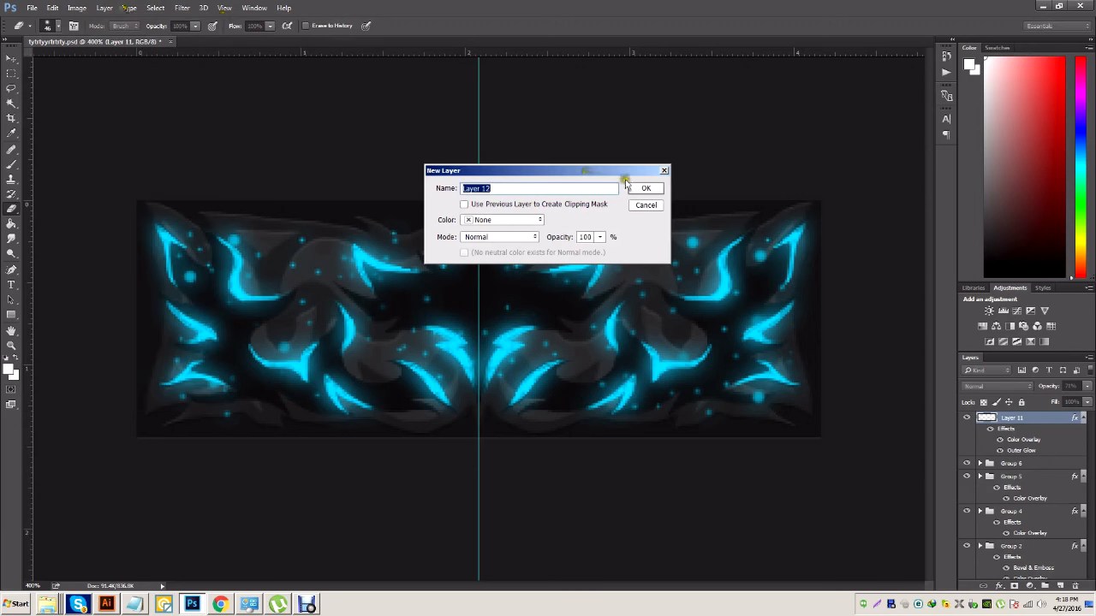
pyautogui.click(646, 188)
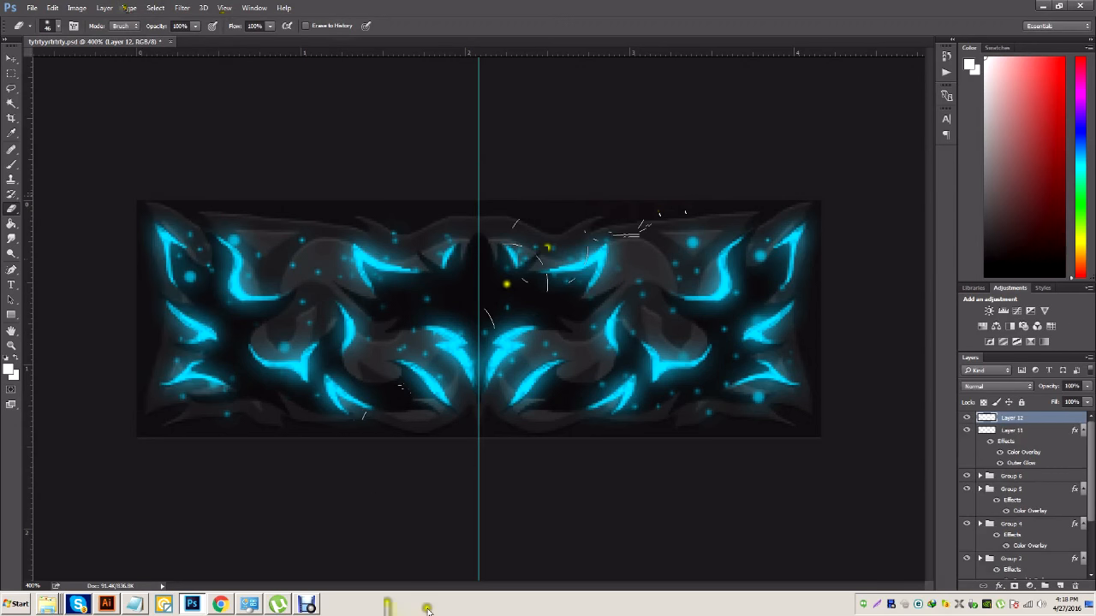
pyautogui.click(307, 604)
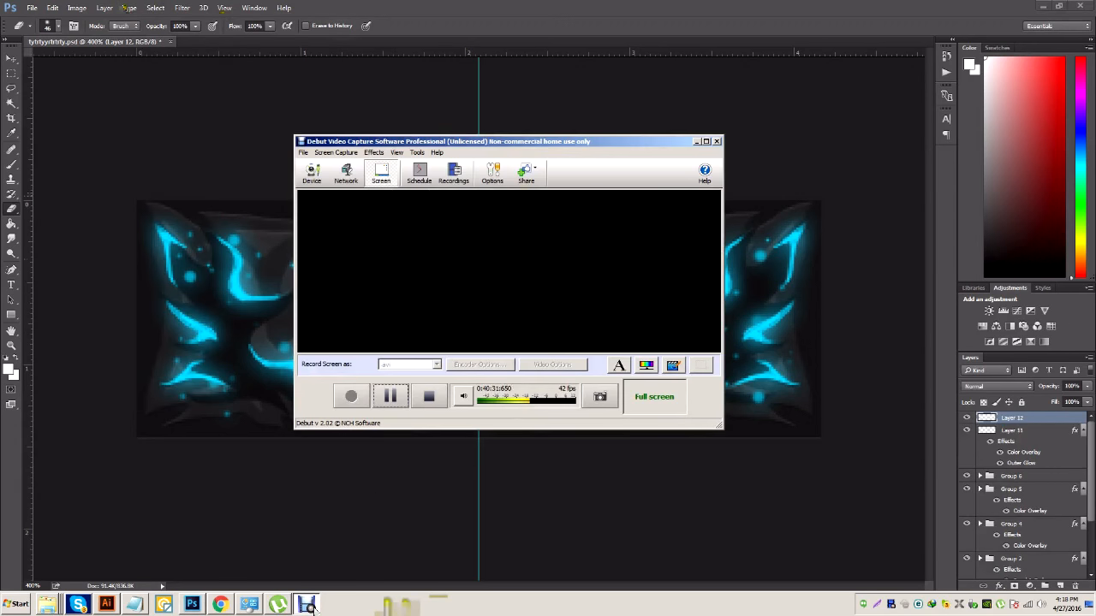
pyautogui.click(309, 605)
pyautogui.click(311, 606)
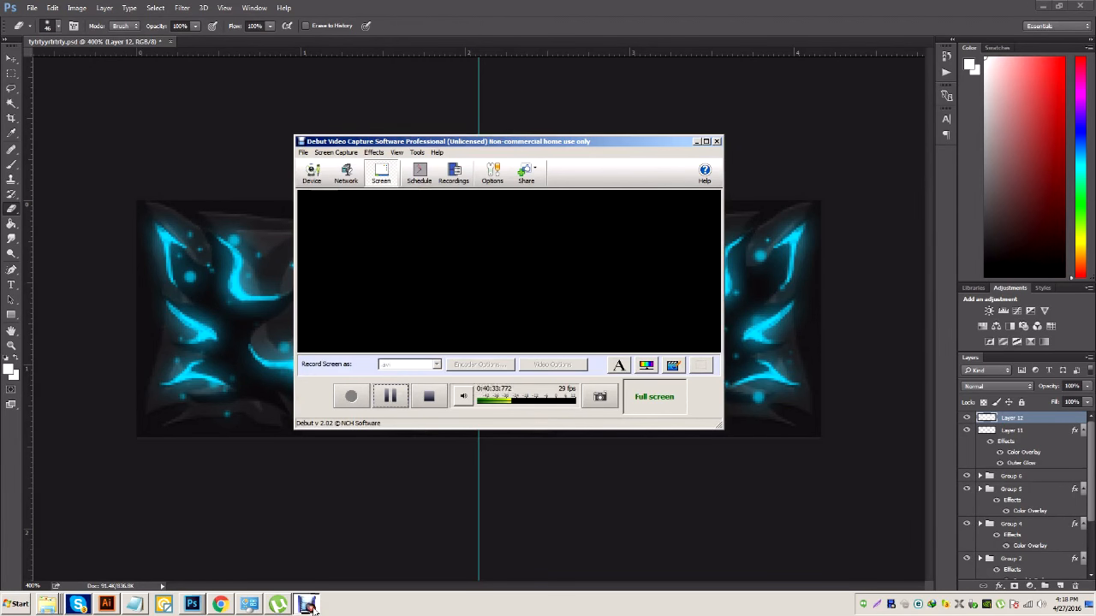
pyautogui.click(308, 604)
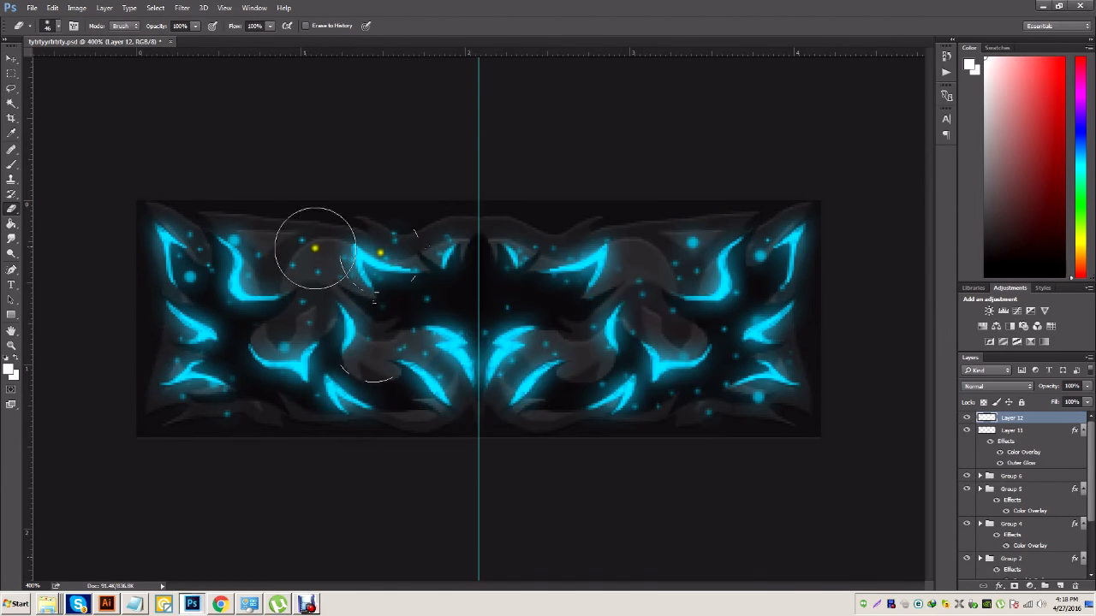
# Switch to the Brush and set its round tip to 24 px with 100% hardness
pyautogui.click(52, 26)
pyautogui.click(370, 5)
pyautogui.click(12, 164)
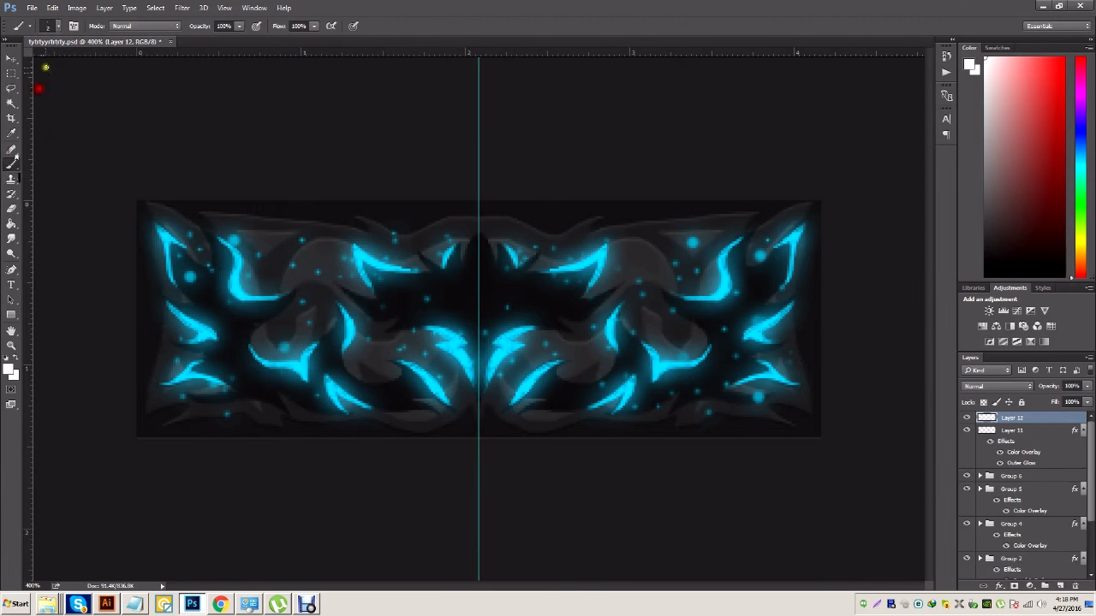
pyautogui.click(58, 26)
pyautogui.click(83, 62)
pyautogui.moveTo(109, 90); pyautogui.dragTo(144, 90)
pyautogui.moveTo(81, 63); pyautogui.dragTo(72, 64)
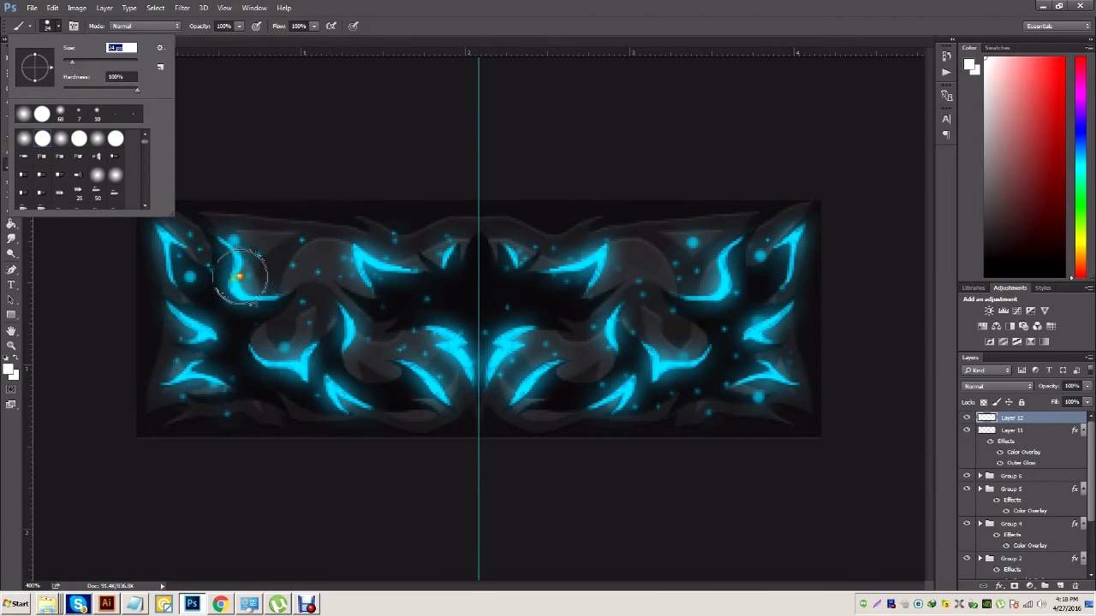
# Paint two large white dots on Layer 12, one over the upper-left curved stroke and one over the lower-right stroke
pyautogui.click(241, 276)
pyautogui.click(240, 276)
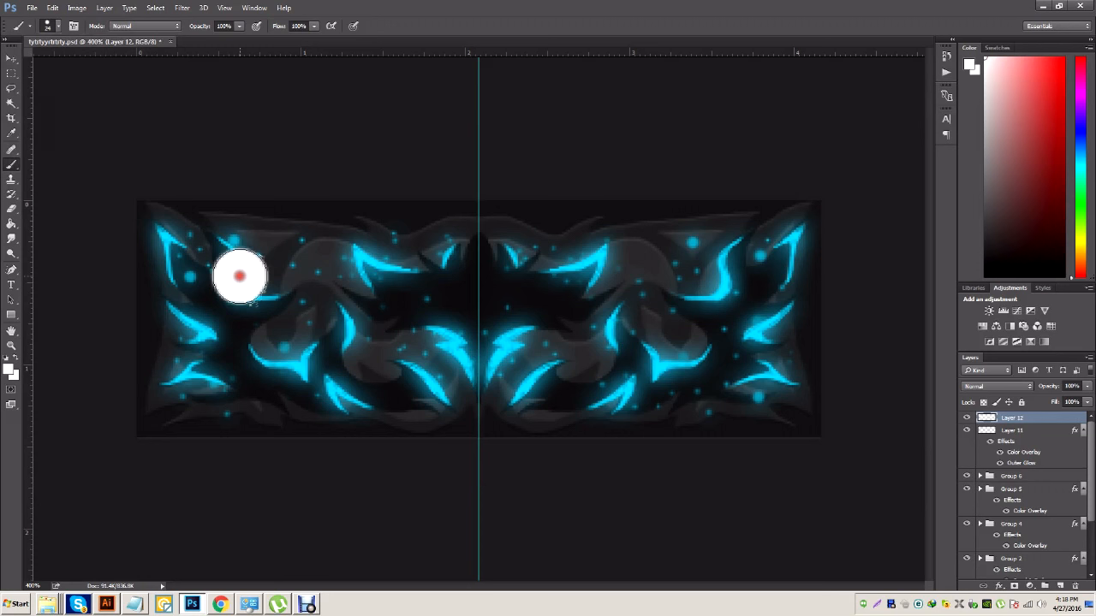
pyautogui.click(708, 358)
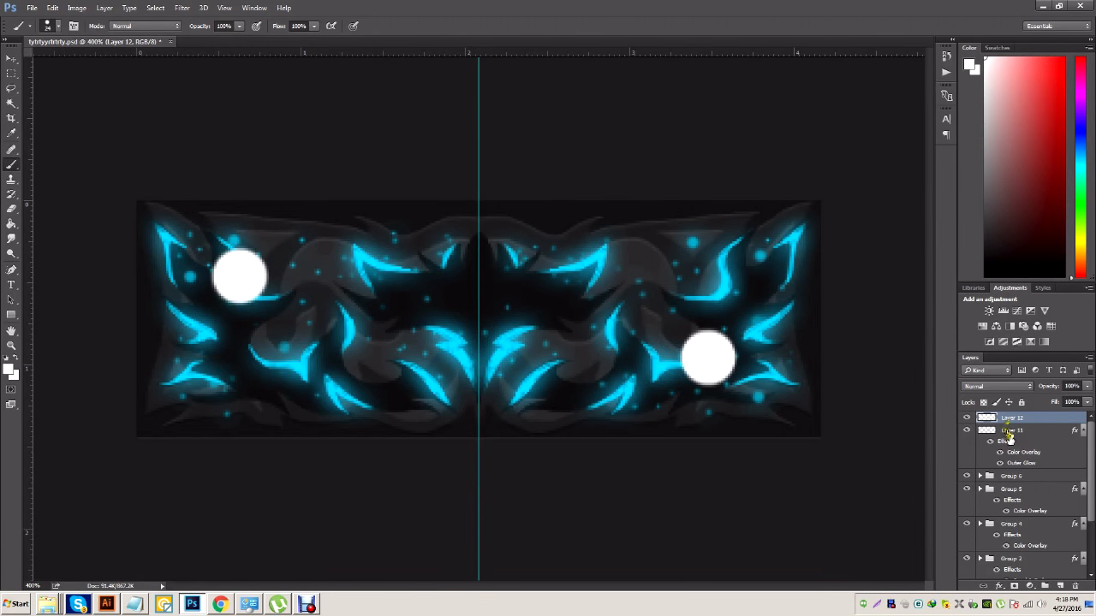
# Copy the layer style of Layer 11 and paste it onto Layer 12, the large dots layer
pyautogui.rightClick(1010, 442)
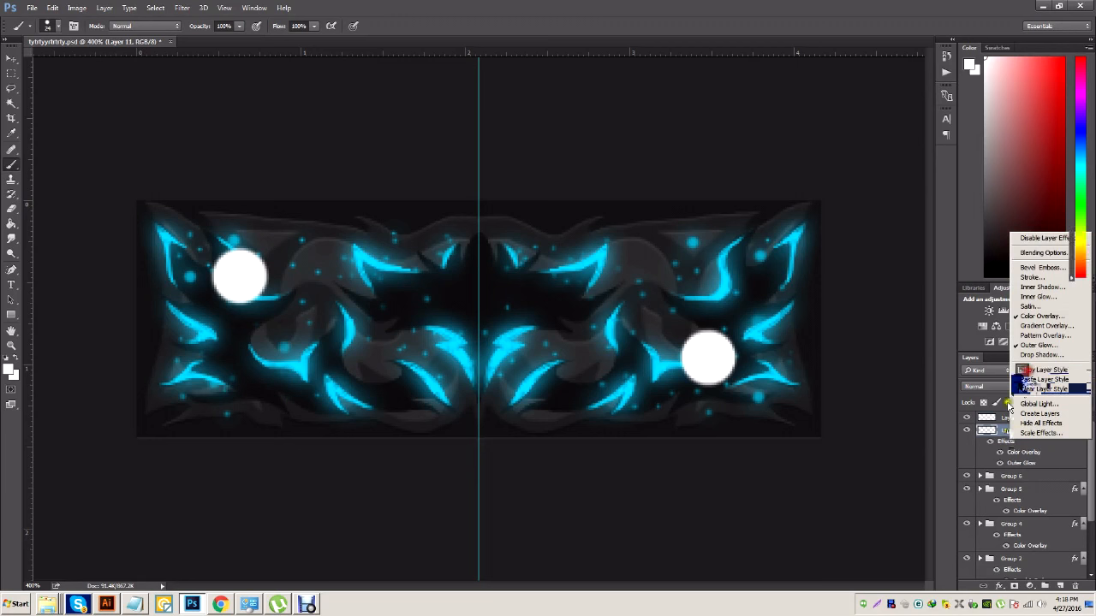
pyautogui.click(1030, 379)
pyautogui.rightClick(1005, 420)
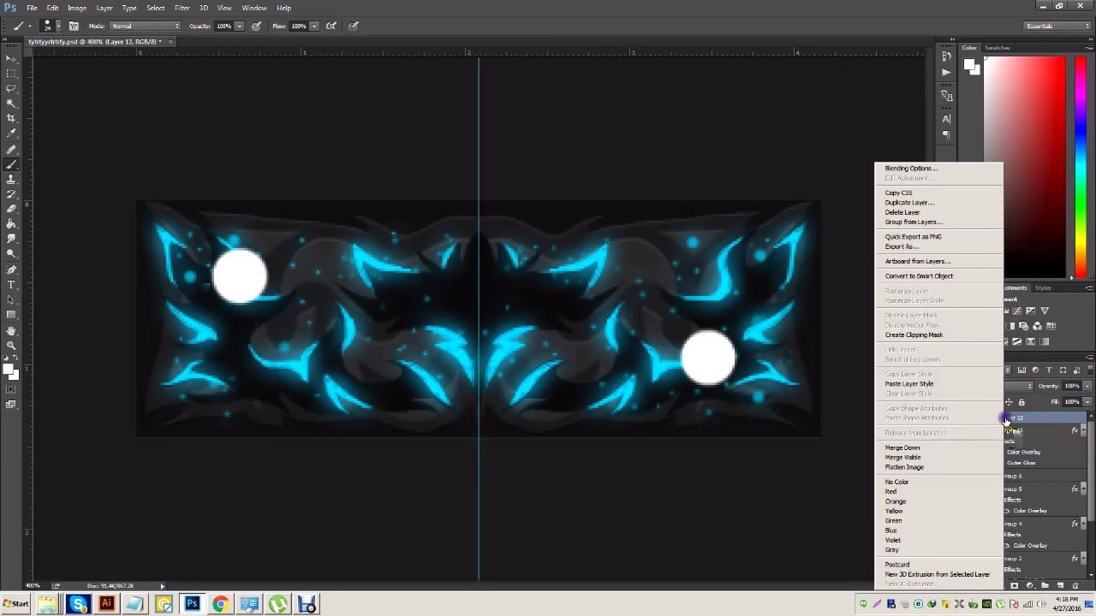
pyautogui.click(923, 384)
pyautogui.click(924, 385)
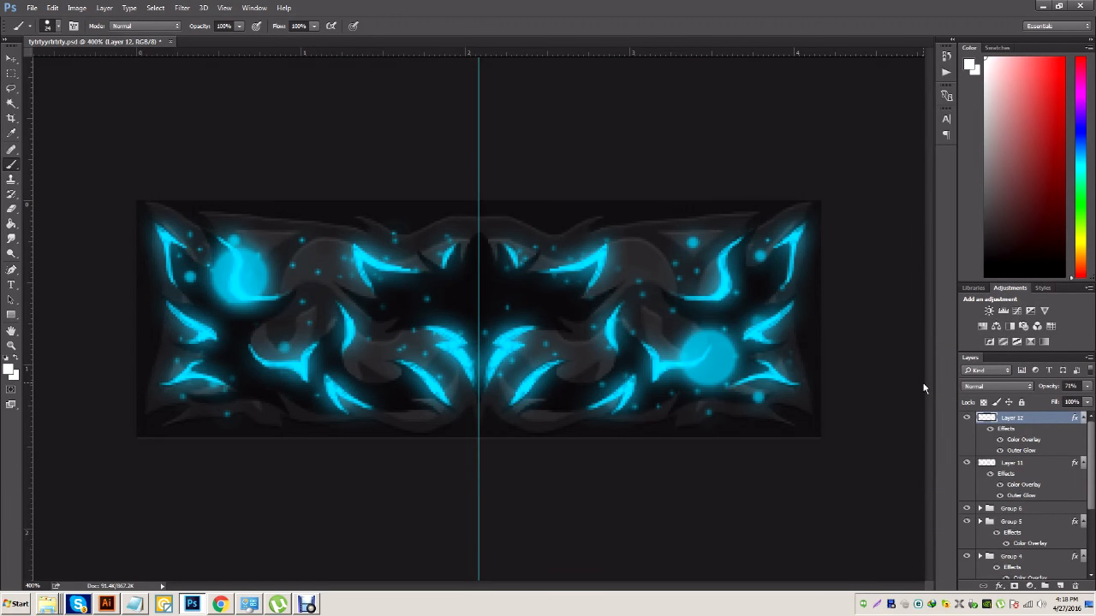
# Lower the opacity of Layer 12 to 14% so the large dots become a faint glow
pyautogui.click(1087, 387)
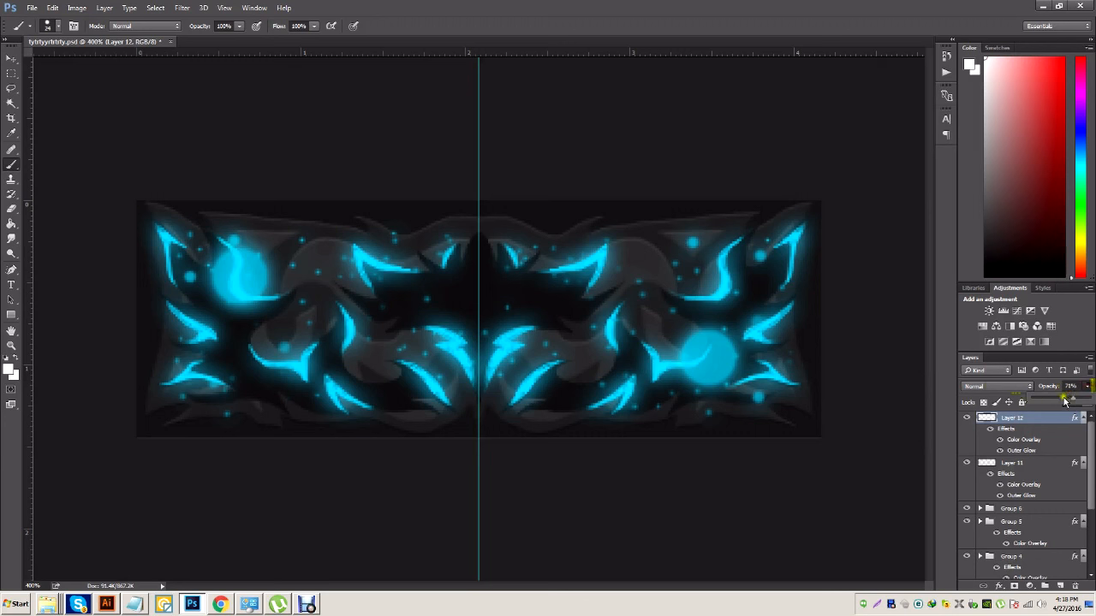
pyautogui.moveTo(1068, 402); pyautogui.dragTo(1033, 404)
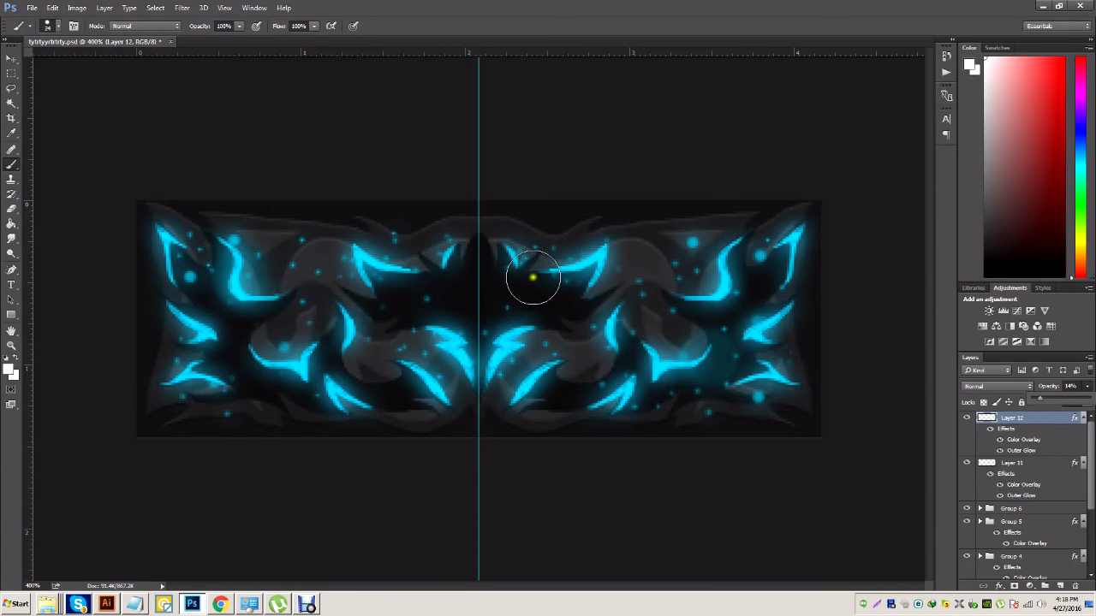
pyautogui.click(999, 419)
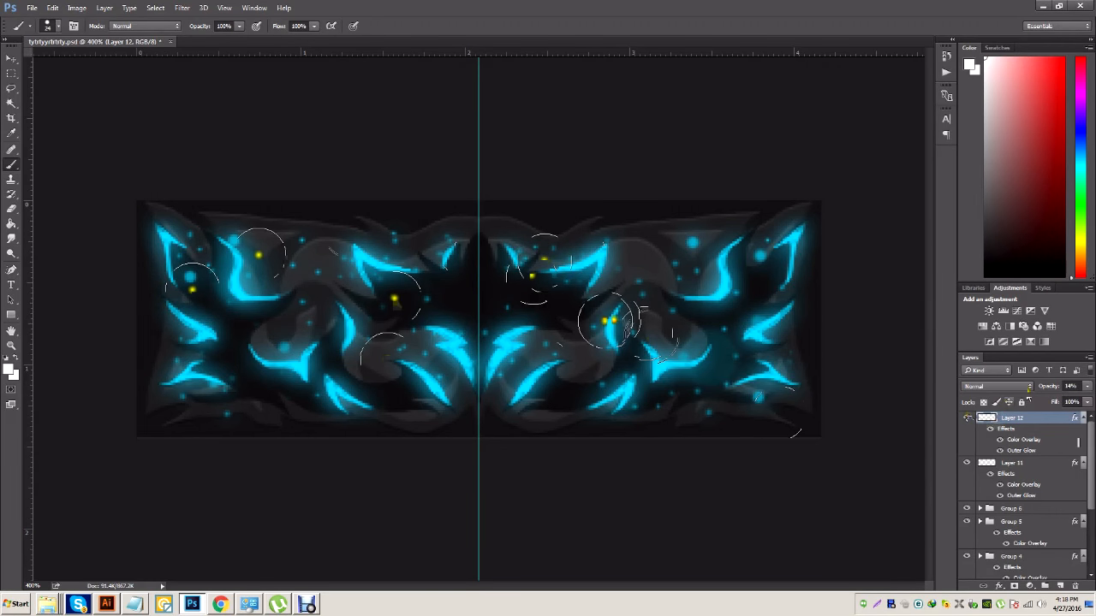
# Identify Group 3 by toggling its visibility and change its Color Overlay to near-black #1b1b1b
pyautogui.moveTo(1093, 472); pyautogui.dragTo(1091, 567)
pyautogui.click(966, 528)
pyautogui.click(966, 530)
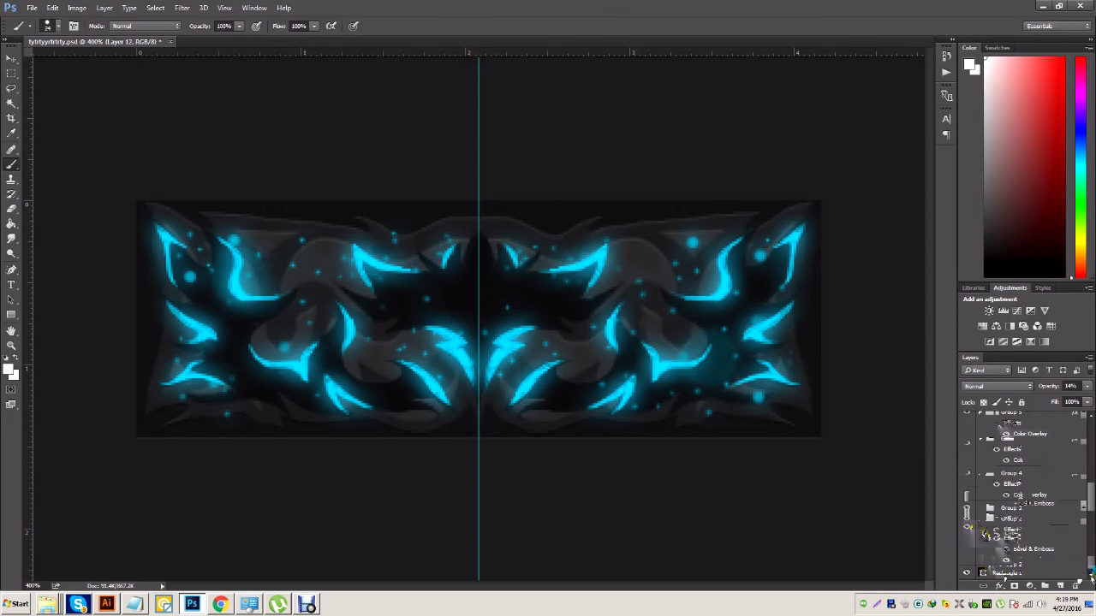
pyautogui.moveTo(1041, 561); pyautogui.dragTo(1053, 572)
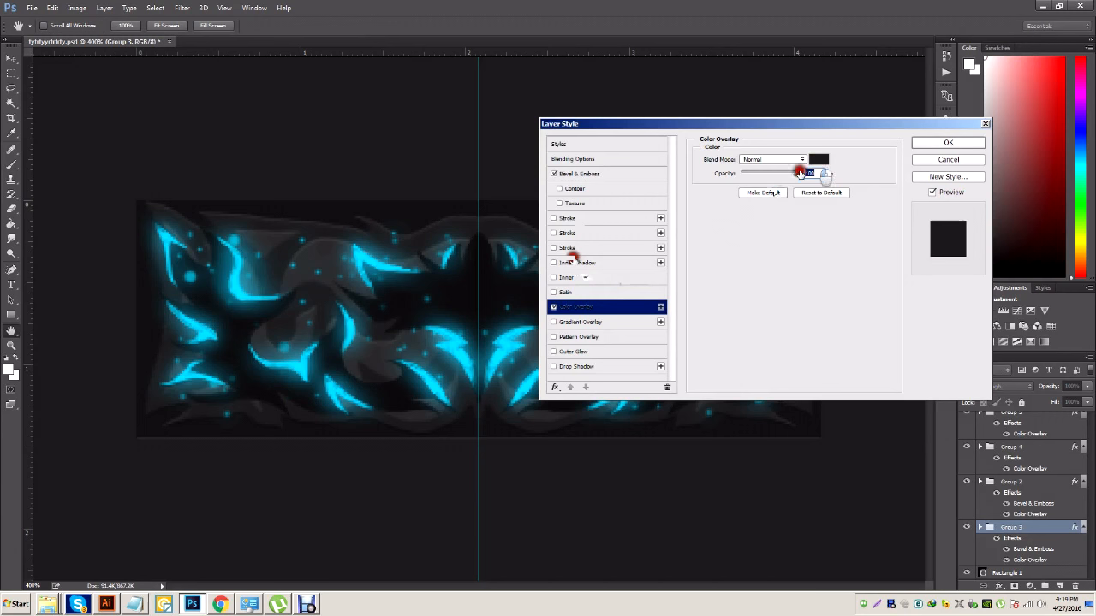
pyautogui.click(818, 159)
pyautogui.click(763, 353)
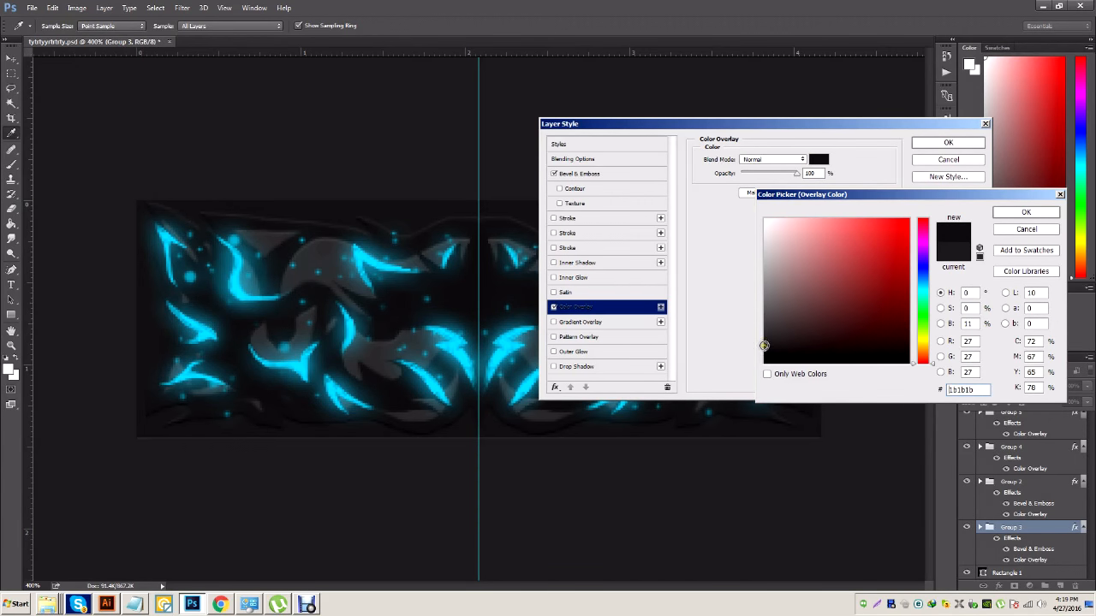
pyautogui.click(1010, 214)
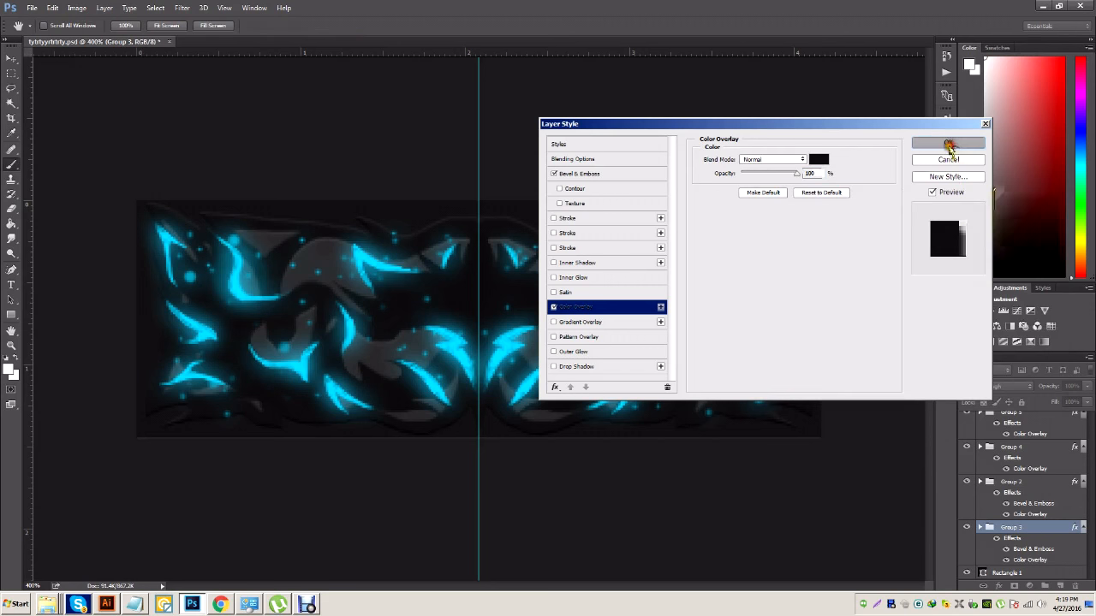
pyautogui.click(948, 142)
# Identify Group 2 by toggling its visibility and change its Color Overlay to dark grey #262626
pyautogui.click(966, 482)
pyautogui.click(966, 482)
pyautogui.click(1012, 482)
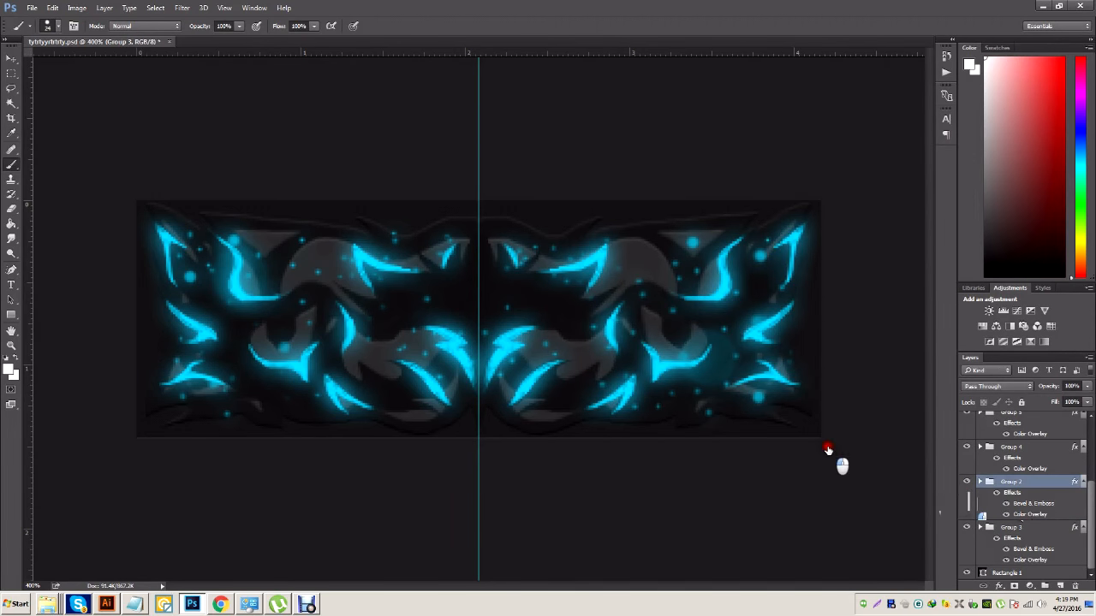
pyautogui.doubleClick(1027, 514)
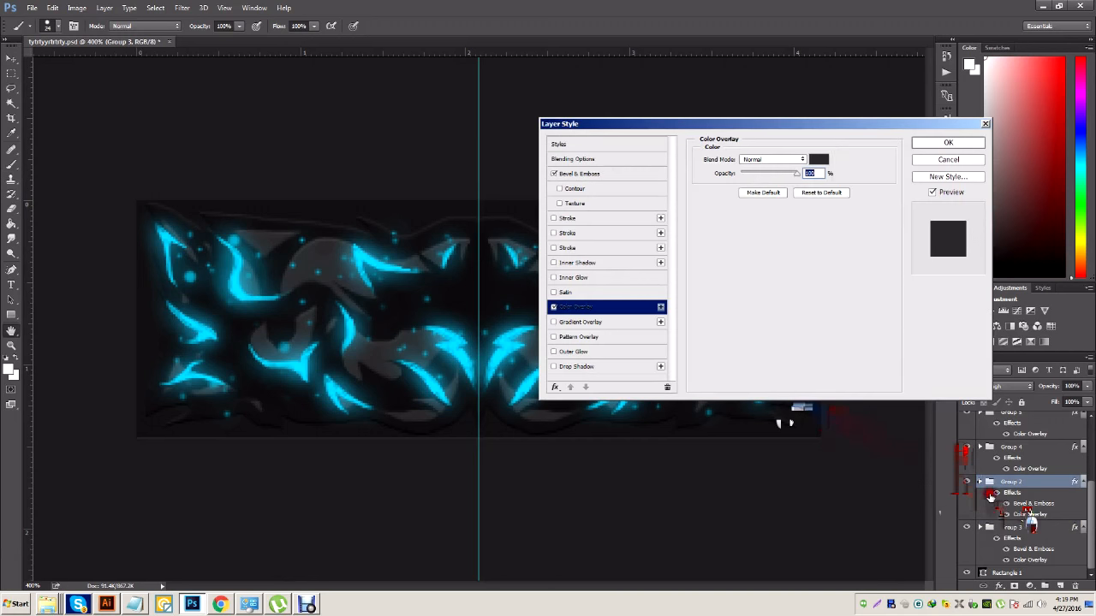
pyautogui.click(822, 160)
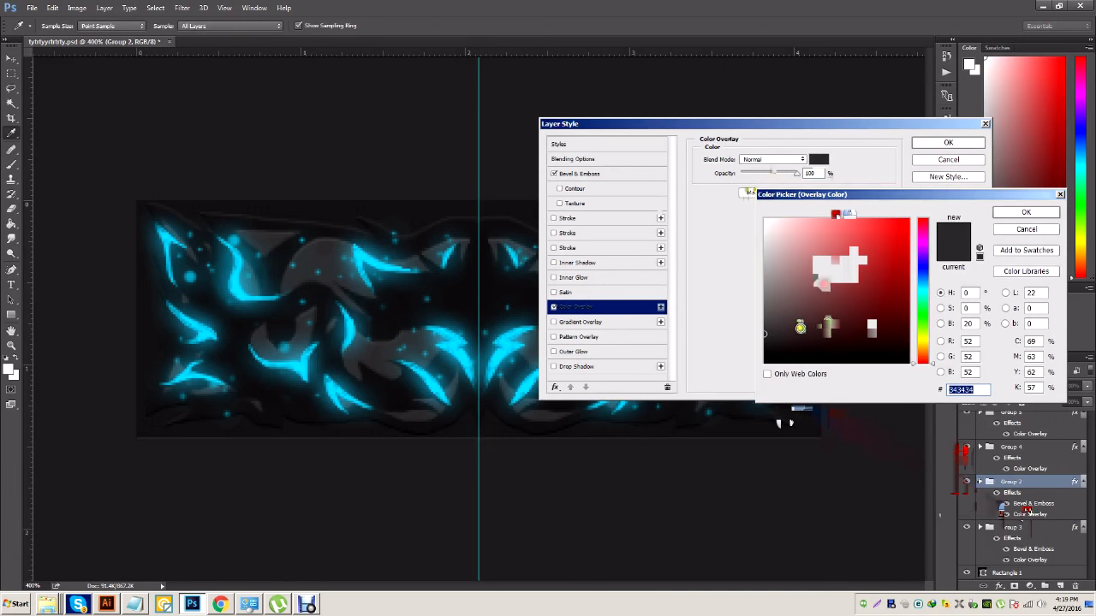
pyautogui.moveTo(764, 340); pyautogui.dragTo(763, 342)
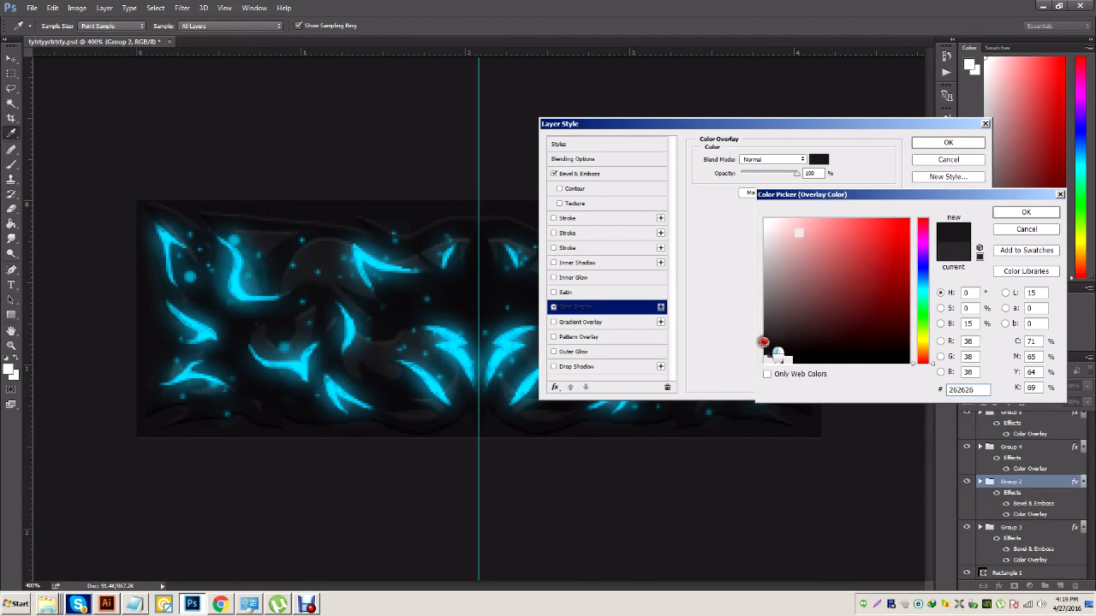
pyautogui.click(995, 212)
pyautogui.click(945, 144)
# Check the darkened panel at actual size and enlarged, and save the PSD document
pyautogui.click(225, 7)
pyautogui.click(248, 144)
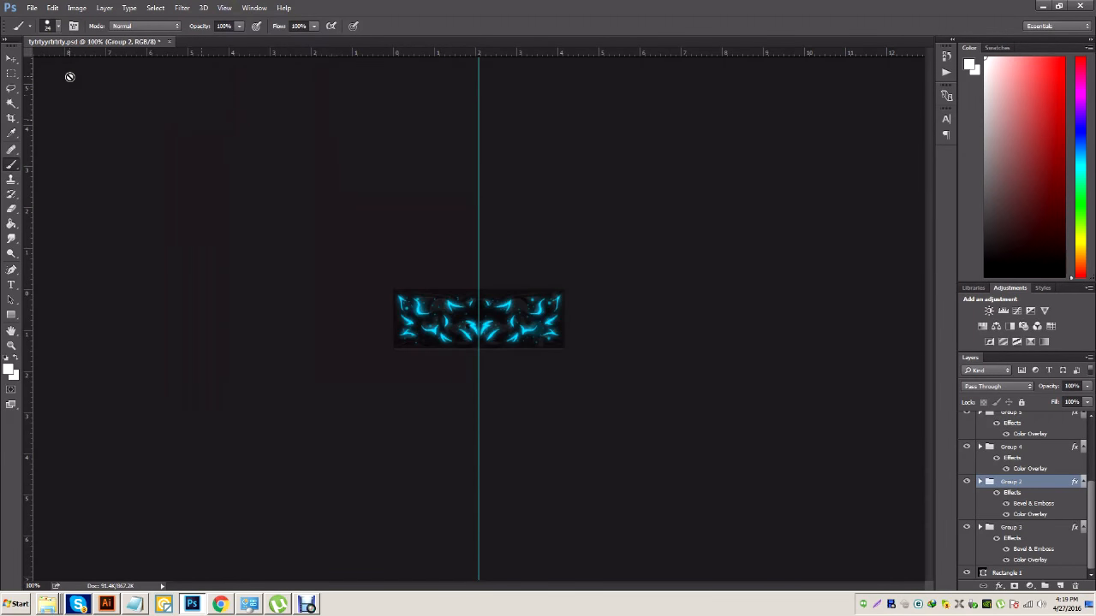
pyautogui.click(32, 8)
pyautogui.click(62, 109)
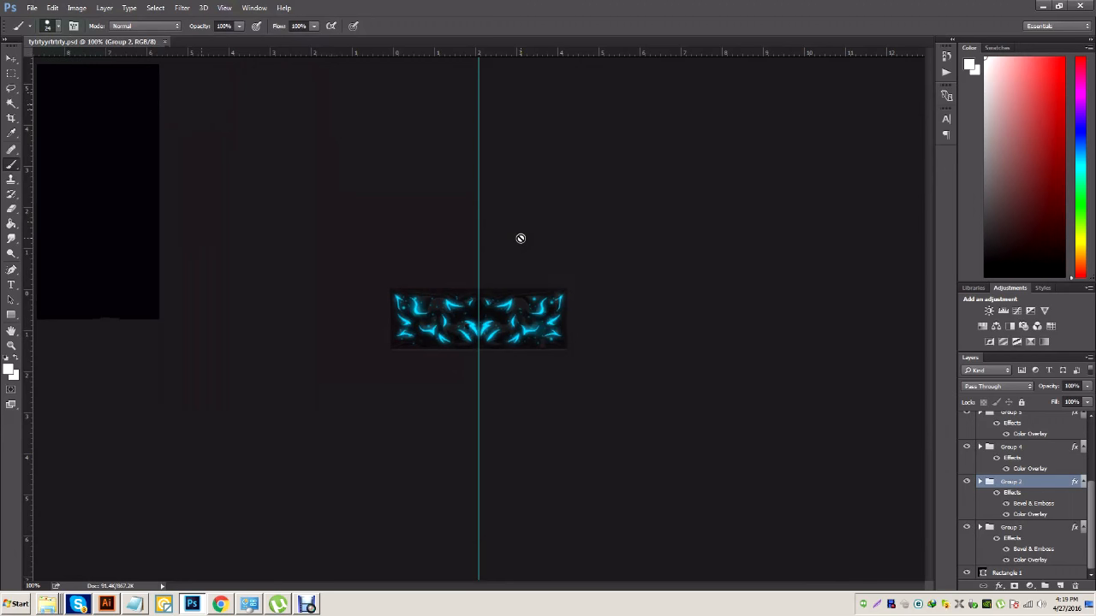
pyautogui.hotkey('ctrl', '+')
pyautogui.hotkey('ctrl', '+')
pyautogui.hotkey('ctrl', '+')
pyautogui.hotkey('ctrl', '+')
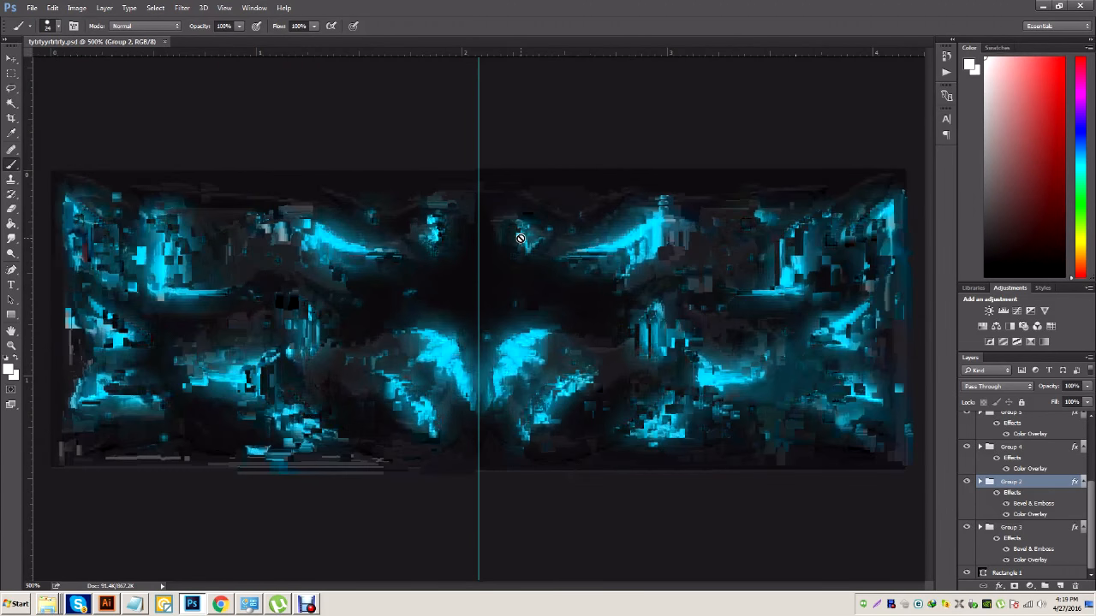
# Start a horizontal text line above Layer 12 and position it on the panel's vertical centre guide
pyautogui.scroll(3, 998, 467)
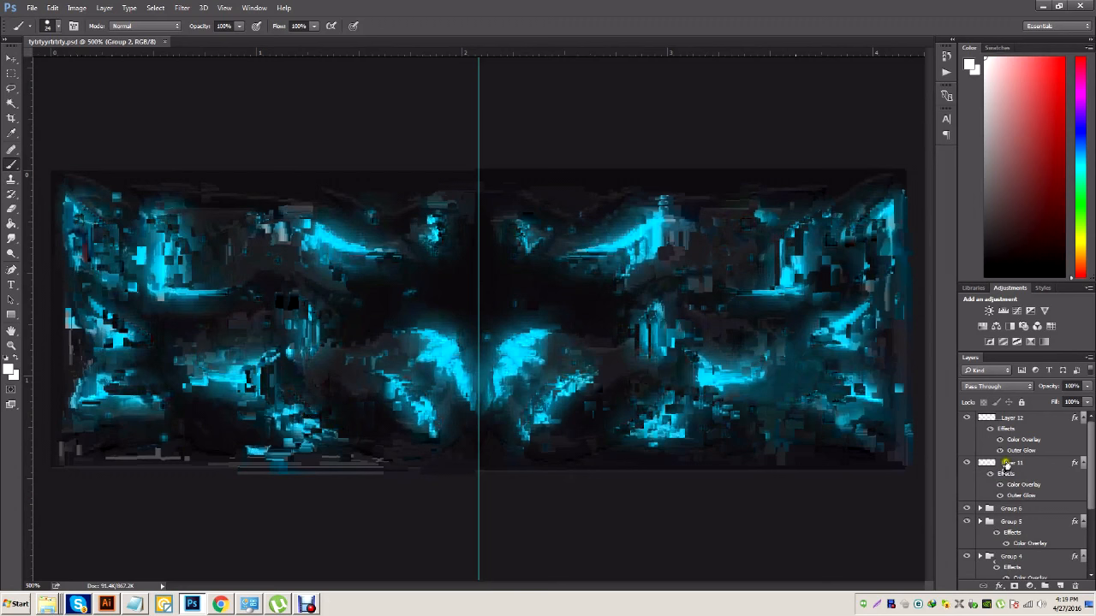
pyautogui.click(1009, 418)
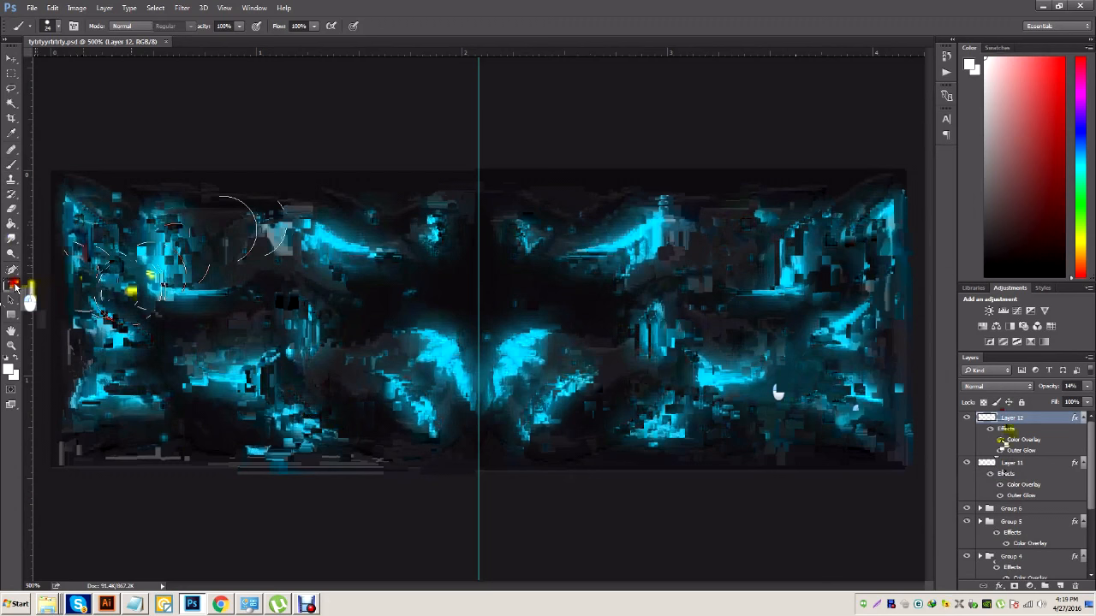
pyautogui.click(12, 286)
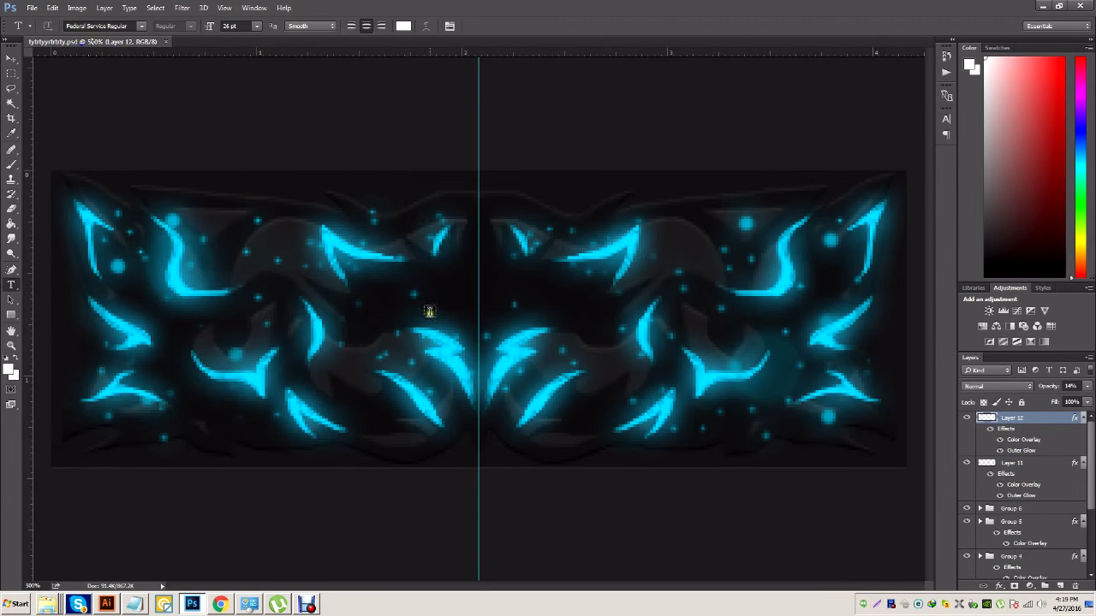
pyautogui.click(439, 301)
pyautogui.moveTo(552, 323); pyautogui.dragTo(592, 341)
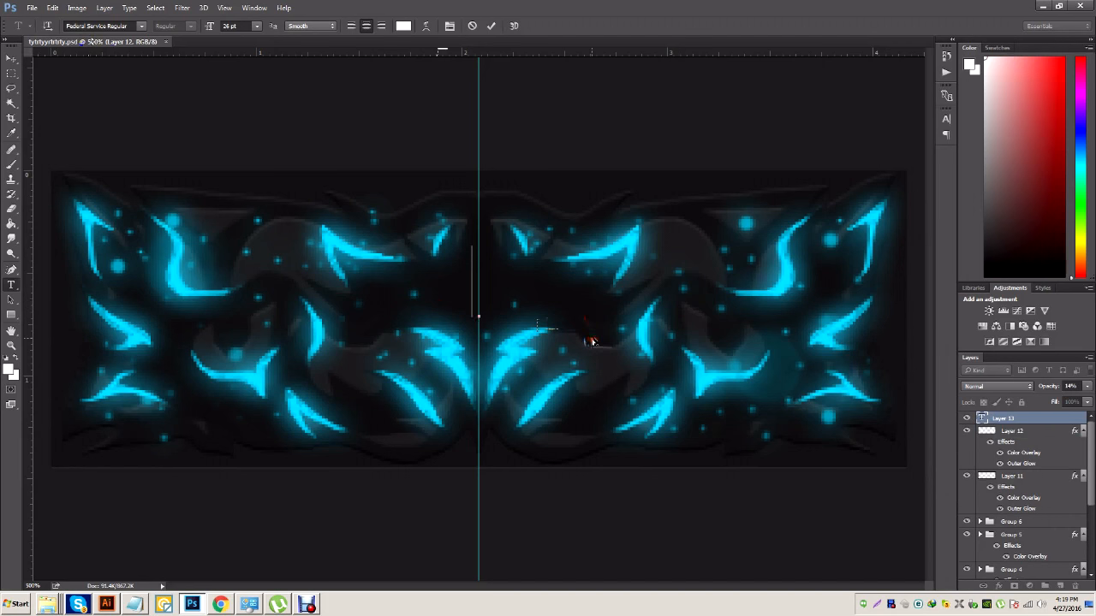
pyautogui.write('GRTG')
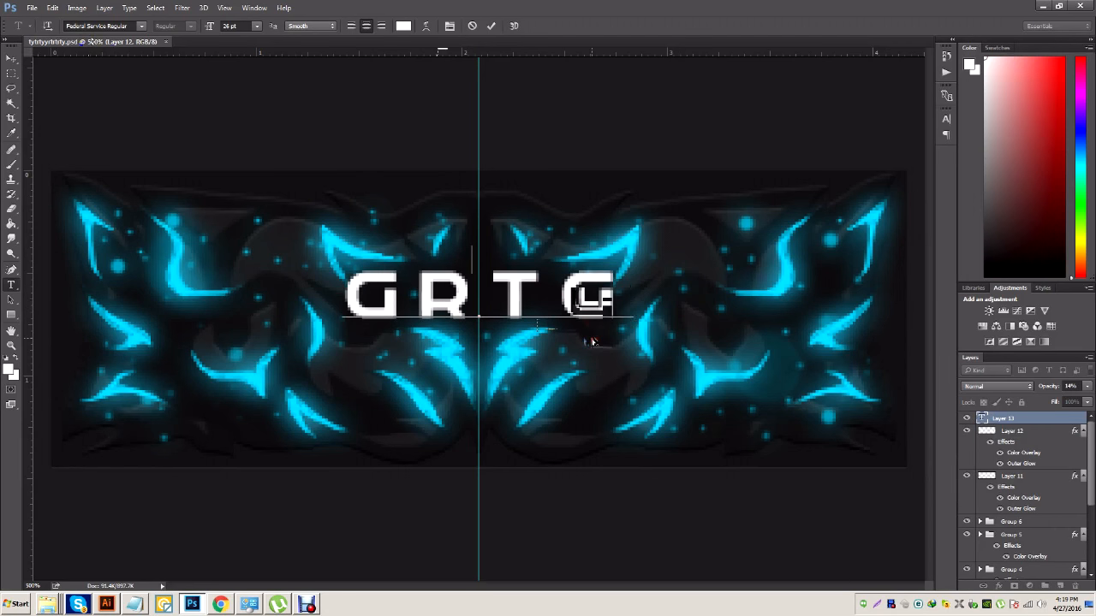
pyautogui.write('B')
pyautogui.press('BackSpace')
pyautogui.press('BackSpace')
pyautogui.press('BackSpace')
pyautogui.press('BackSpace')
pyautogui.press('BackSpace')
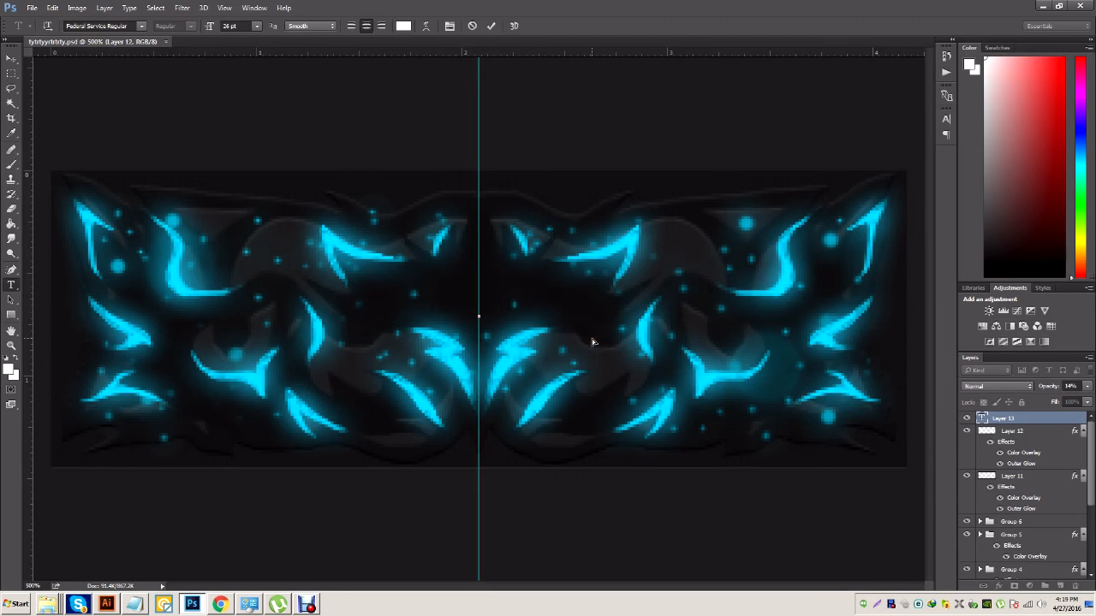
# Enter WAVES as the centred text in Federal Service Regular and commit the text layer
pyautogui.write('WAVE')
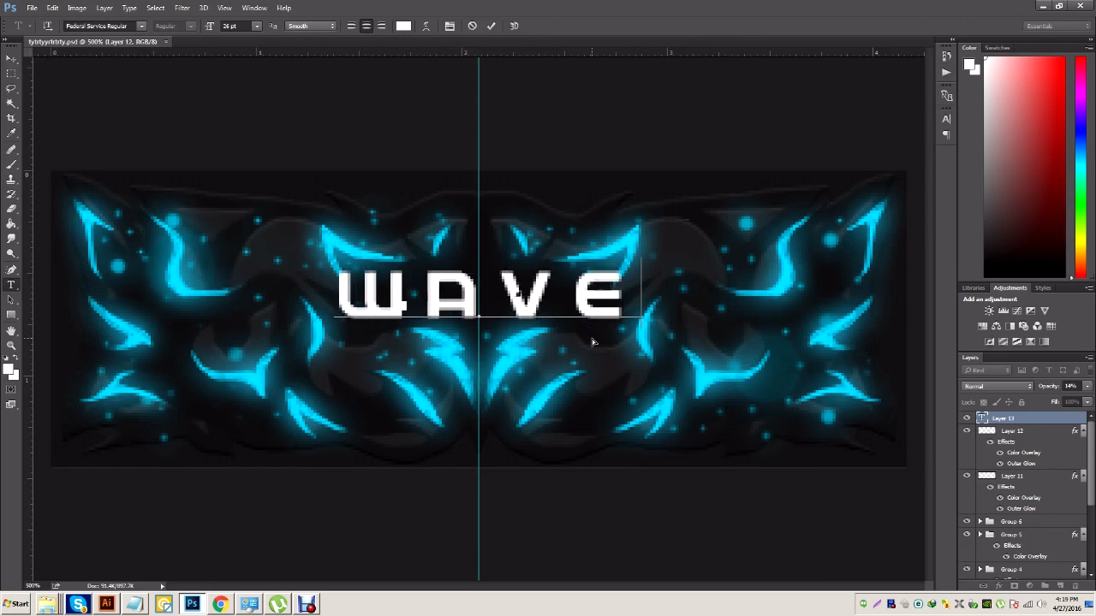
pyautogui.write('S')
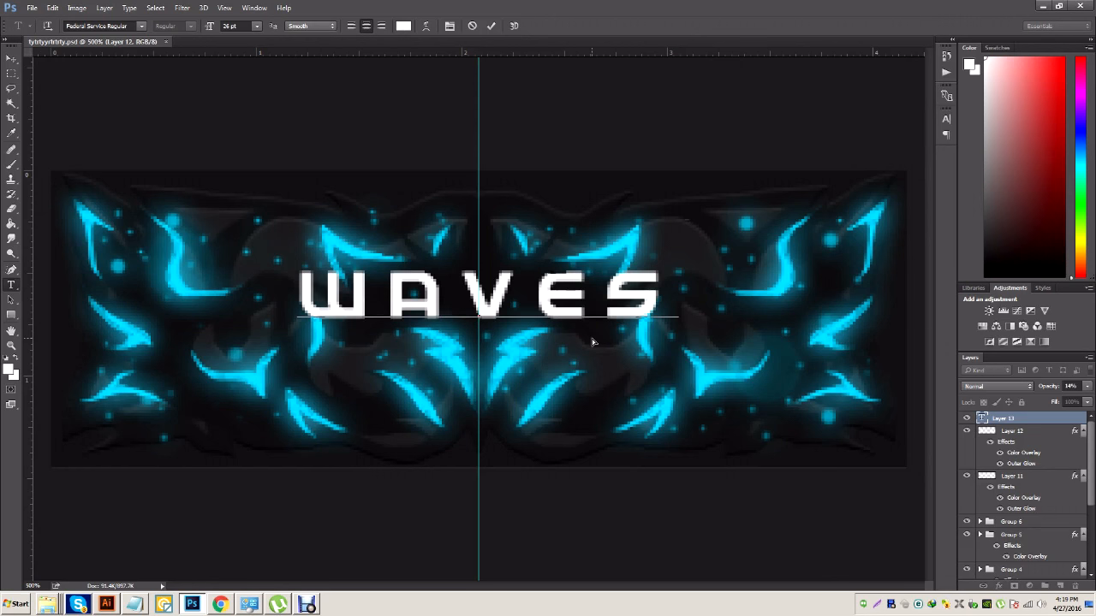
pyautogui.click(491, 26)
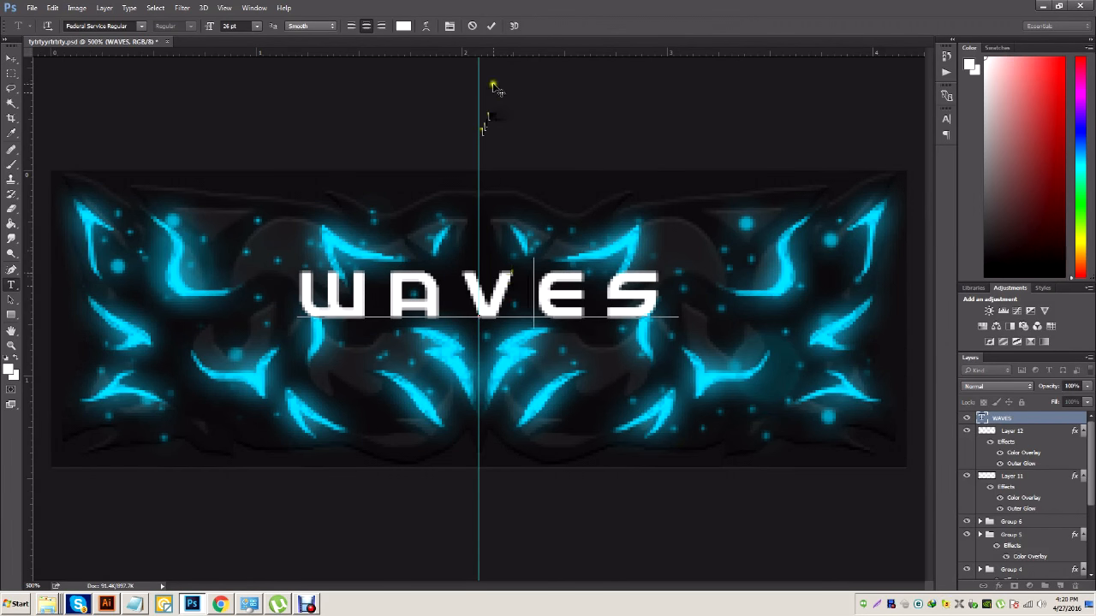
pyautogui.click(492, 26)
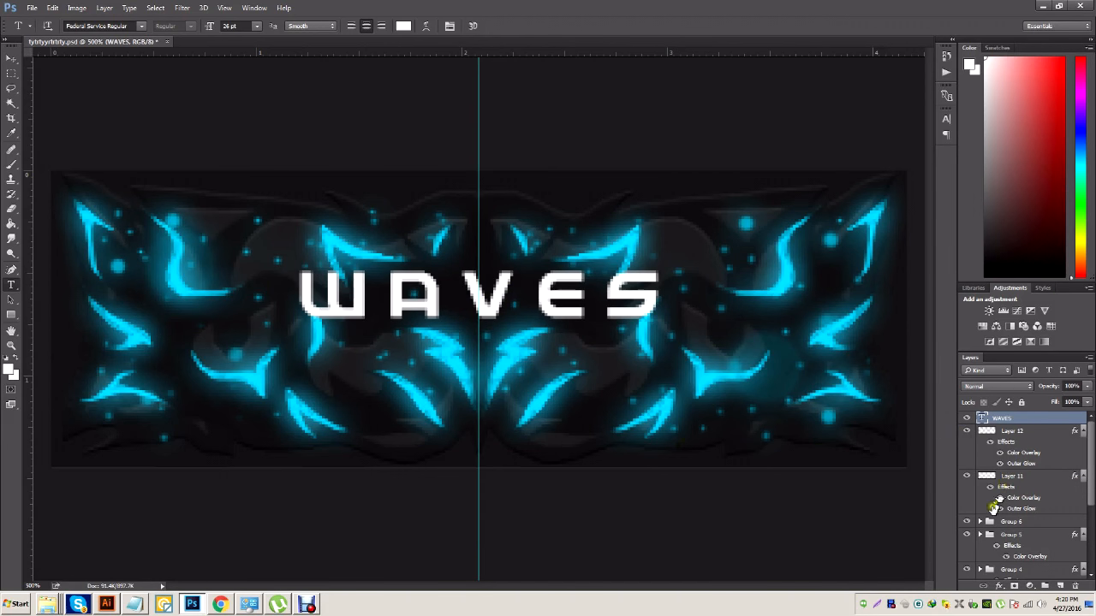
# Paste the copied glow layer style onto the WAVES text layer and raise its opacity to 100%
pyautogui.rightClick(1007, 446)
pyautogui.press('Escape')
pyautogui.rightClick(1012, 419)
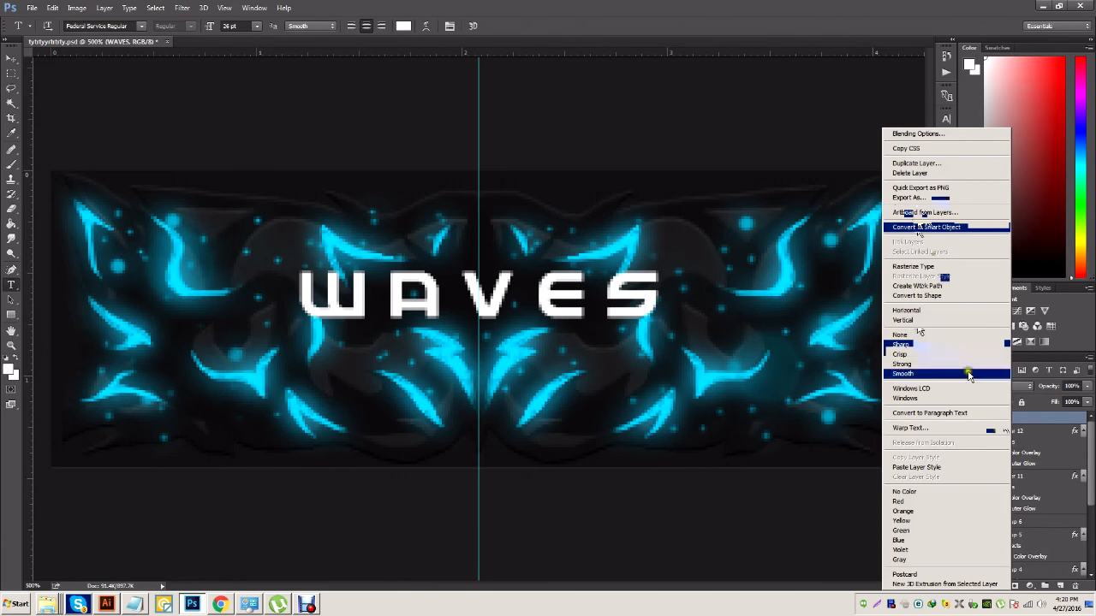
pyautogui.click(950, 468)
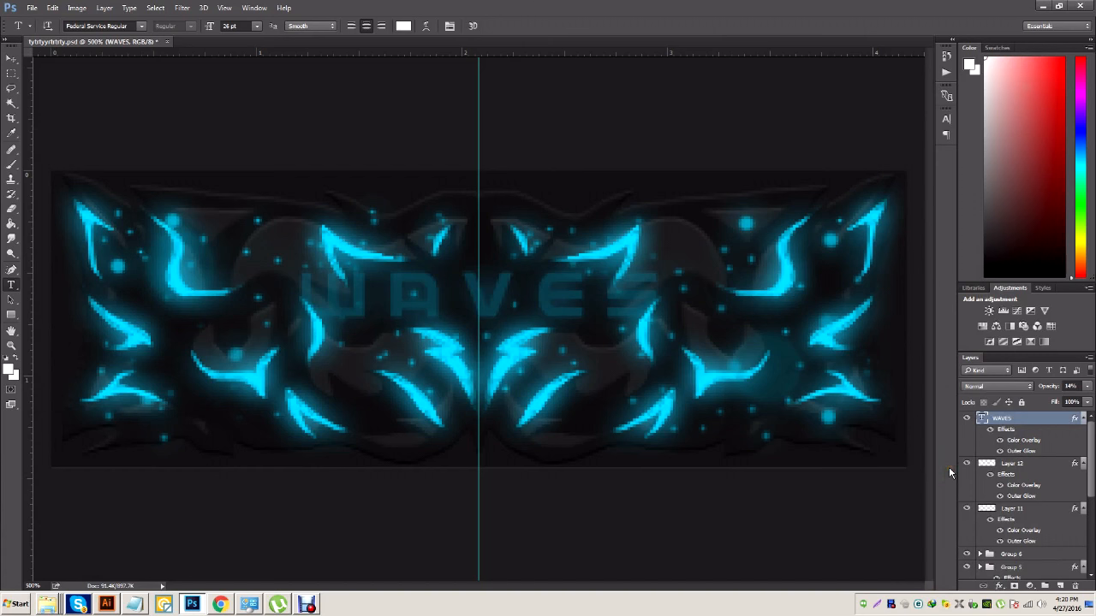
pyautogui.click(1087, 387)
pyautogui.moveTo(1080, 399); pyautogui.dragTo(1091, 399)
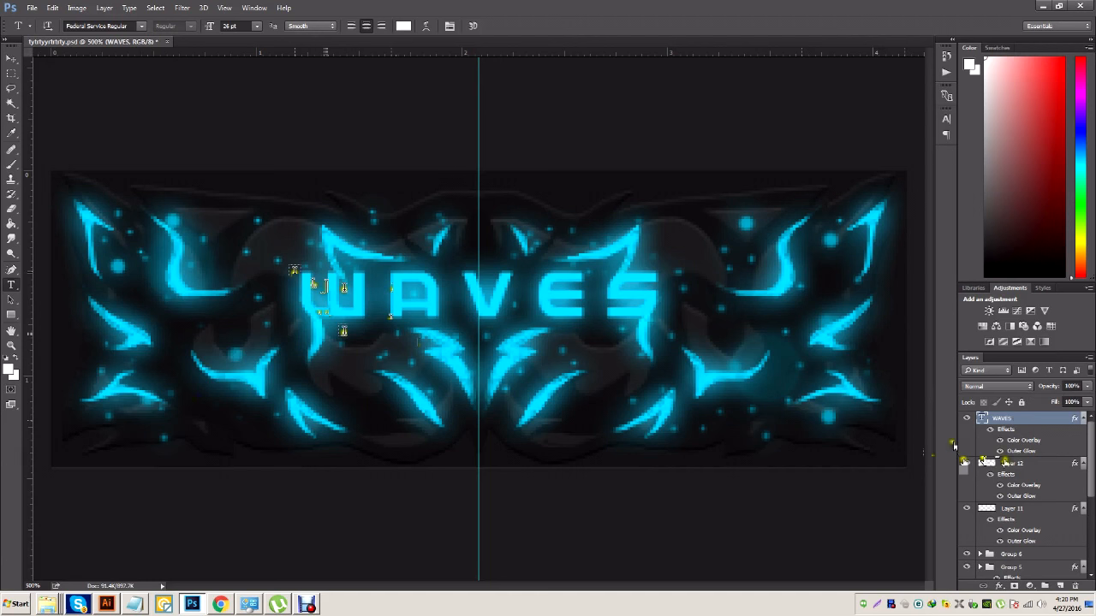
# Reduce the WAVES text to 23 pt, shift it slightly down along the centre guide and commit it
pyautogui.moveTo(308, 296); pyautogui.dragTo(741, 298)
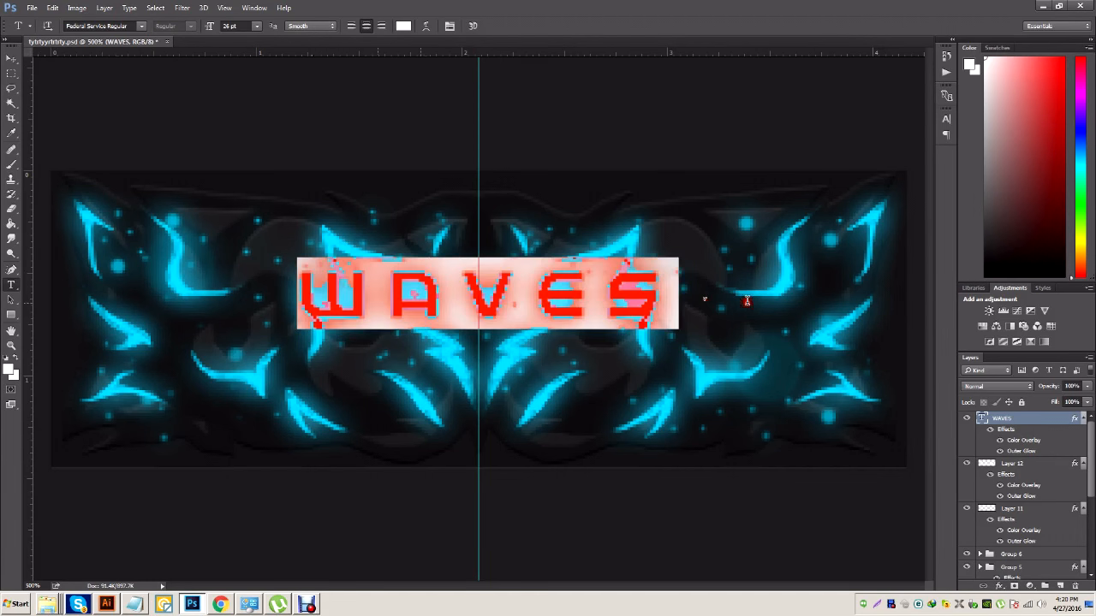
pyautogui.click(231, 27)
pyautogui.press('Down')
pyautogui.press('Down')
pyautogui.press('Down')
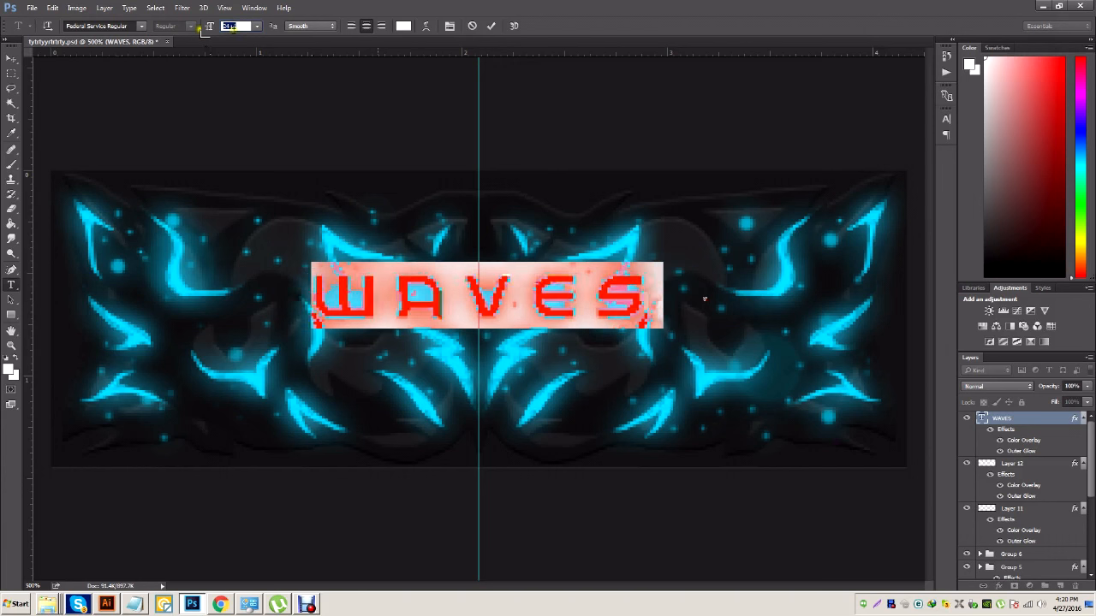
pyautogui.click(507, 285)
pyautogui.moveTo(507, 254); pyautogui.dragTo(505, 261)
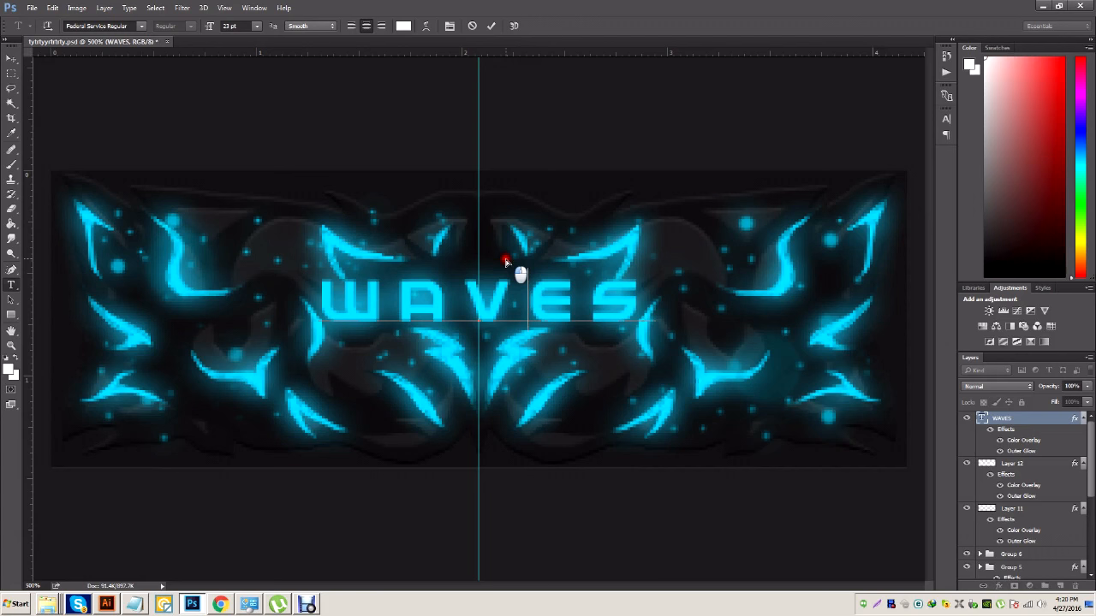
pyautogui.click(489, 24)
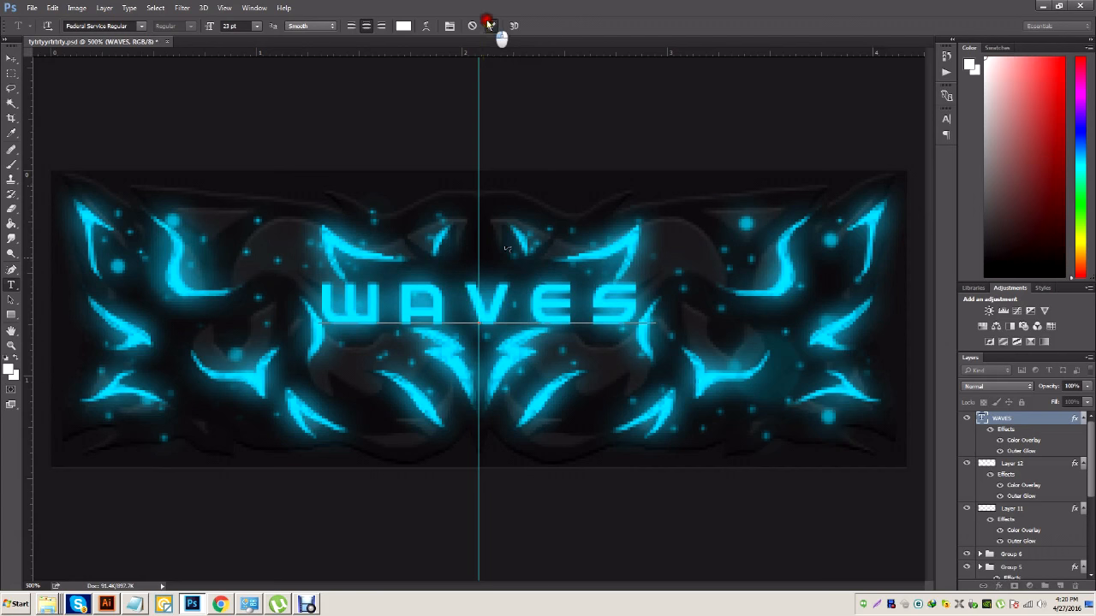
# Check the panel with its WAVES lettering at 100% and smaller, and enlarge it to 300%
pyautogui.click(226, 7)
pyautogui.click(248, 120)
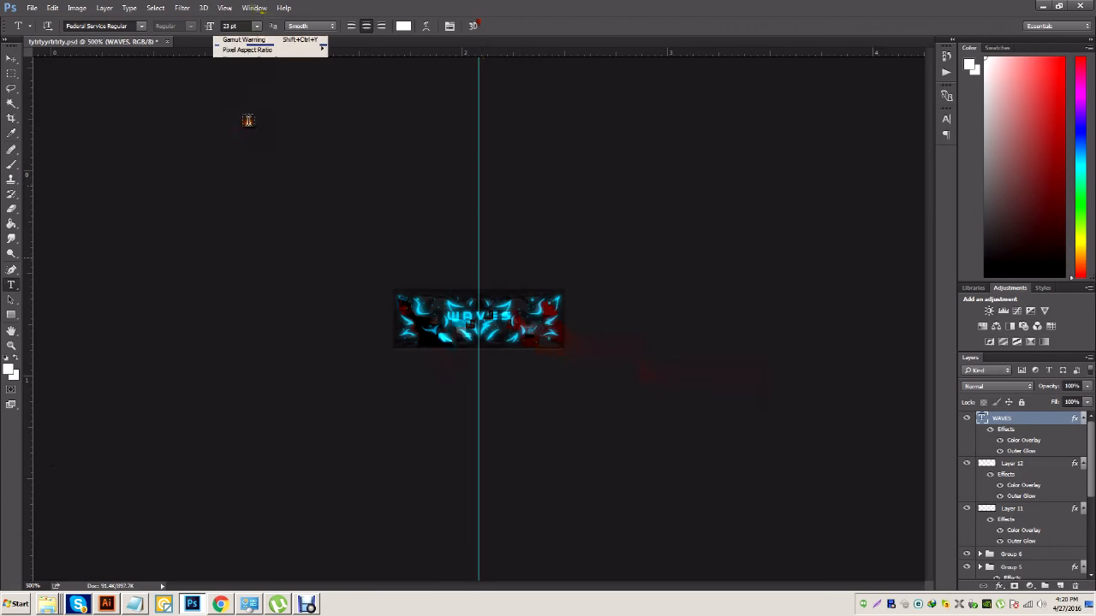
pyautogui.hotkey('ctrl', '-')
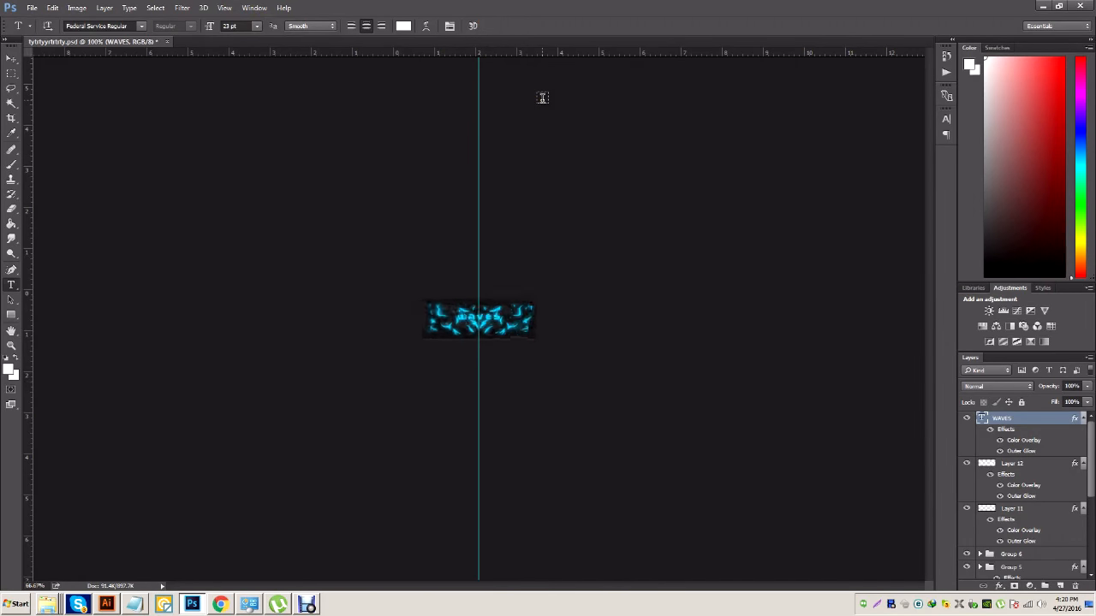
pyautogui.hotkey('ctrl', '+')
pyautogui.hotkey('ctrl', '+')
pyautogui.hotkey('ctrl', '+')
pyautogui.hotkey('ctrl', '+')
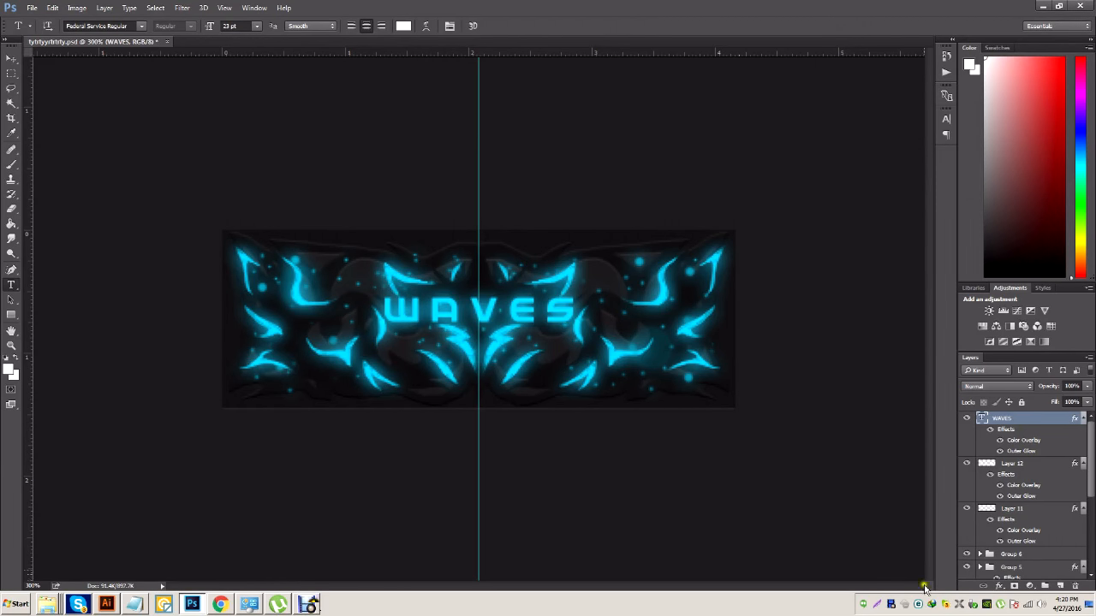
pyautogui.click(890, 607)
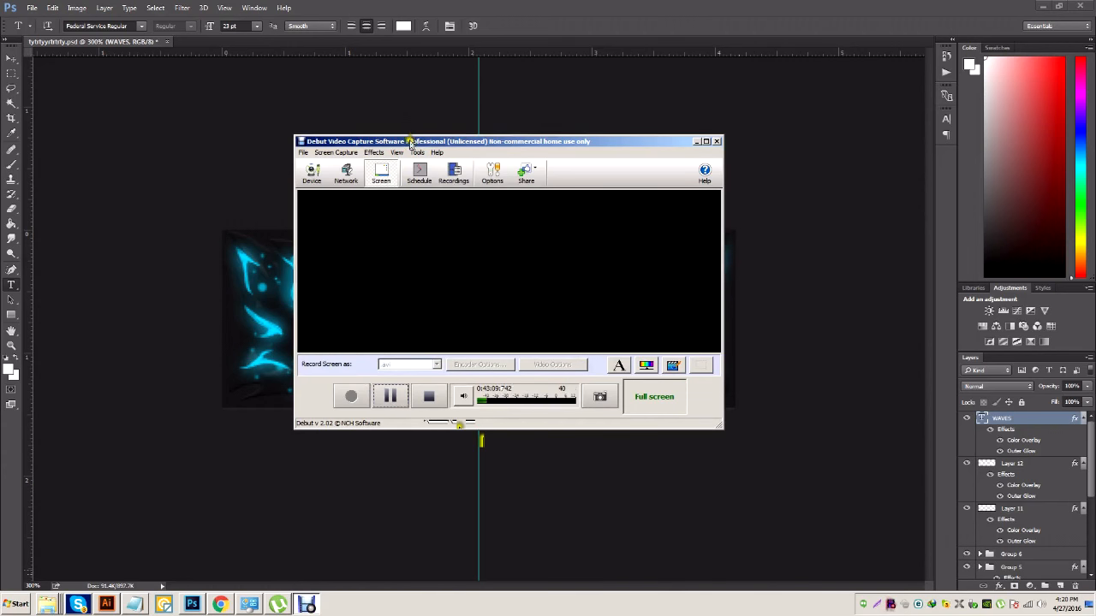
pyautogui.moveTo(414, 143); pyautogui.dragTo(720, 158)
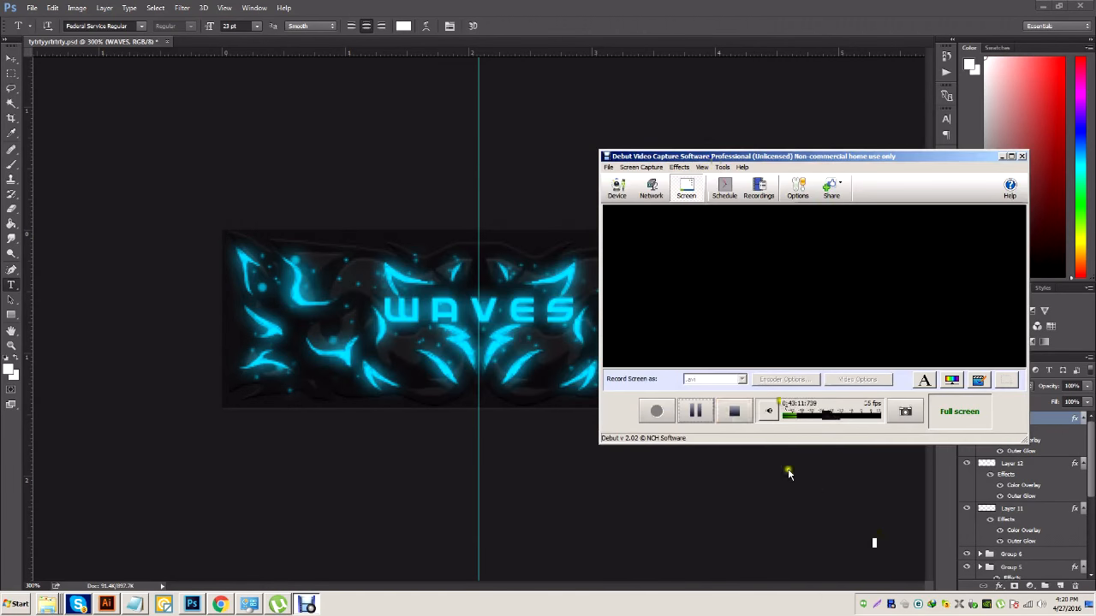